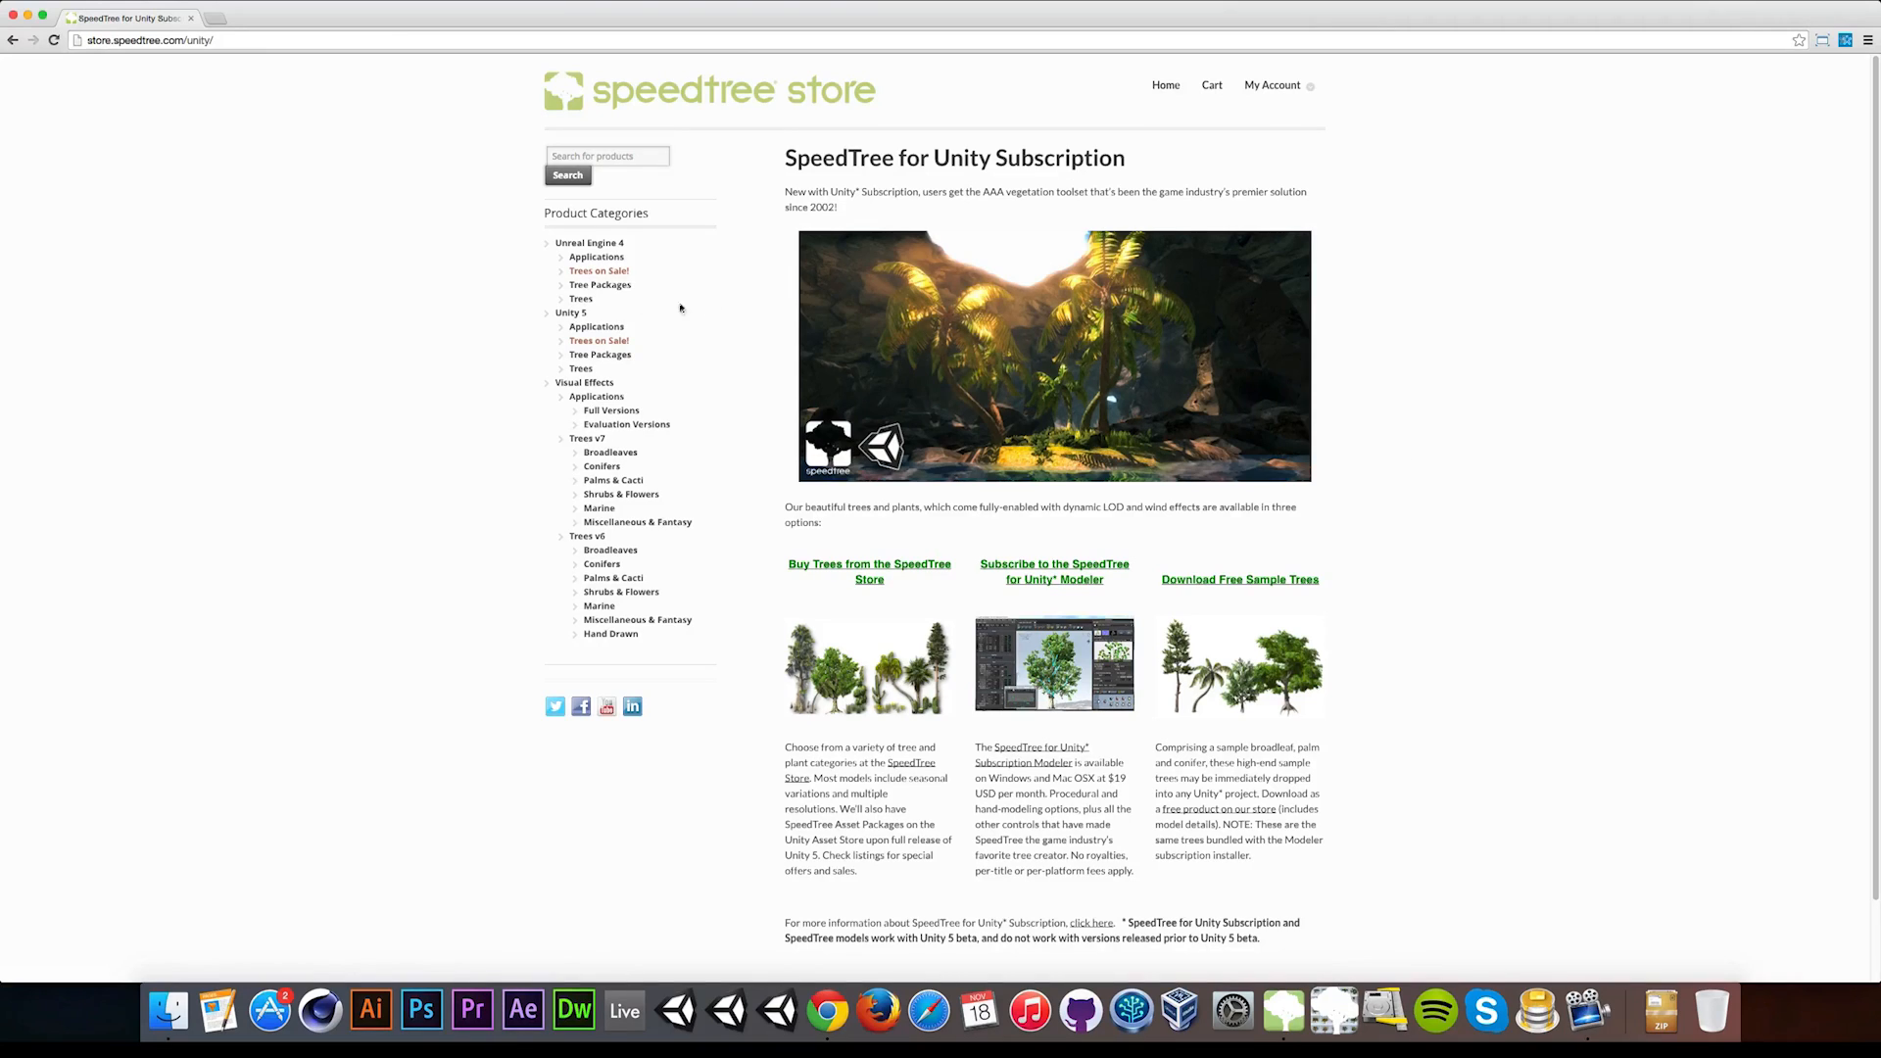
Browse the store's Unity 5 trees through the second page, the free model bundle, and the SpeedTree Modeler for Unity 5 product page
left_click(571, 313)
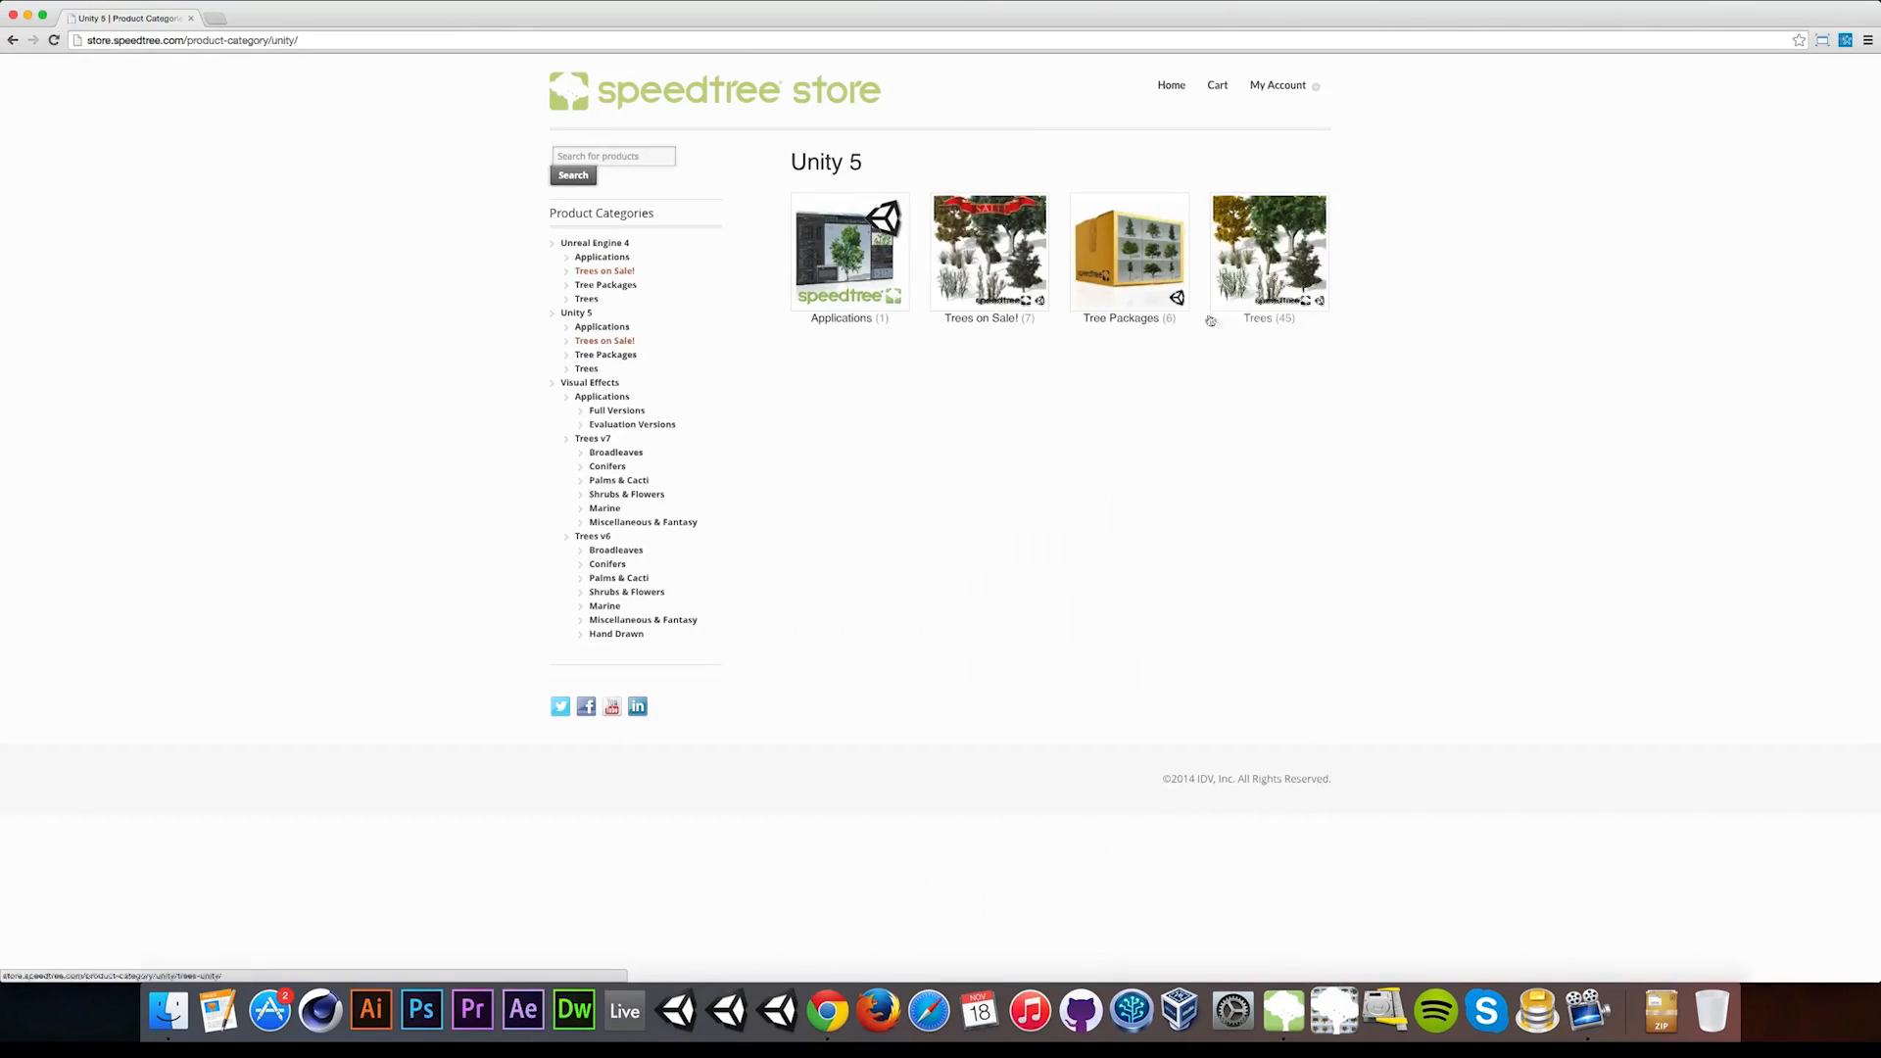
left_click(1261, 283)
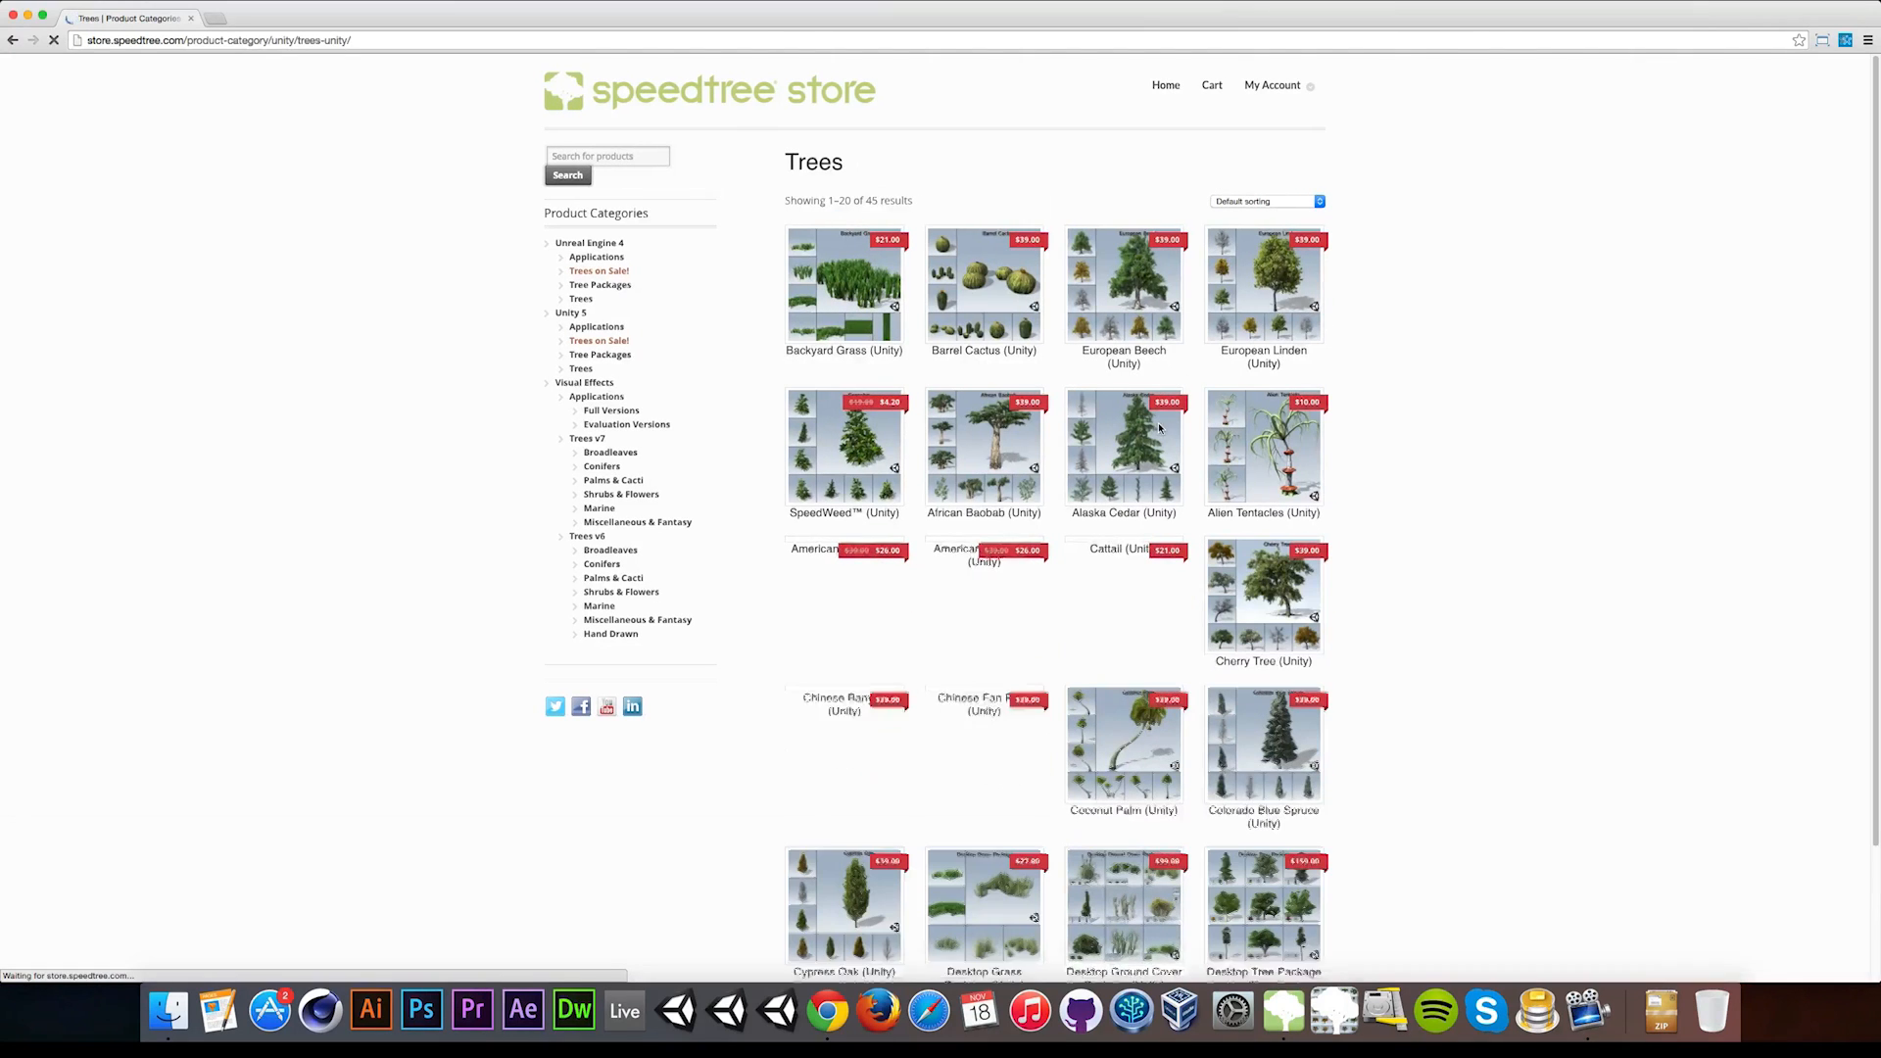
scroll(1459, 602, "down", 3)
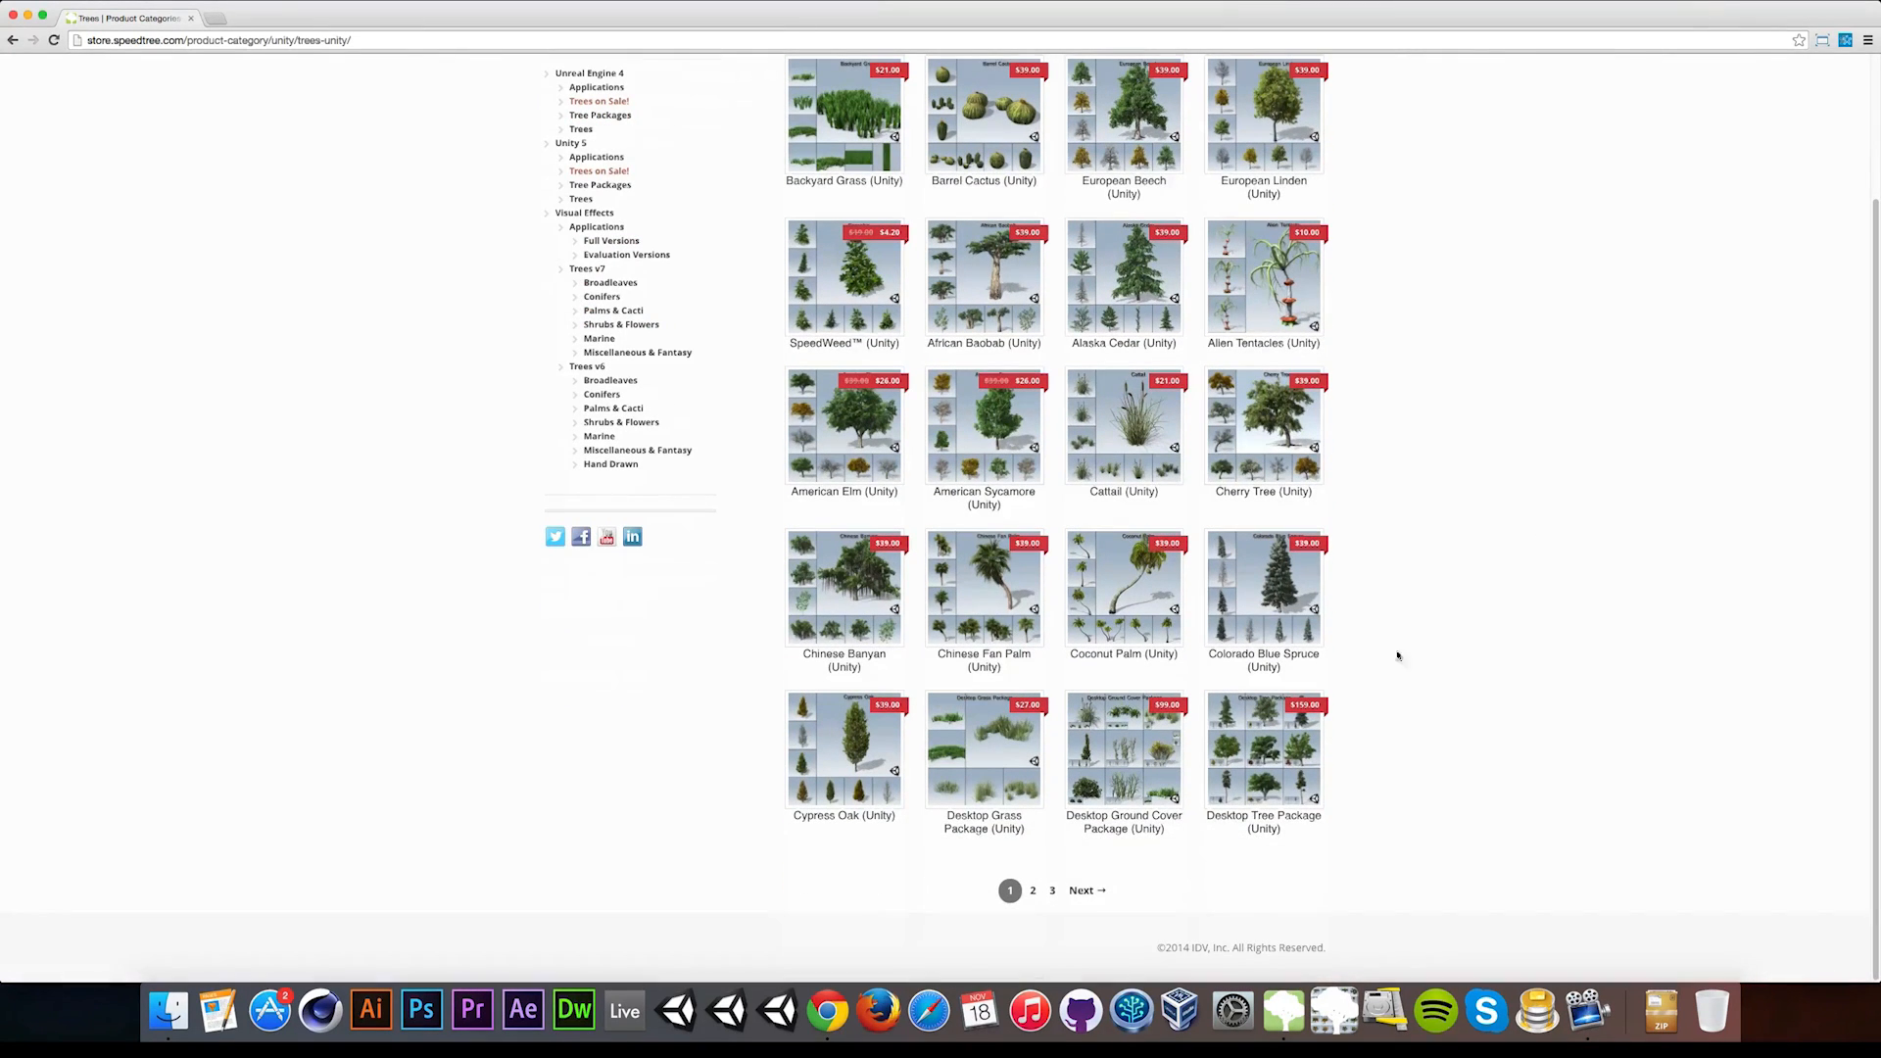
left_click(1085, 889)
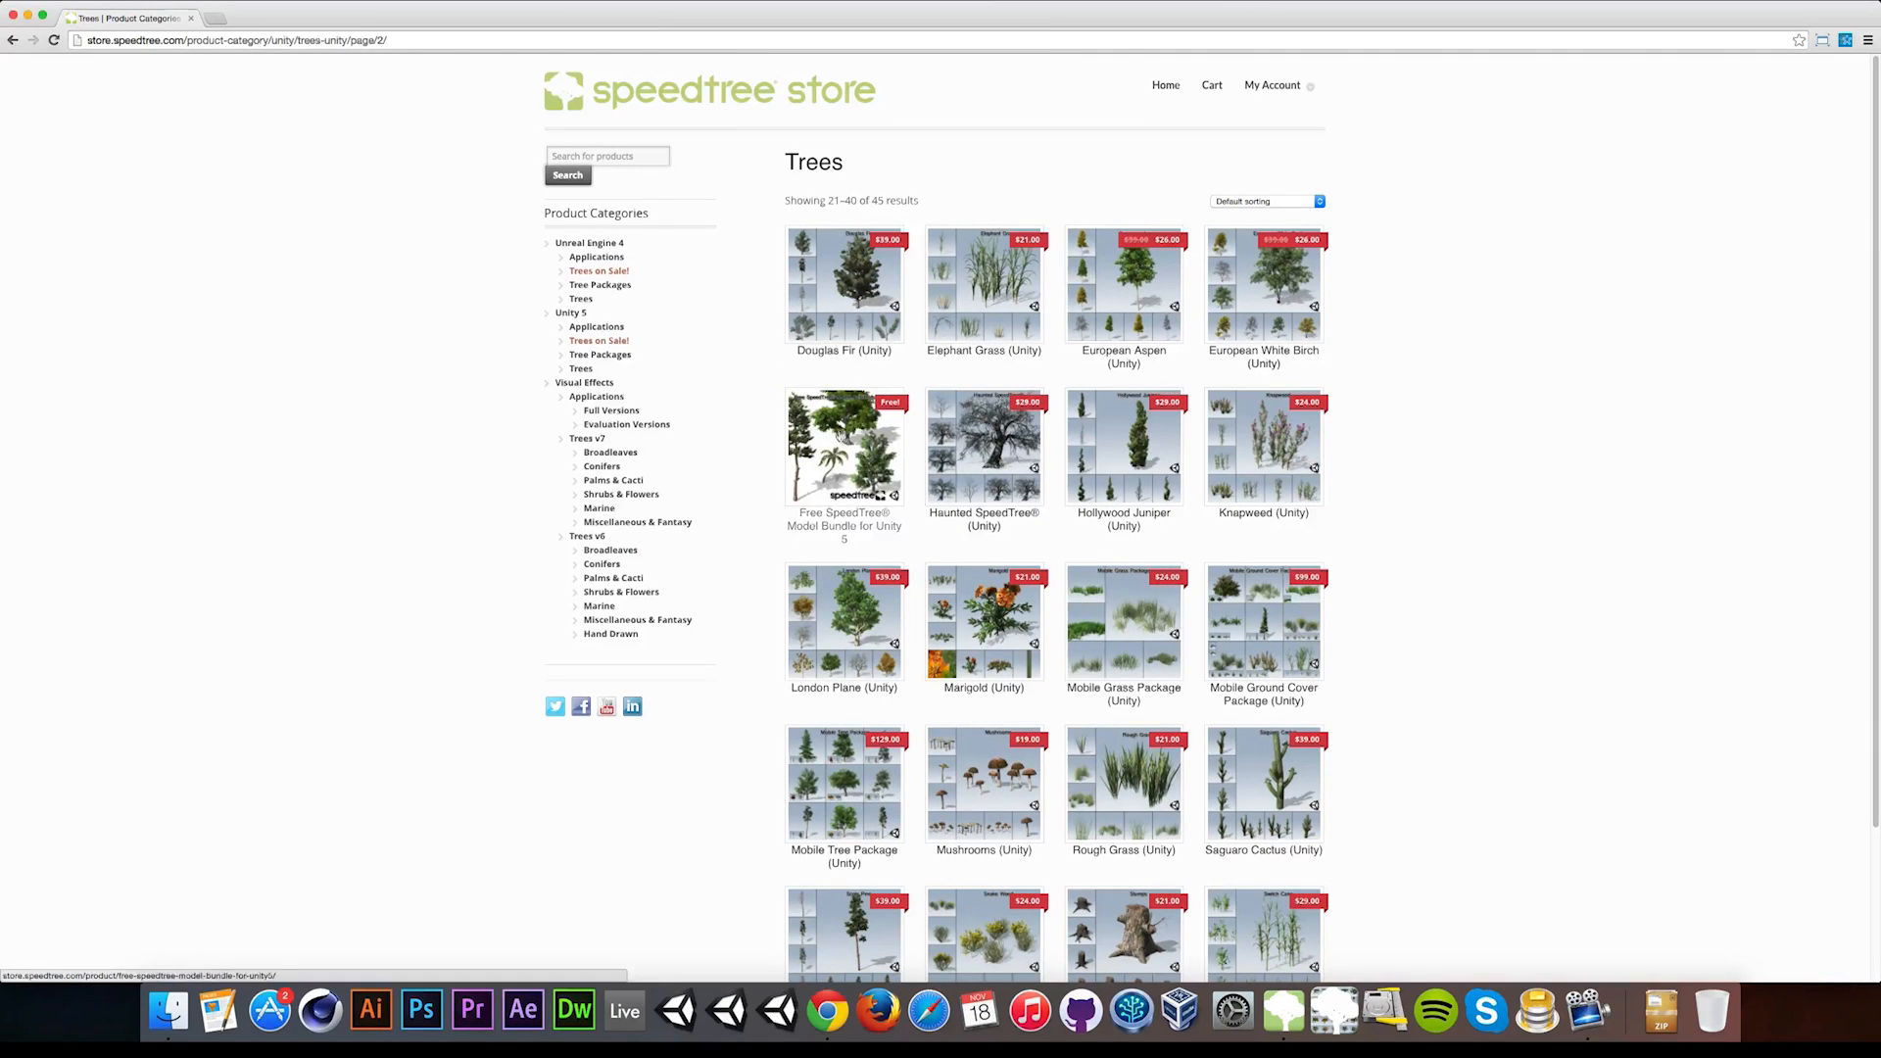
left_click(891, 424)
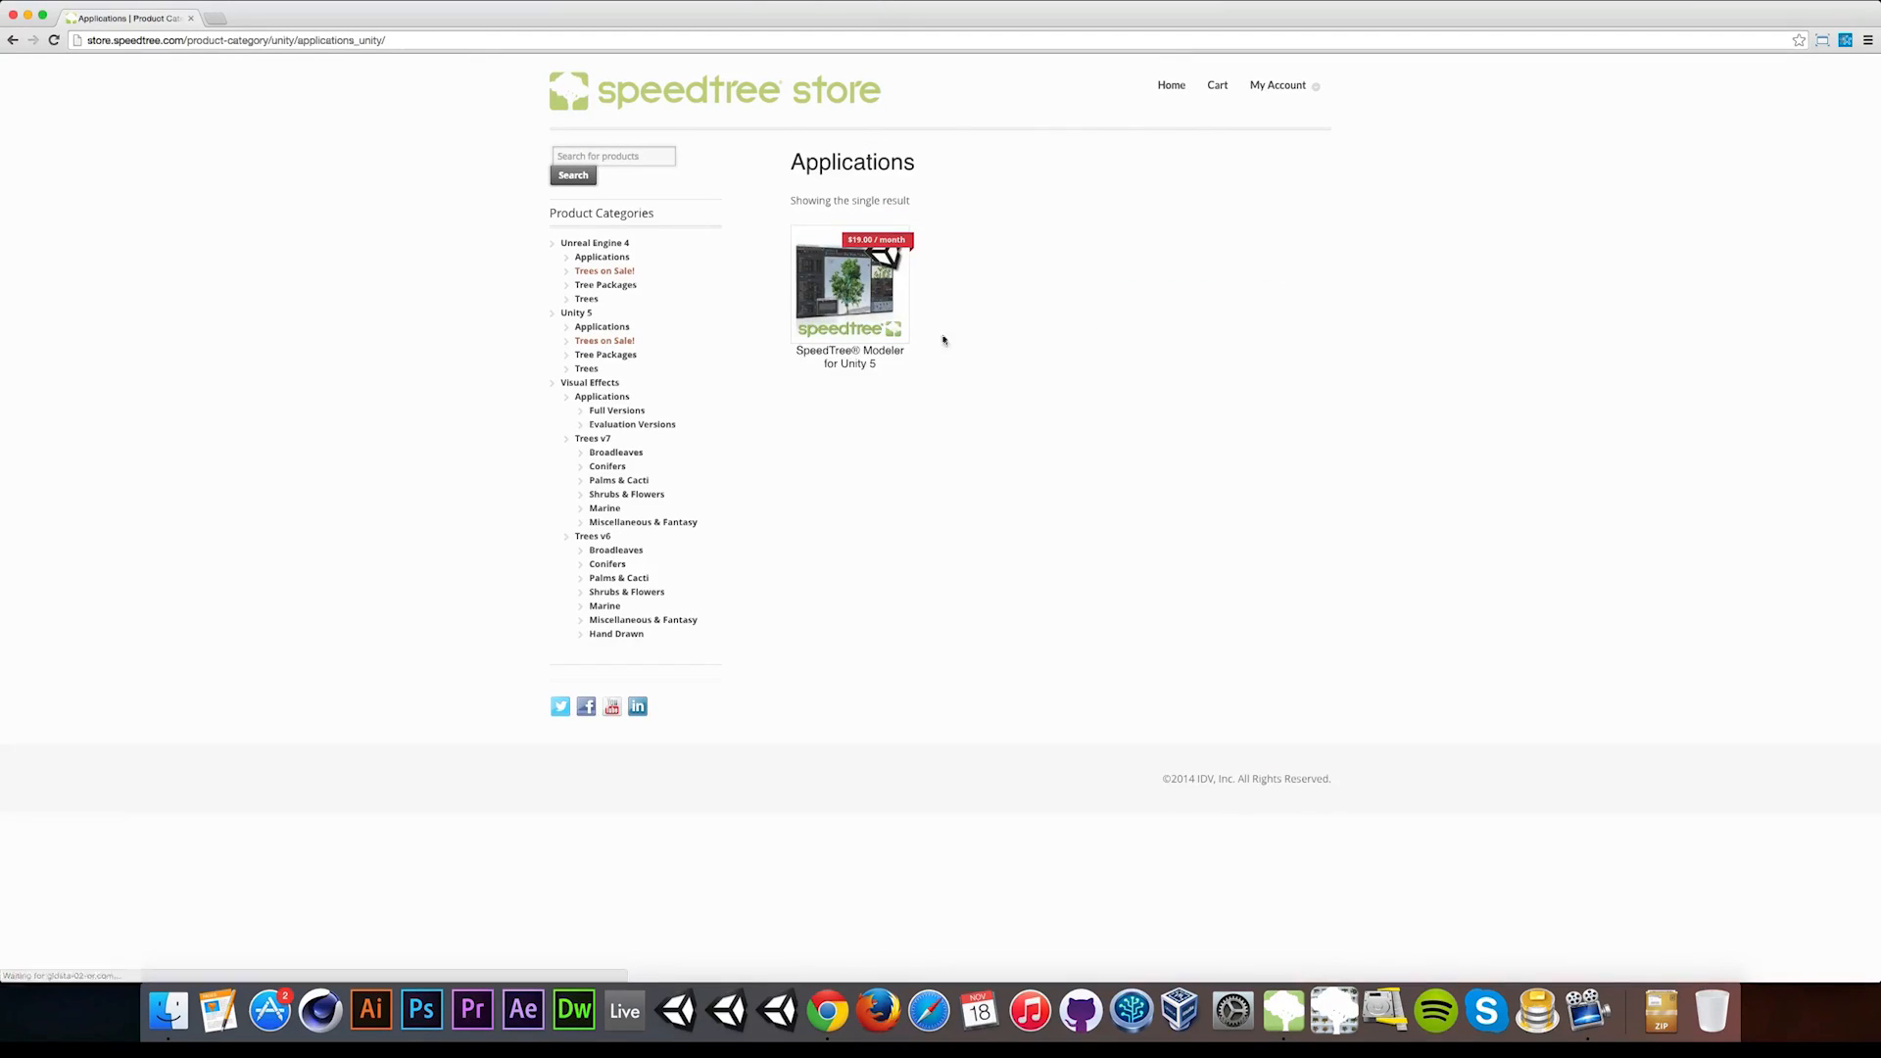
left_click(853, 309)
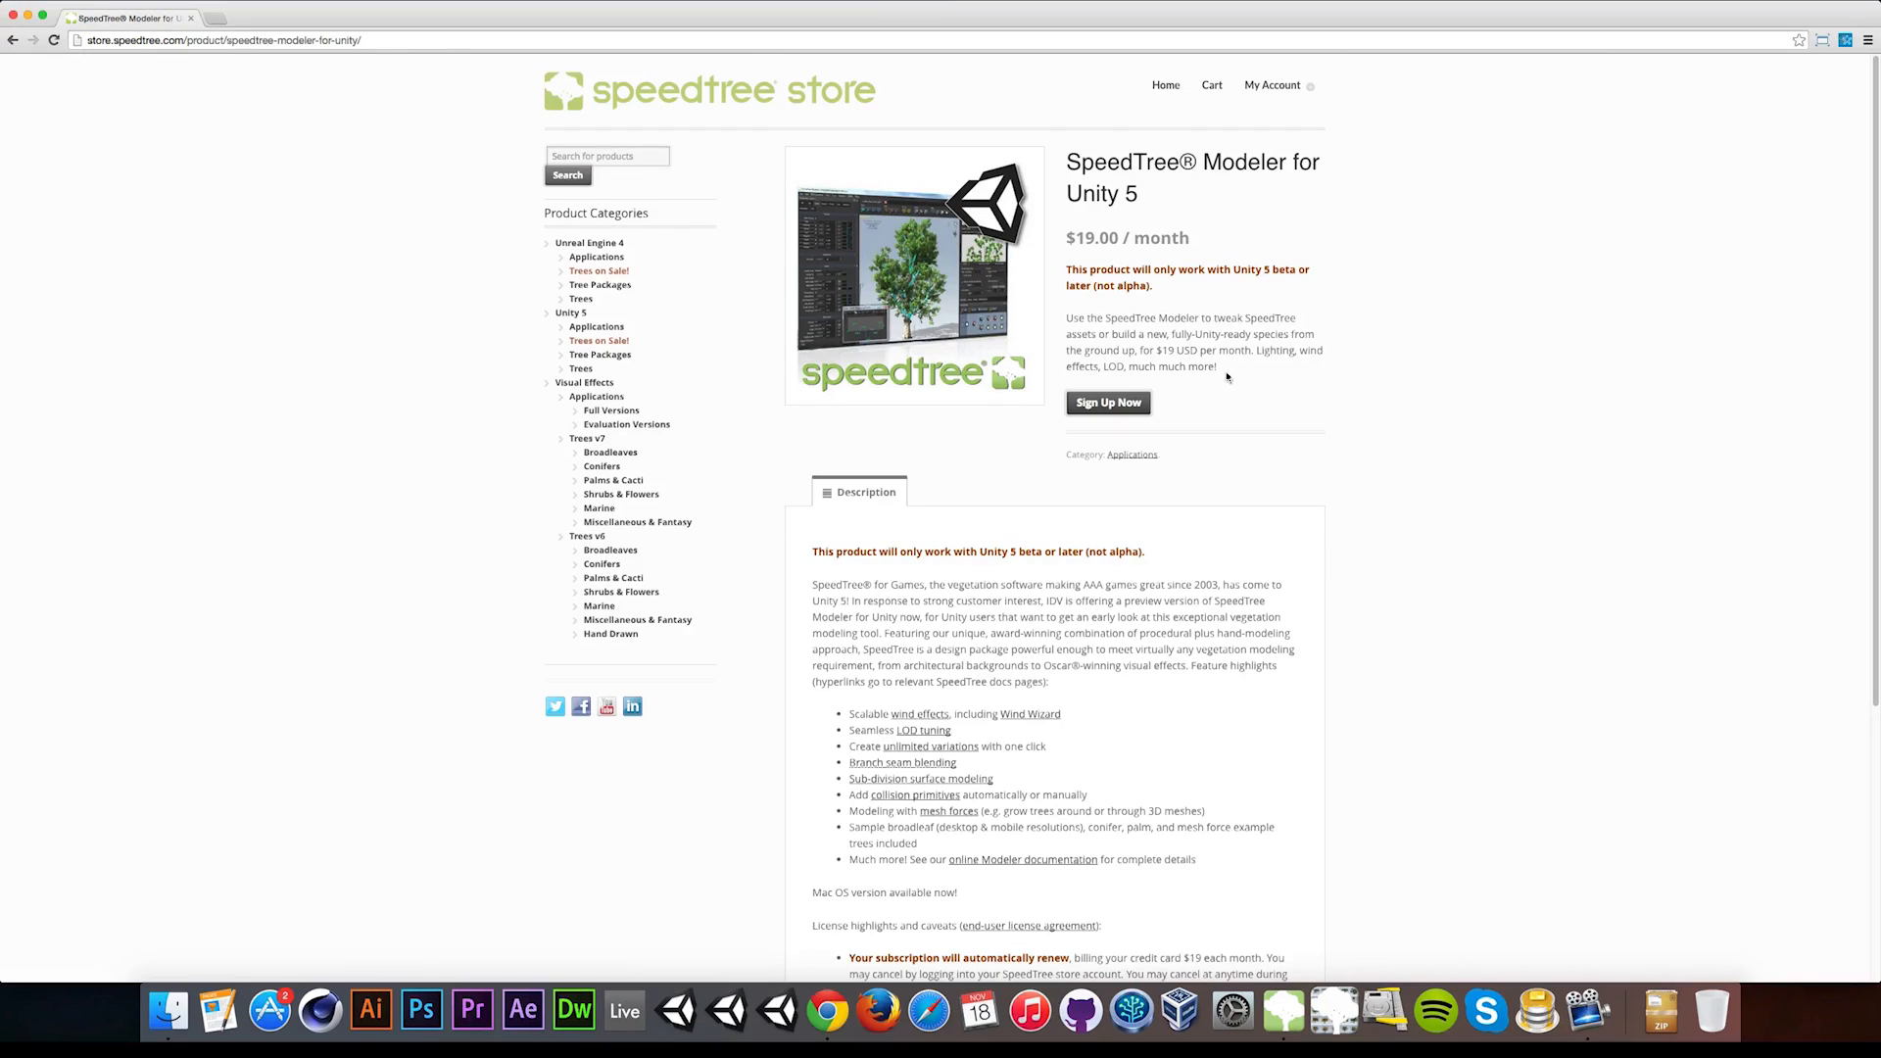
Switch to SpeedTree Modeler, open the sample tree Broadleaf_Desktop.spm and view it from different angles
left_click(1281, 1013)
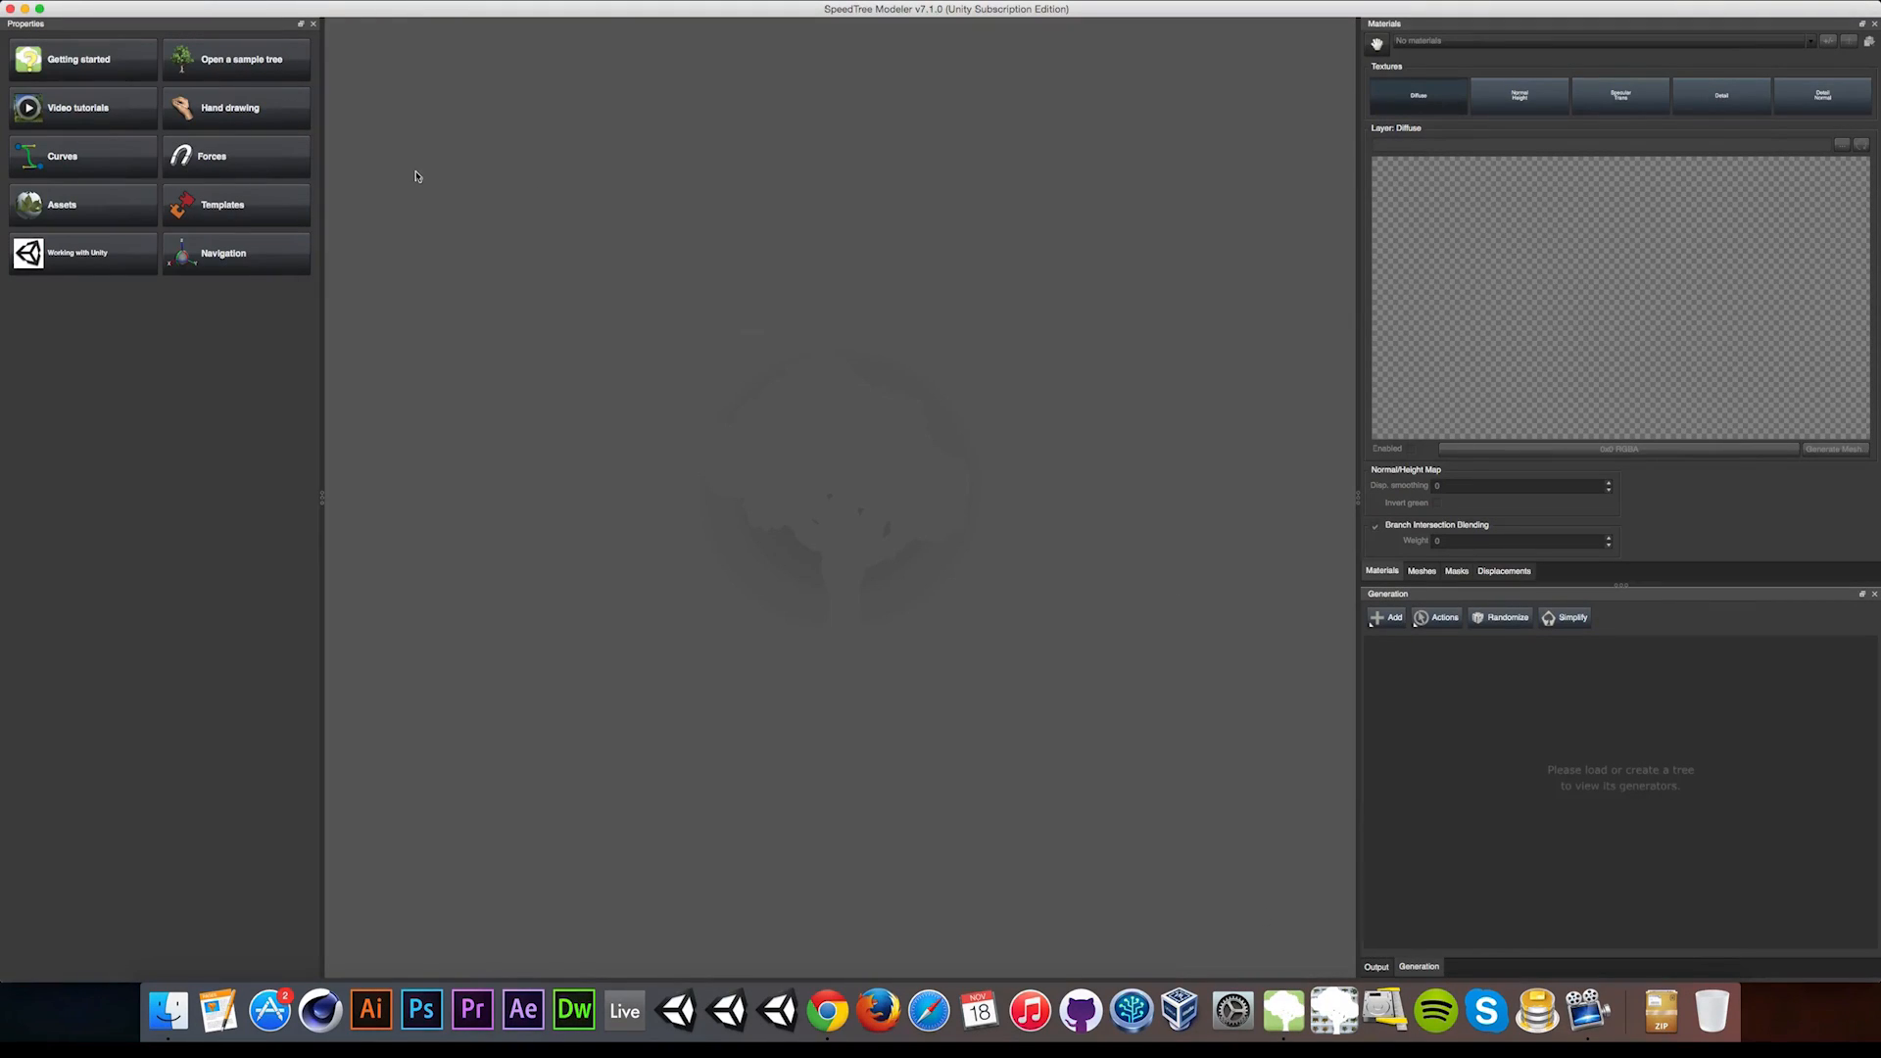
left_click(260, 2)
left_click(343, 211)
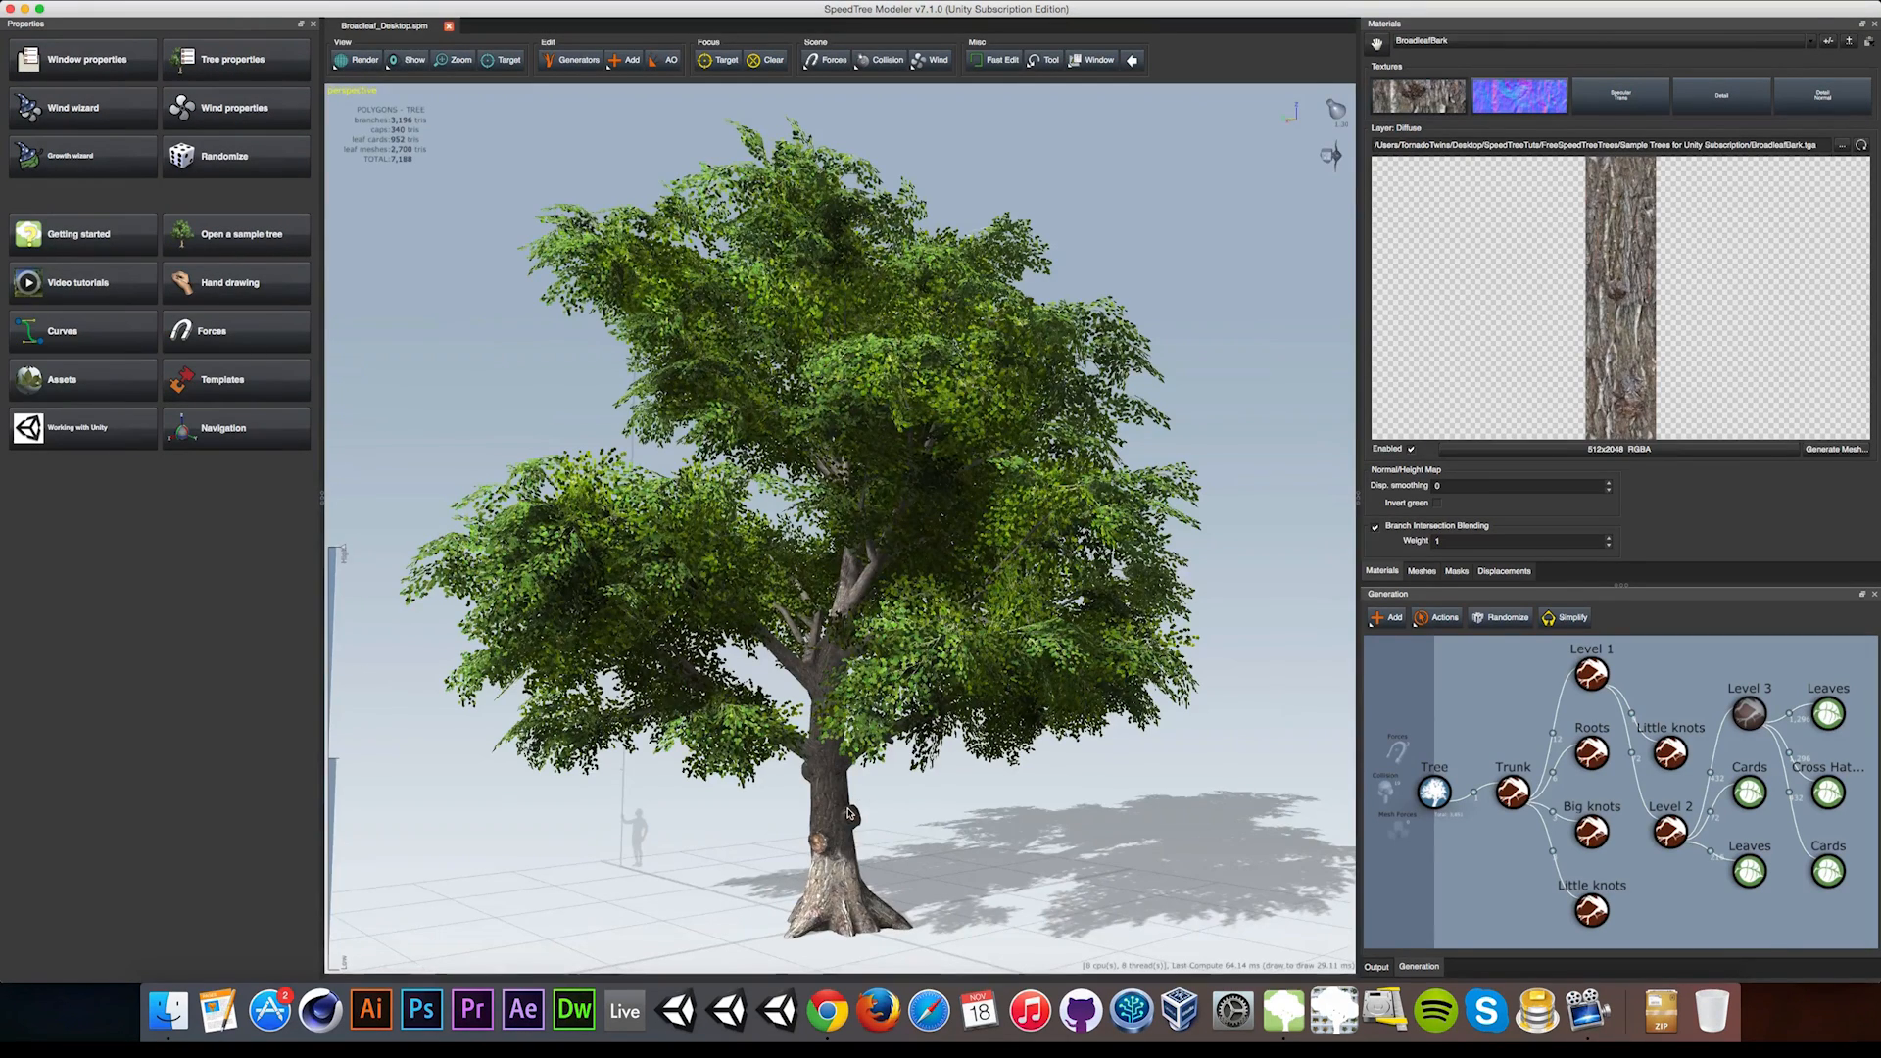
left_click_drag(819, 835, 857, 801)
left_click_drag(971, 554, 875, 600)
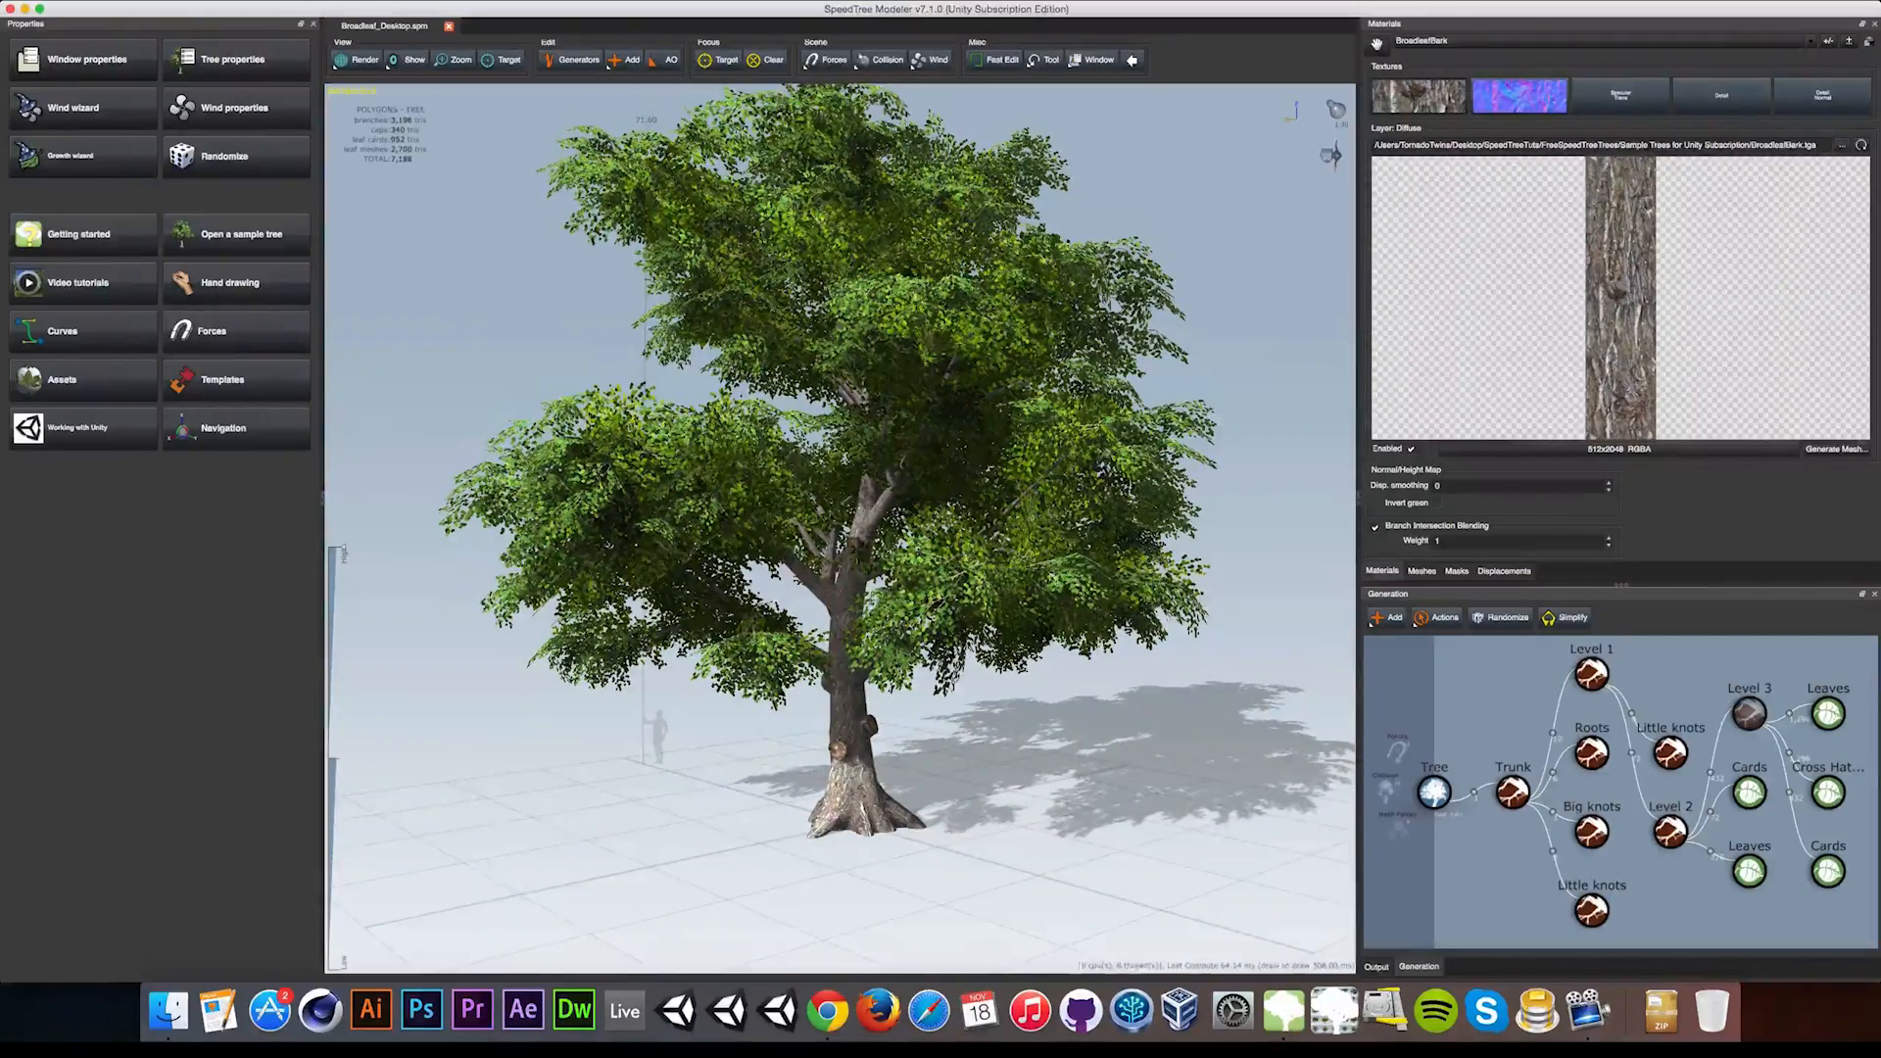
Create a new tree document and add a Standard (low poly) trunk to it
left_click(257, 2)
left_click(269, 7)
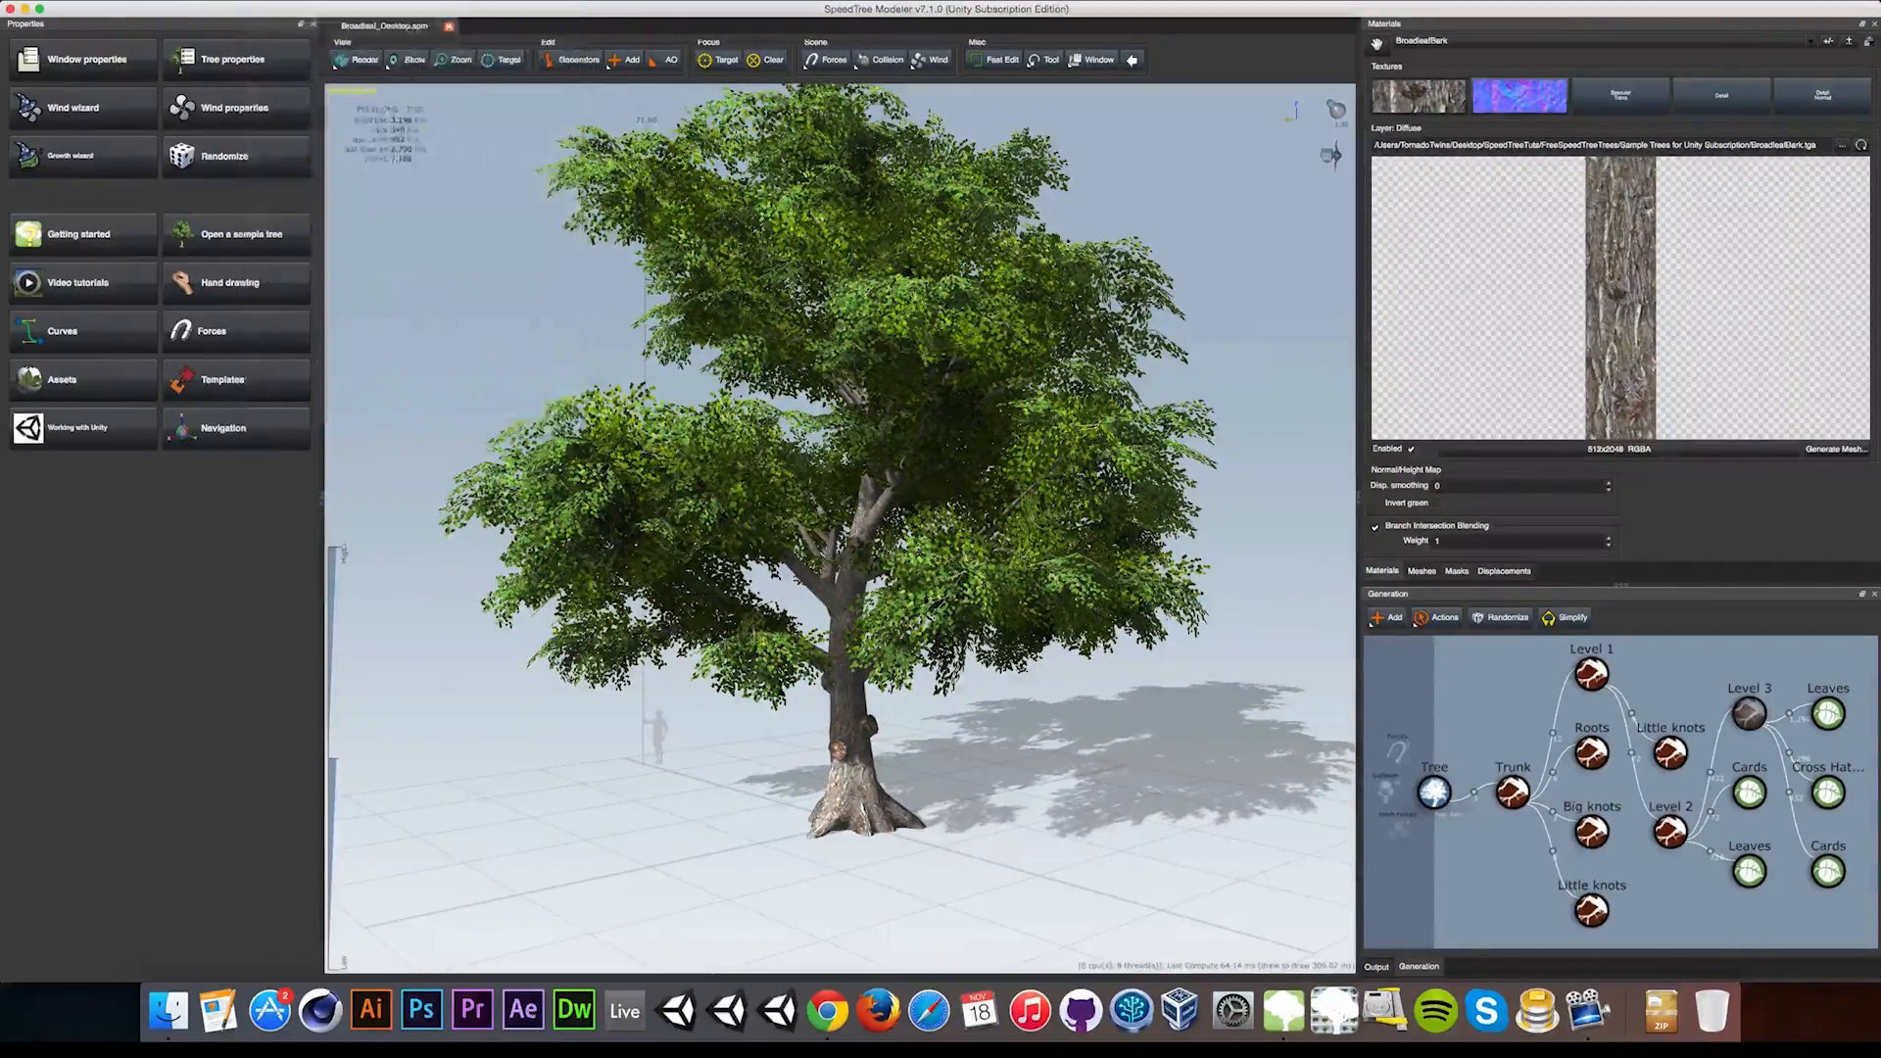
left_click_drag(855, 564, 848, 638)
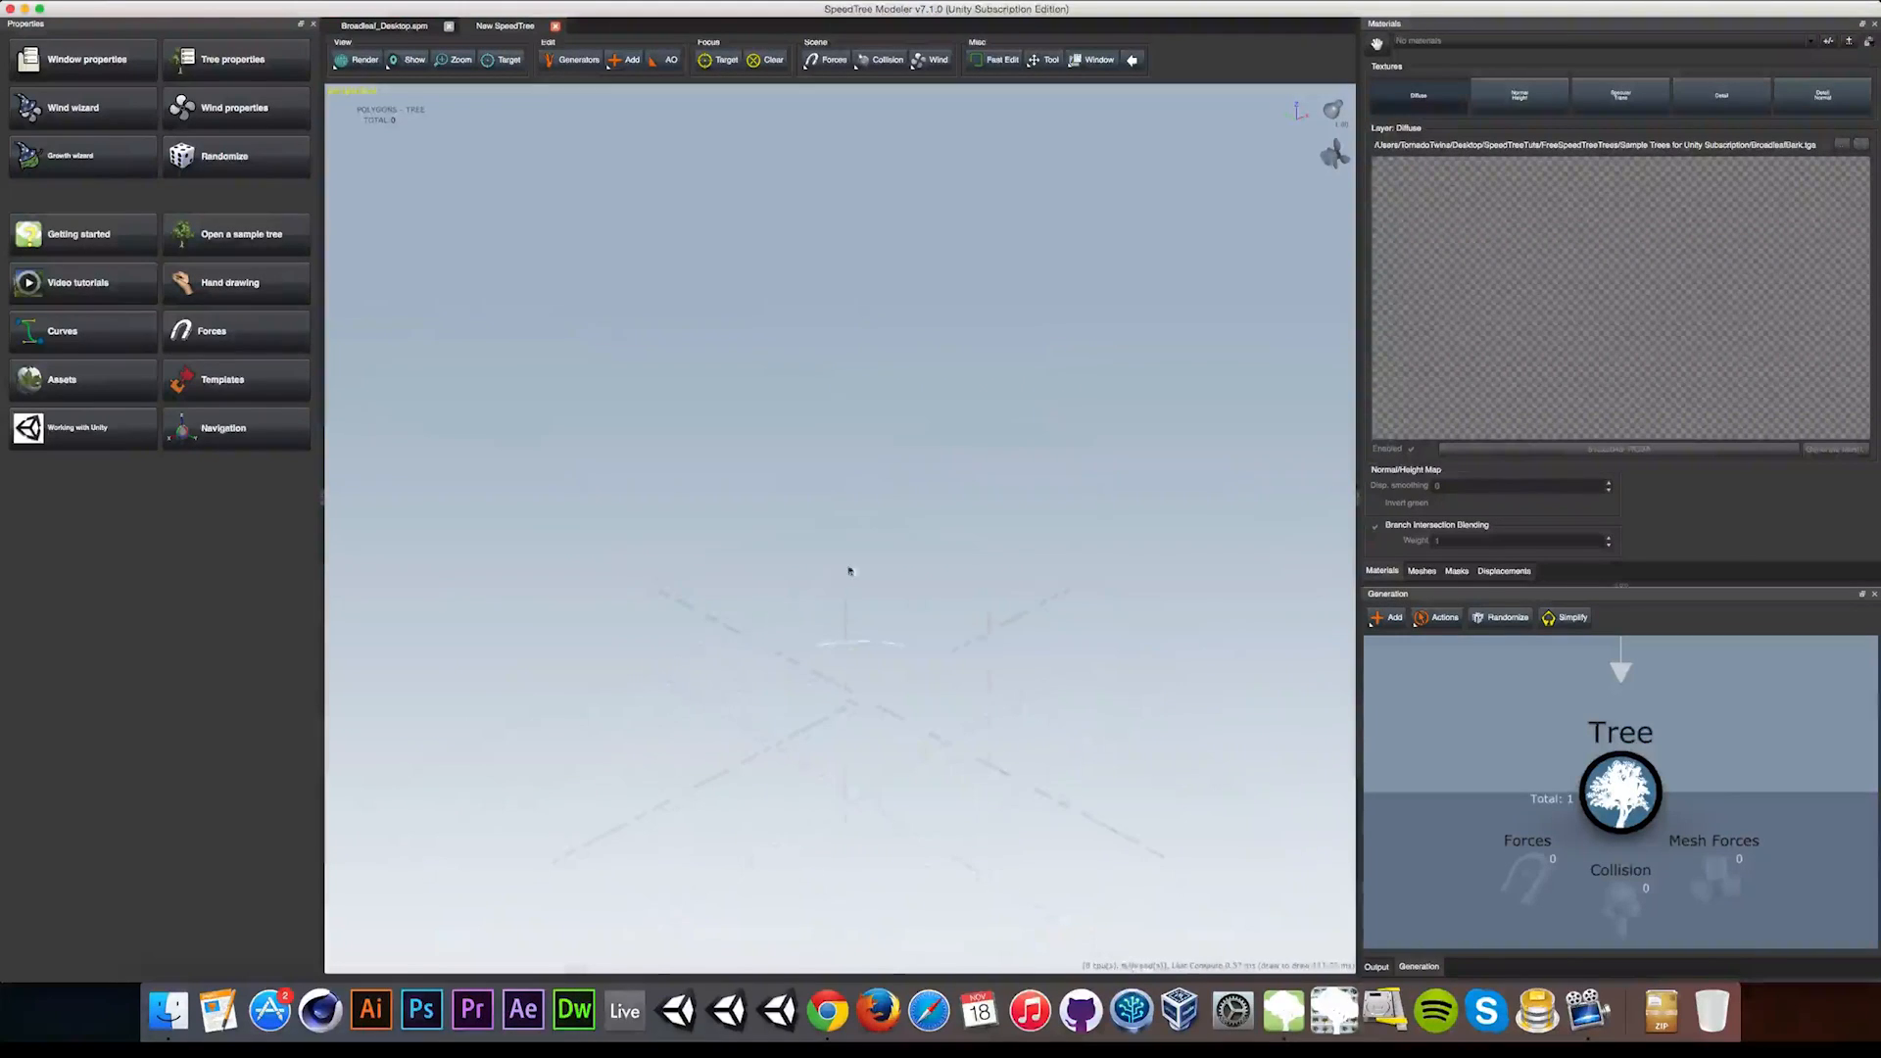
right_click(848, 567)
mouse_move(903, 577)
mouse_move(1197, 372)
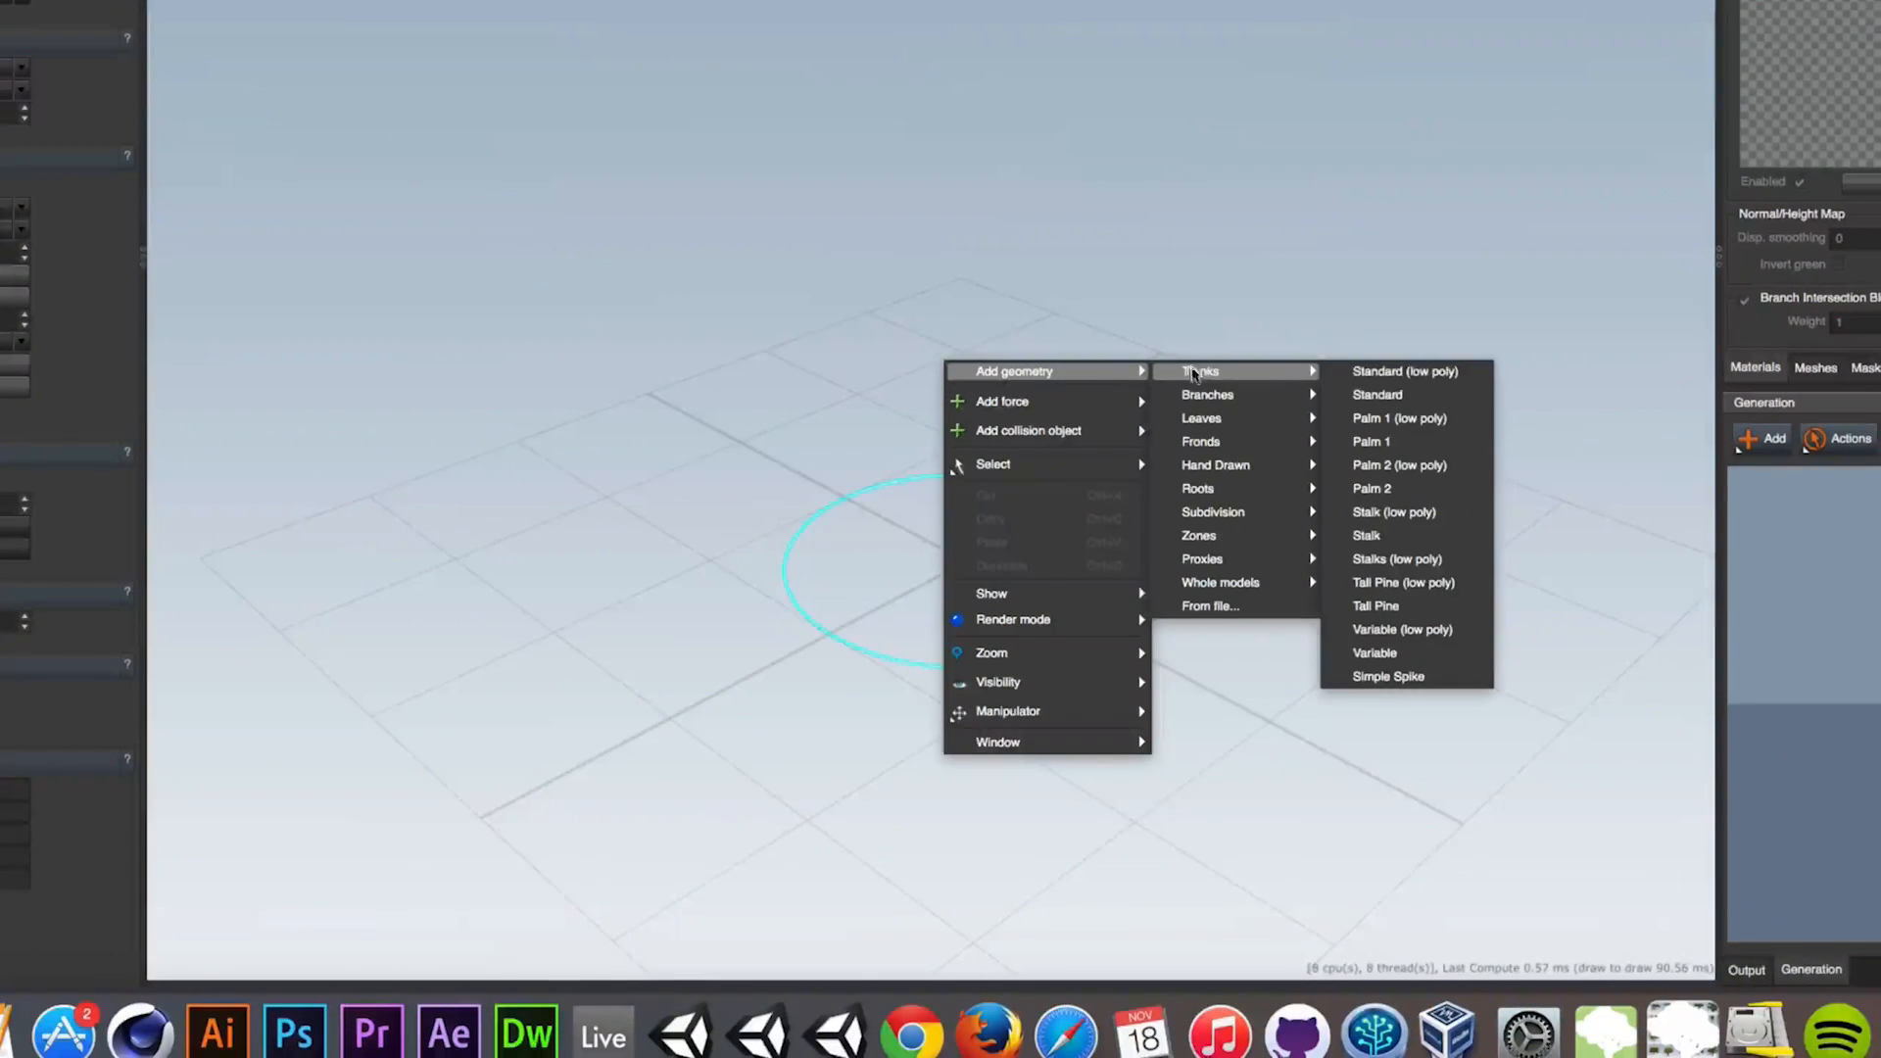
left_click(1378, 373)
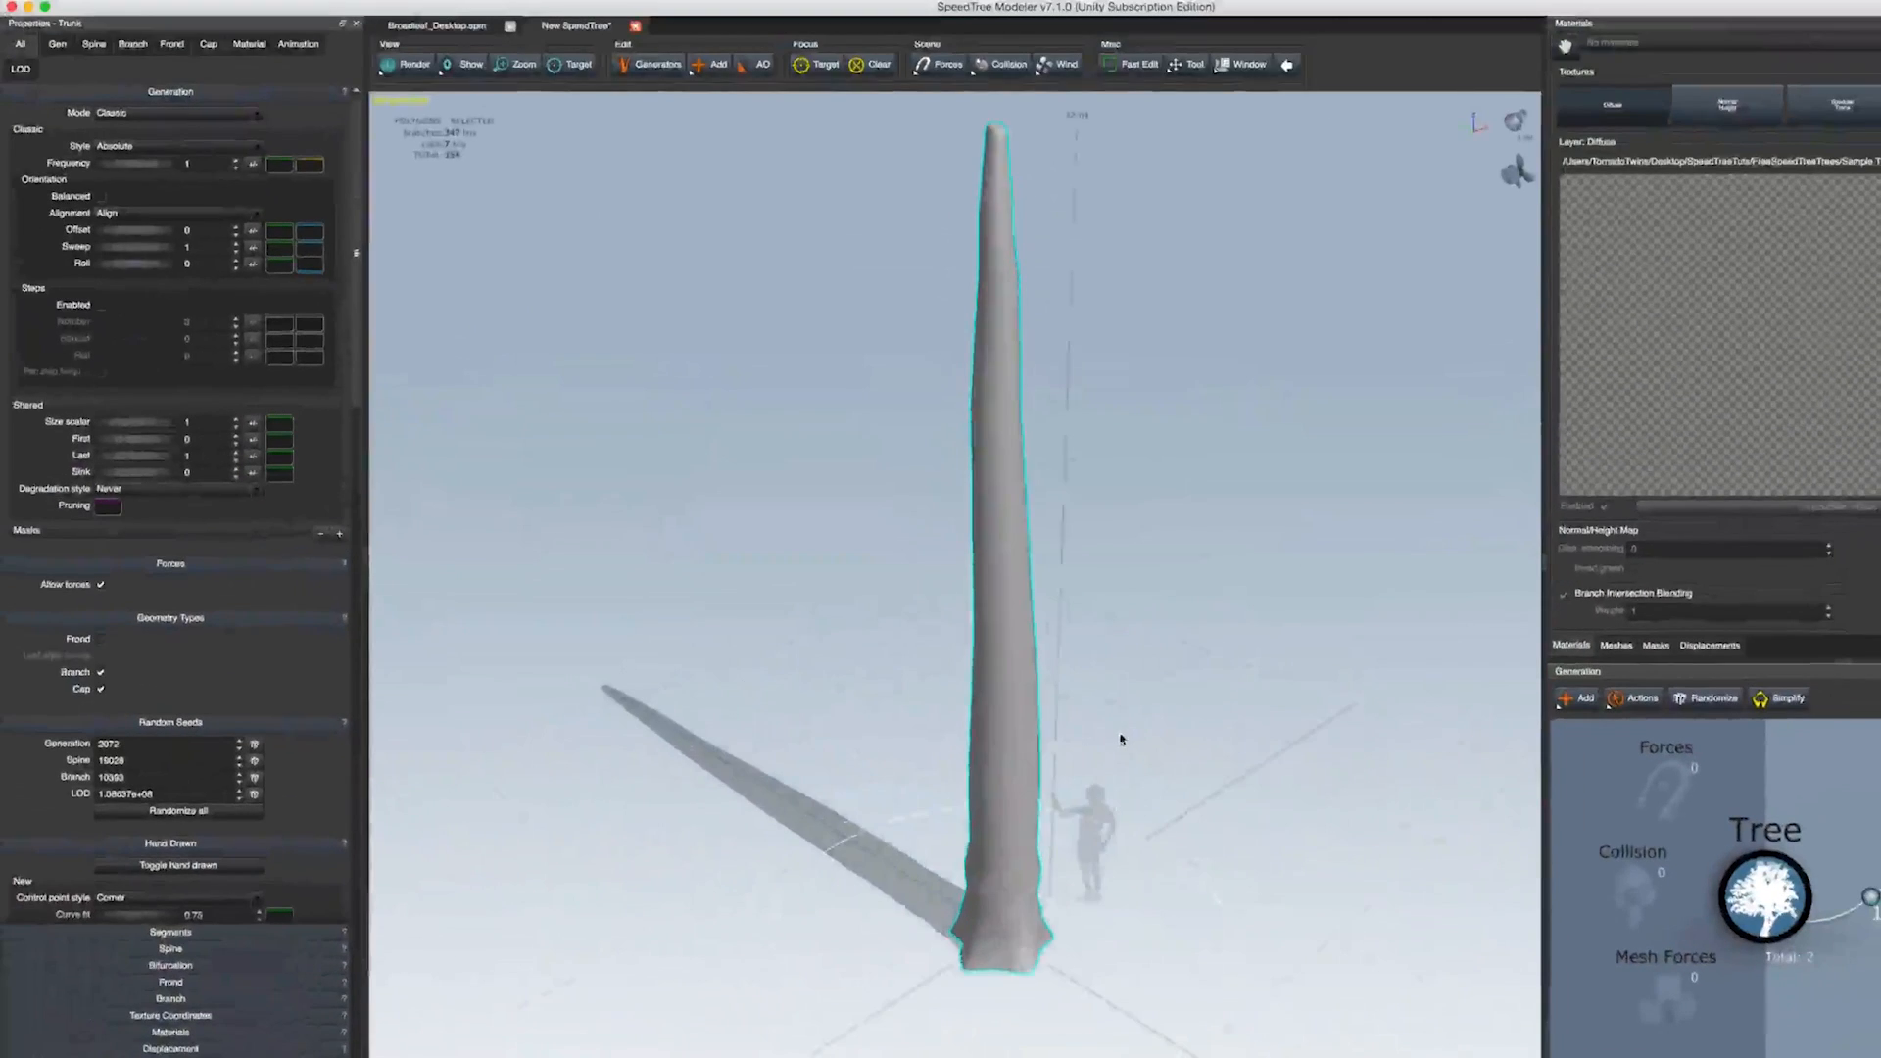
Examine the trunk from different angles and inspect the properties of the Tree and Trunk generators
scroll(1121, 738, "down", 2)
left_click_drag(1130, 744, 1142, 792)
middle_click_drag(1142, 792, 1120, 773)
scroll(1133, 773, "up", 2)
scroll(1135, 775, "down", 2)
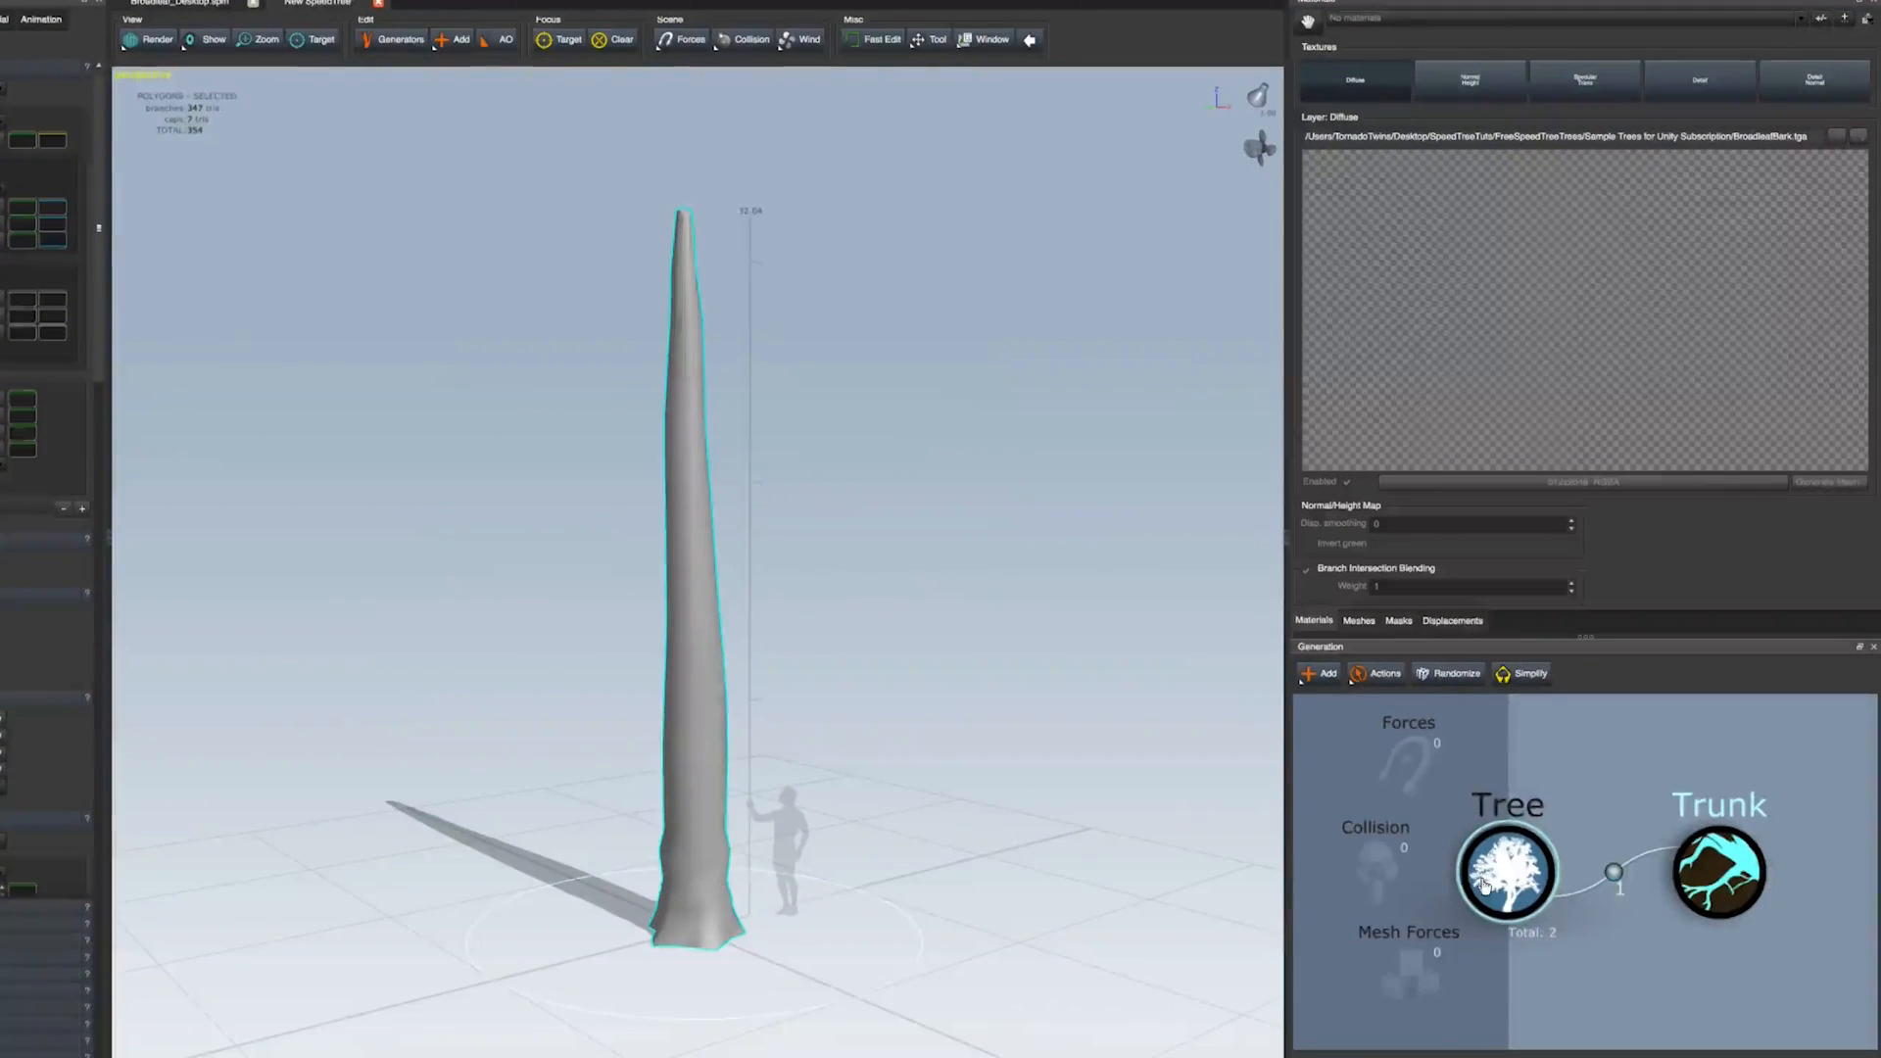
left_click(1488, 859)
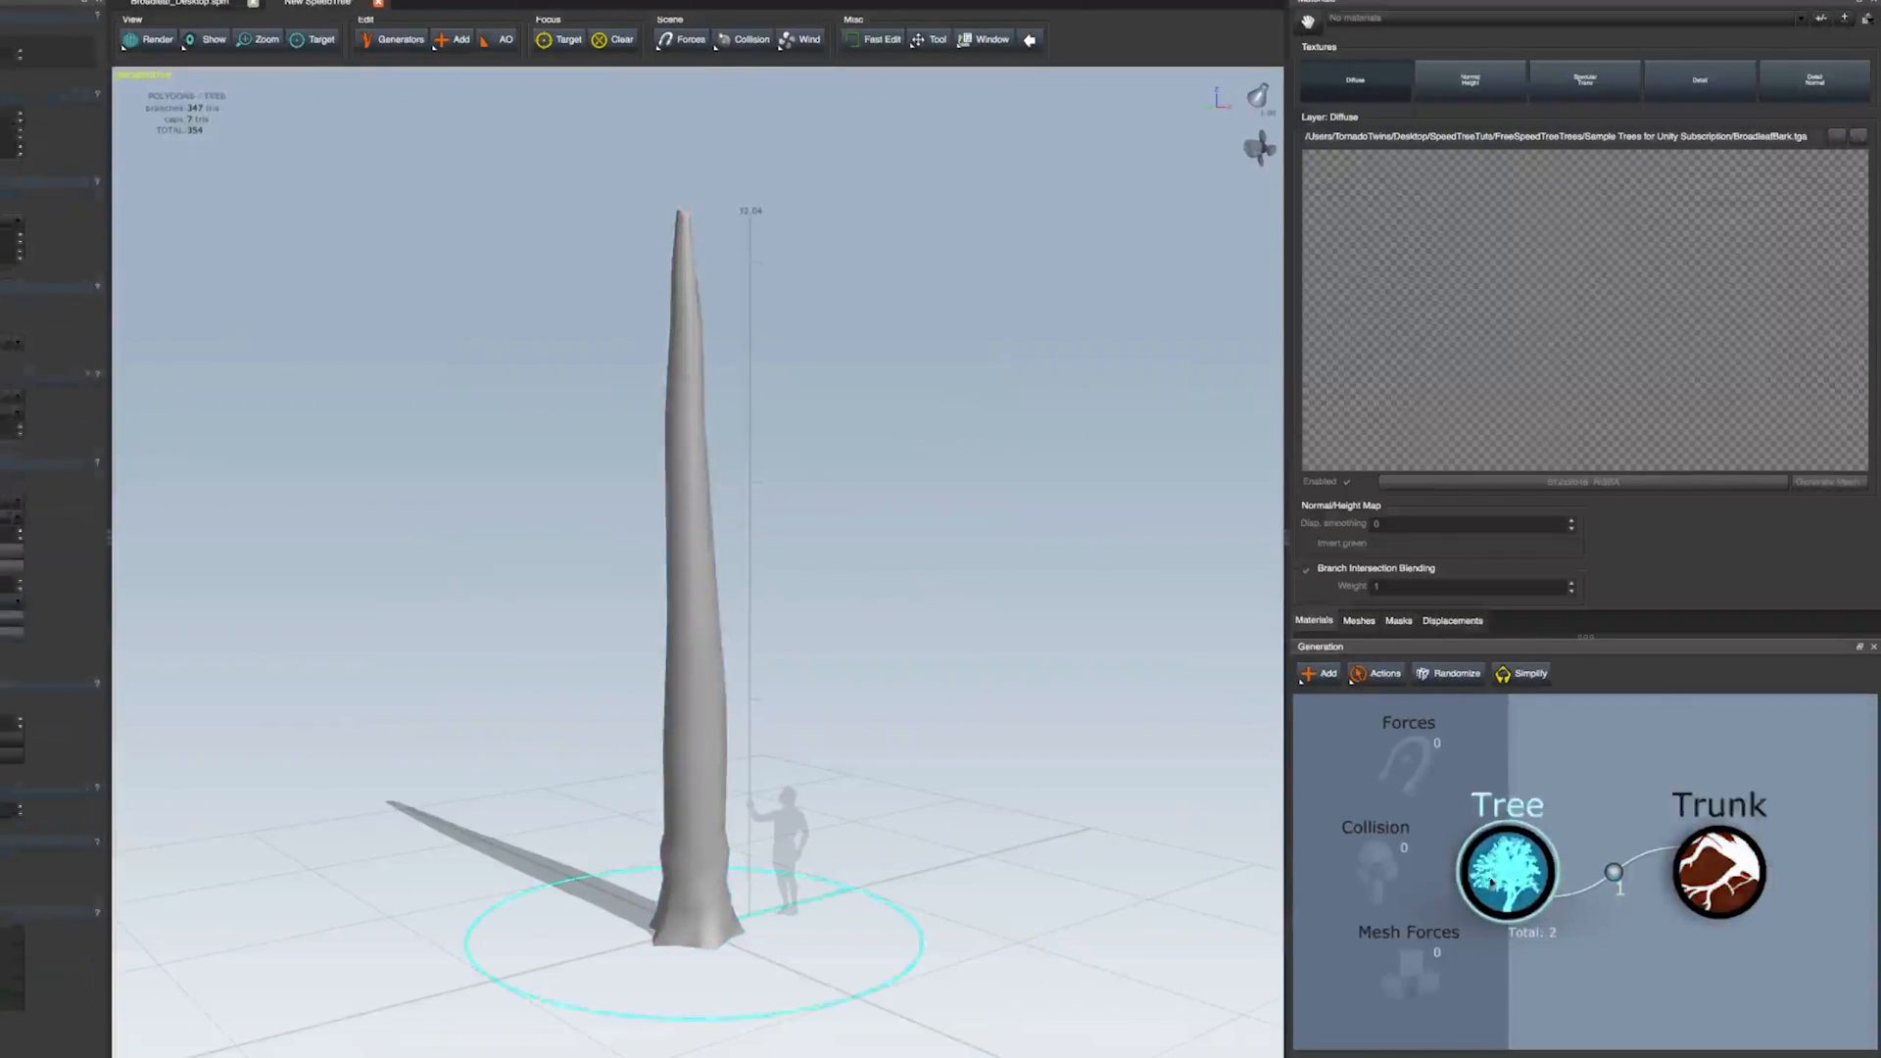
left_click(1712, 870)
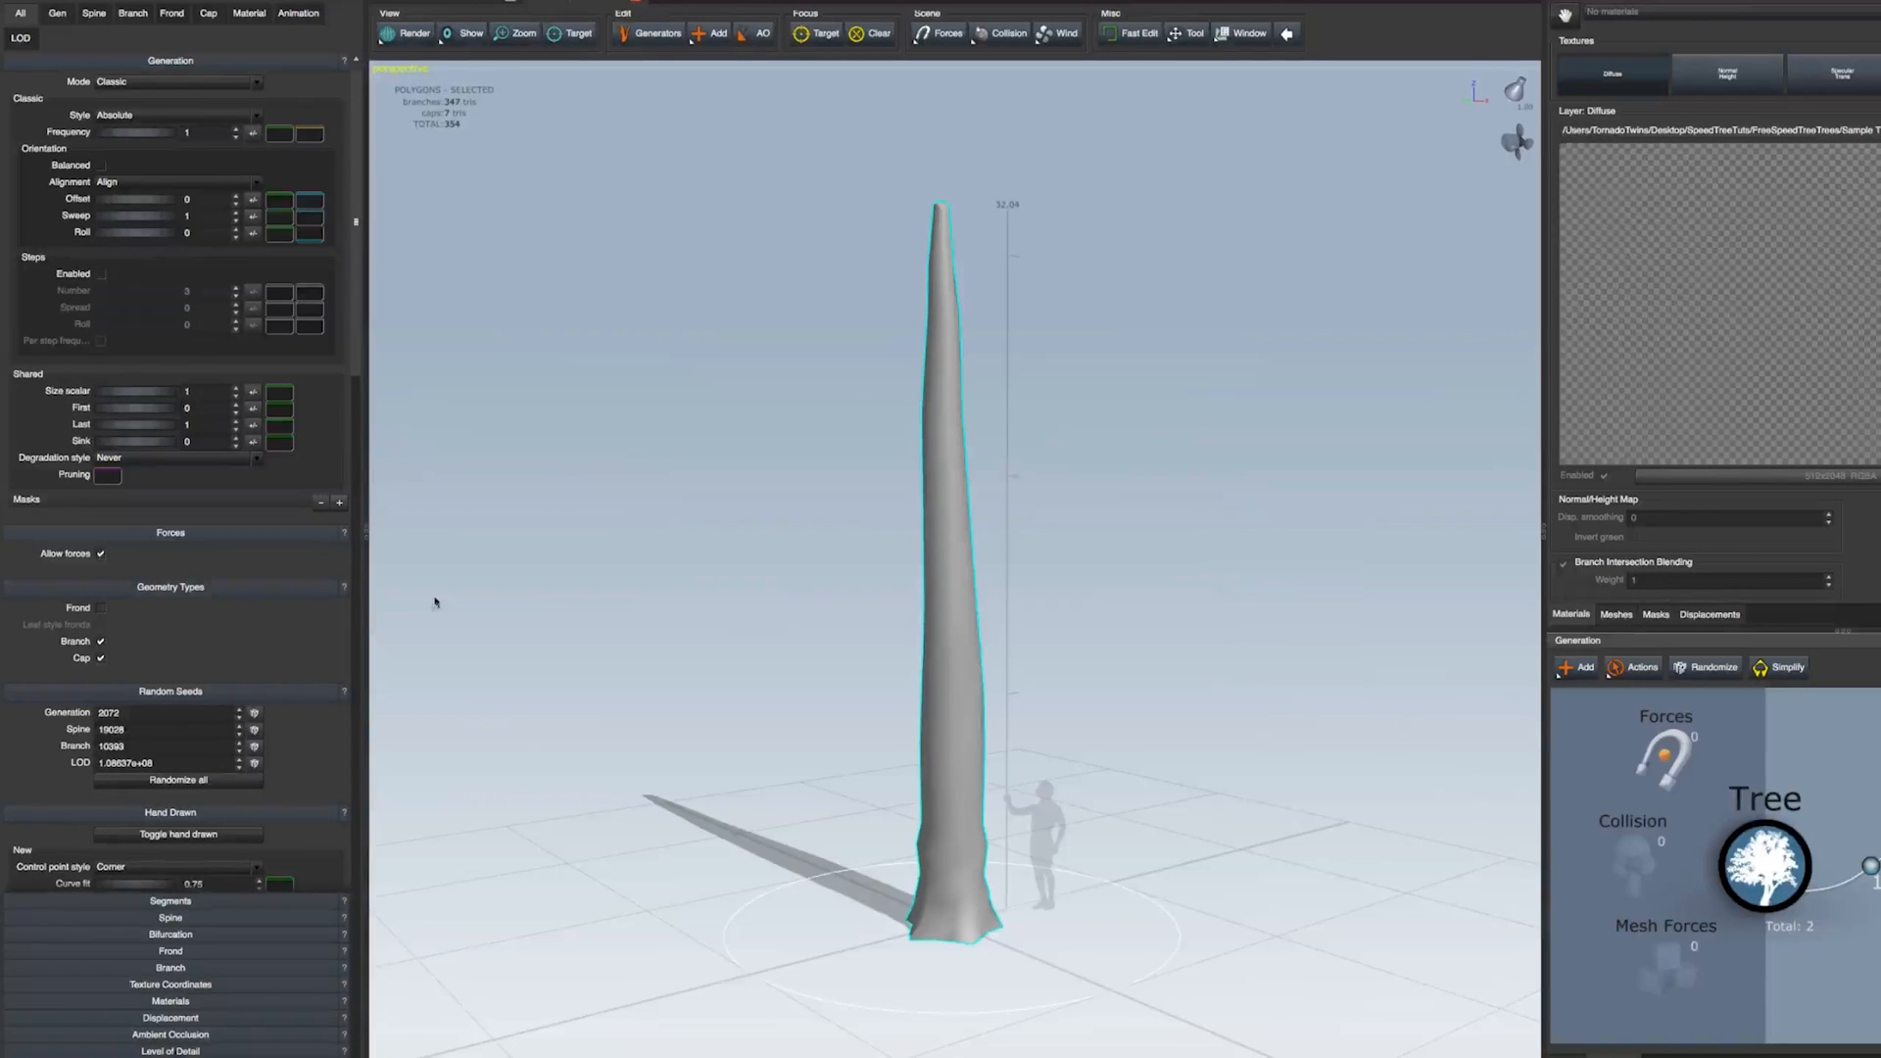
left_click(770, 614)
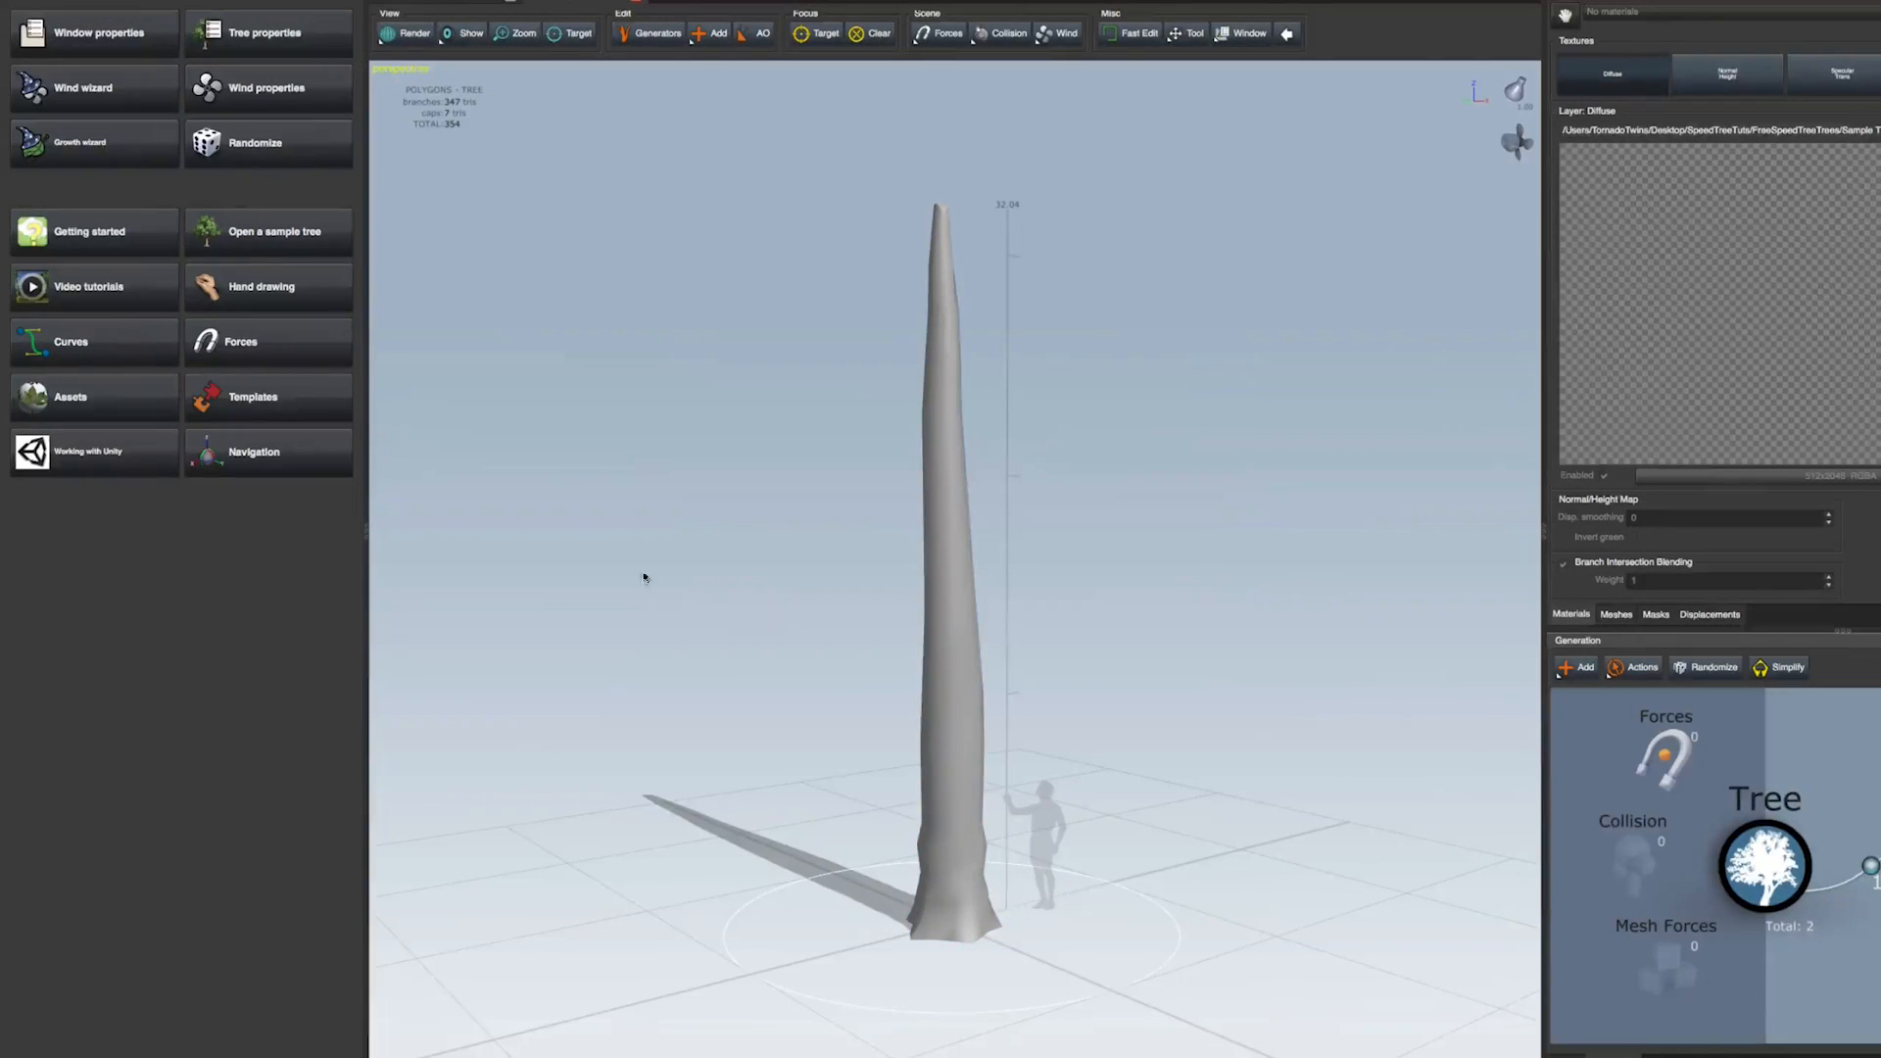
left_click(949, 628)
left_click_drag(574, 508, 590, 557)
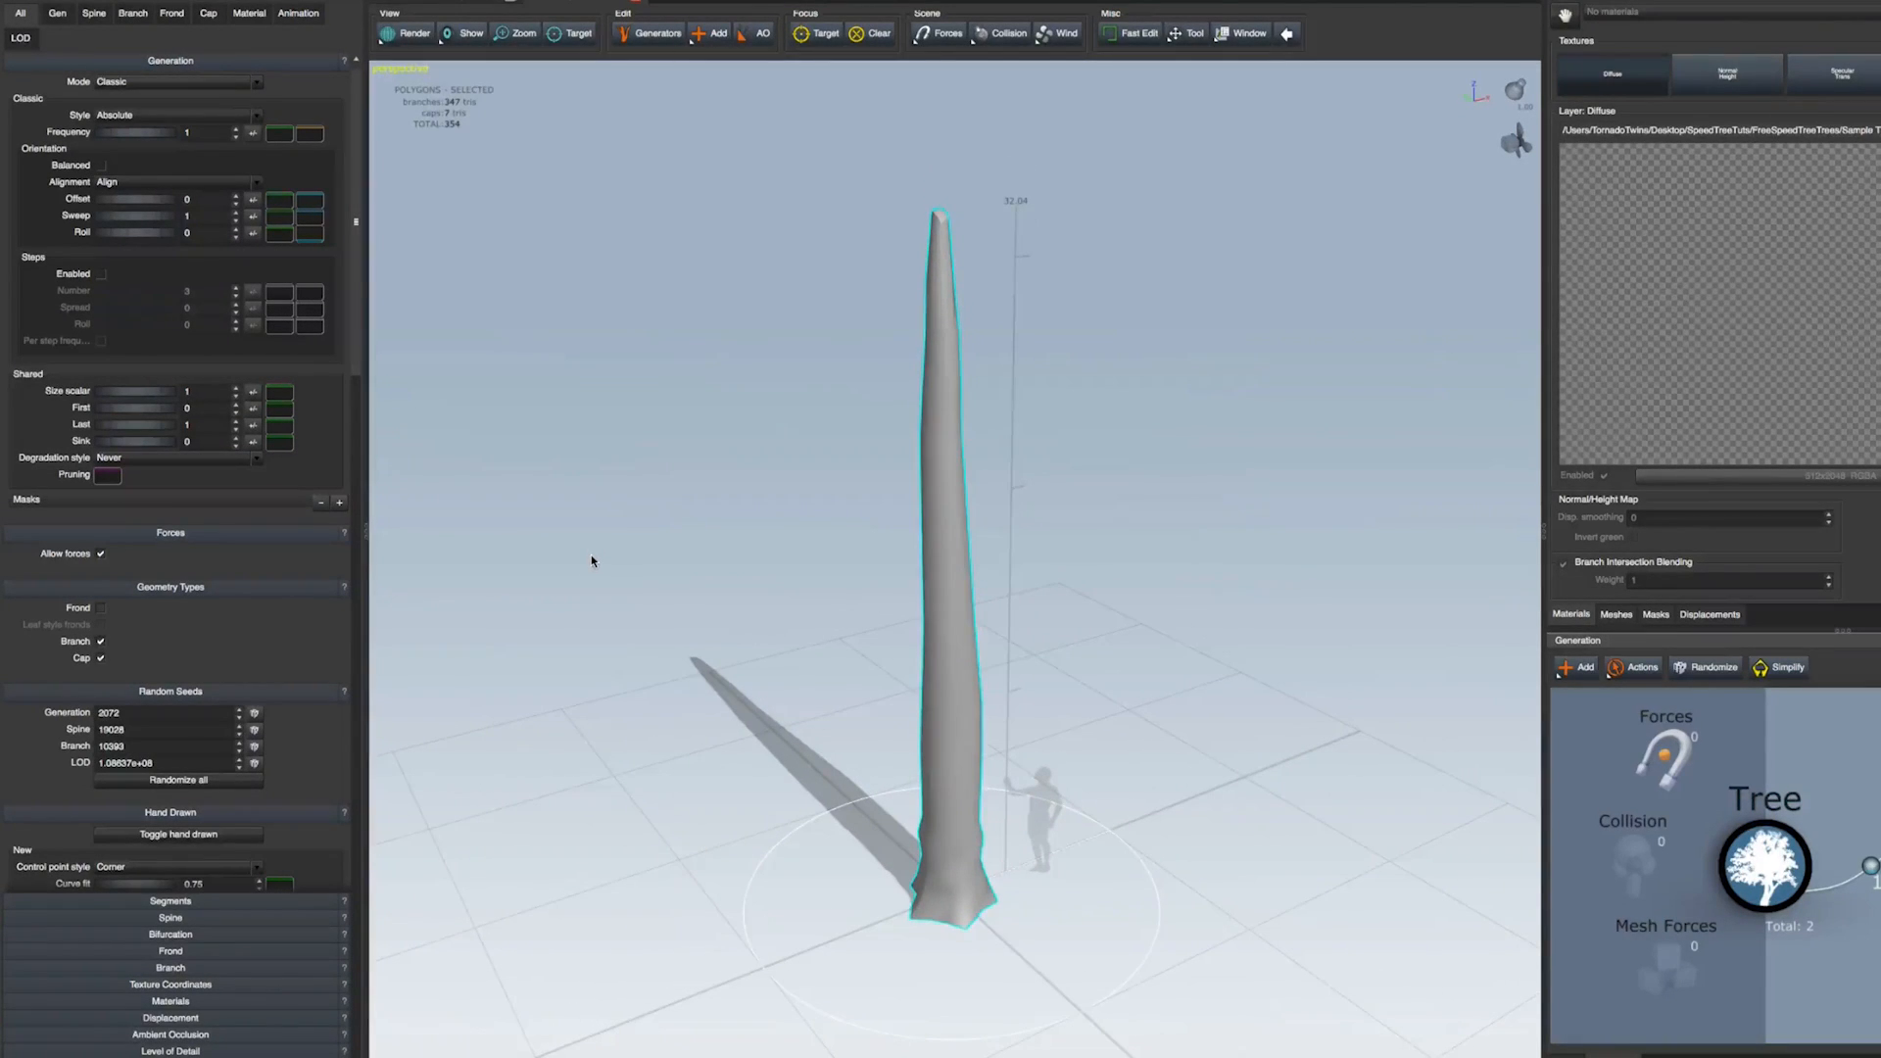
Set the trunk's spine disturbance to 0.37, jink frequency to 0.189, bifurcation distance to 0.88 and bifurcation radius scale to 0.802
left_click(93, 13)
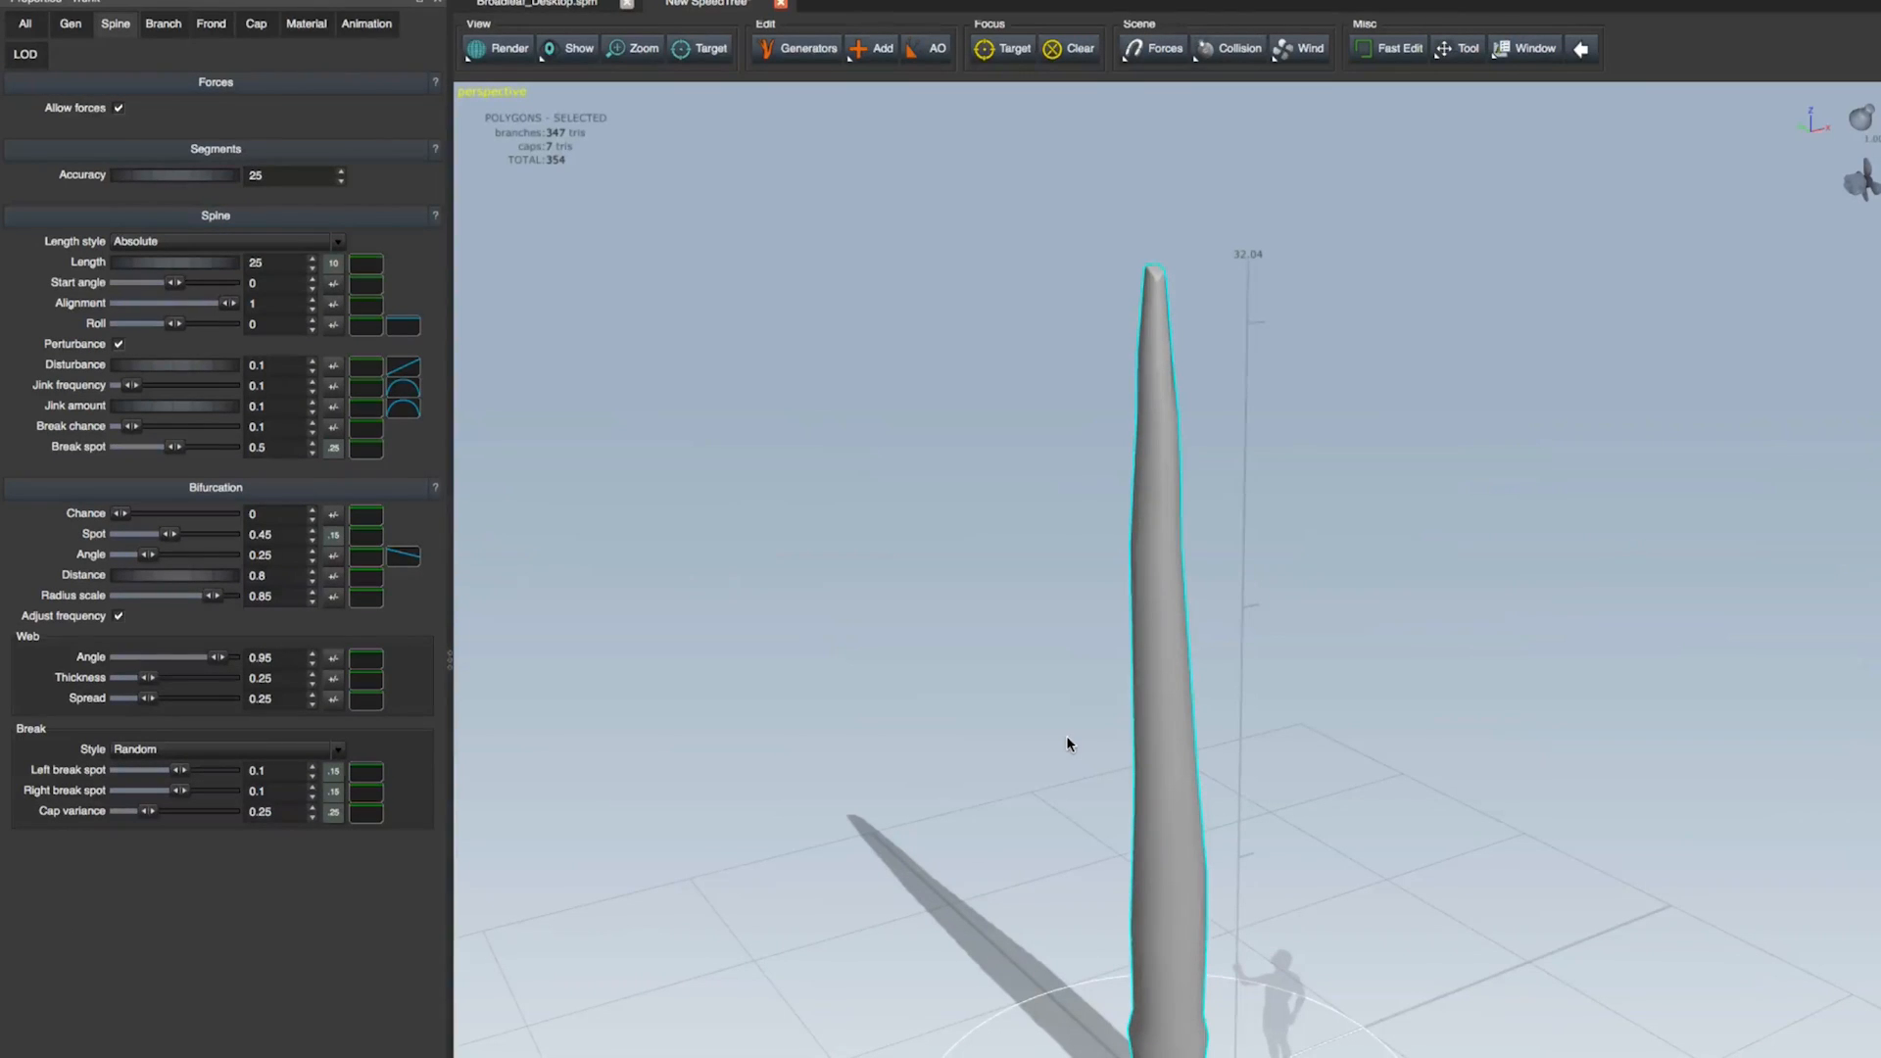
scroll(1067, 736, "down", 1)
scroll(1067, 737, "up", 2)
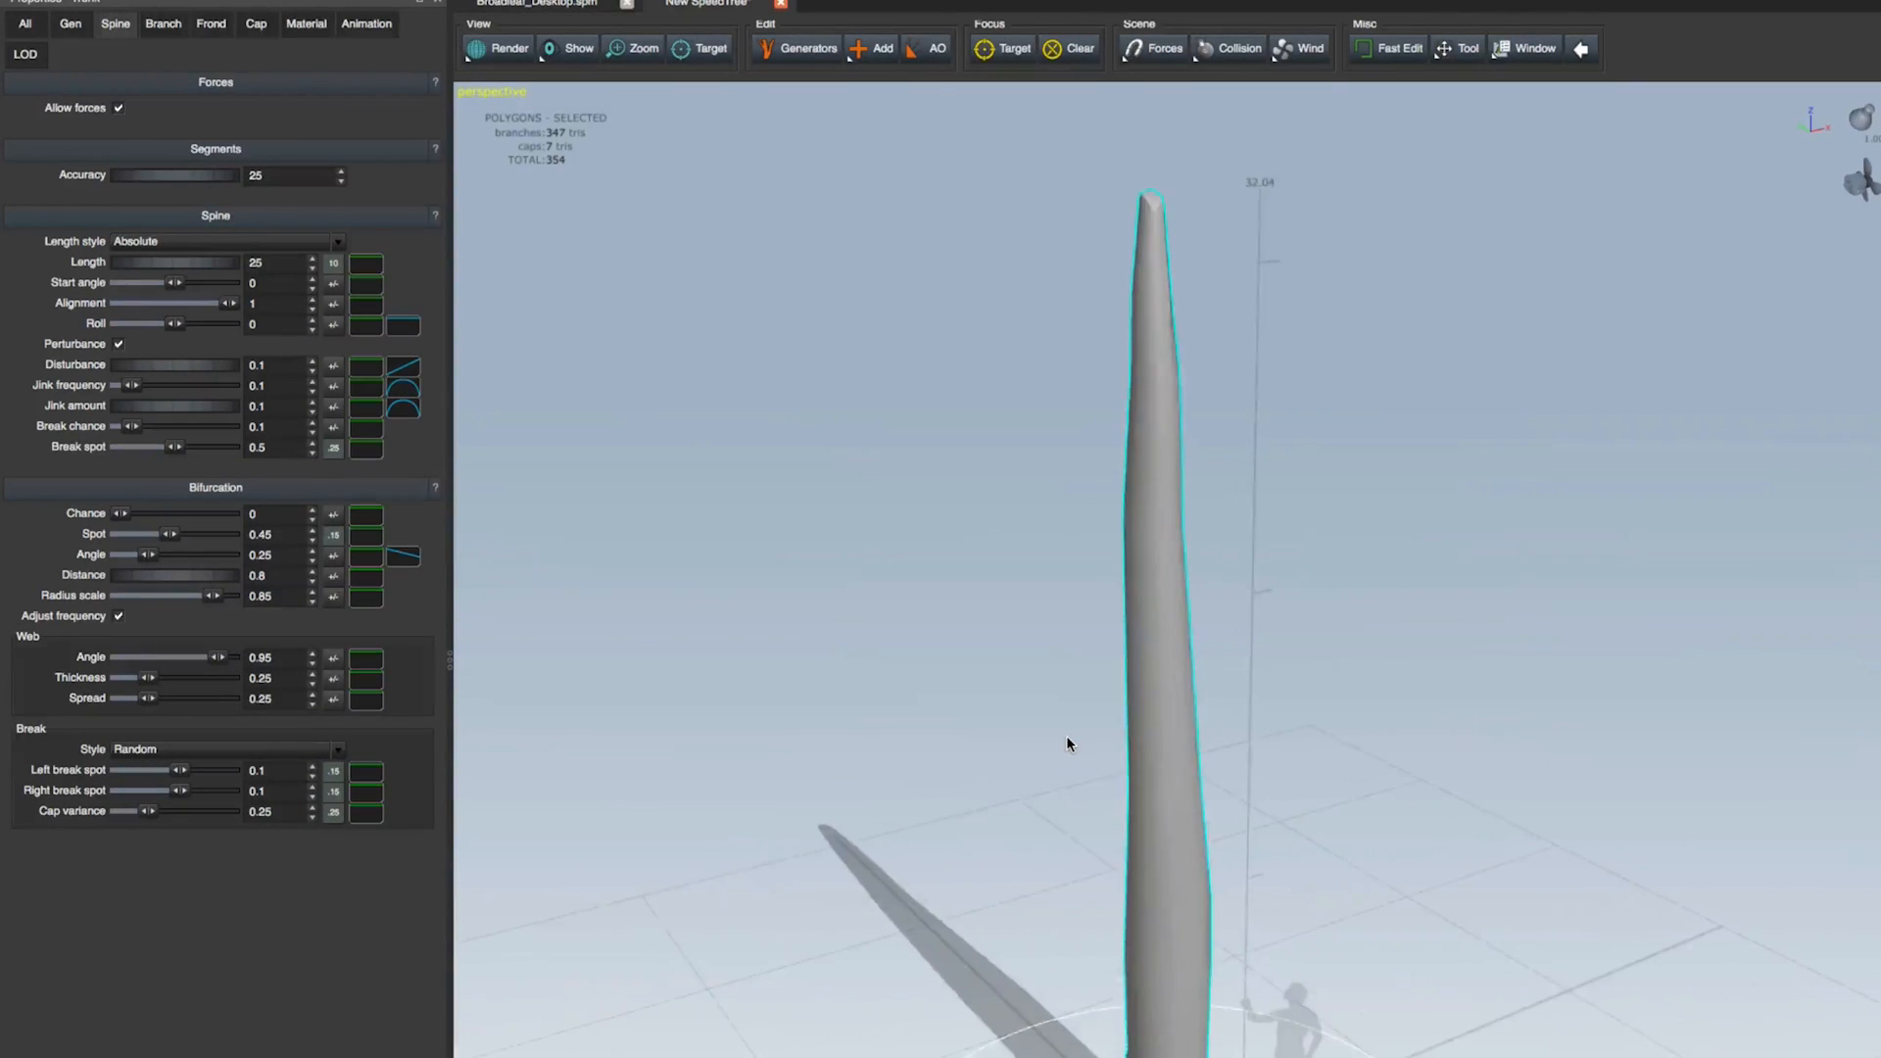
middle_click_drag(1067, 736, 1061, 726)
mouse_move(139, 369)
left_mouse_down()
mouse_move(168, 373)
mouse_move(136, 387)
mouse_move(134, 335)
left_mouse_up()
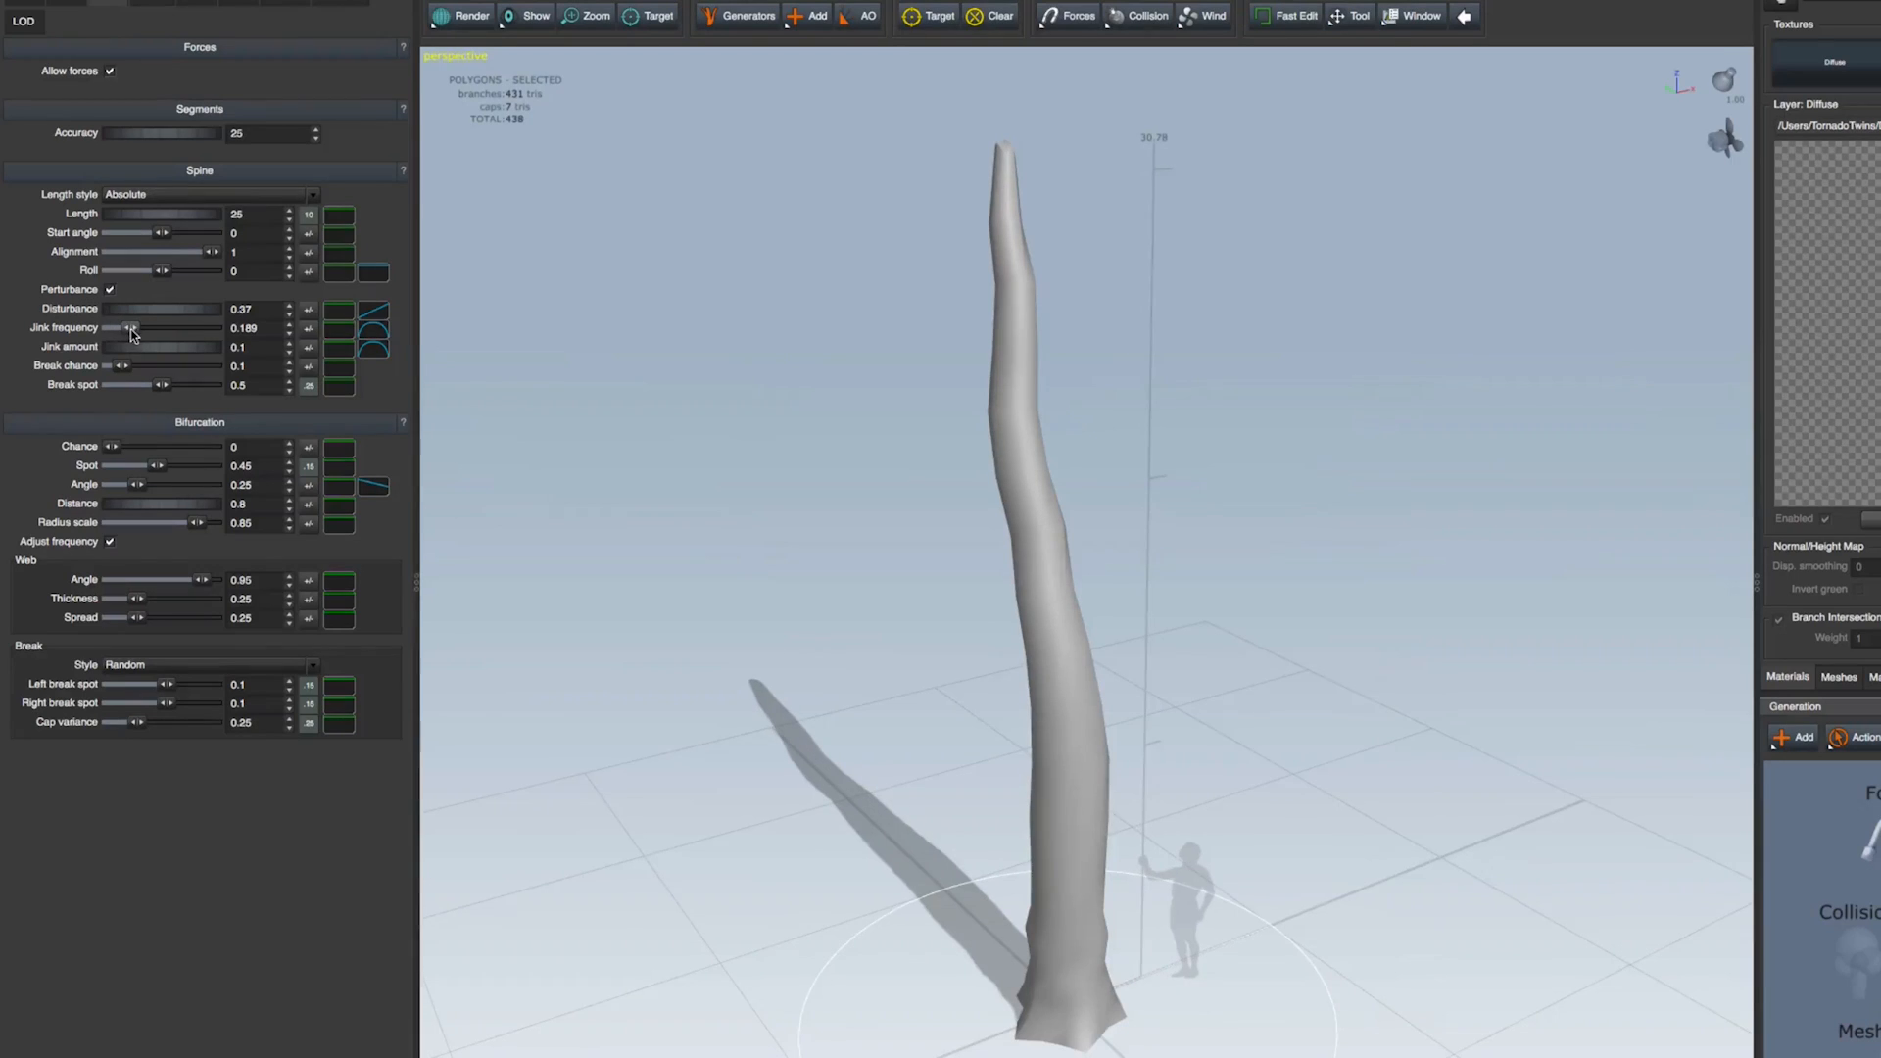
left_click_drag(920, 686, 1032, 637)
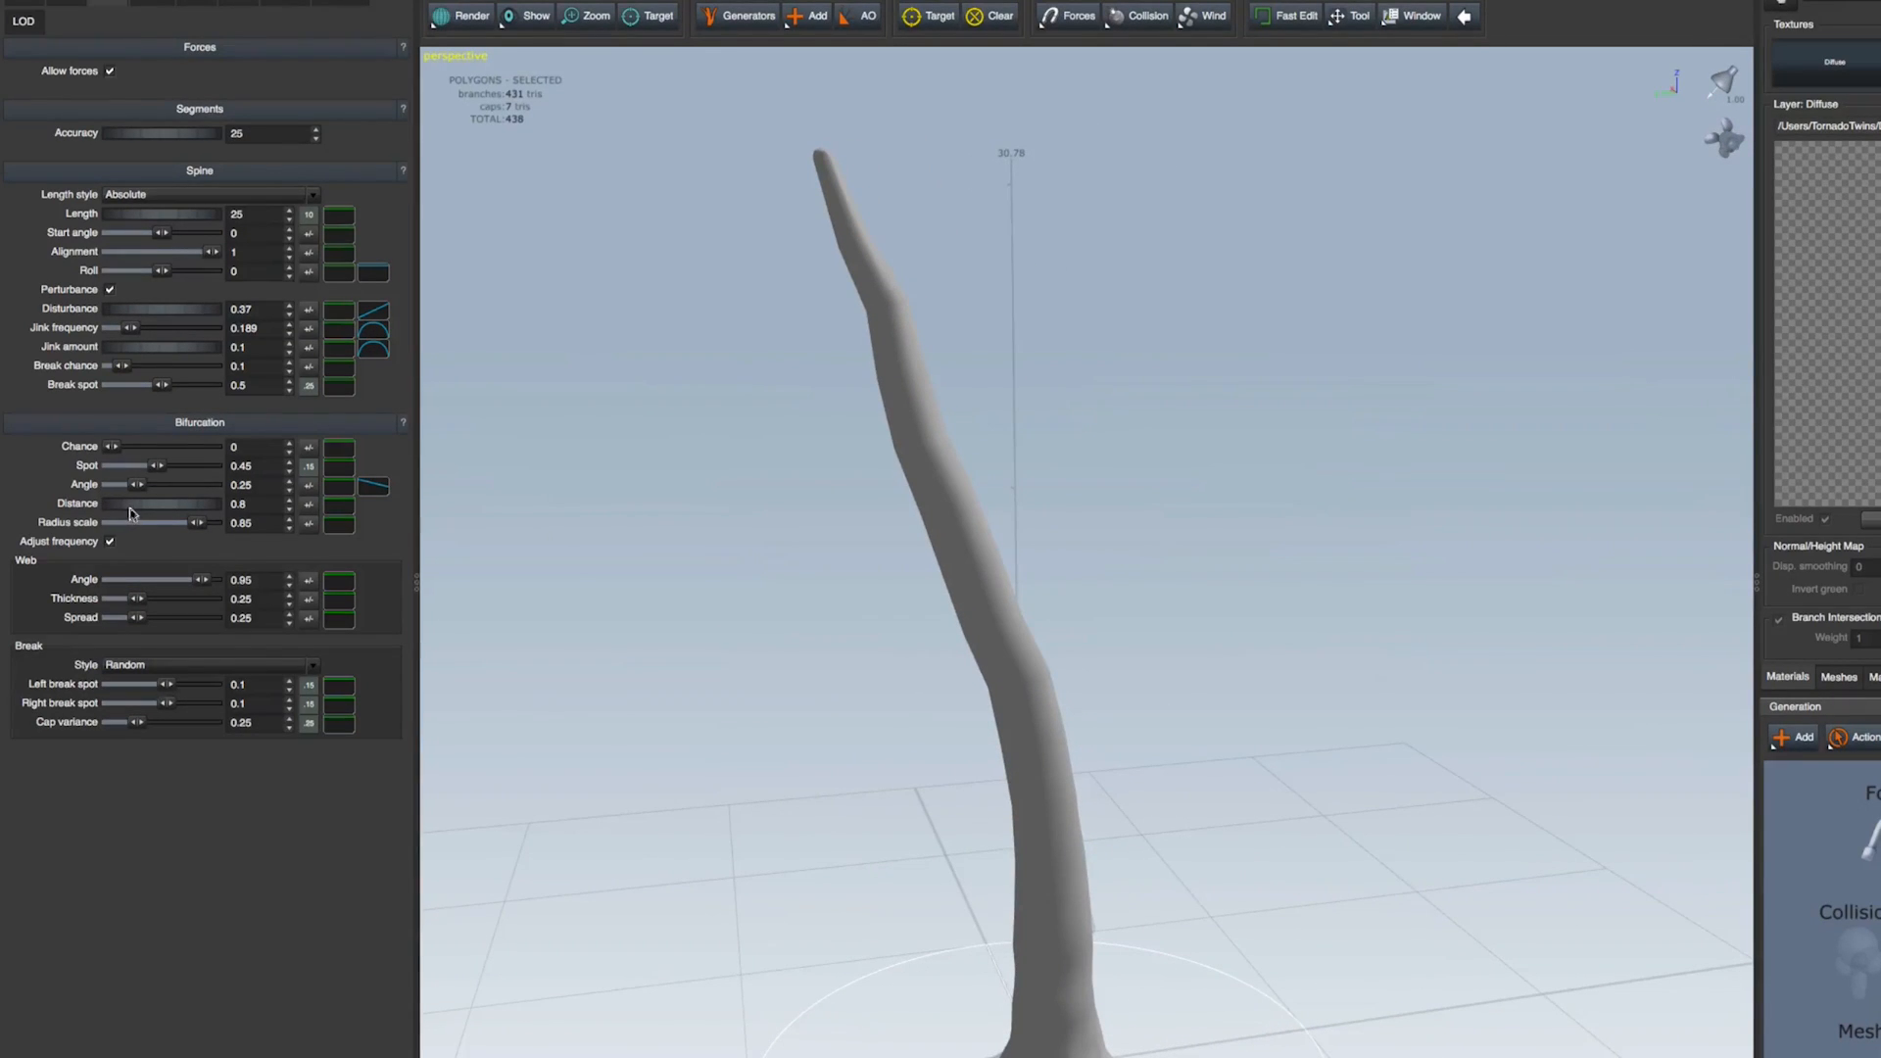
left_click_drag(147, 513, 192, 529)
left_click_drag(902, 764, 840, 807)
Add a Magnet force near the trunk's tip and move it beside the tip to about X -1.17, Y -1.365
middle_click_drag(1230, 280, 1122, 548)
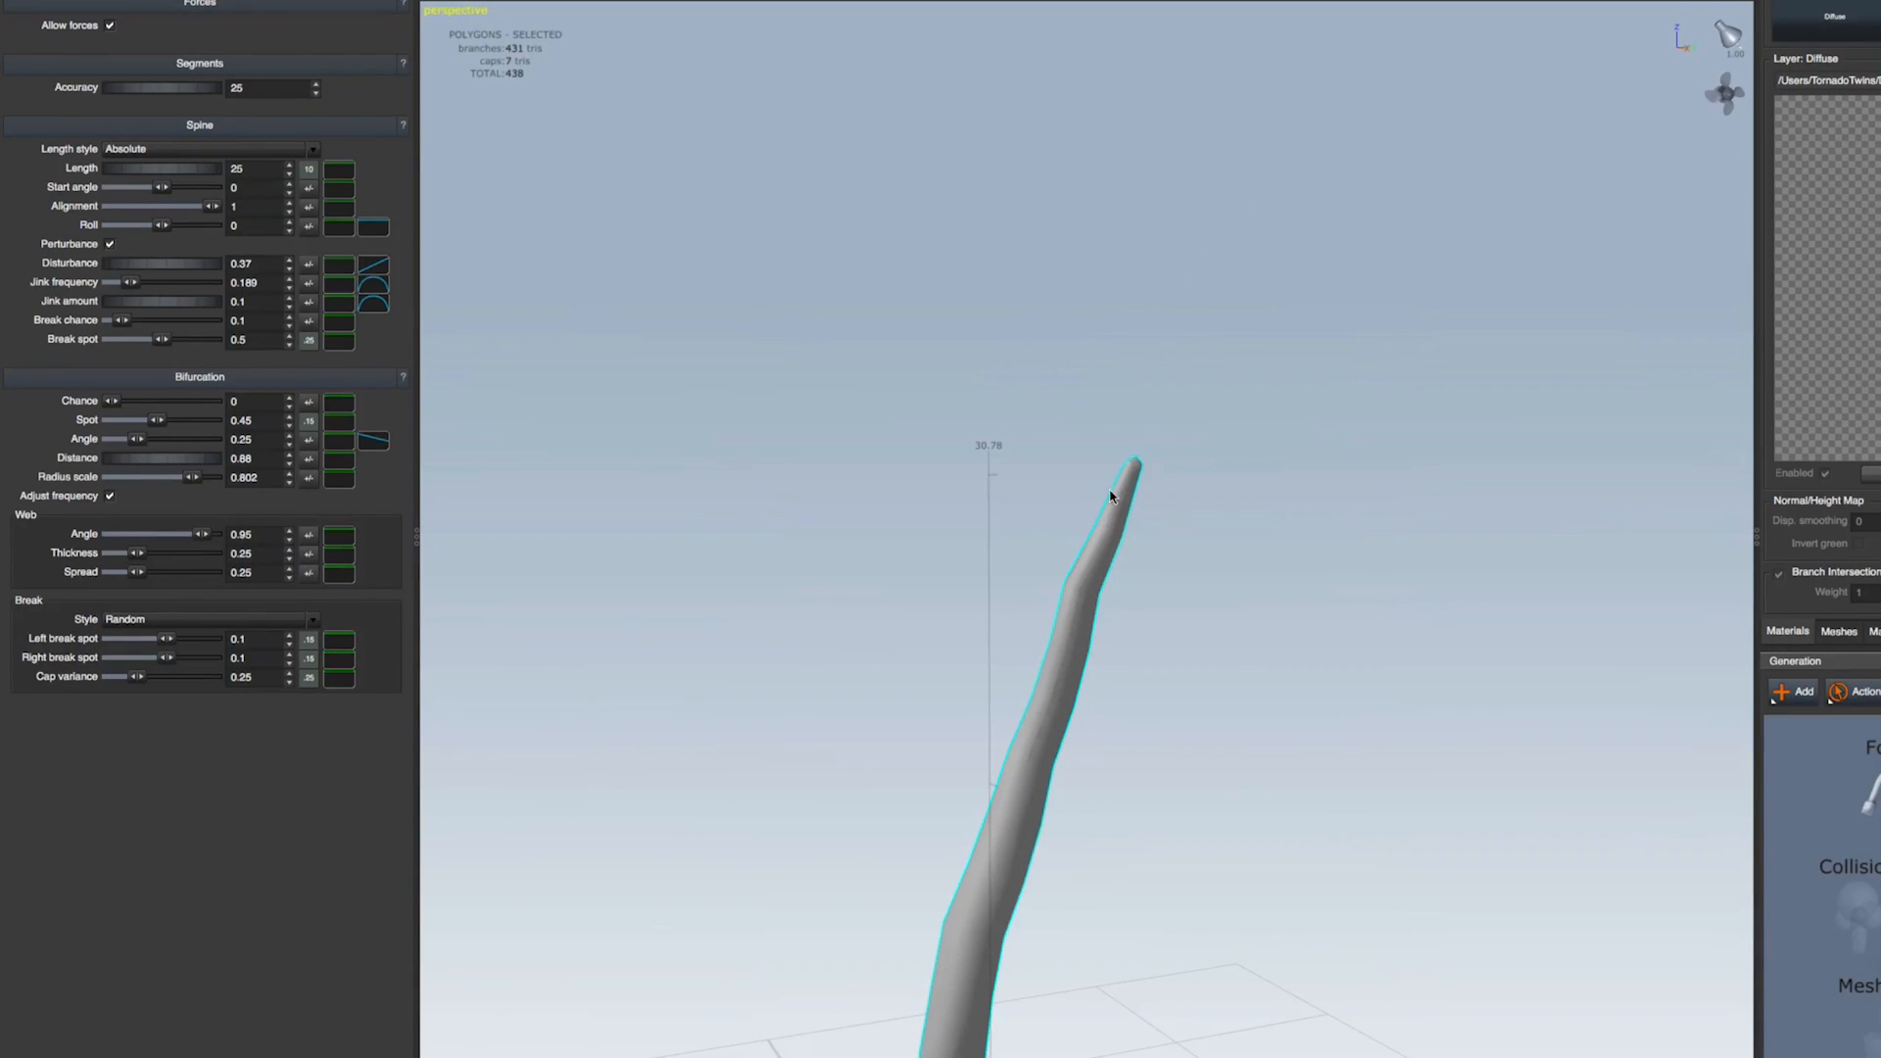
right_click(1110, 496)
mouse_move(1204, 526)
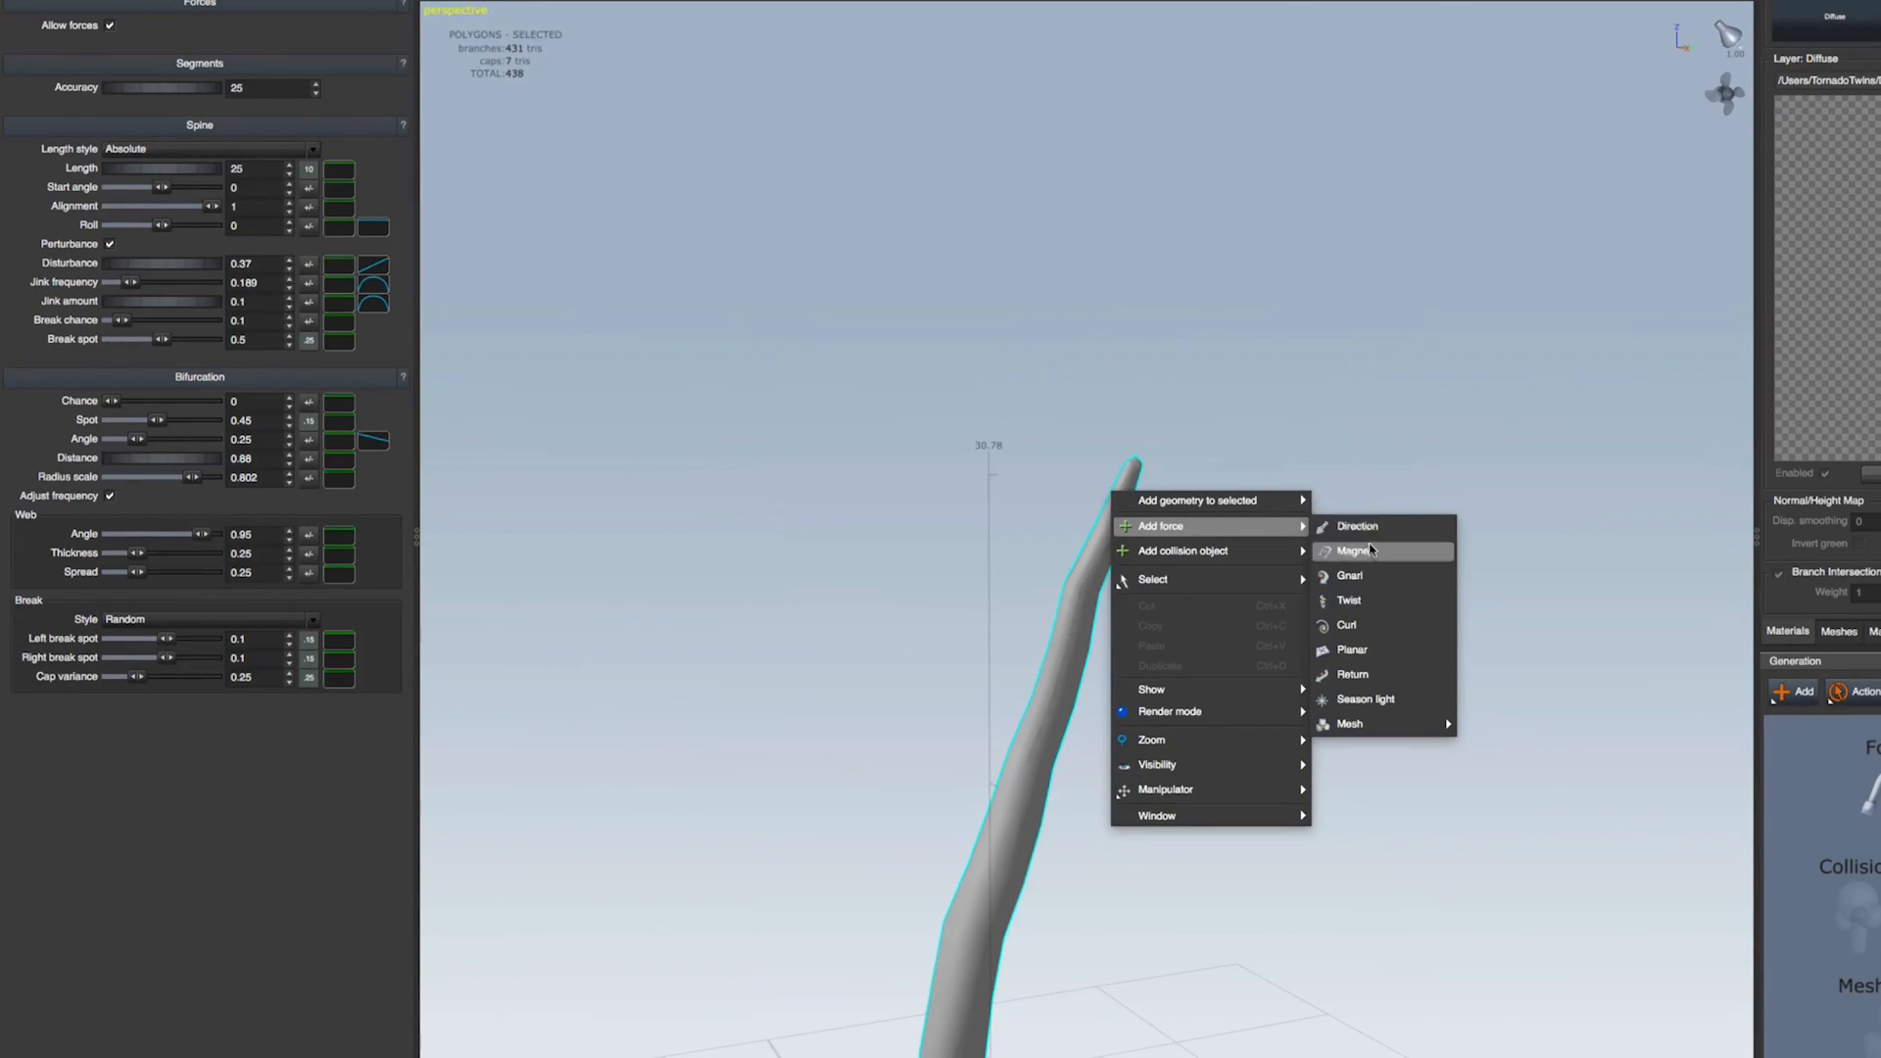
left_click(1361, 551)
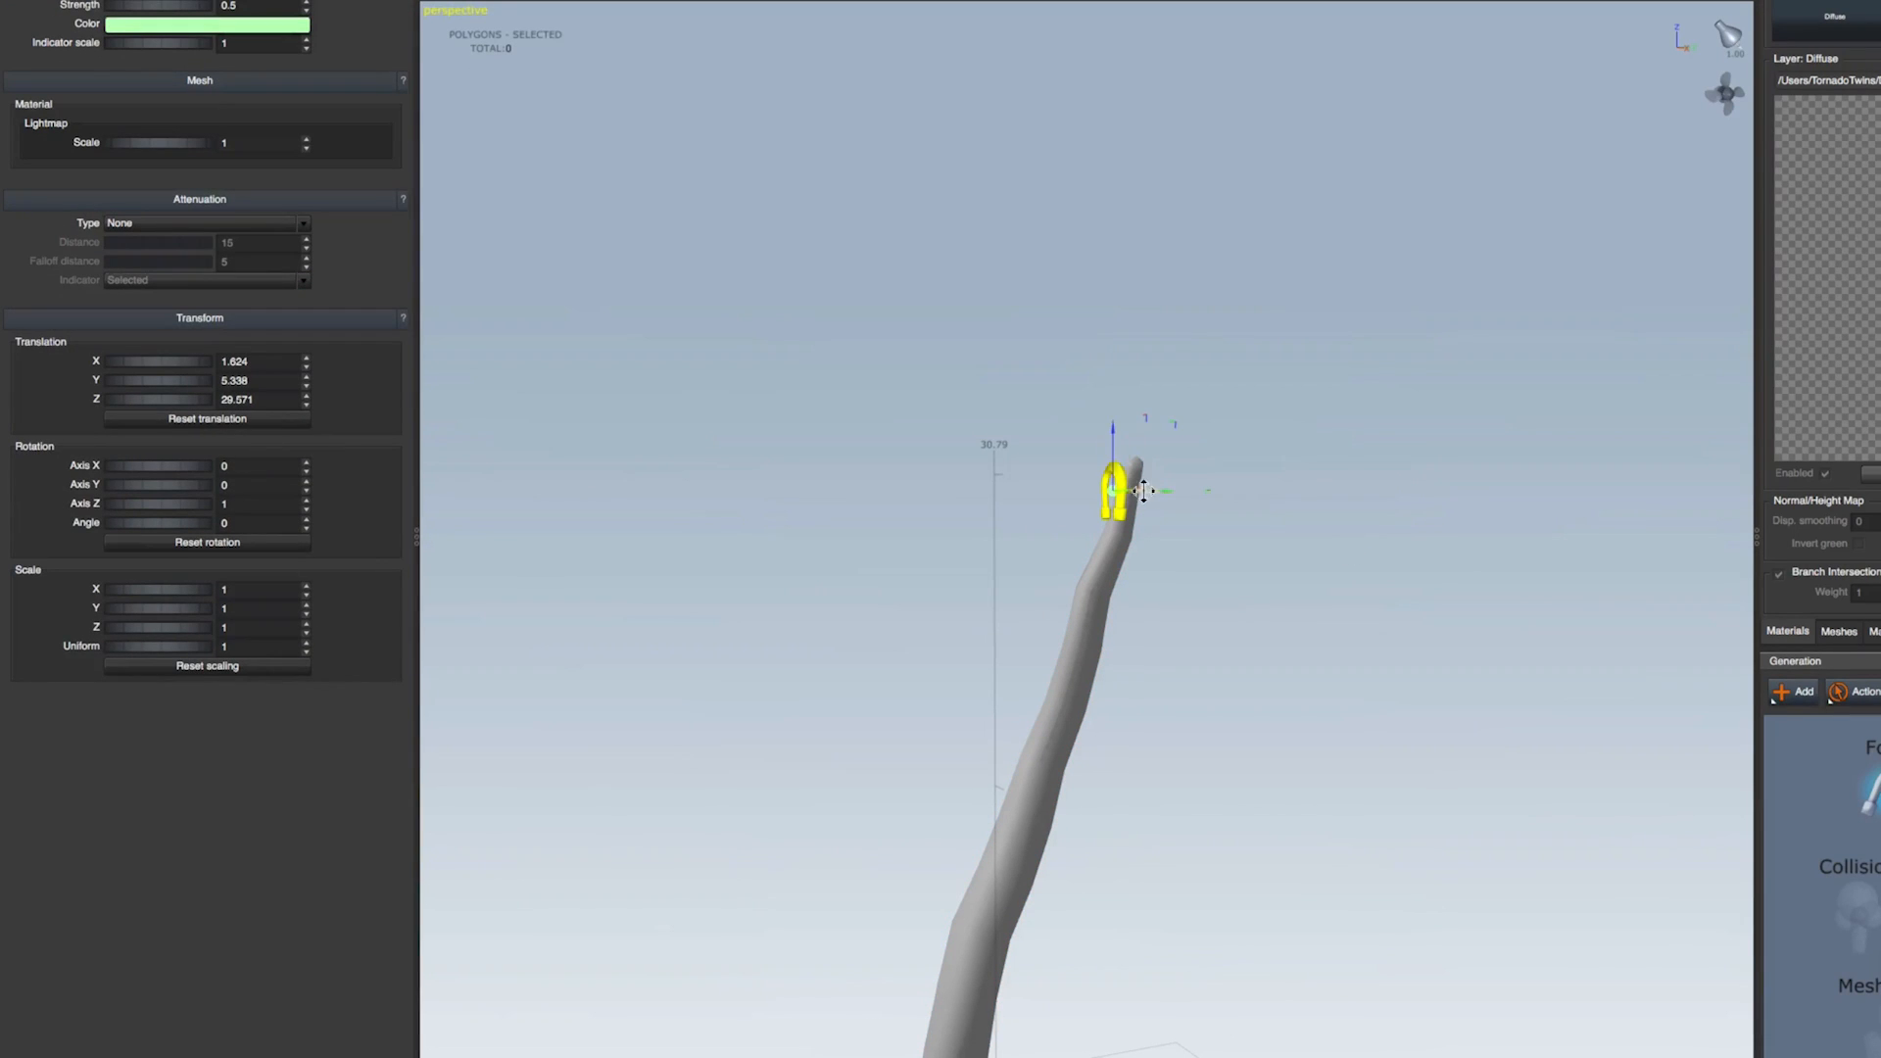
left_click_drag(1162, 461, 1046, 458)
left_click_drag(1100, 890, 1136, 1046)
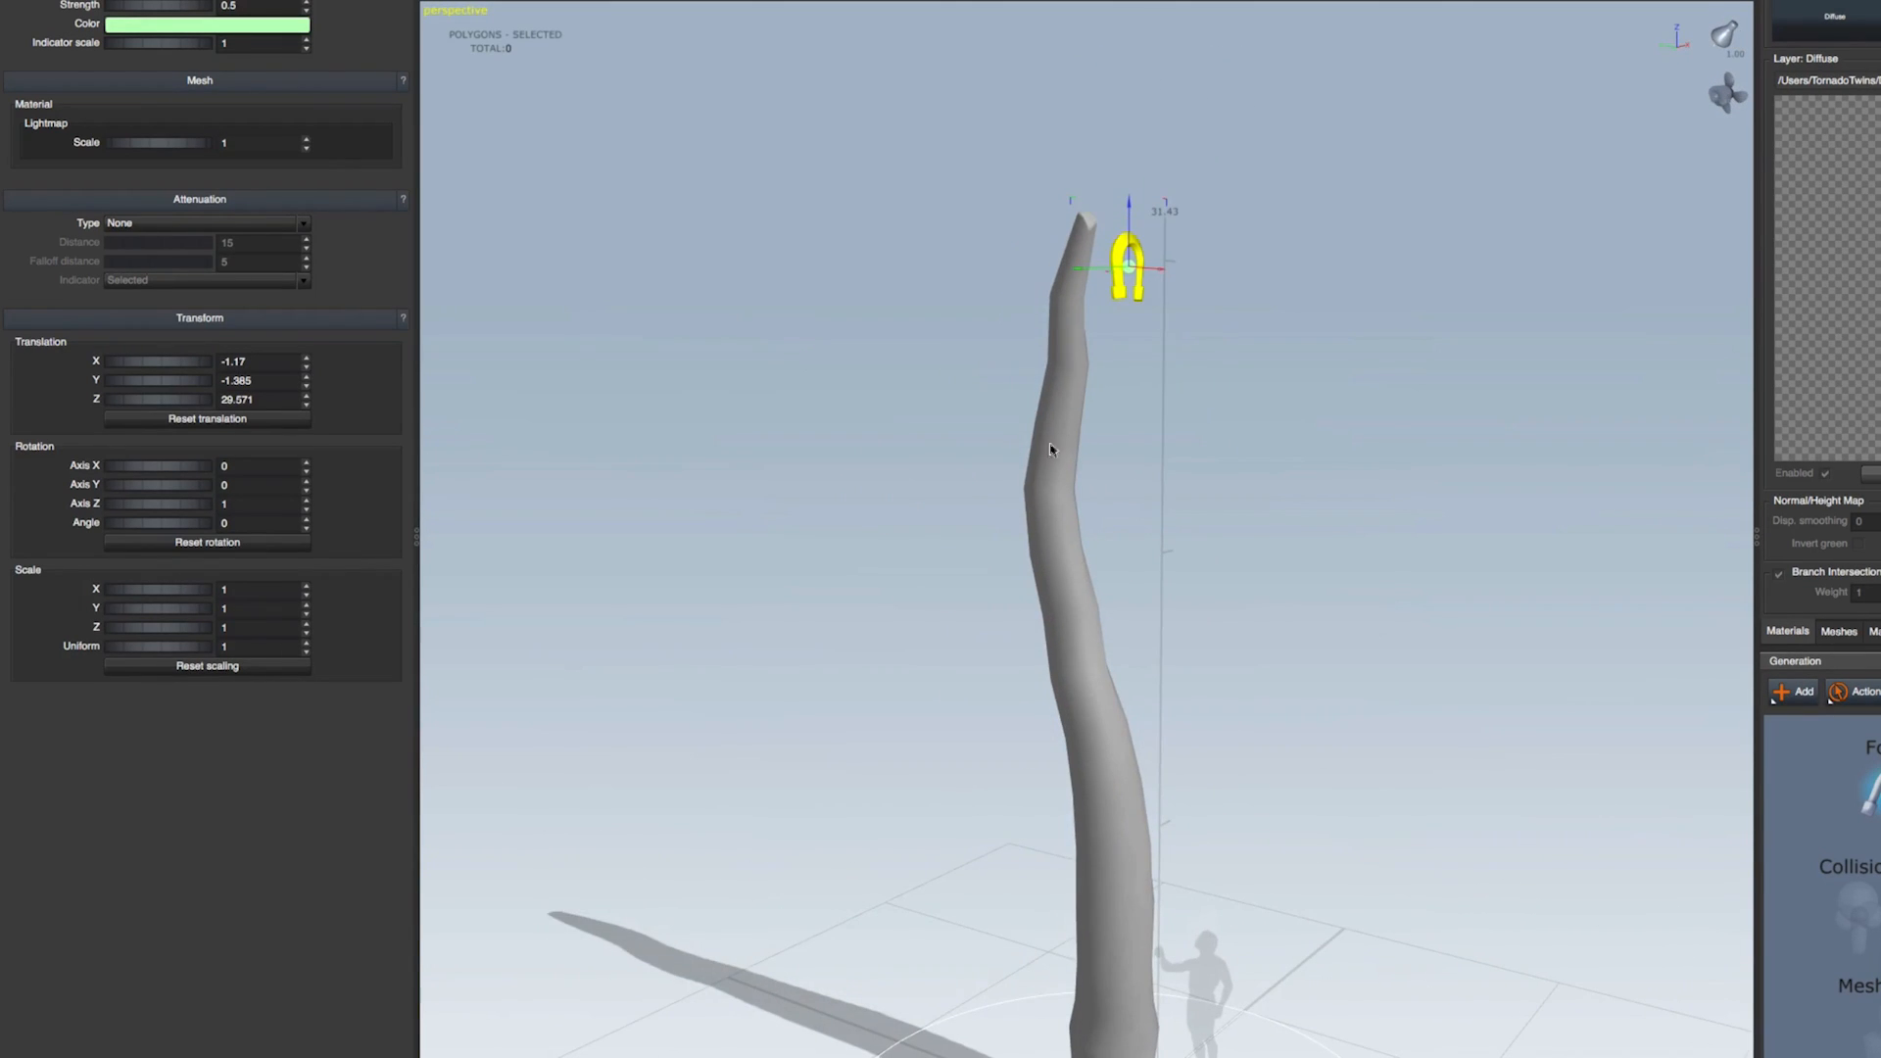
left_click_drag(1213, 707, 1120, 882)
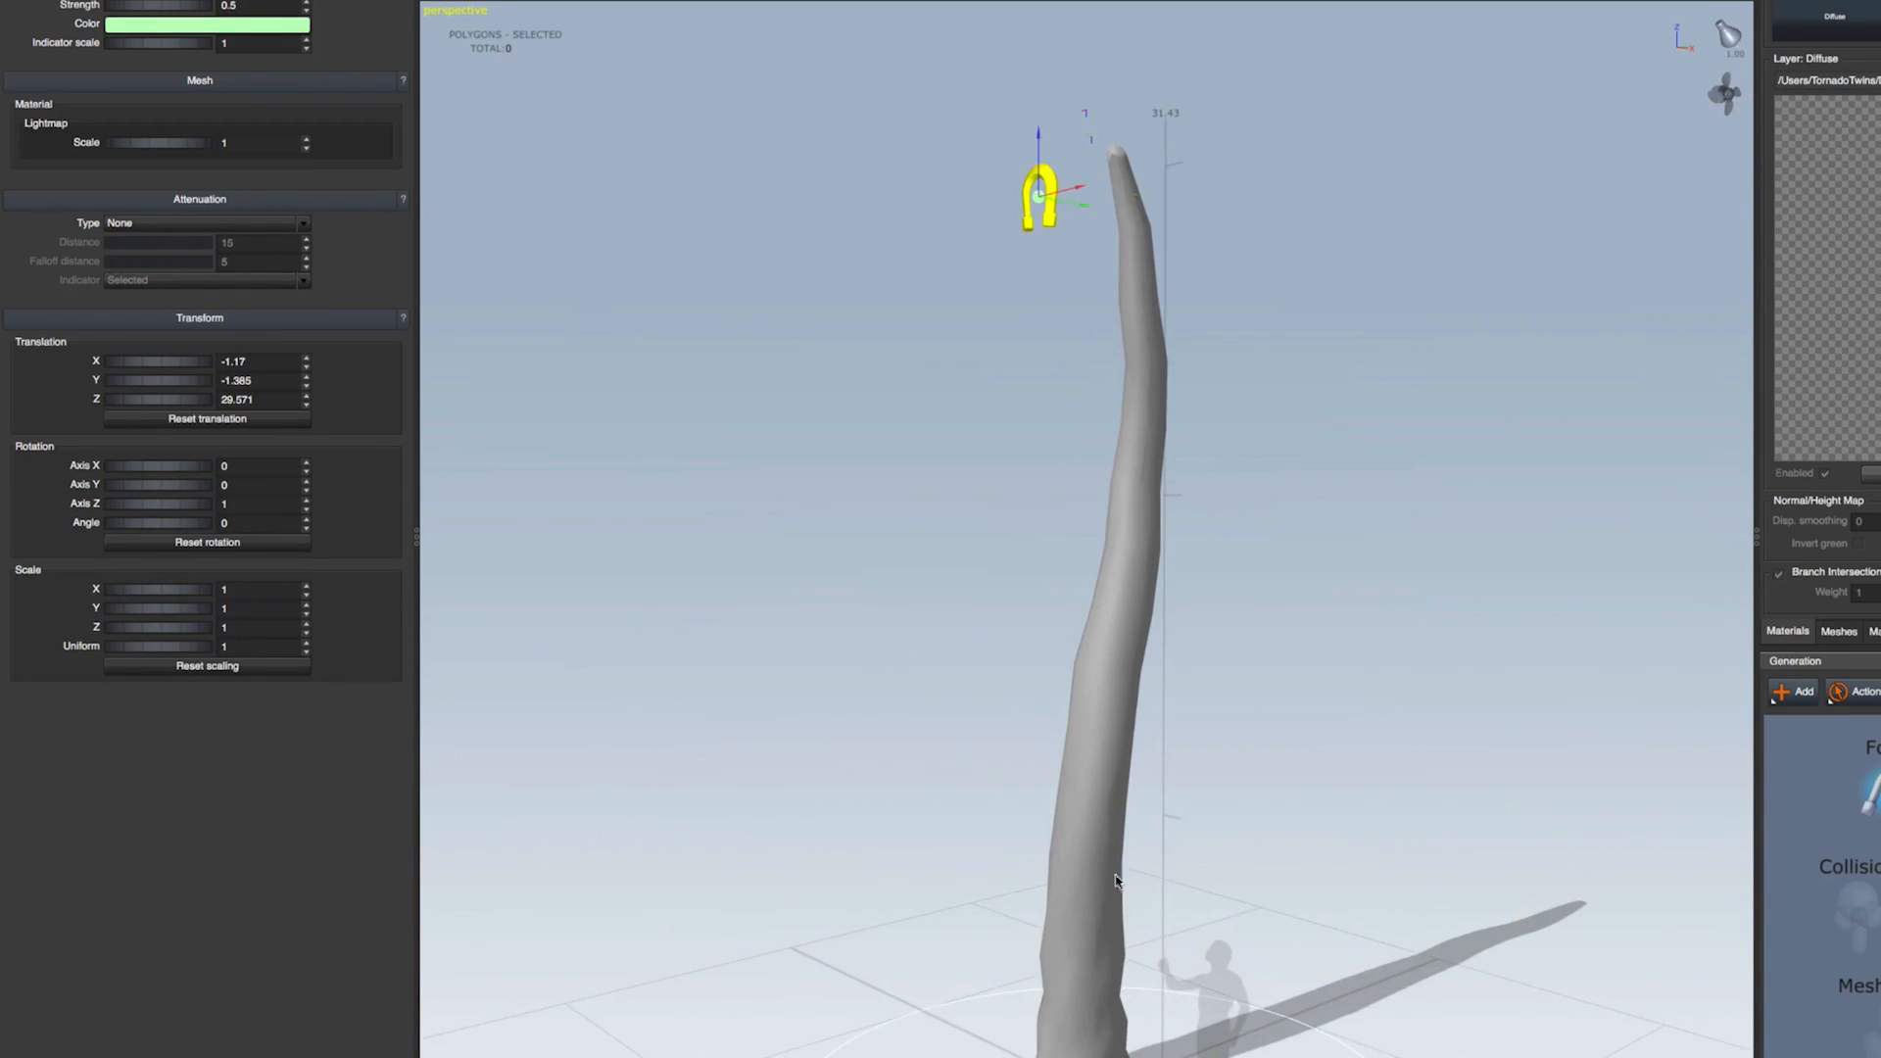
Select the trunk and add Knotholes (low poly) branch geometry to it
right_click(1080, 799)
mouse_move(1135, 809)
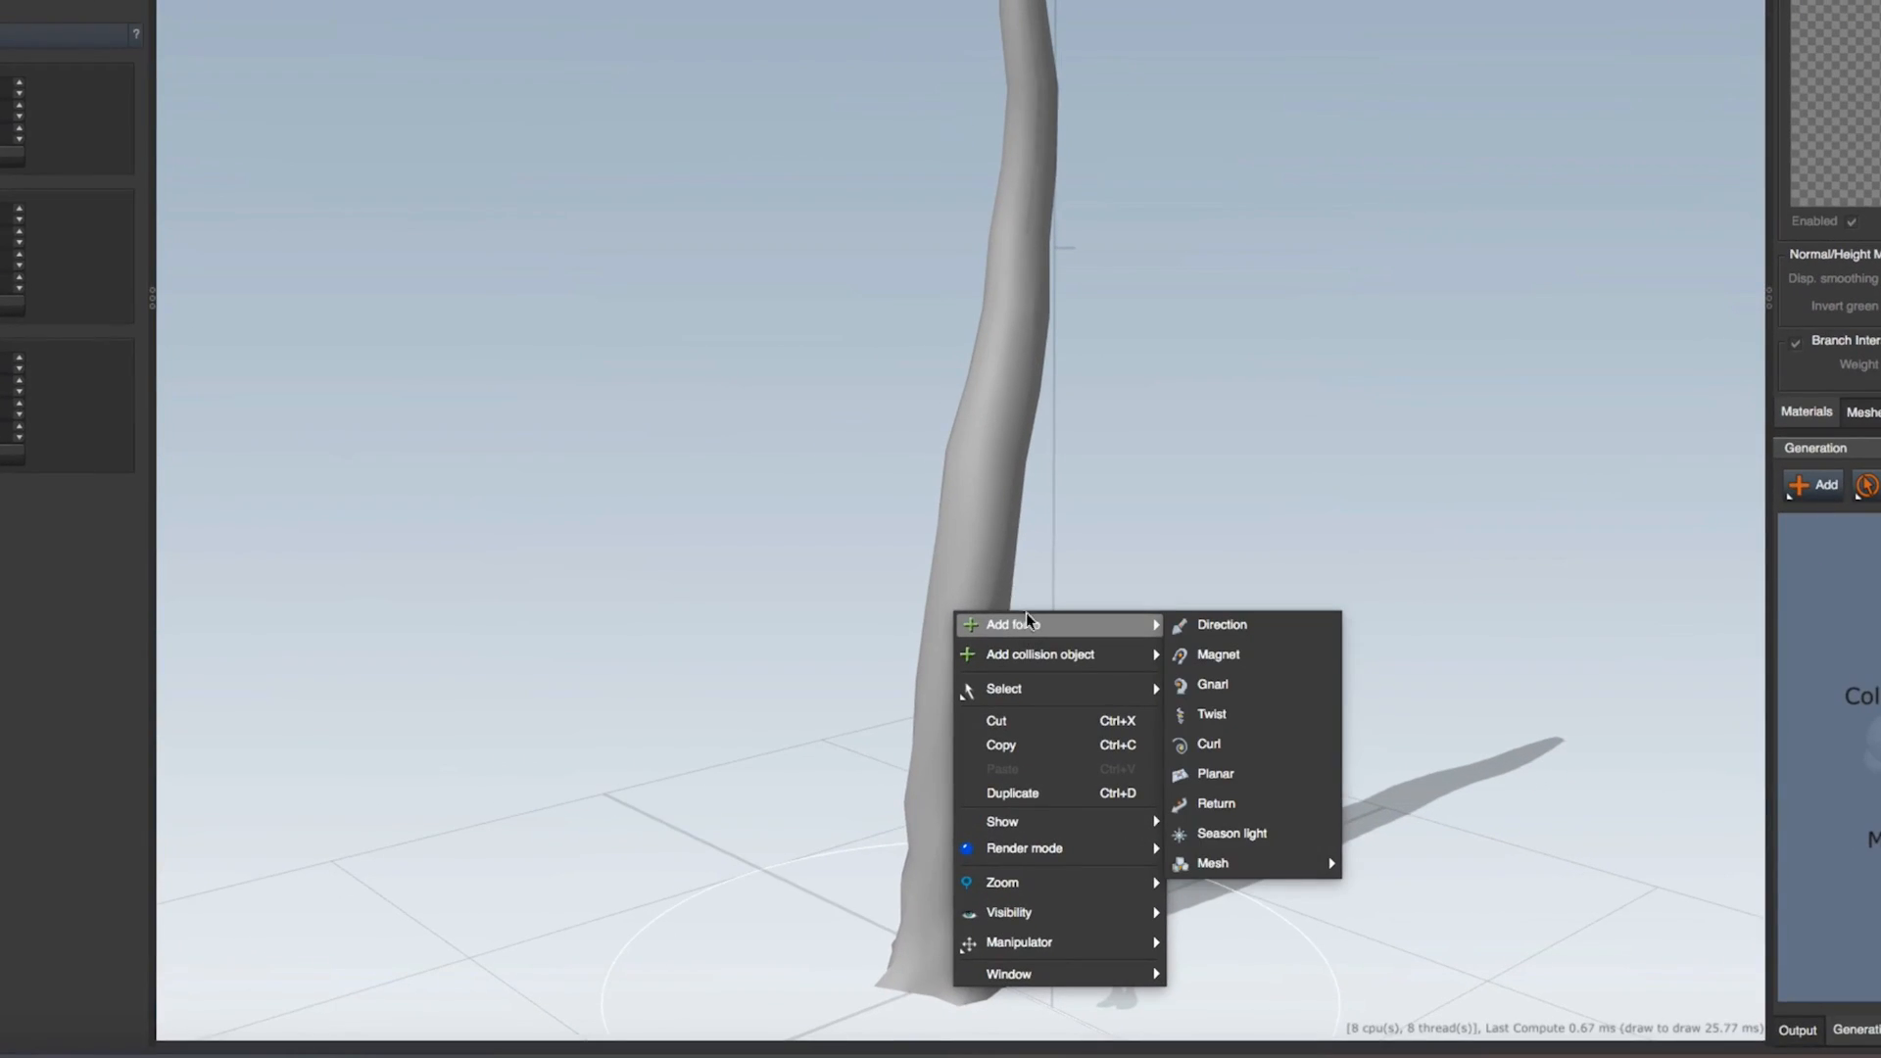
left_click(978, 509)
left_click(977, 511)
right_click(977, 534)
mouse_move(1077, 540)
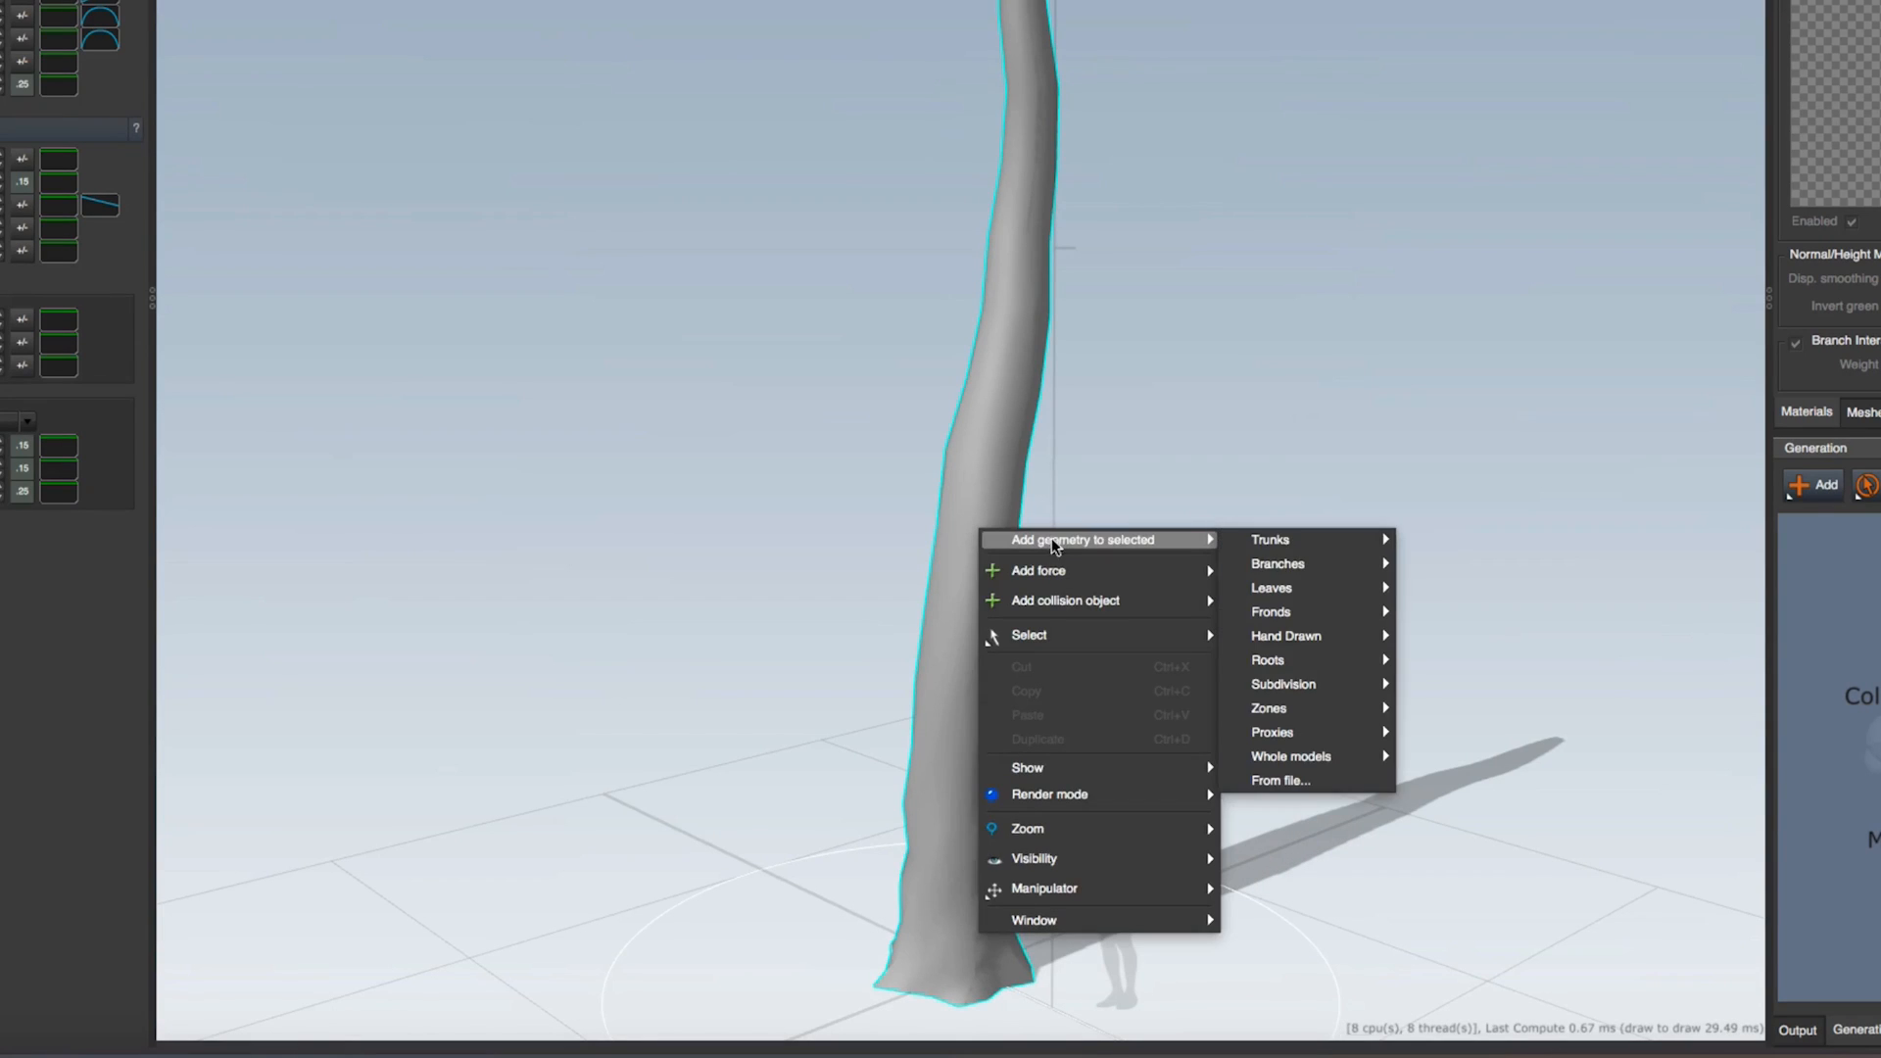
mouse_move(1287, 563)
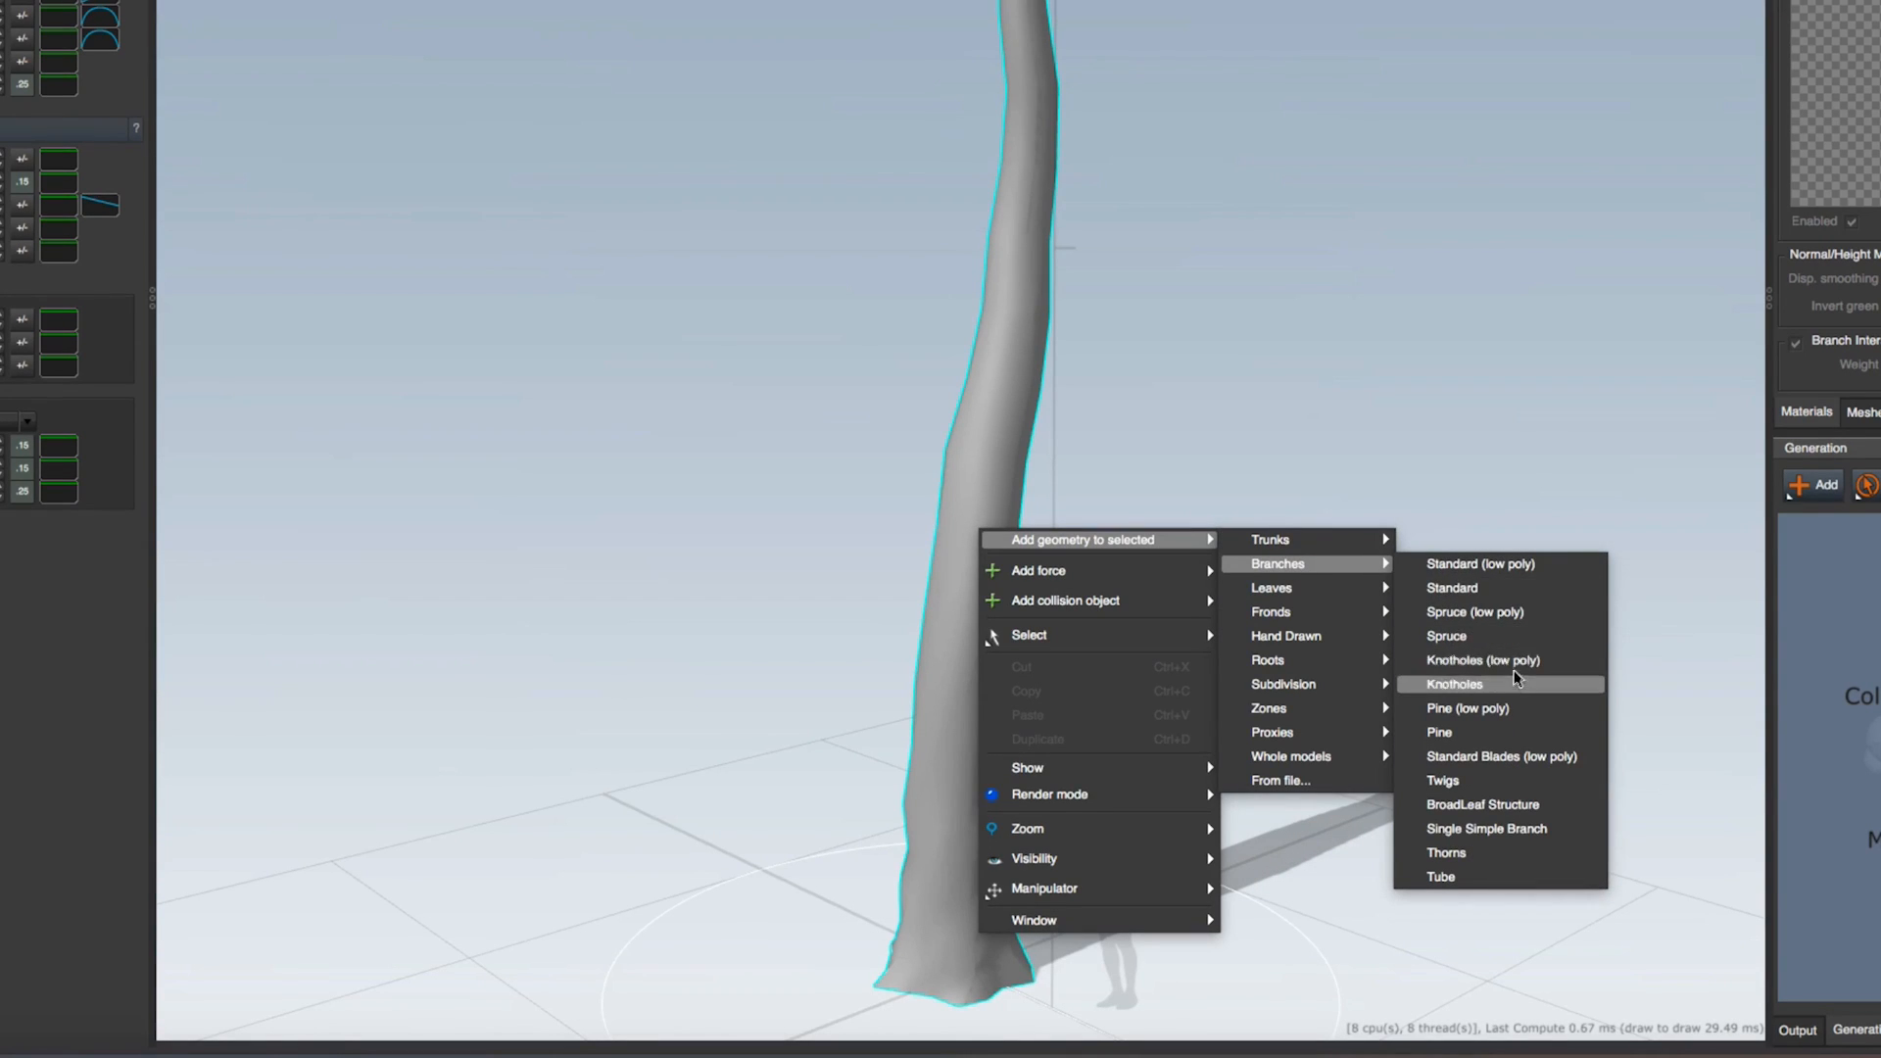
left_click(1448, 659)
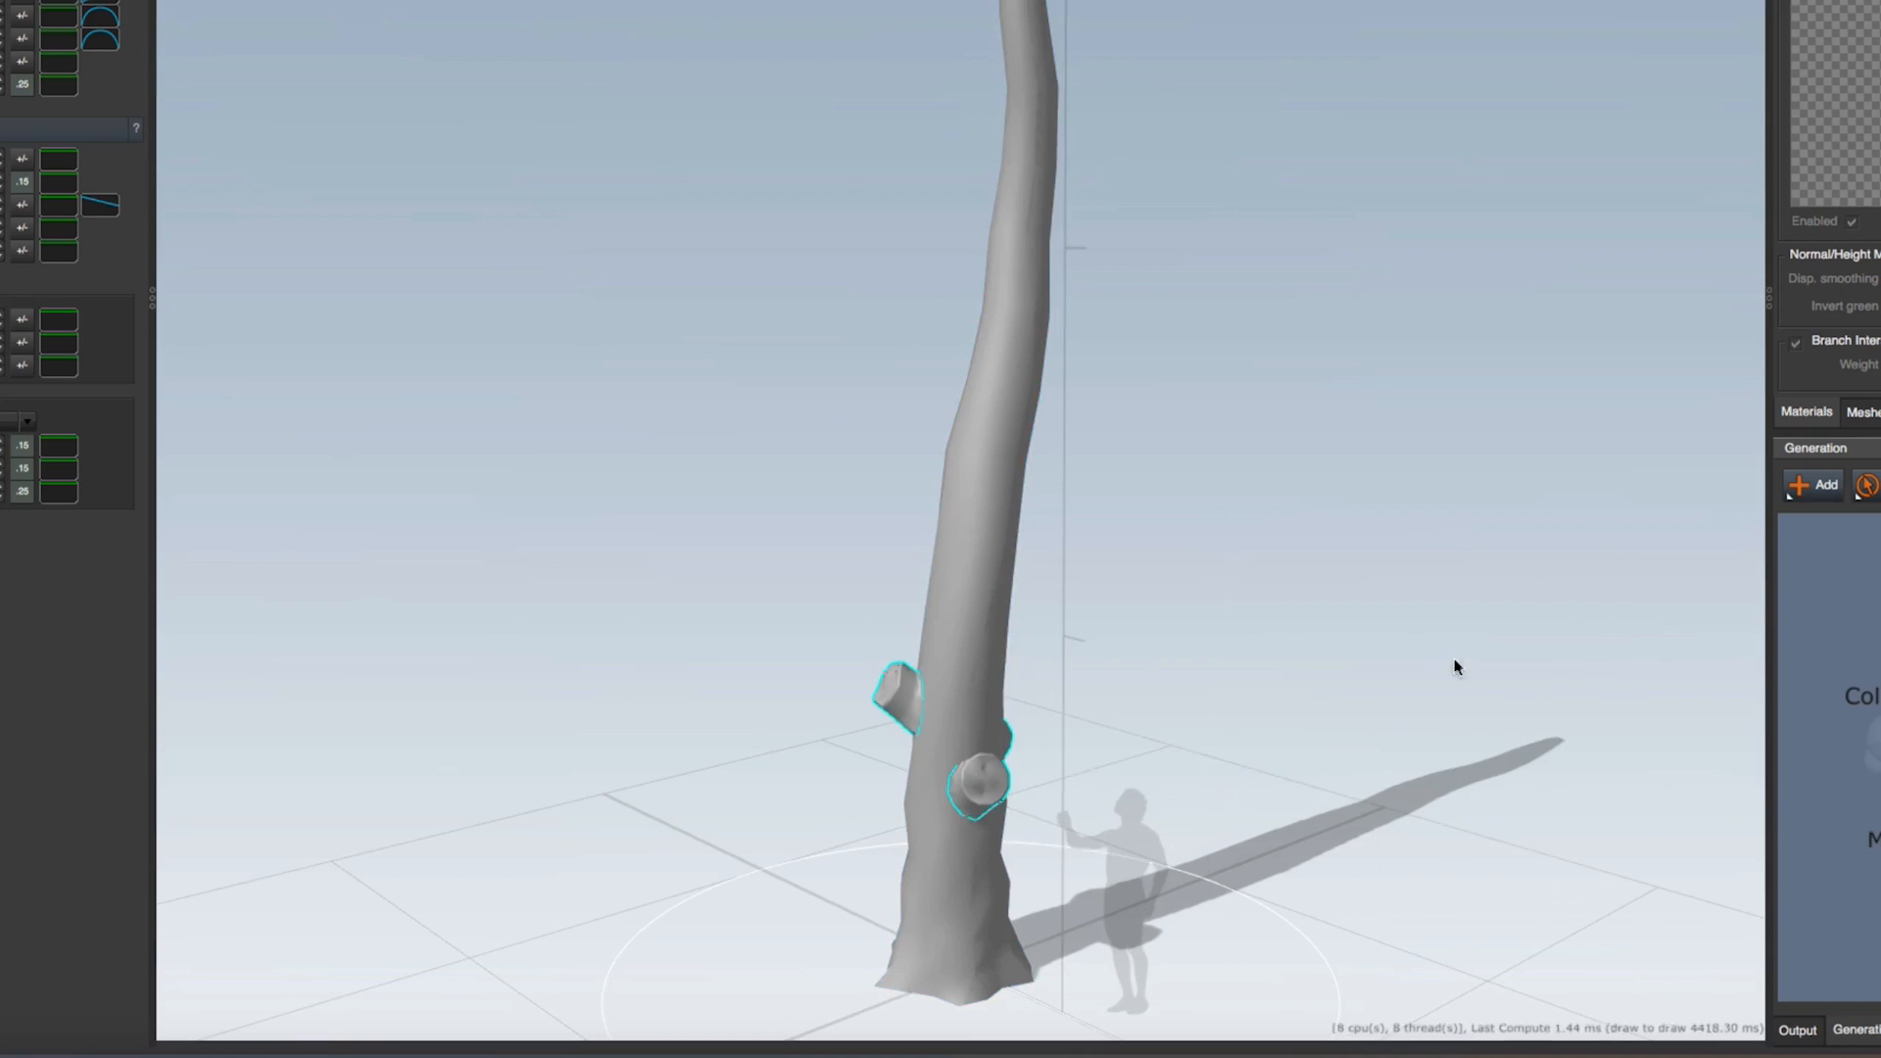
Duplicate the Knotholes generator as a second child of the Trunk generator and inspect the trunk up close
scroll(1058, 642, "up", 3)
left_click_drag(1106, 702, 992, 645)
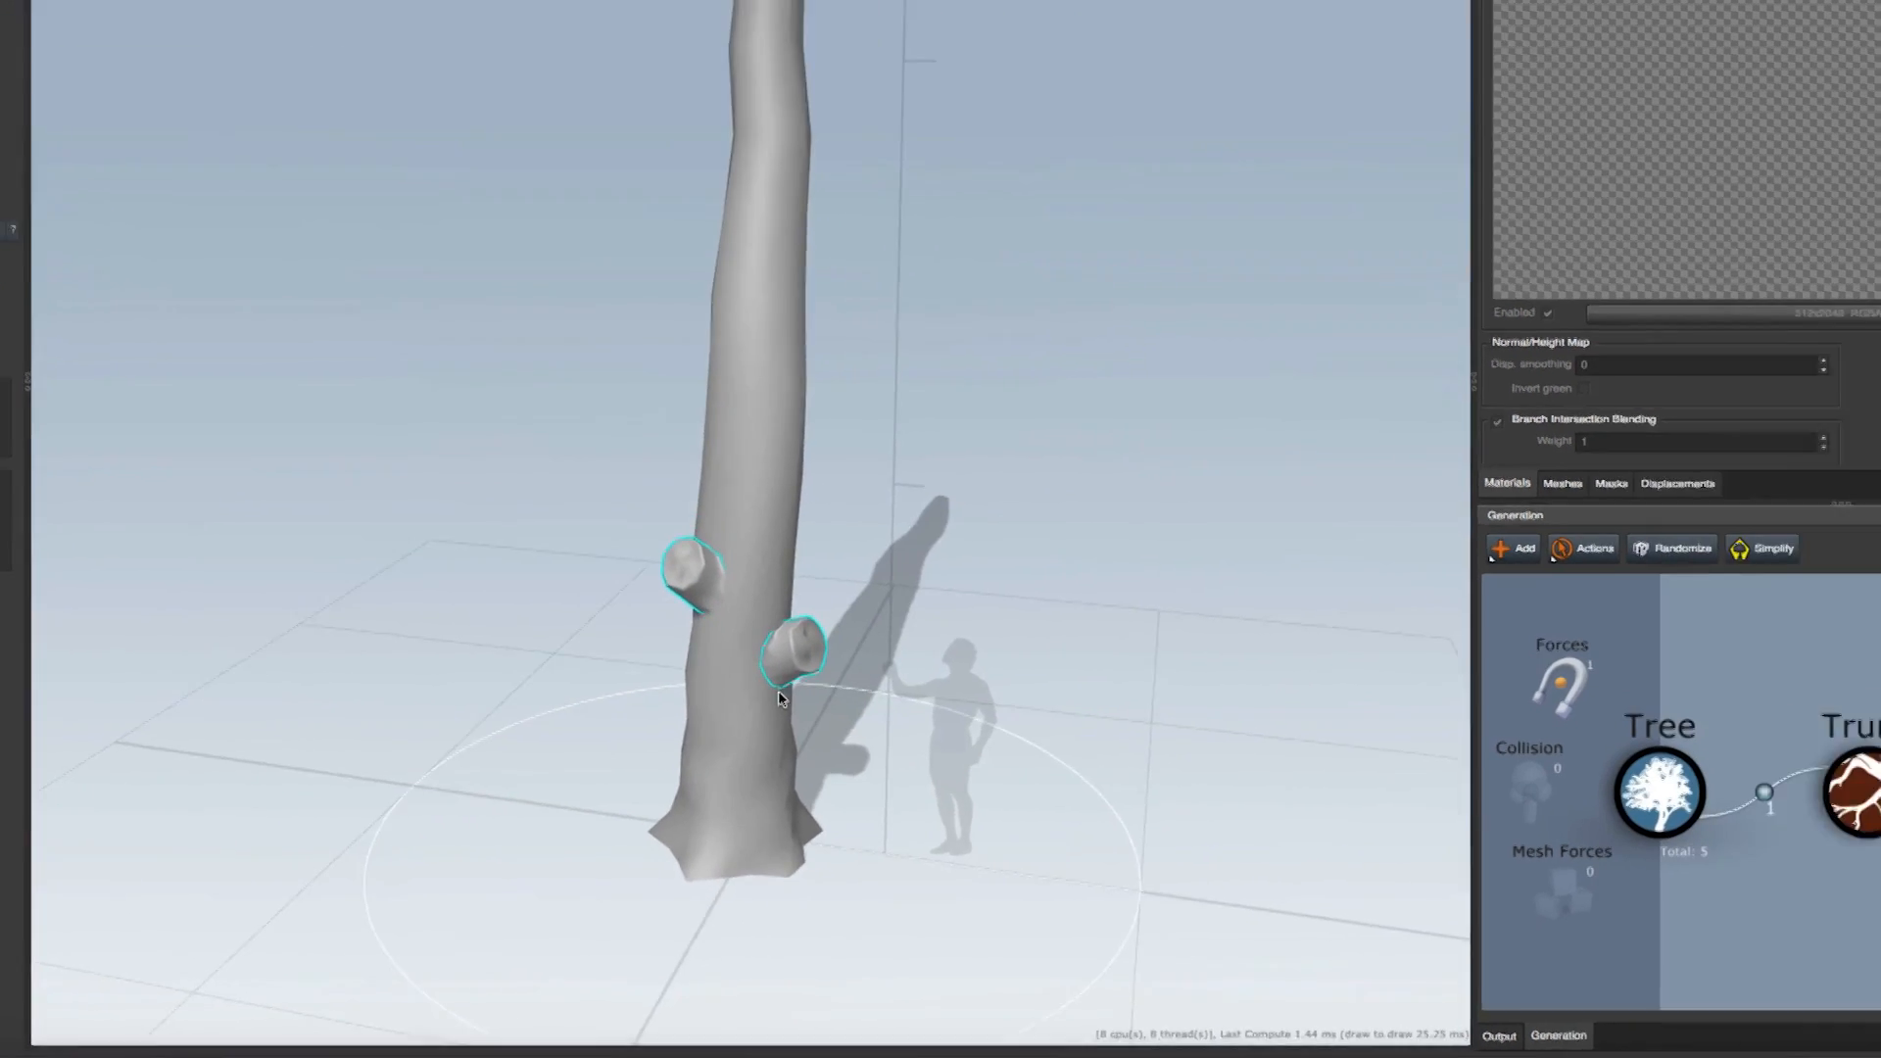
scroll(599, 761, "down", 5)
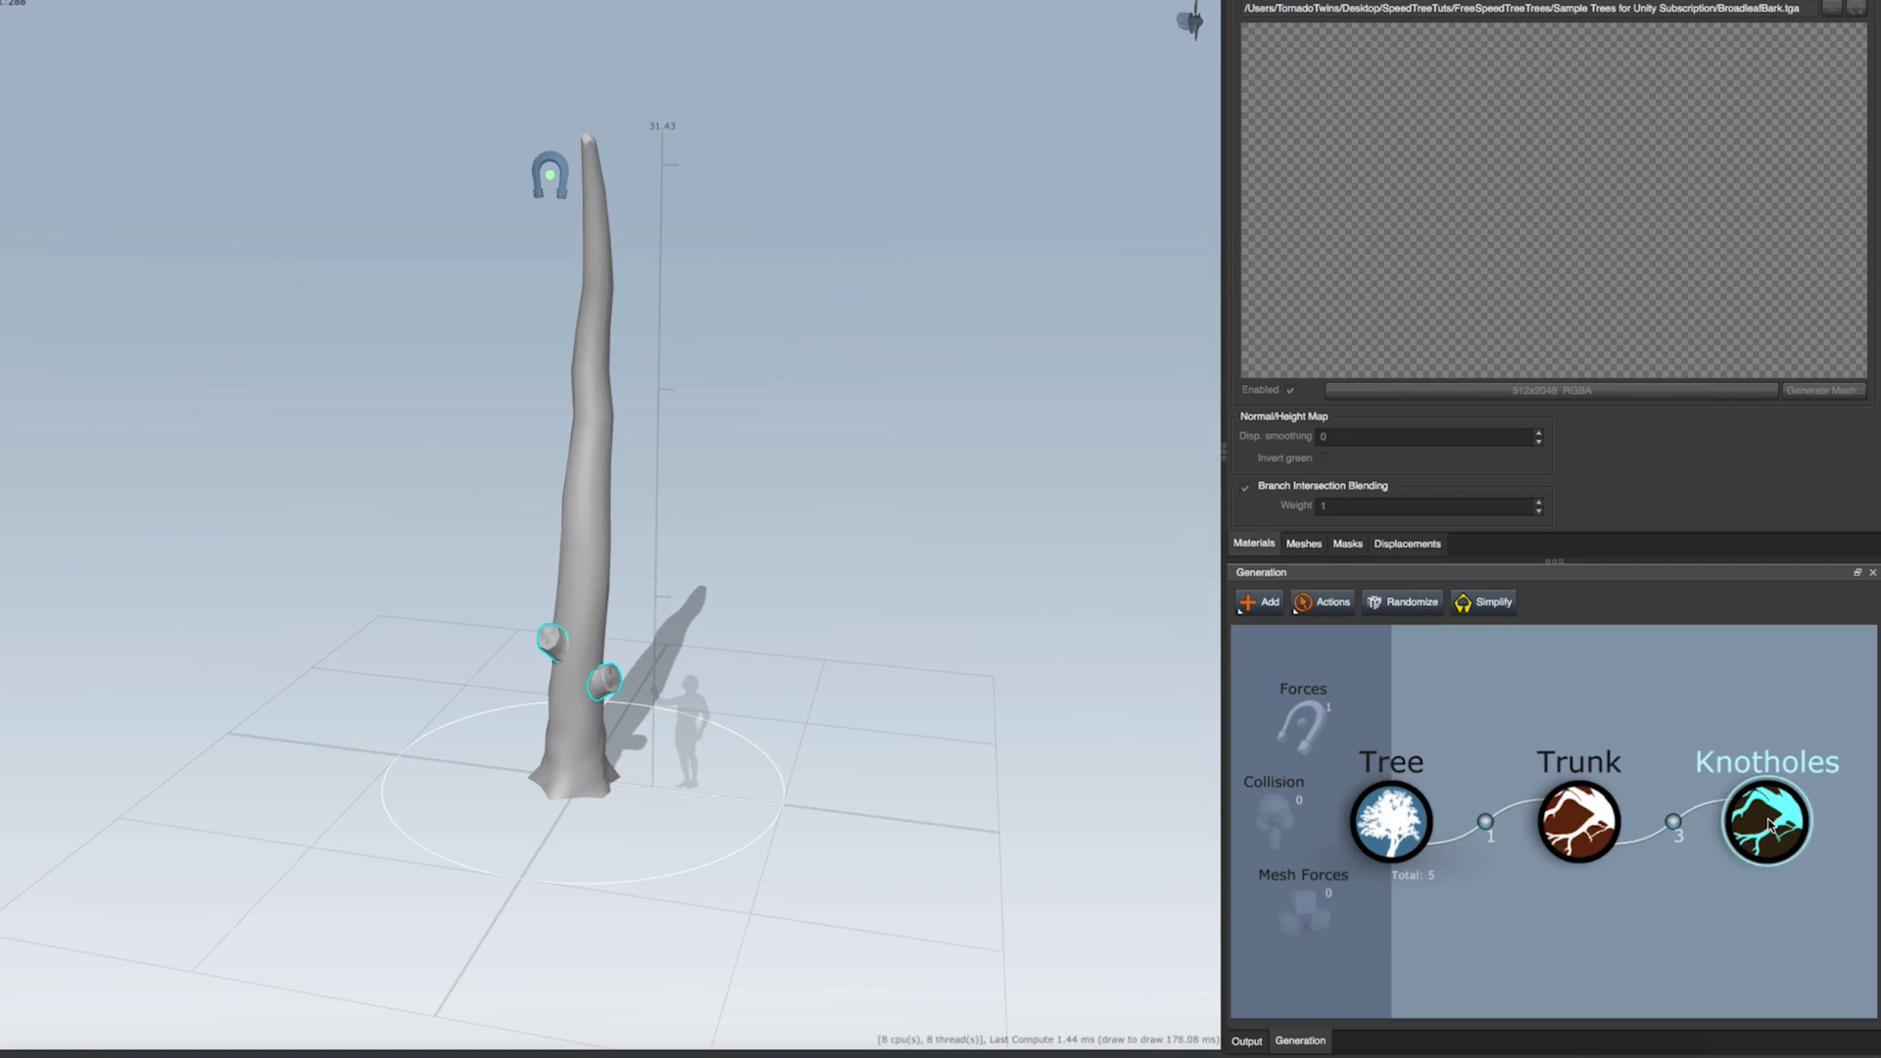
left_click_drag(1769, 825, 1581, 834)
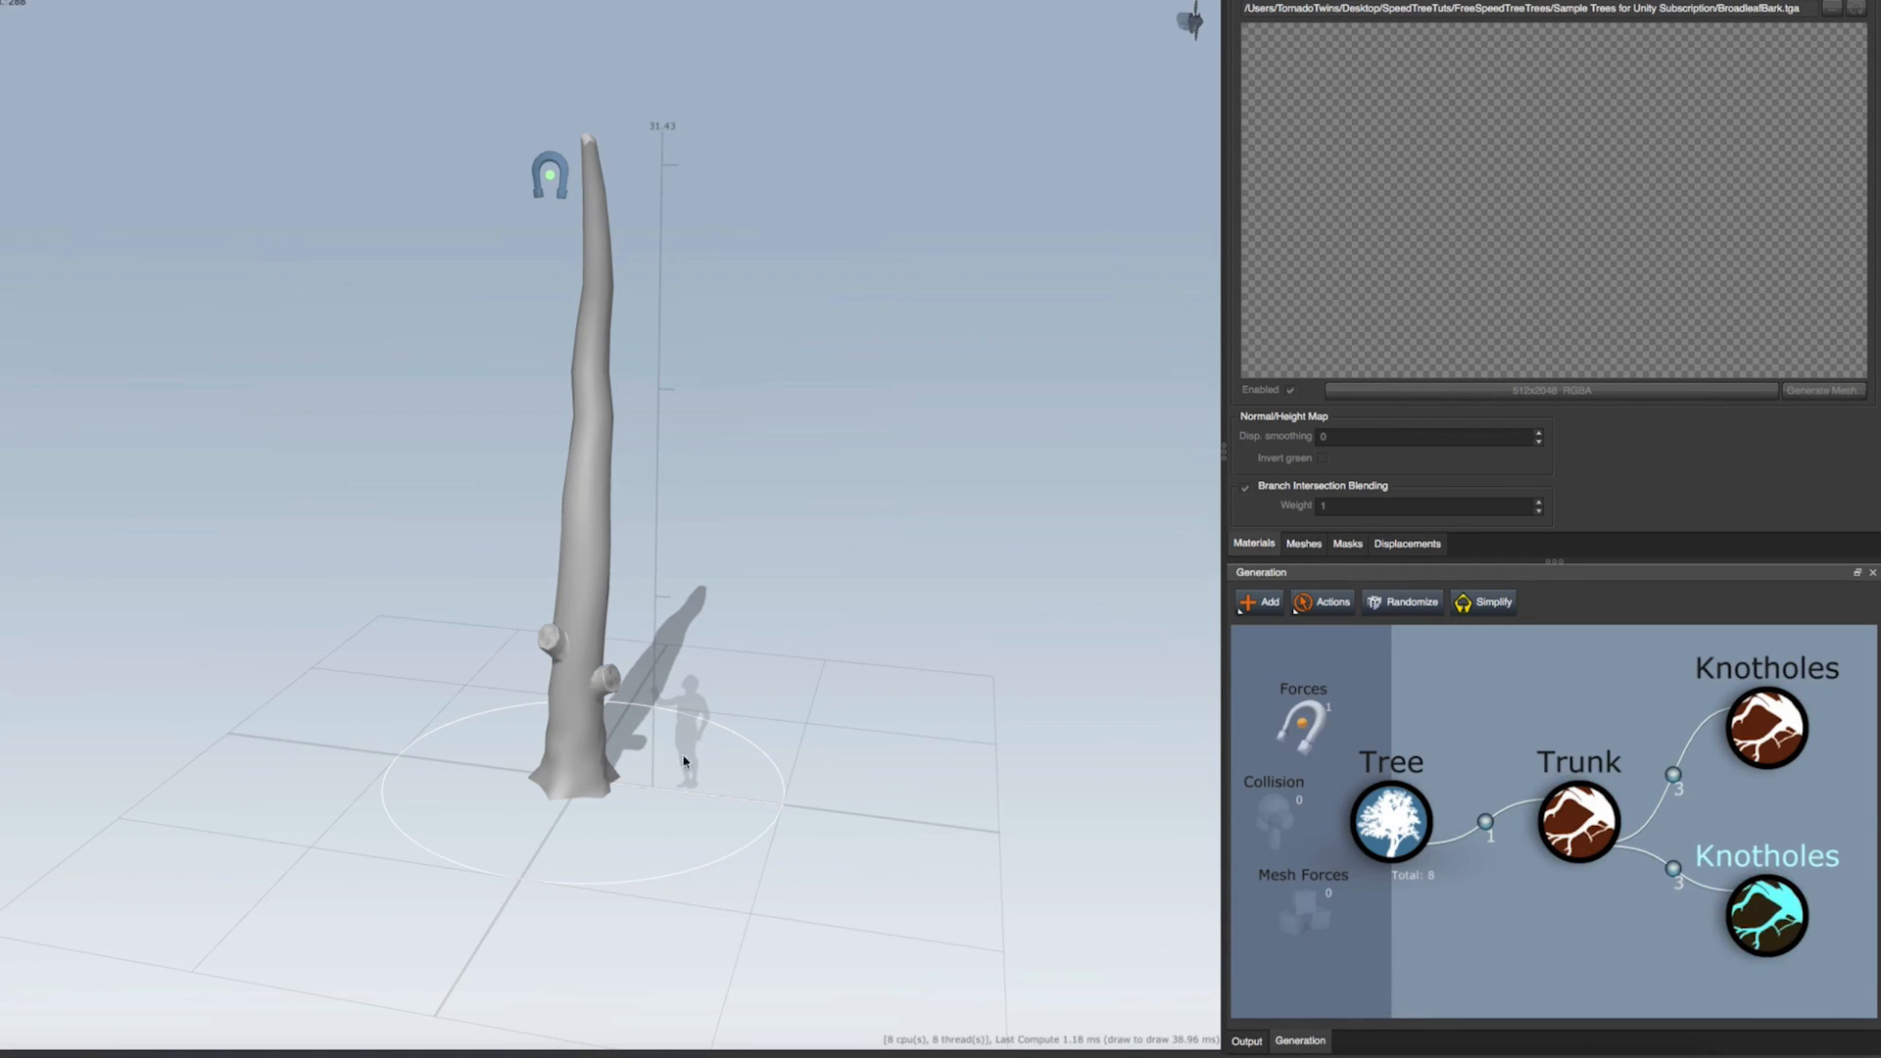
scroll(648, 723, "down", 2)
scroll(648, 723, "up", 5)
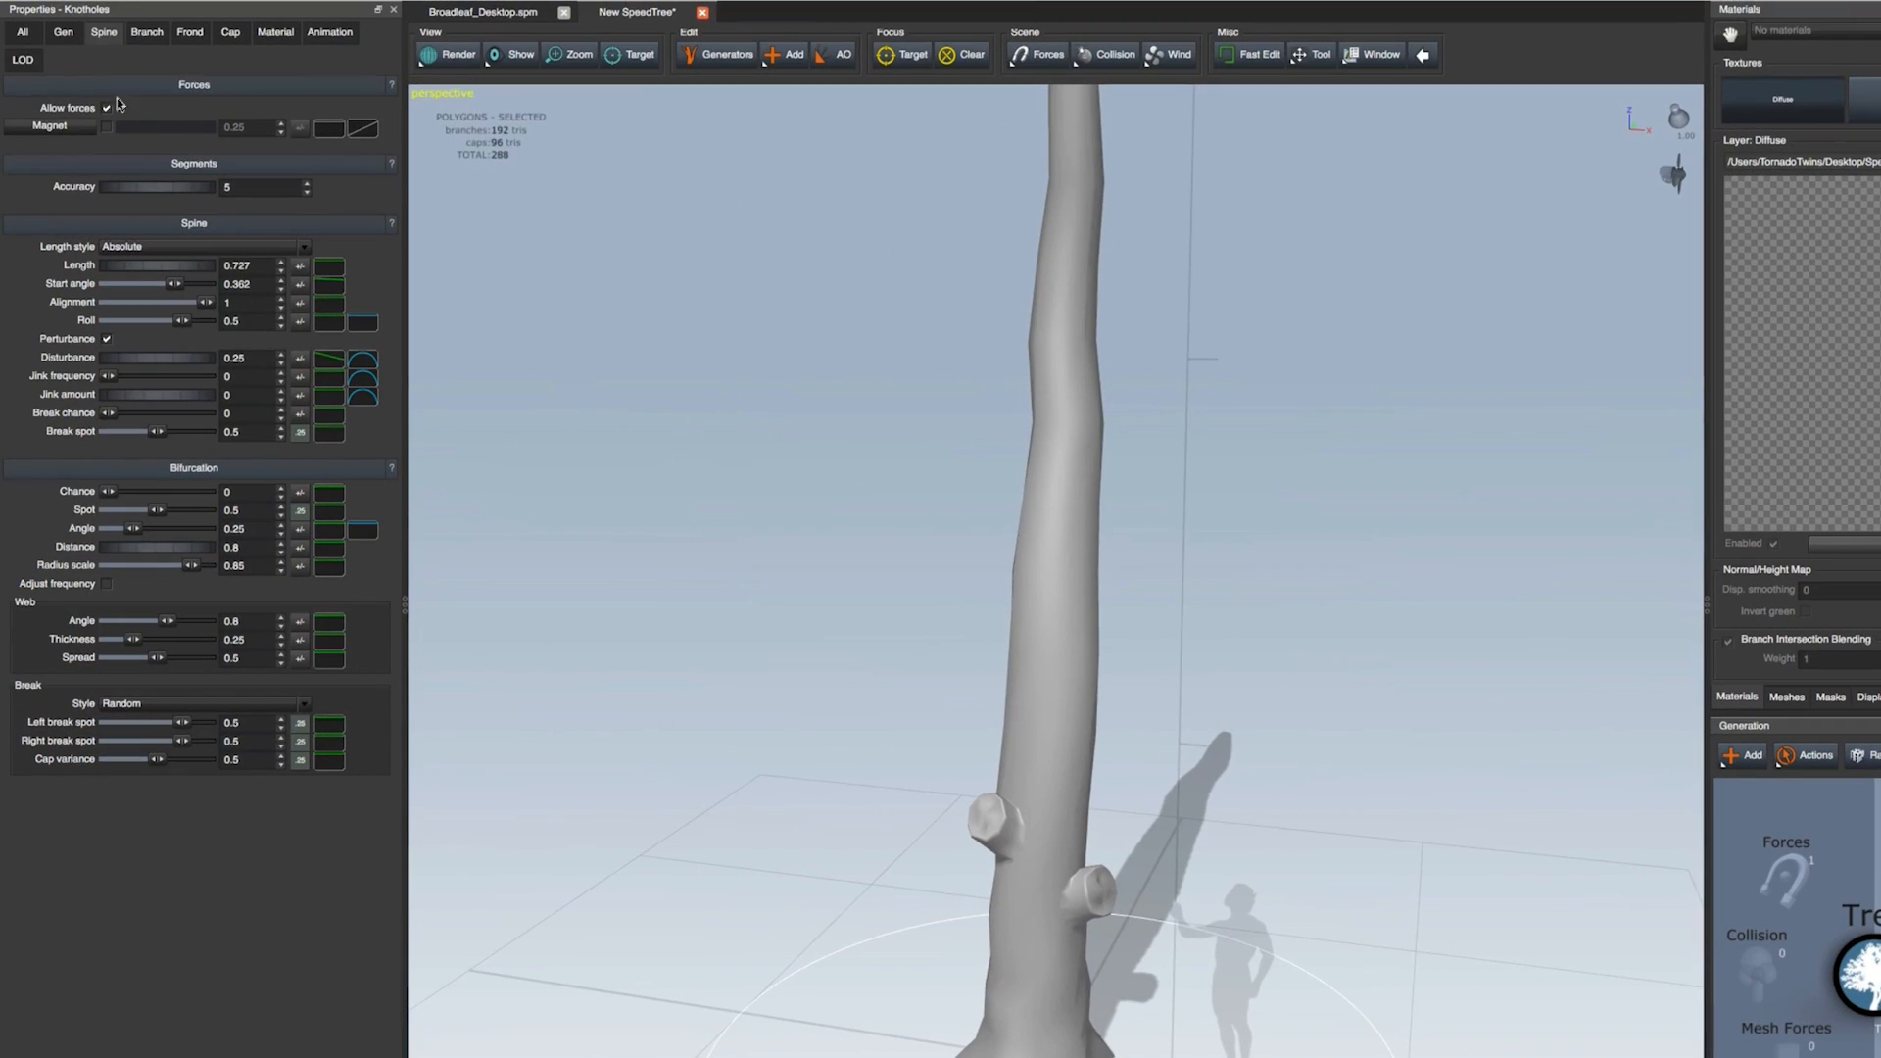
Set the second Knotholes generator's First position to 0.86 so the knotholes spread further along the trunk
left_click(63, 32)
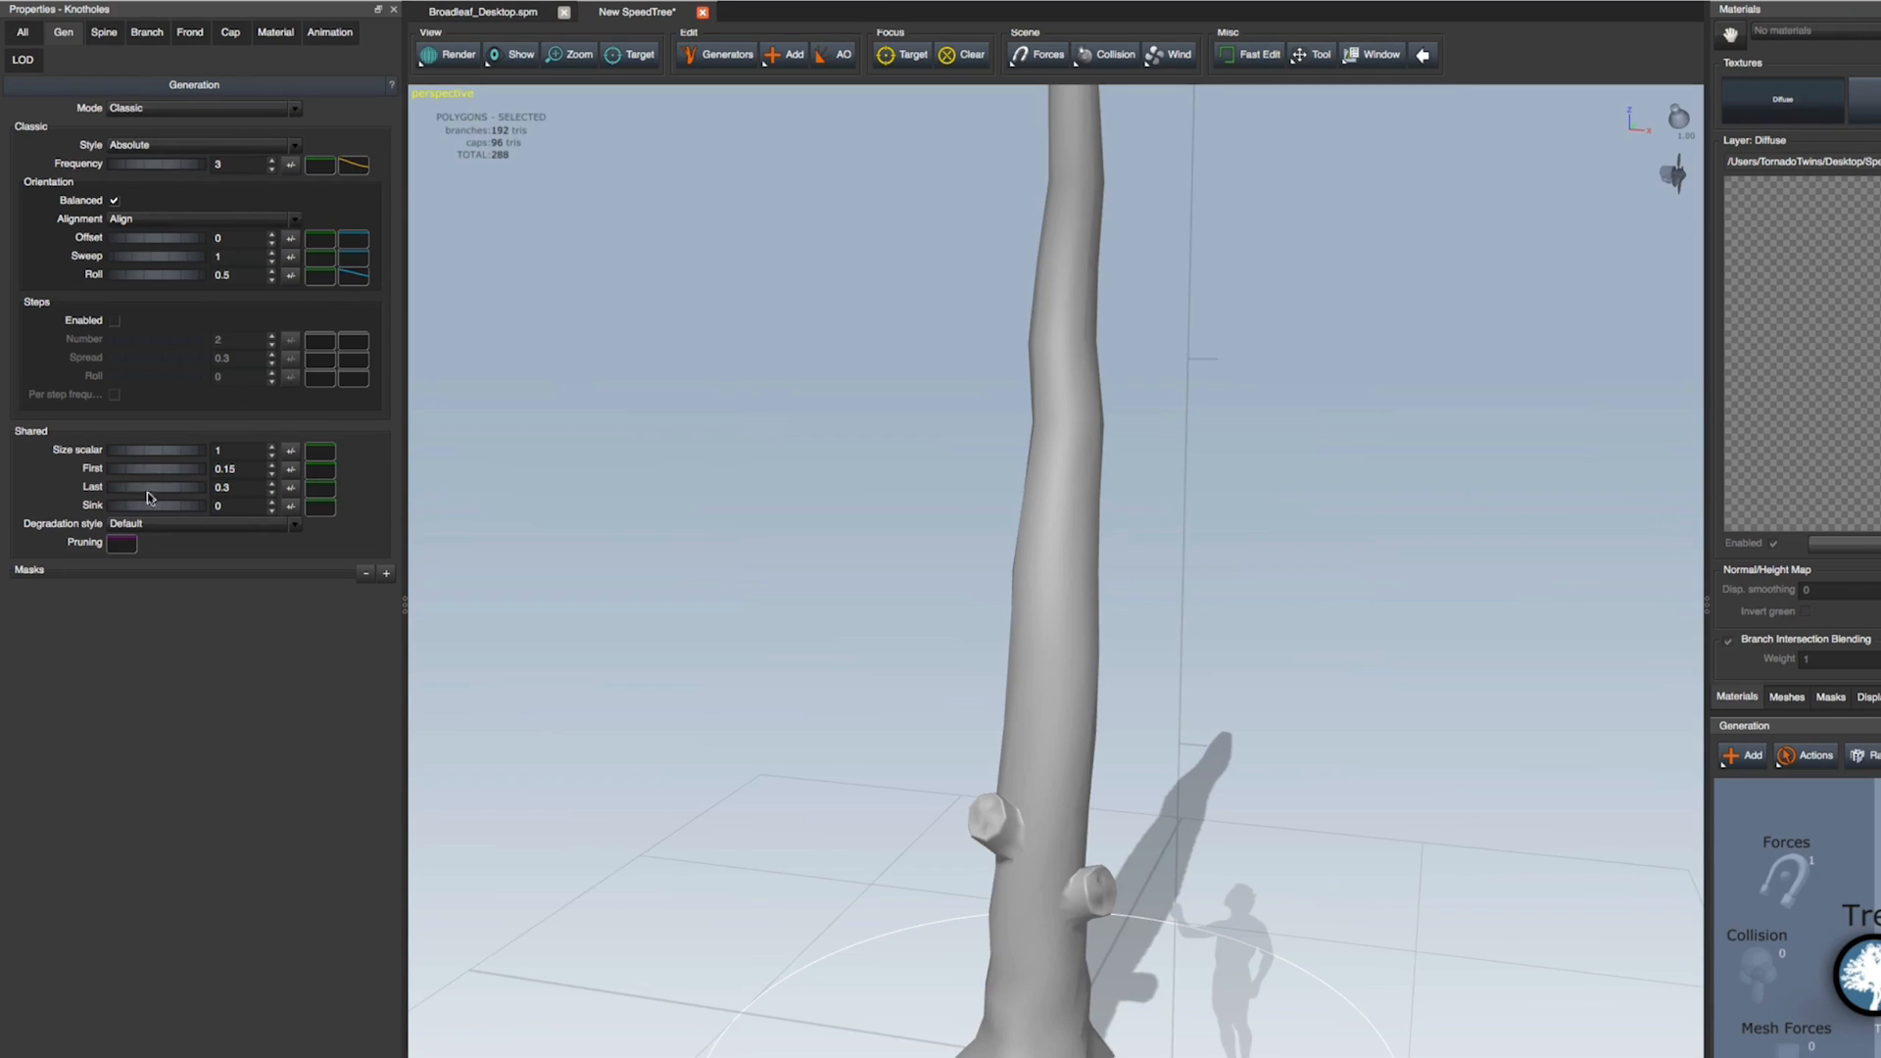
middle_click_drag(781, 648, 800, 703)
scroll(802, 693, "down", 3)
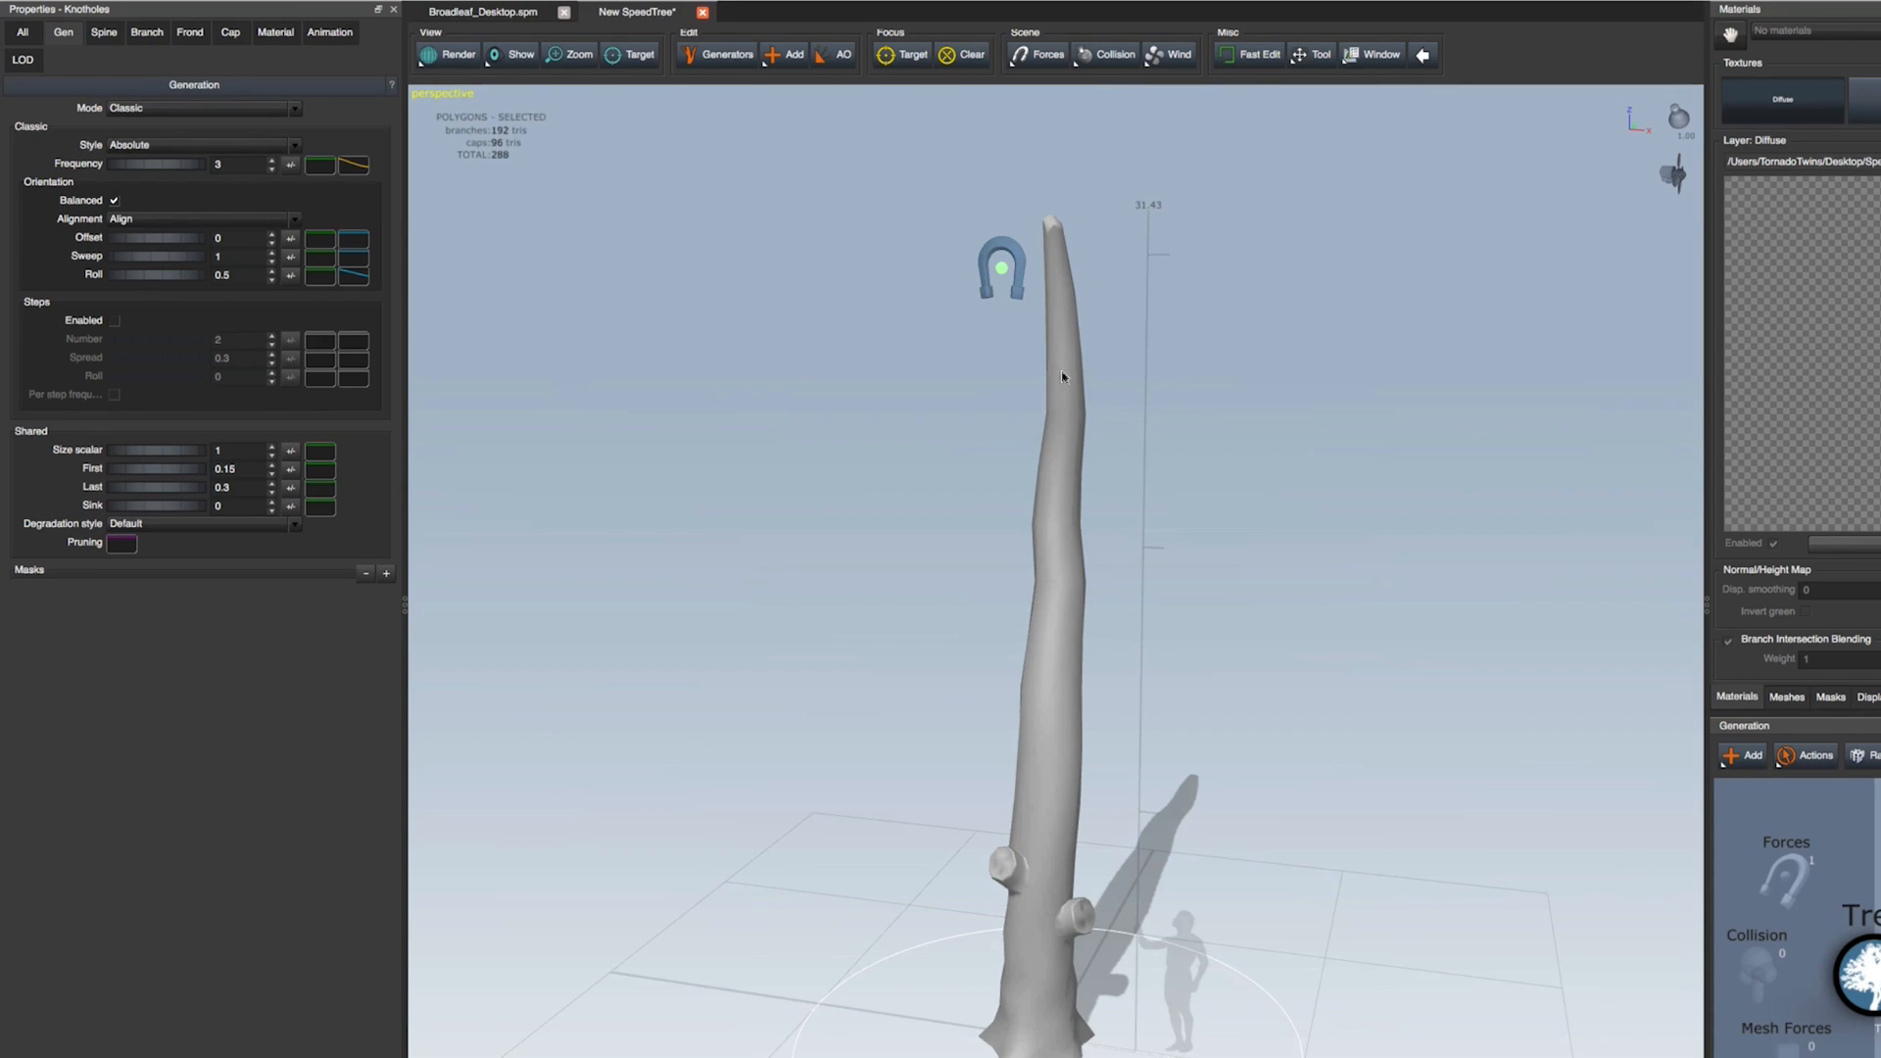
left_click_drag(133, 476, 178, 474)
mouse_move(1038, 878)
left_mouse_down()
mouse_move(890, 866)
mouse_move(1013, 877)
left_mouse_up()
left_click_drag(994, 880, 1036, 902)
scroll(1076, 893, "up", 3)
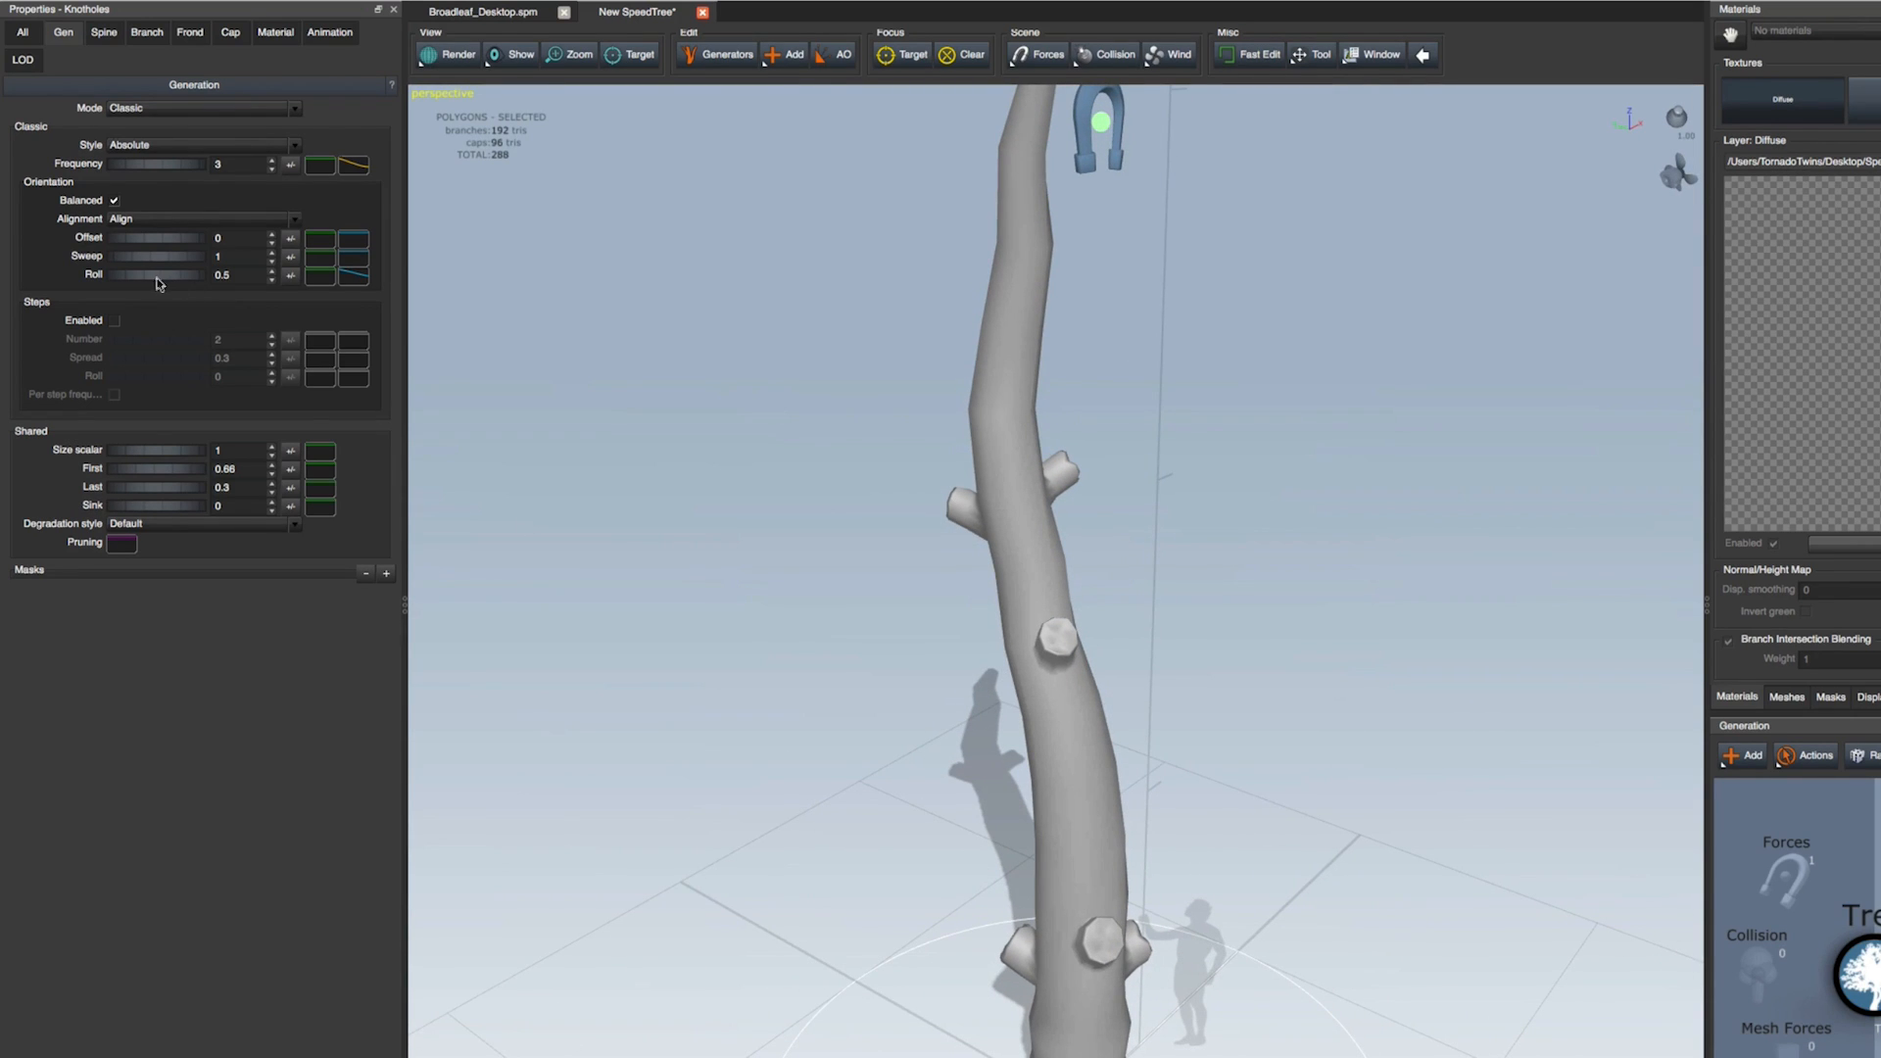
Set the second Knotholes generator's orientation roll to 0.82 and size scalar to 0.86
left_click_drag(144, 280, 171, 280)
left_click_drag(975, 732, 881, 760)
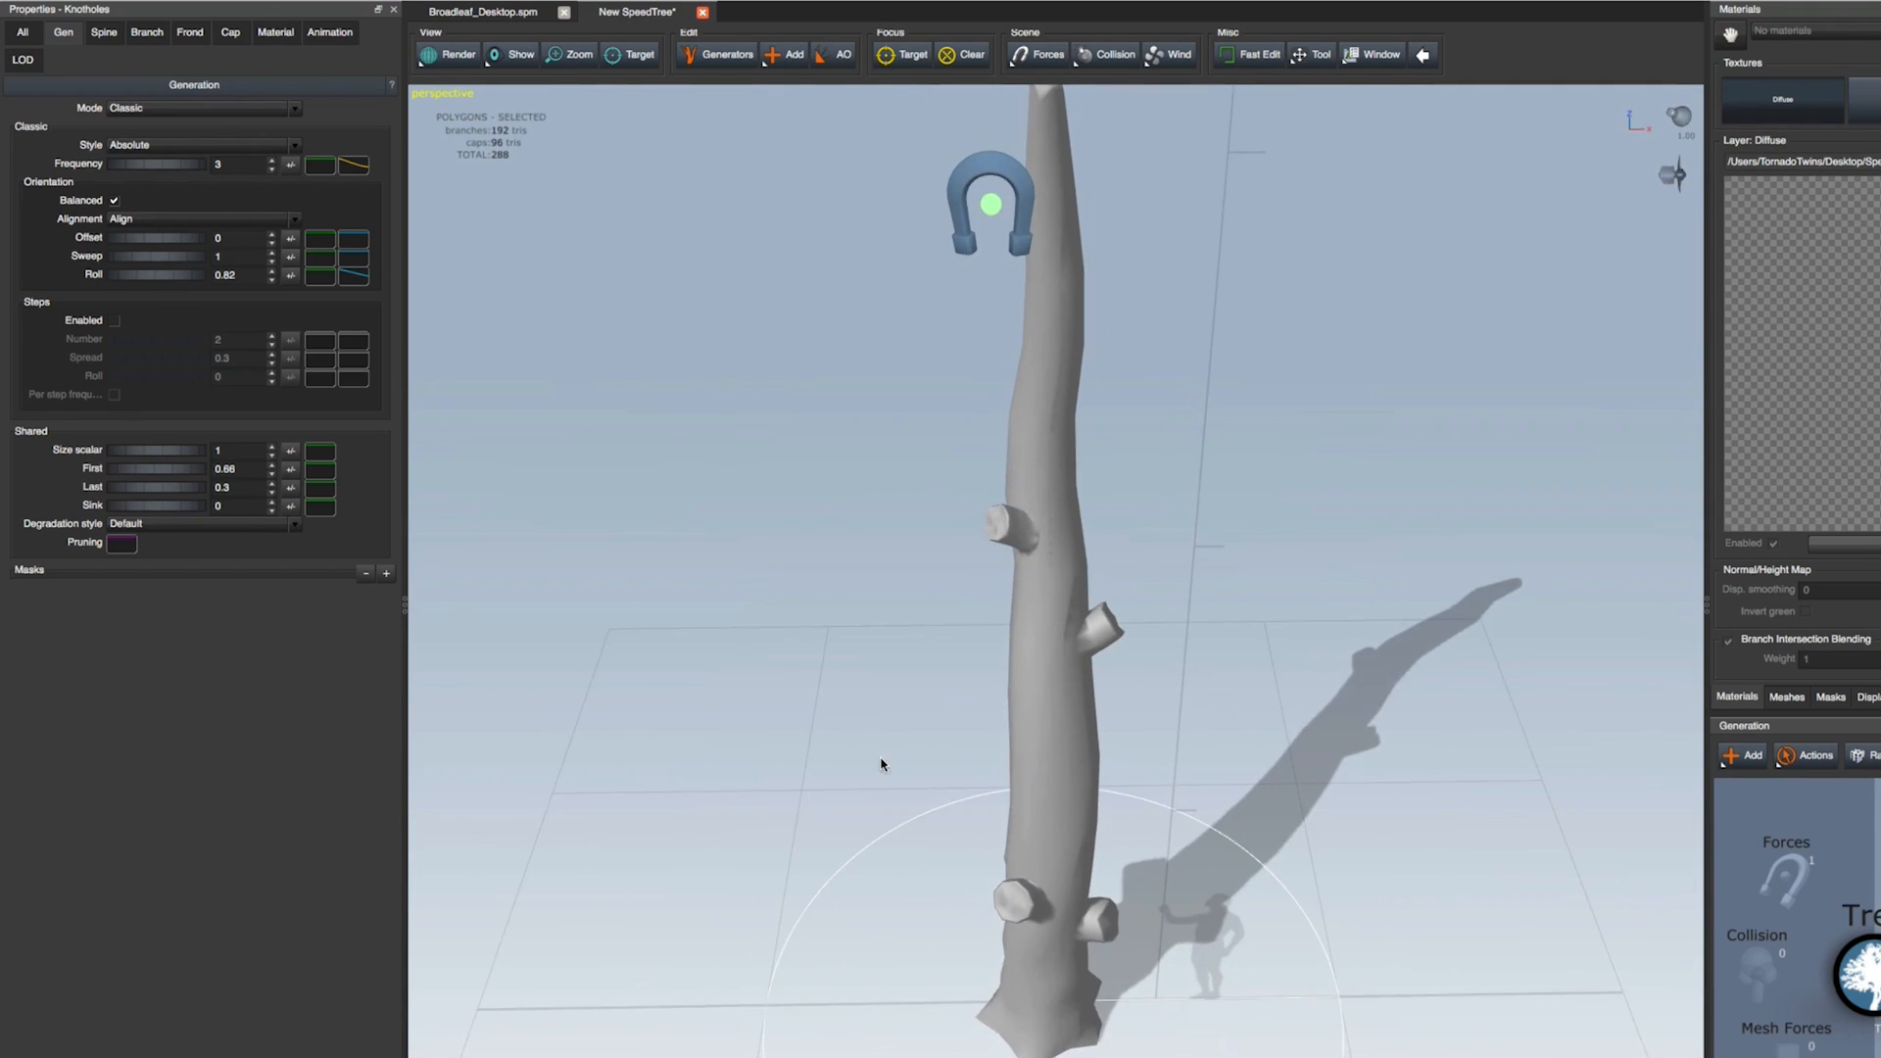
left_click_drag(155, 448, 152, 453)
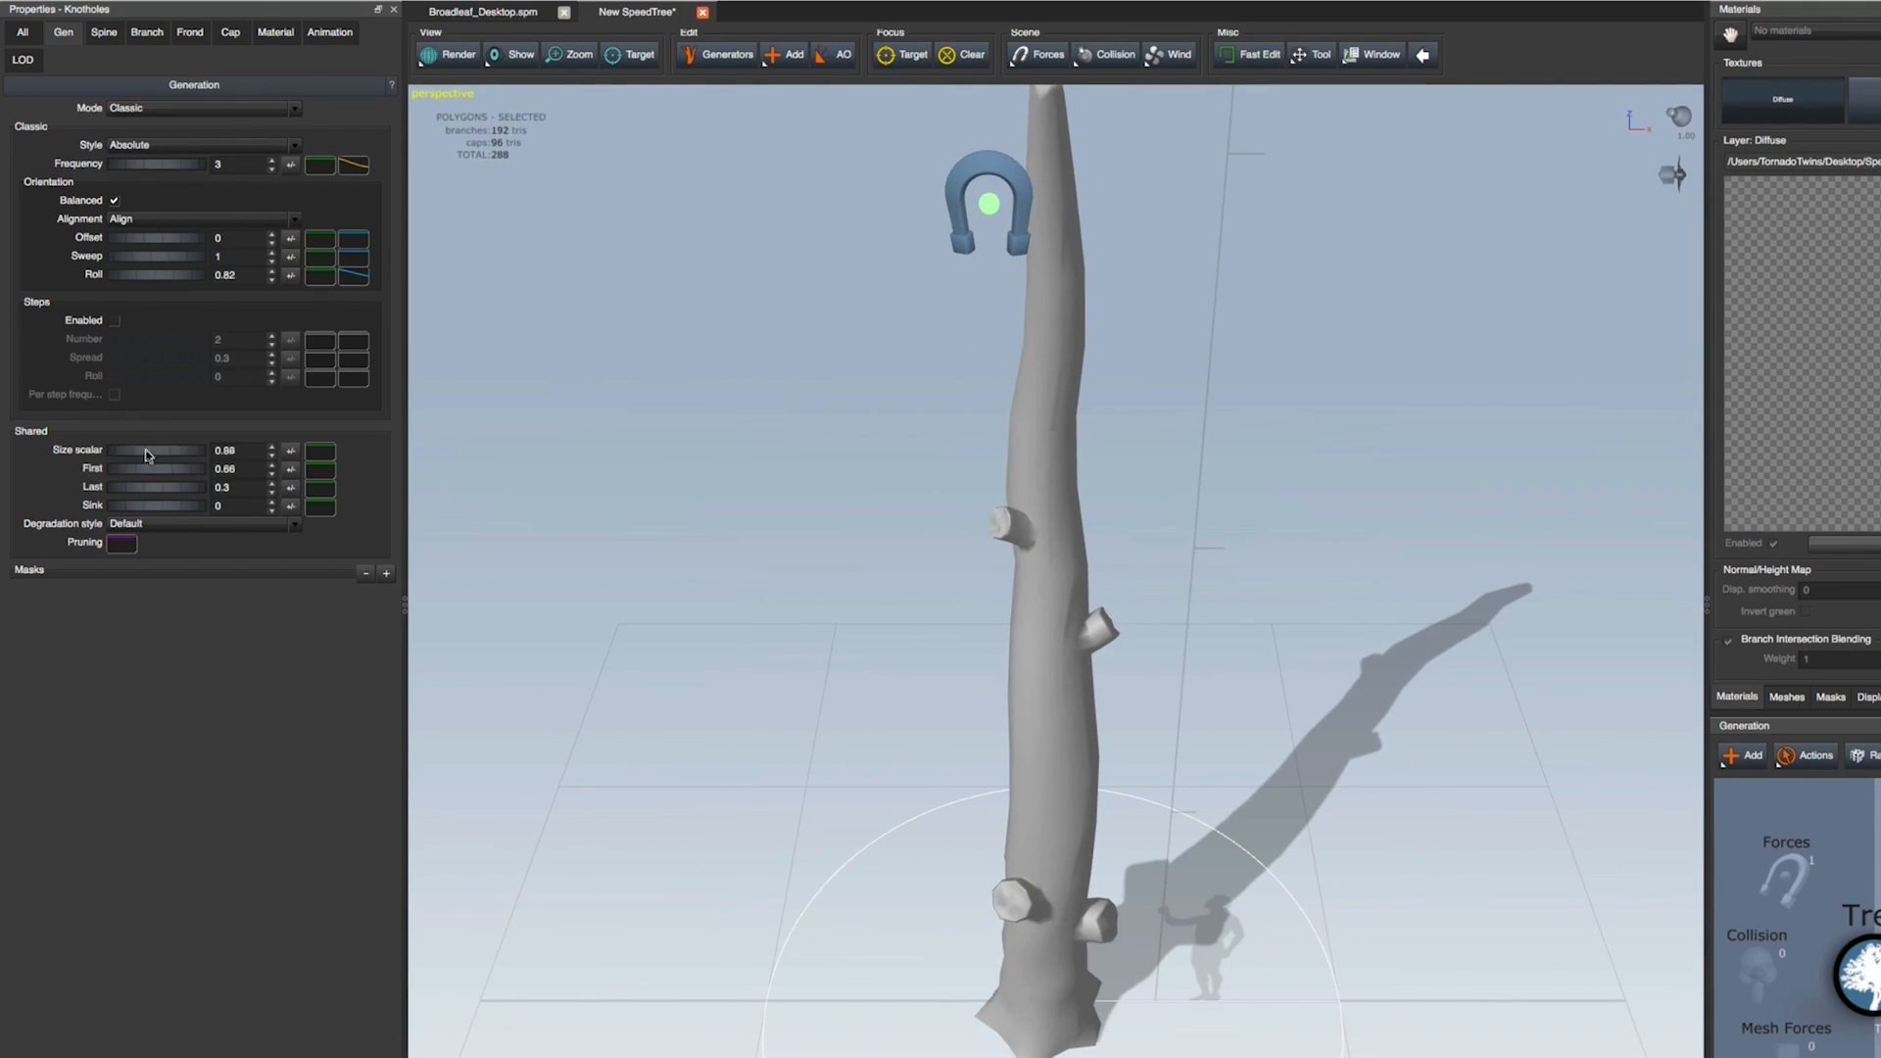
Shorten the second set of knotholes by setting their spine length to 0.537
left_click(103, 32)
left_click_drag(149, 270, 142, 269)
left_click_drag(882, 612, 959, 629)
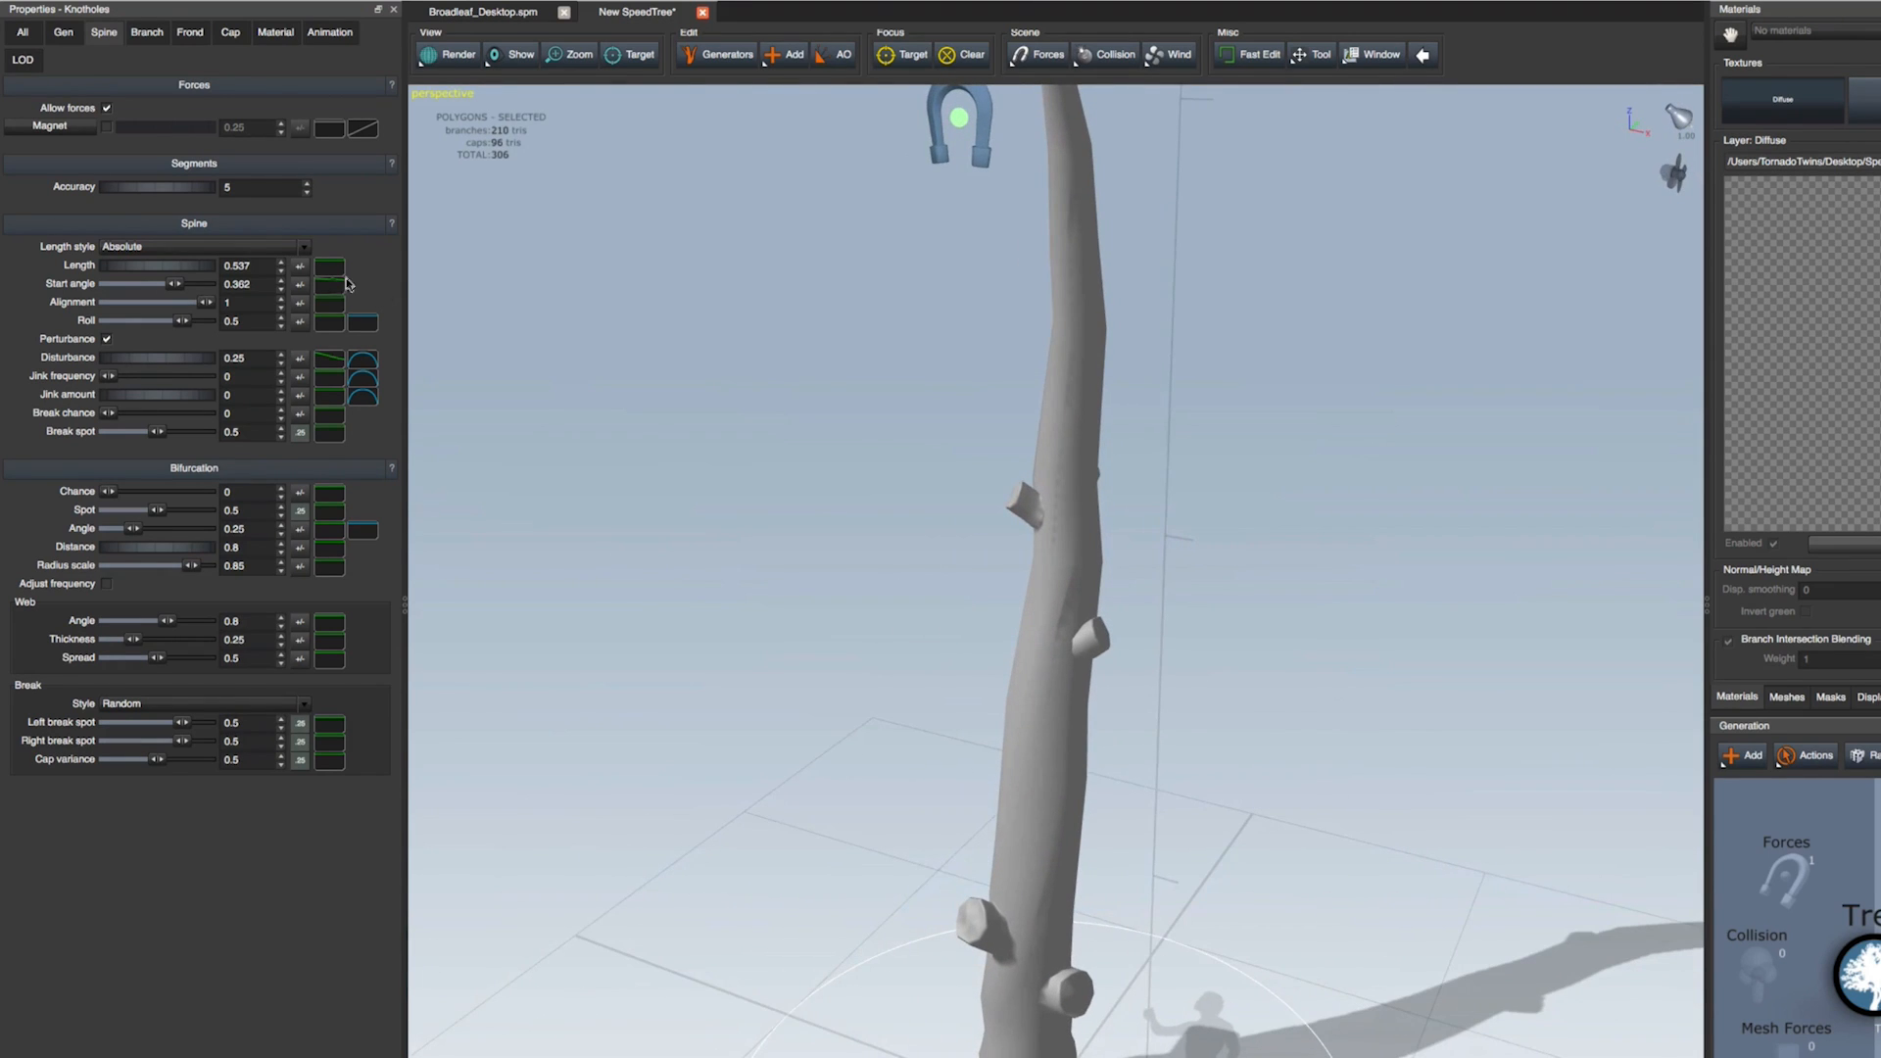
Adjust the second Knotholes generator's placement range to First 0.85 and Last 0.12, and inspect the whole trunk
left_click(62, 33)
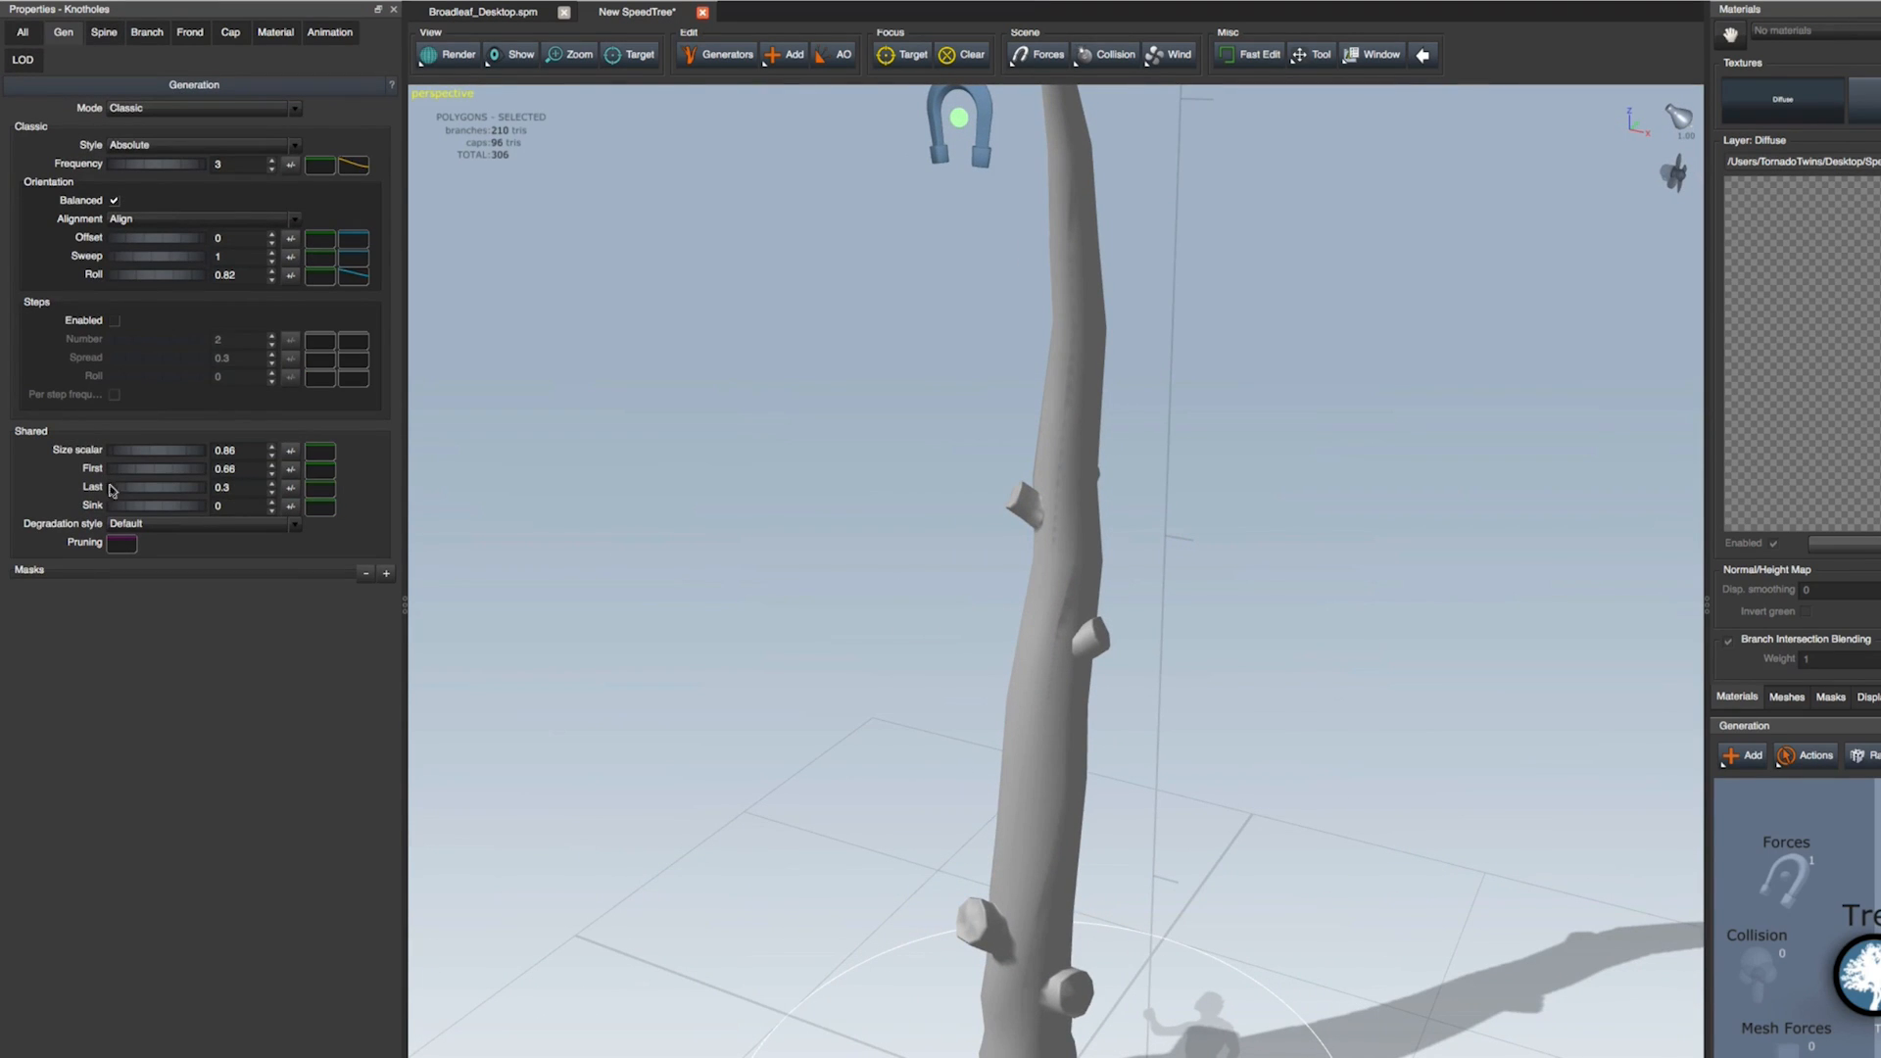
mouse_move(132, 496)
left_mouse_down()
mouse_move(114, 487)
mouse_move(146, 474)
left_mouse_up()
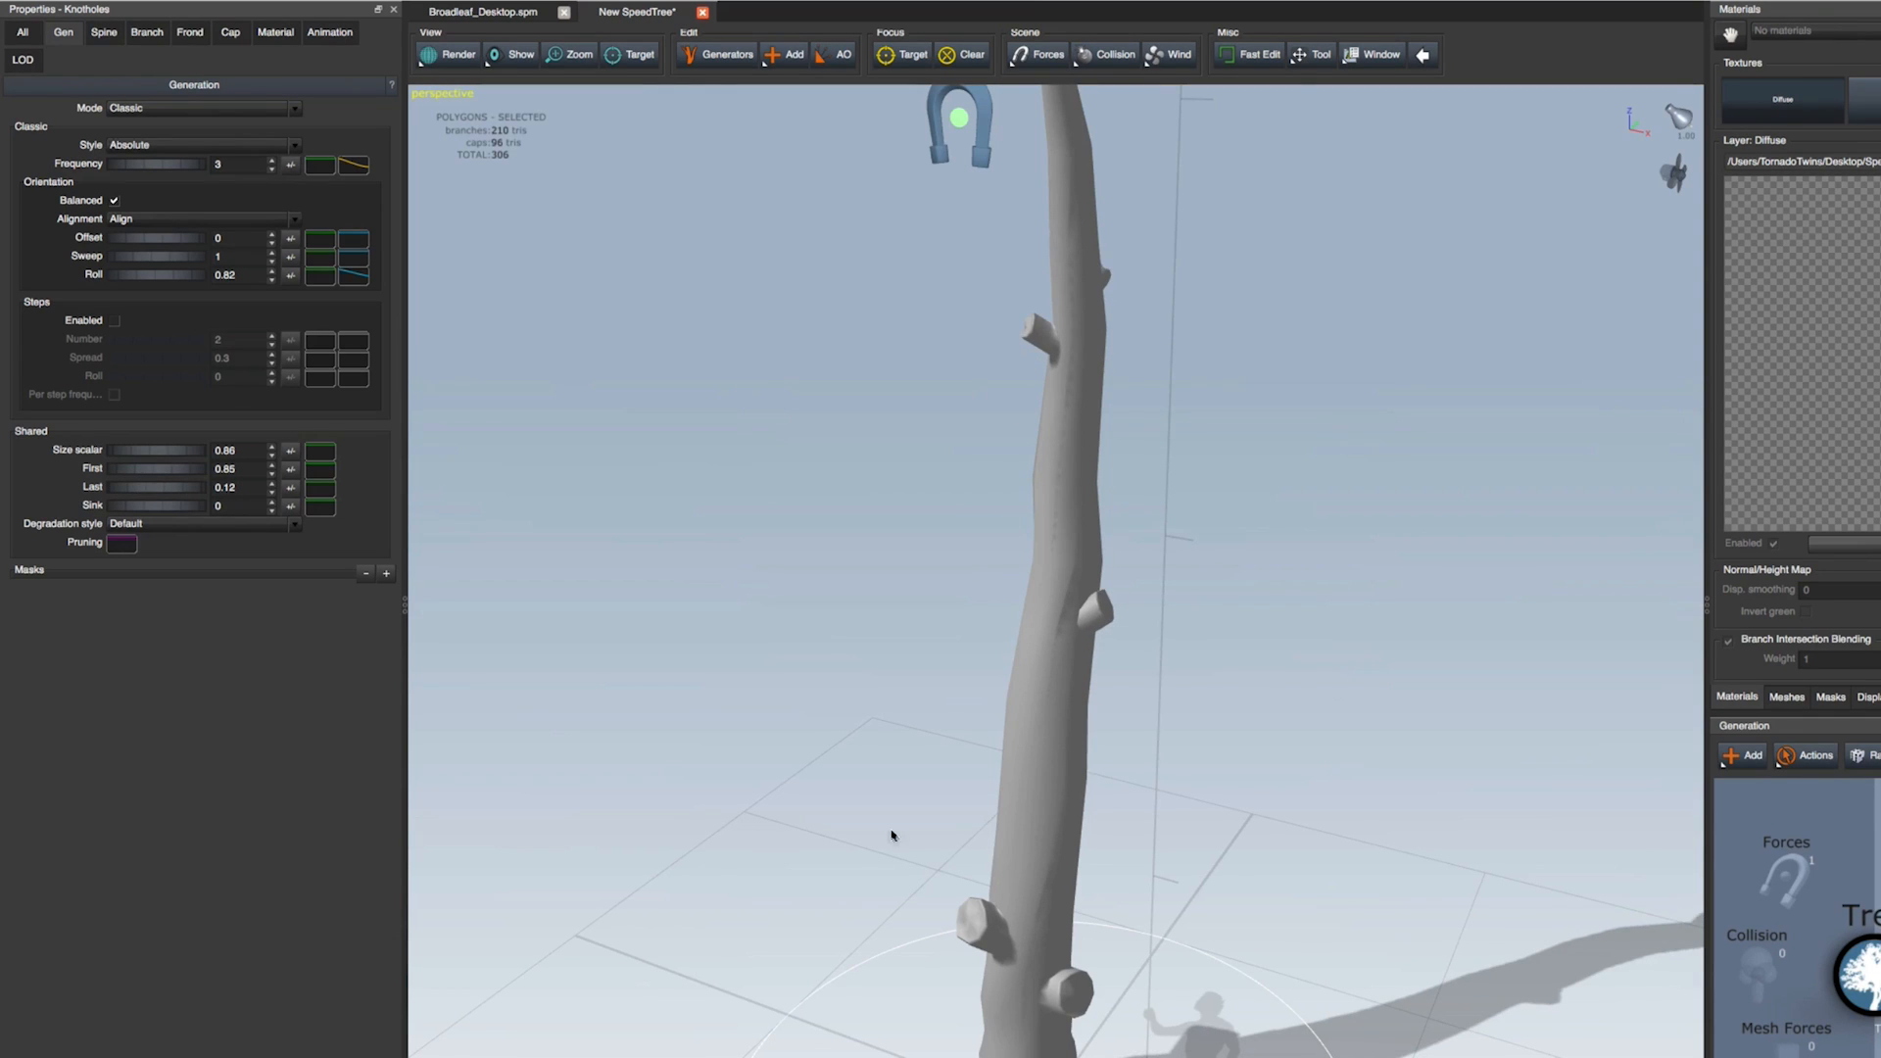
scroll(890, 835, "down", 4)
left_click_drag(975, 849, 1084, 833)
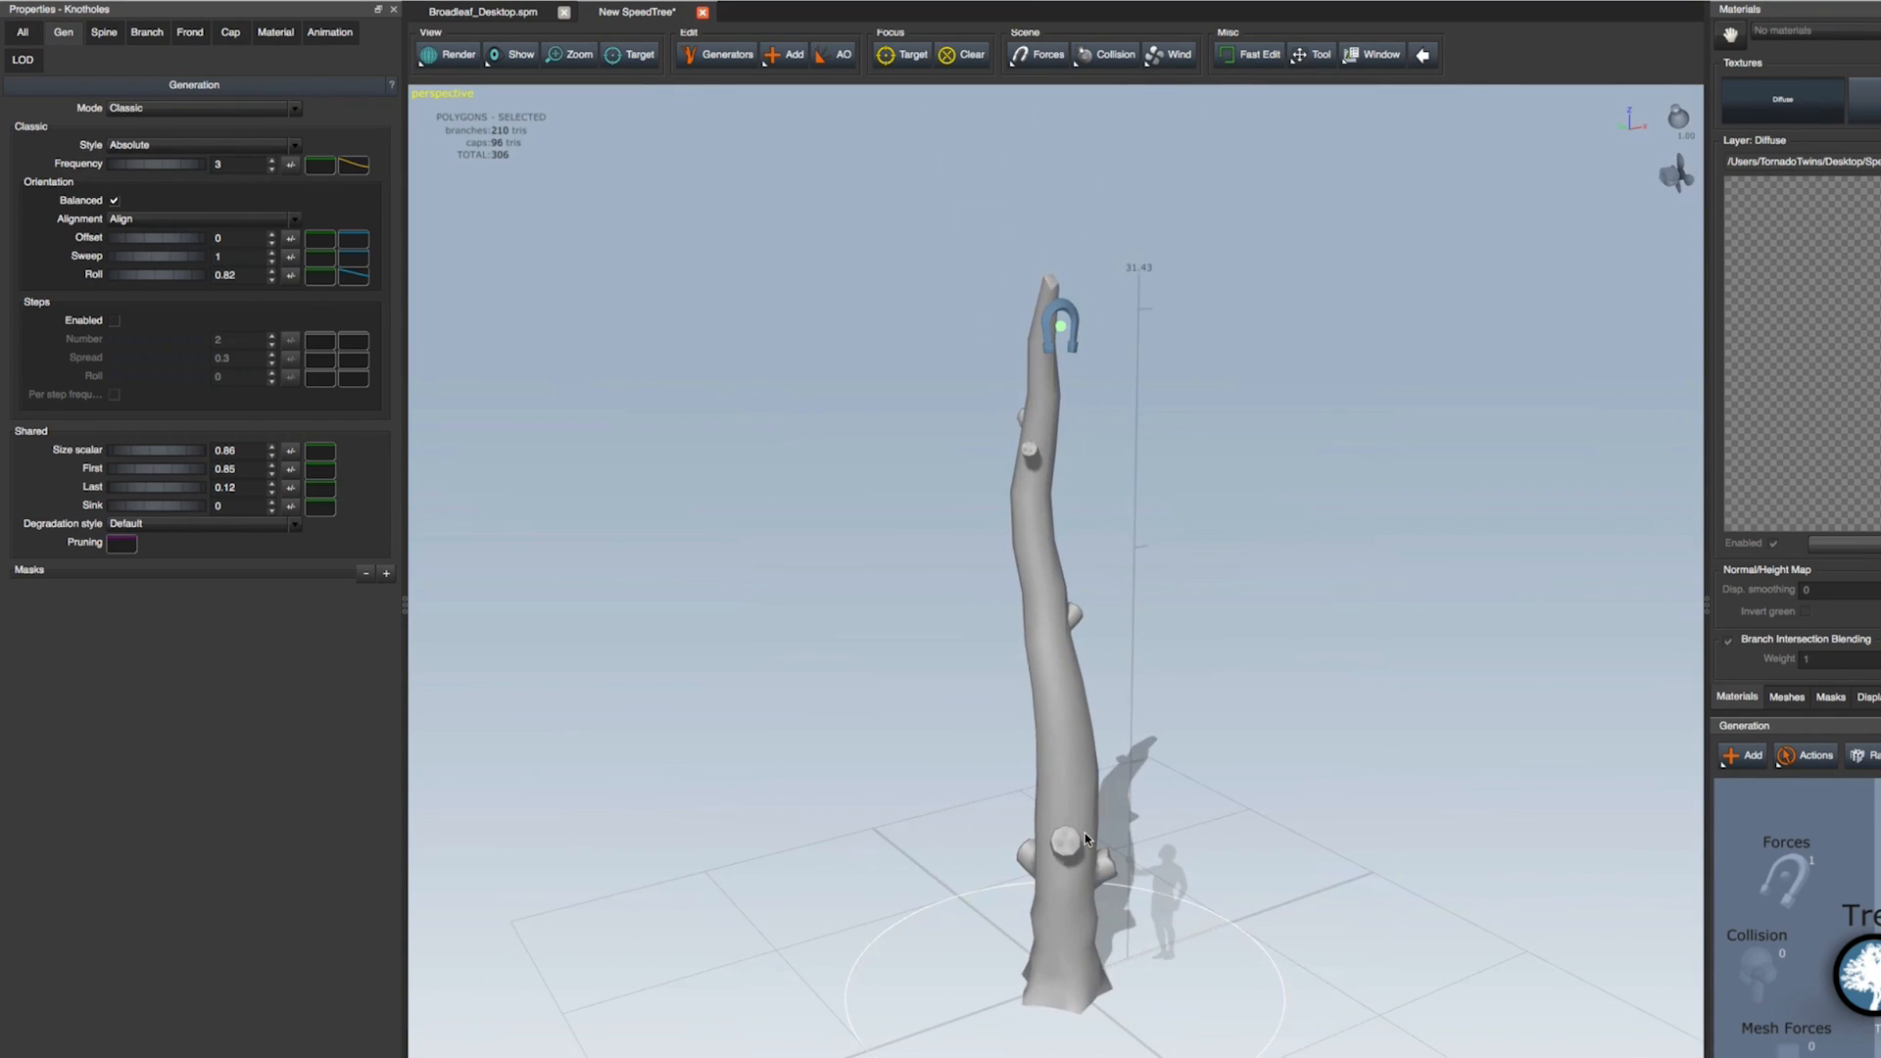
scroll(1087, 847, "up", 3)
left_click_drag(1296, 945, 1244, 904)
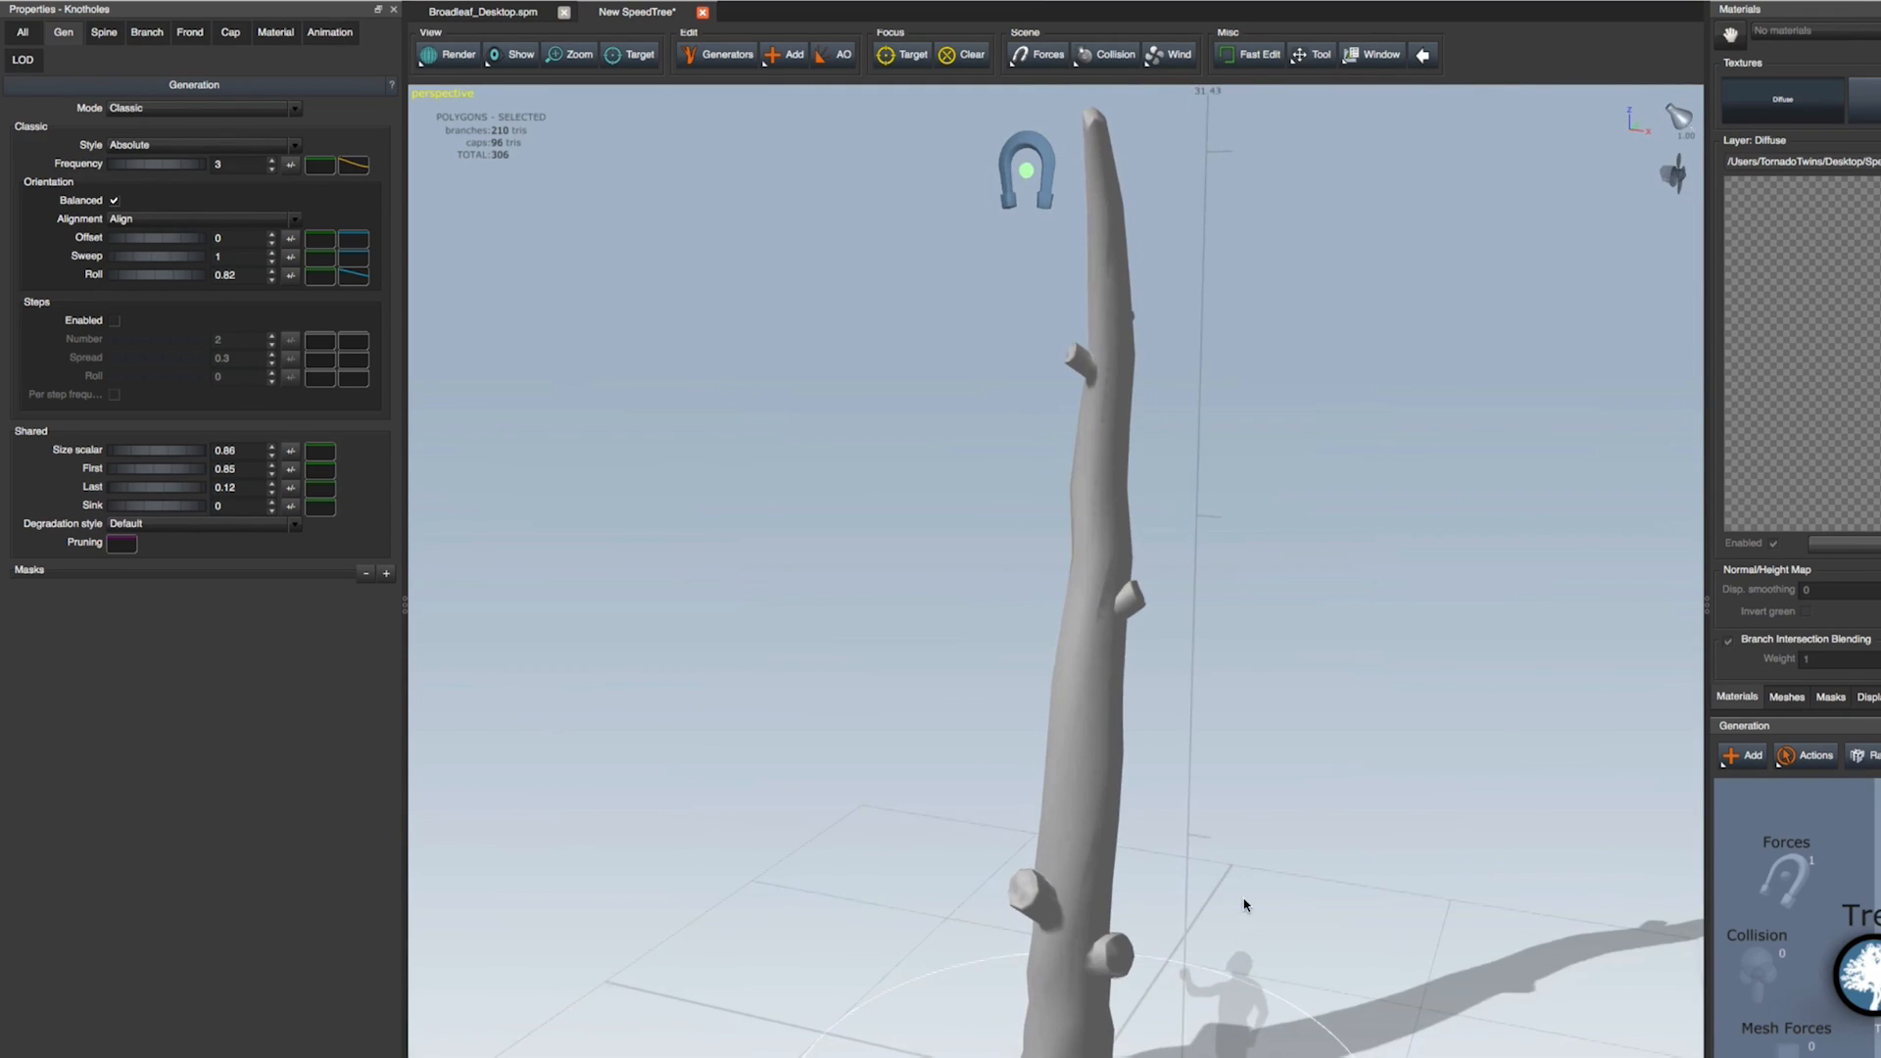
Select the trunk and add Standard (low poly) branch geometry to it
left_click(1082, 783)
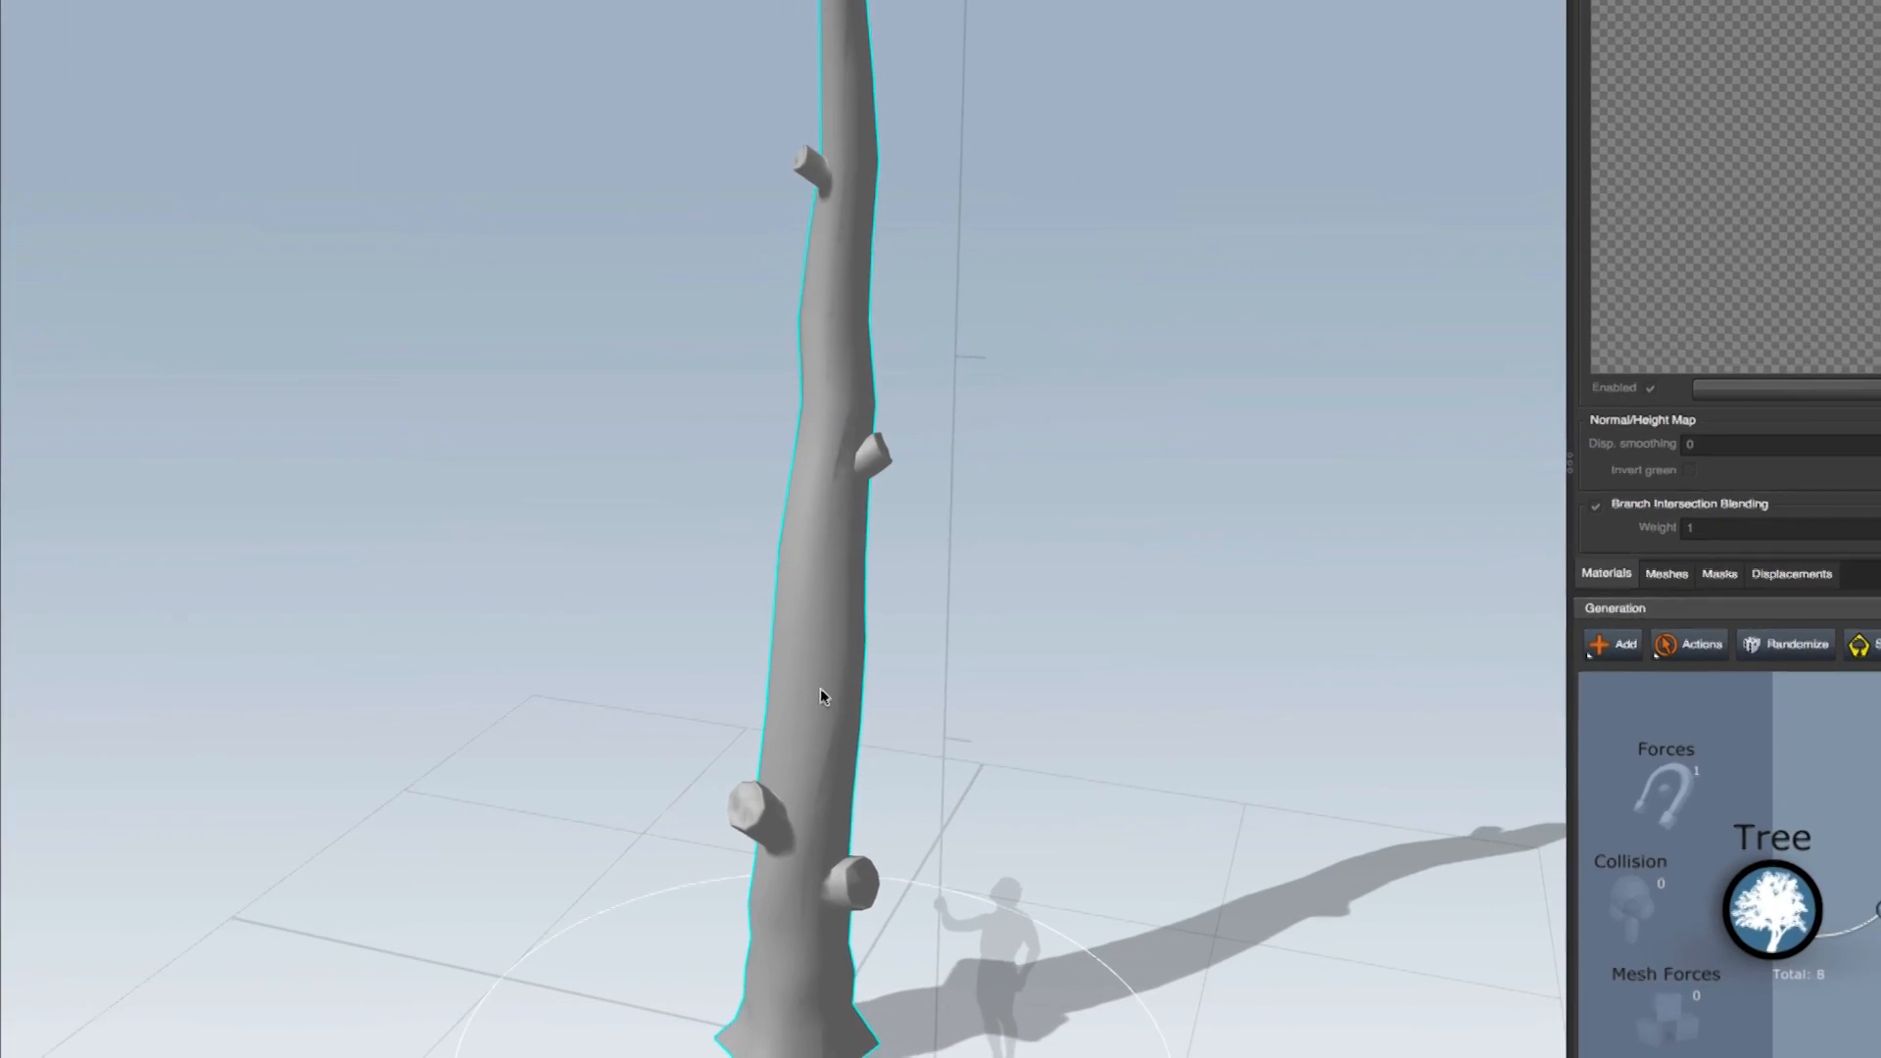
right_click(835, 632)
mouse_move(877, 632)
mouse_move(1131, 653)
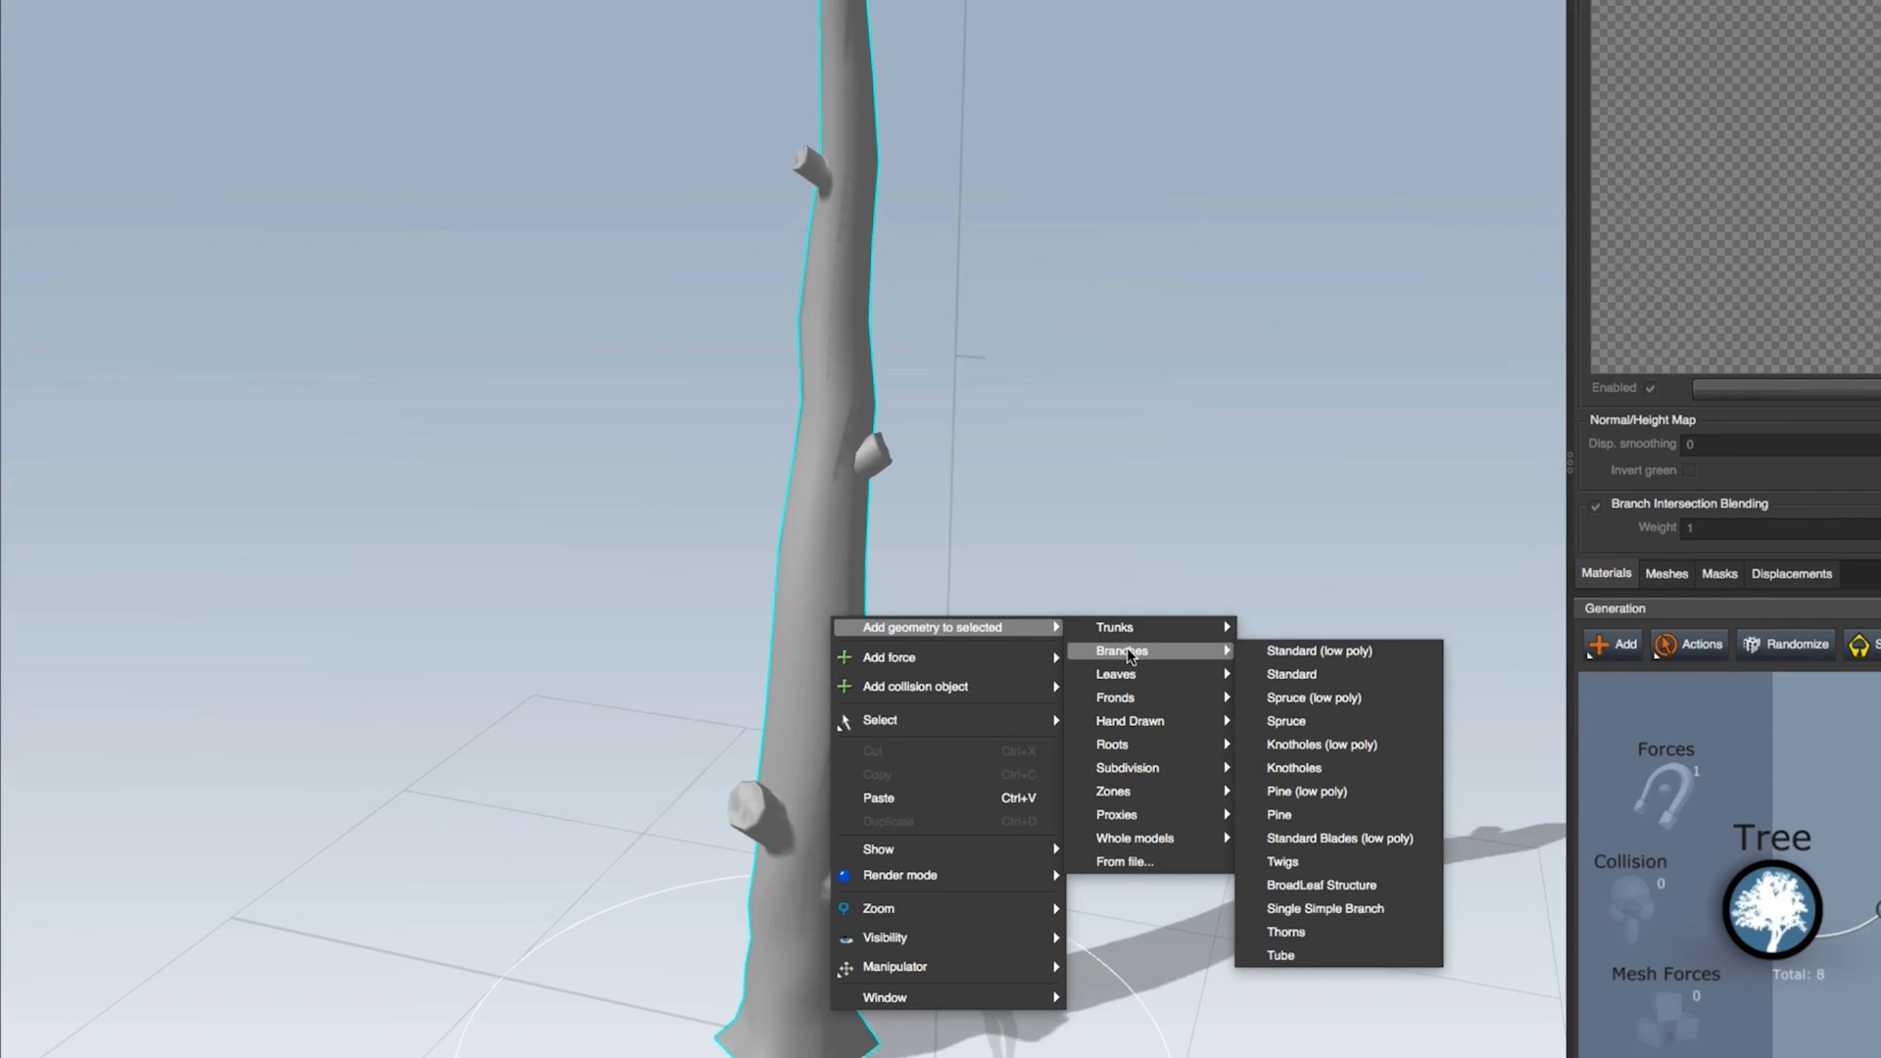
left_click(1325, 654)
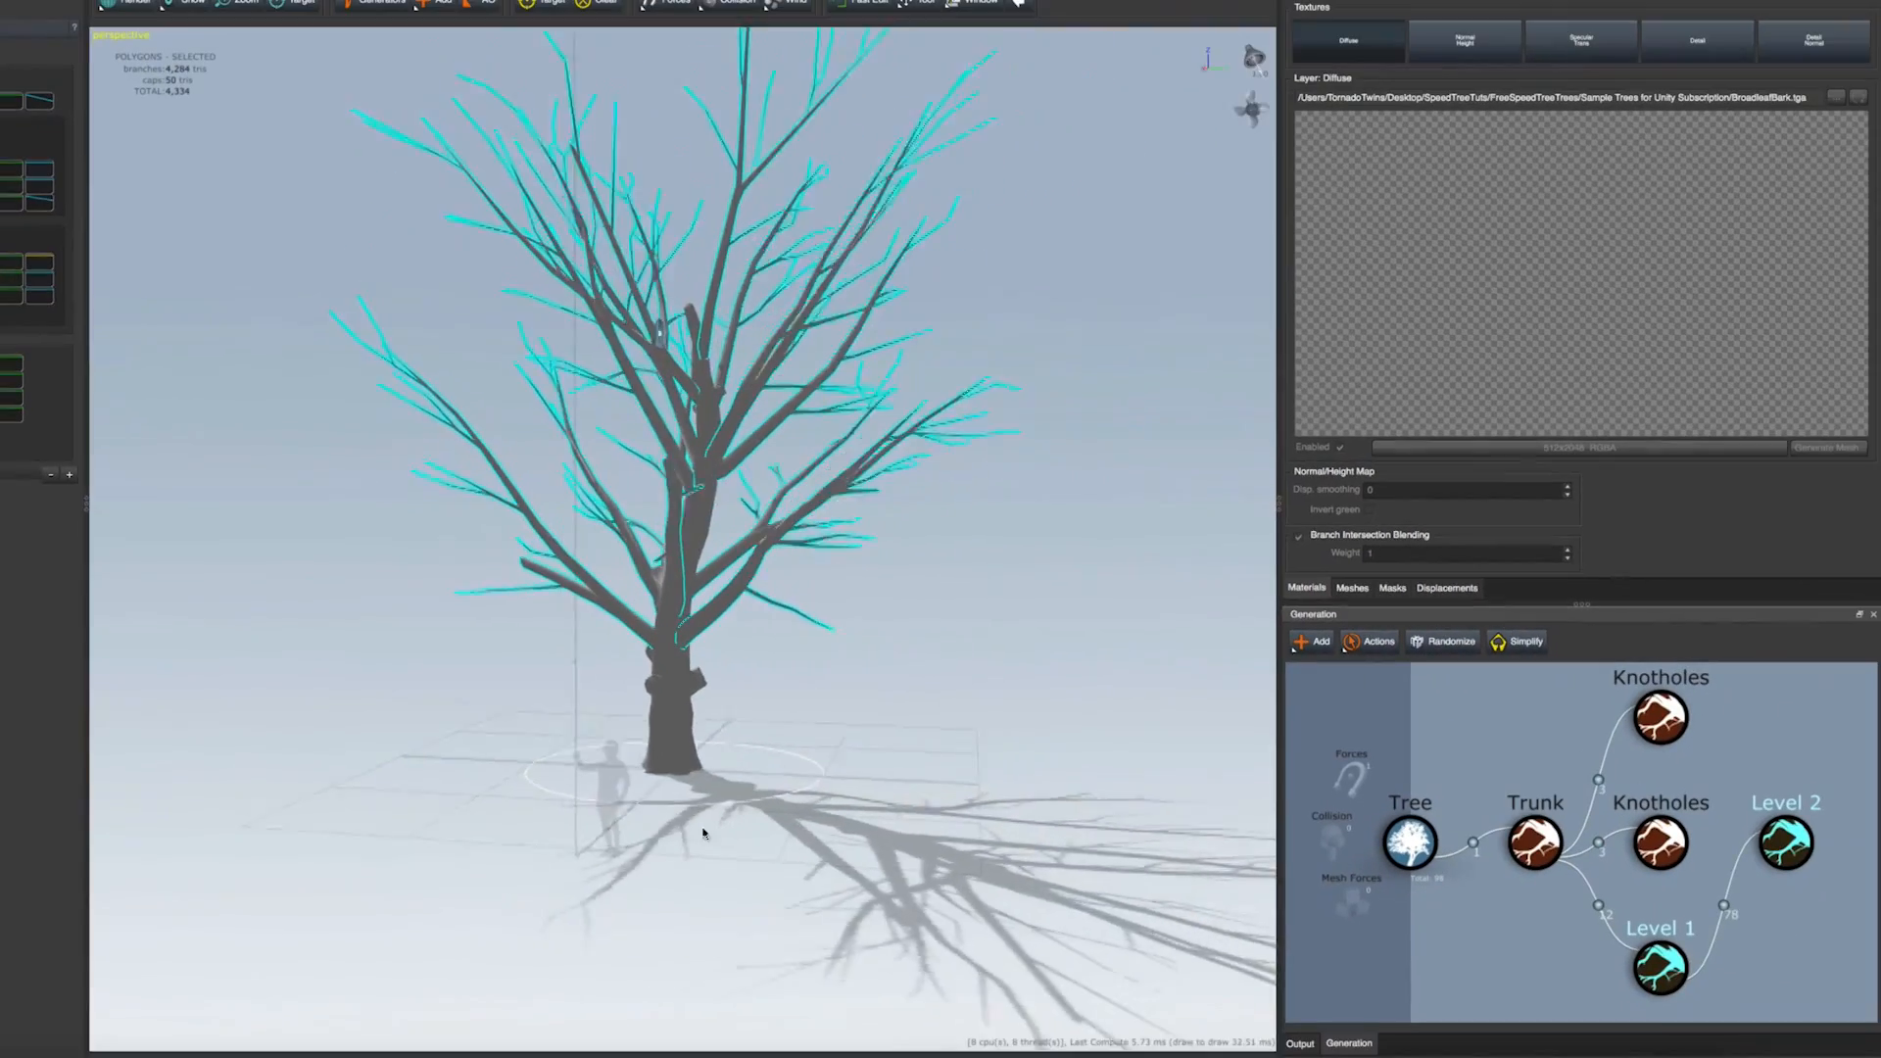
left_click_drag(702, 832, 805, 916)
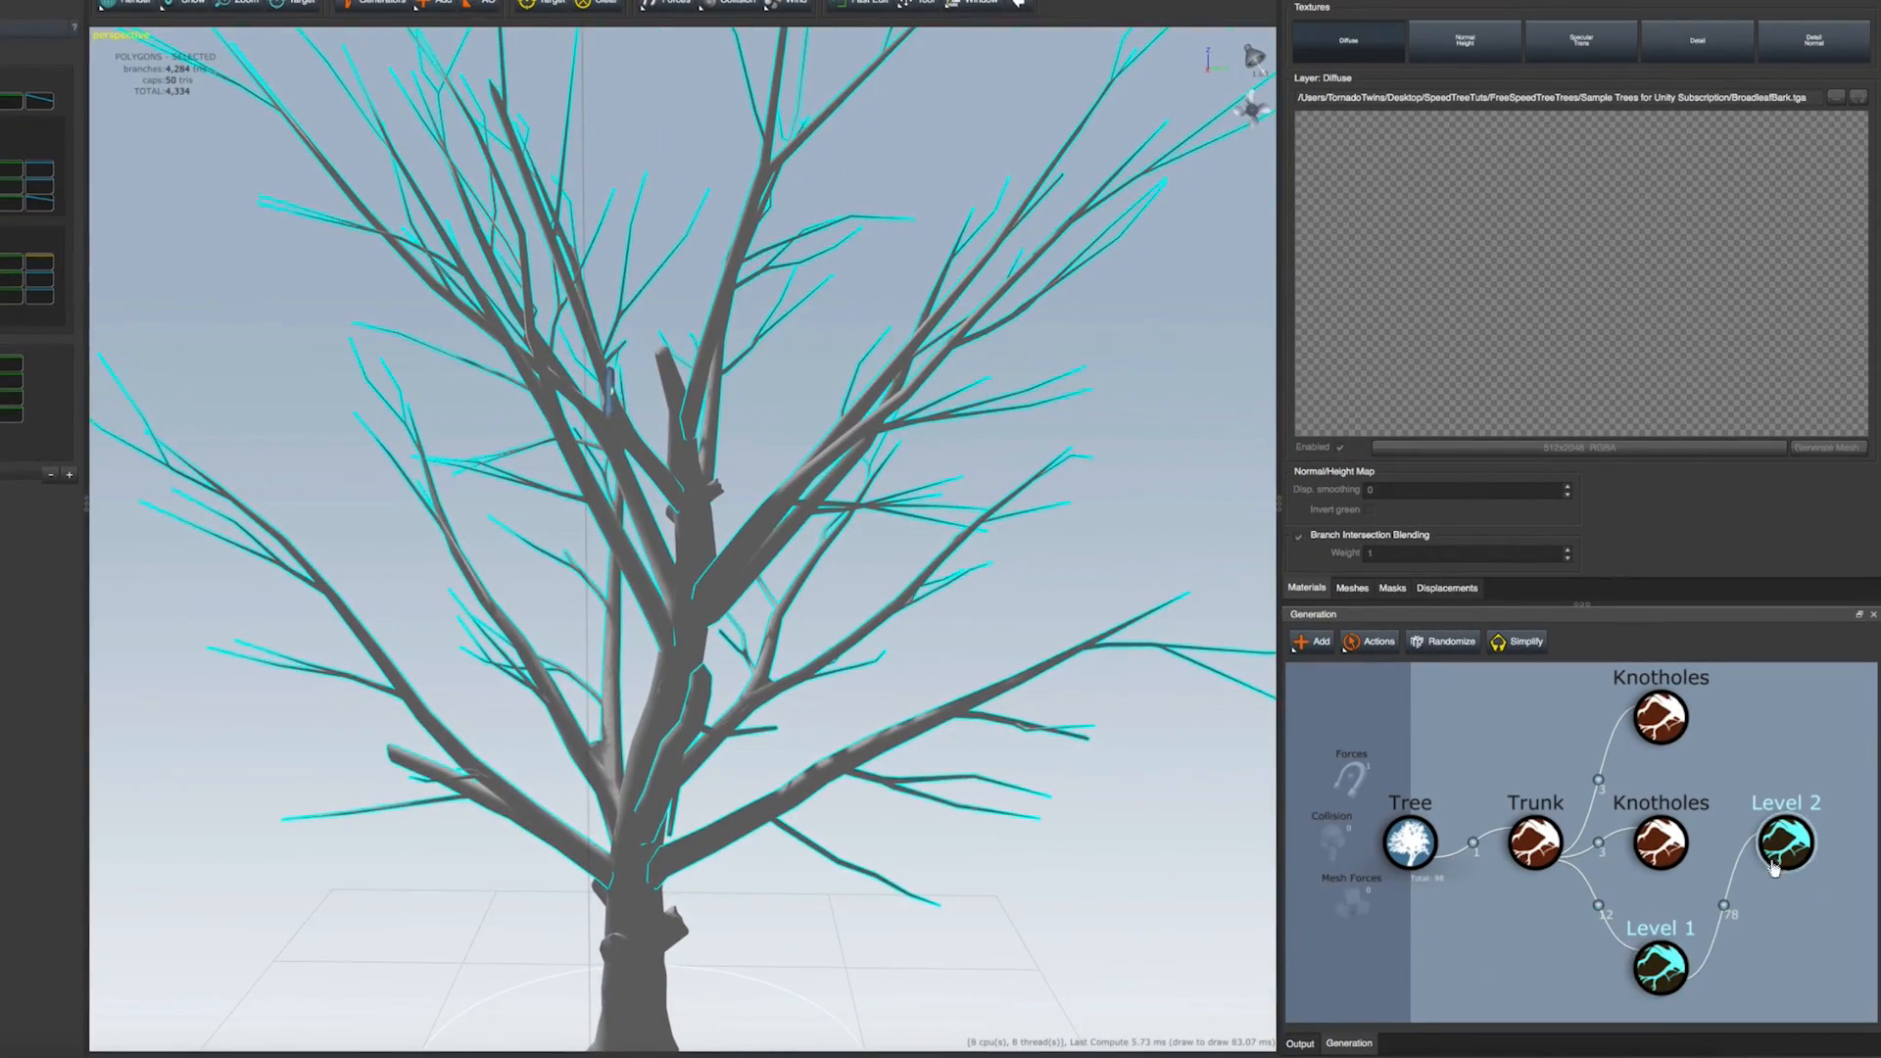
Select the Level 1 and Level 2 branch generators in turn and hide Level 2
left_click(1531, 977)
left_click(1660, 967)
left_click_drag(806, 916, 684, 899)
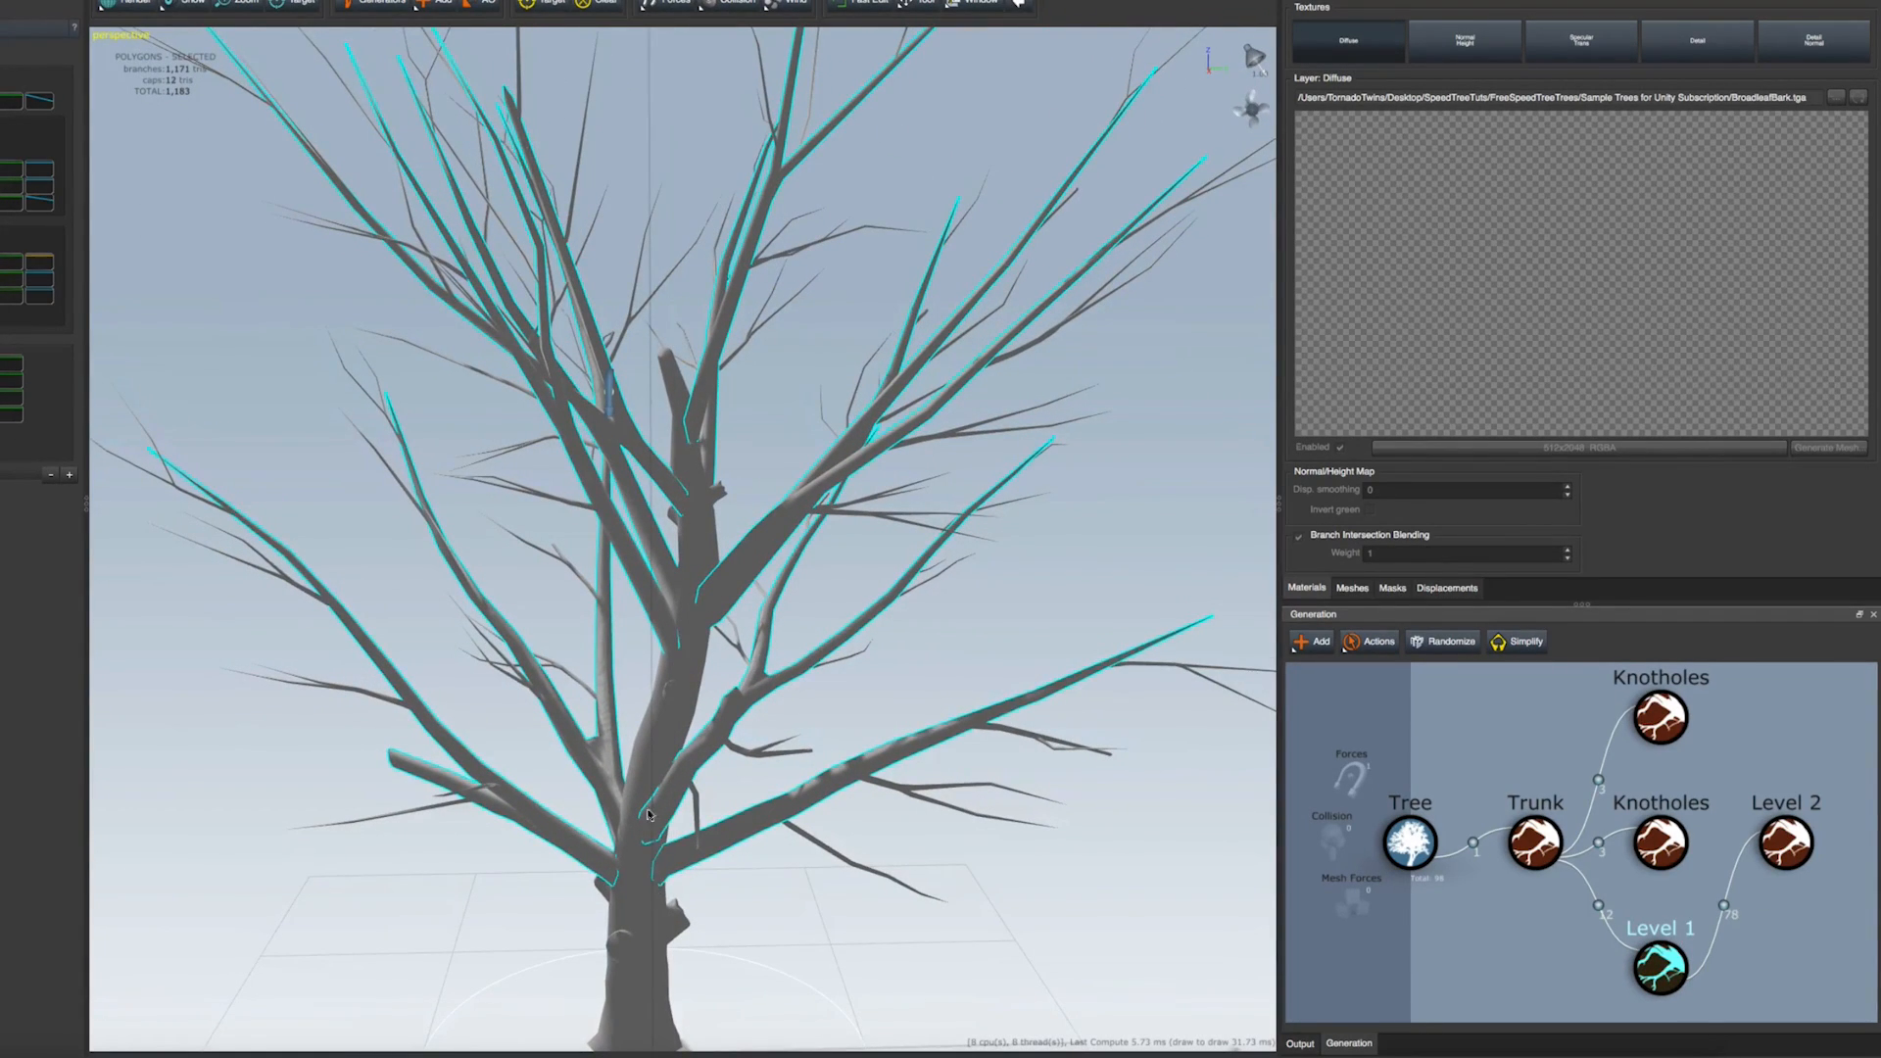
left_click(1784, 842)
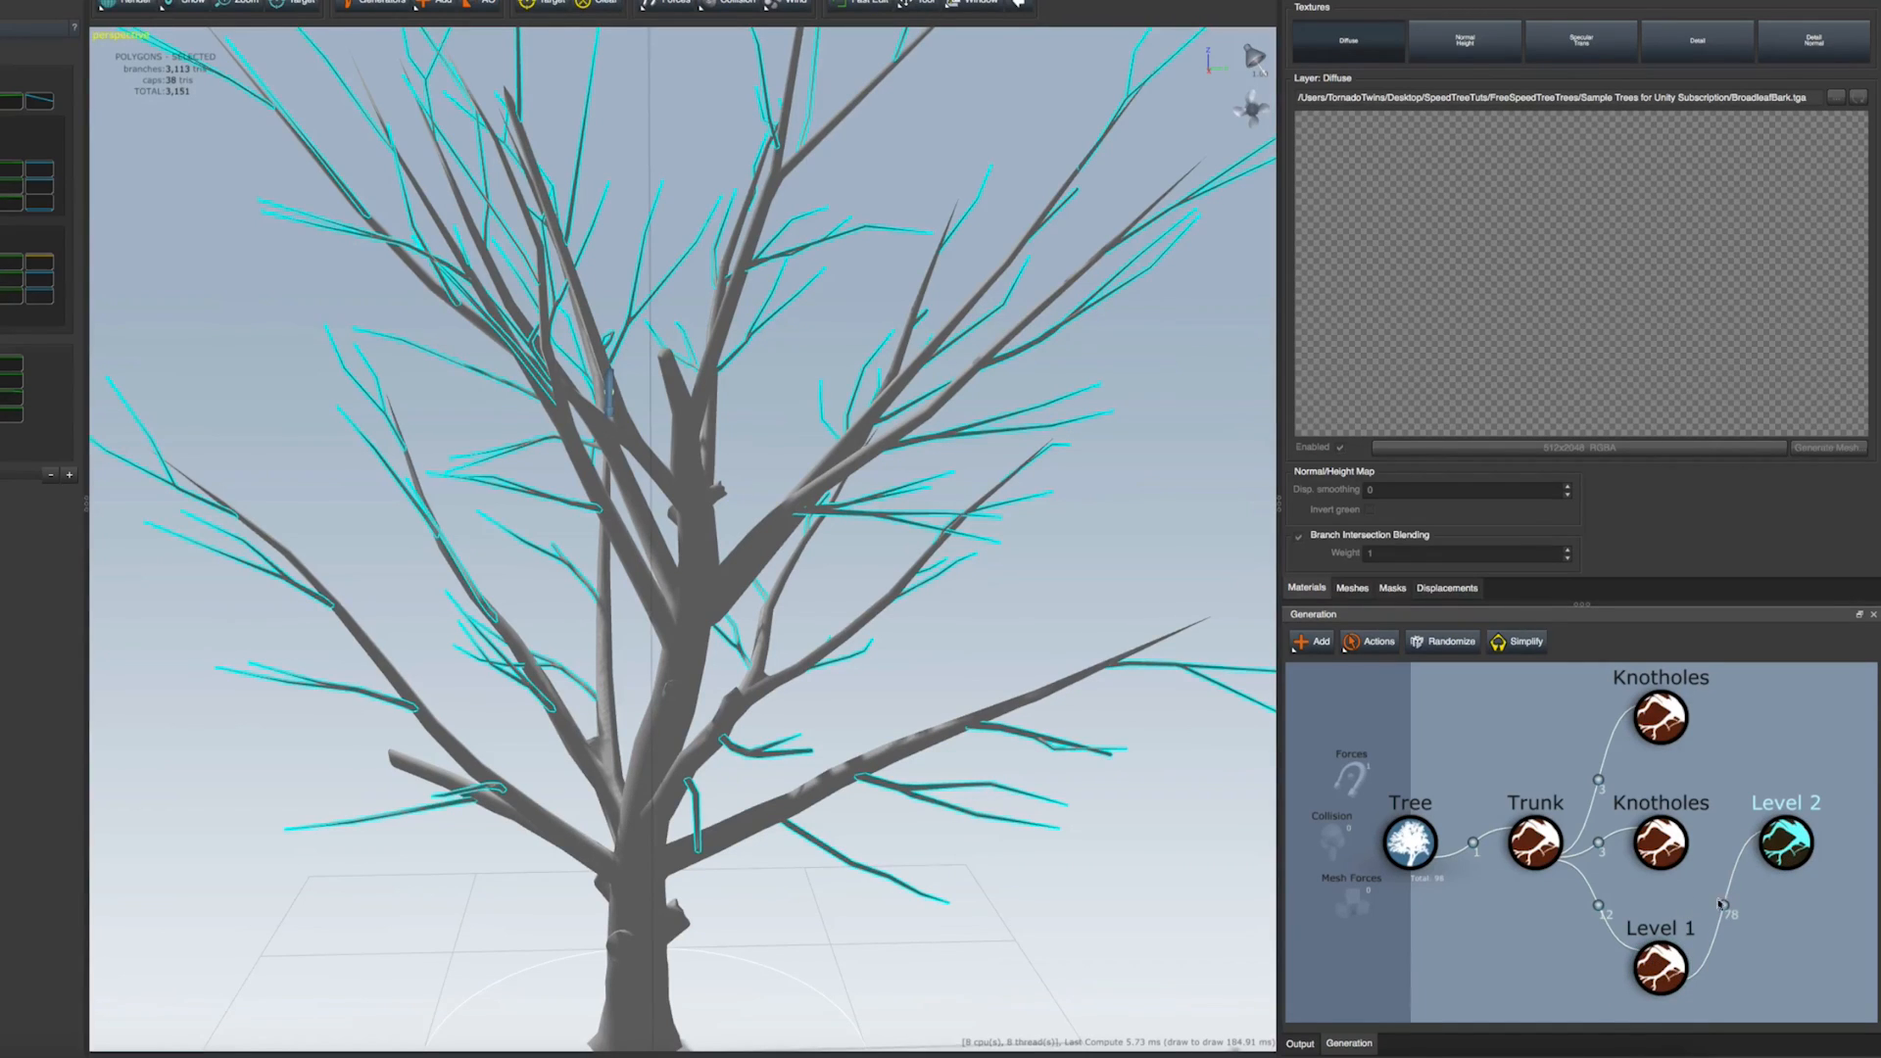
double_click(1786, 850)
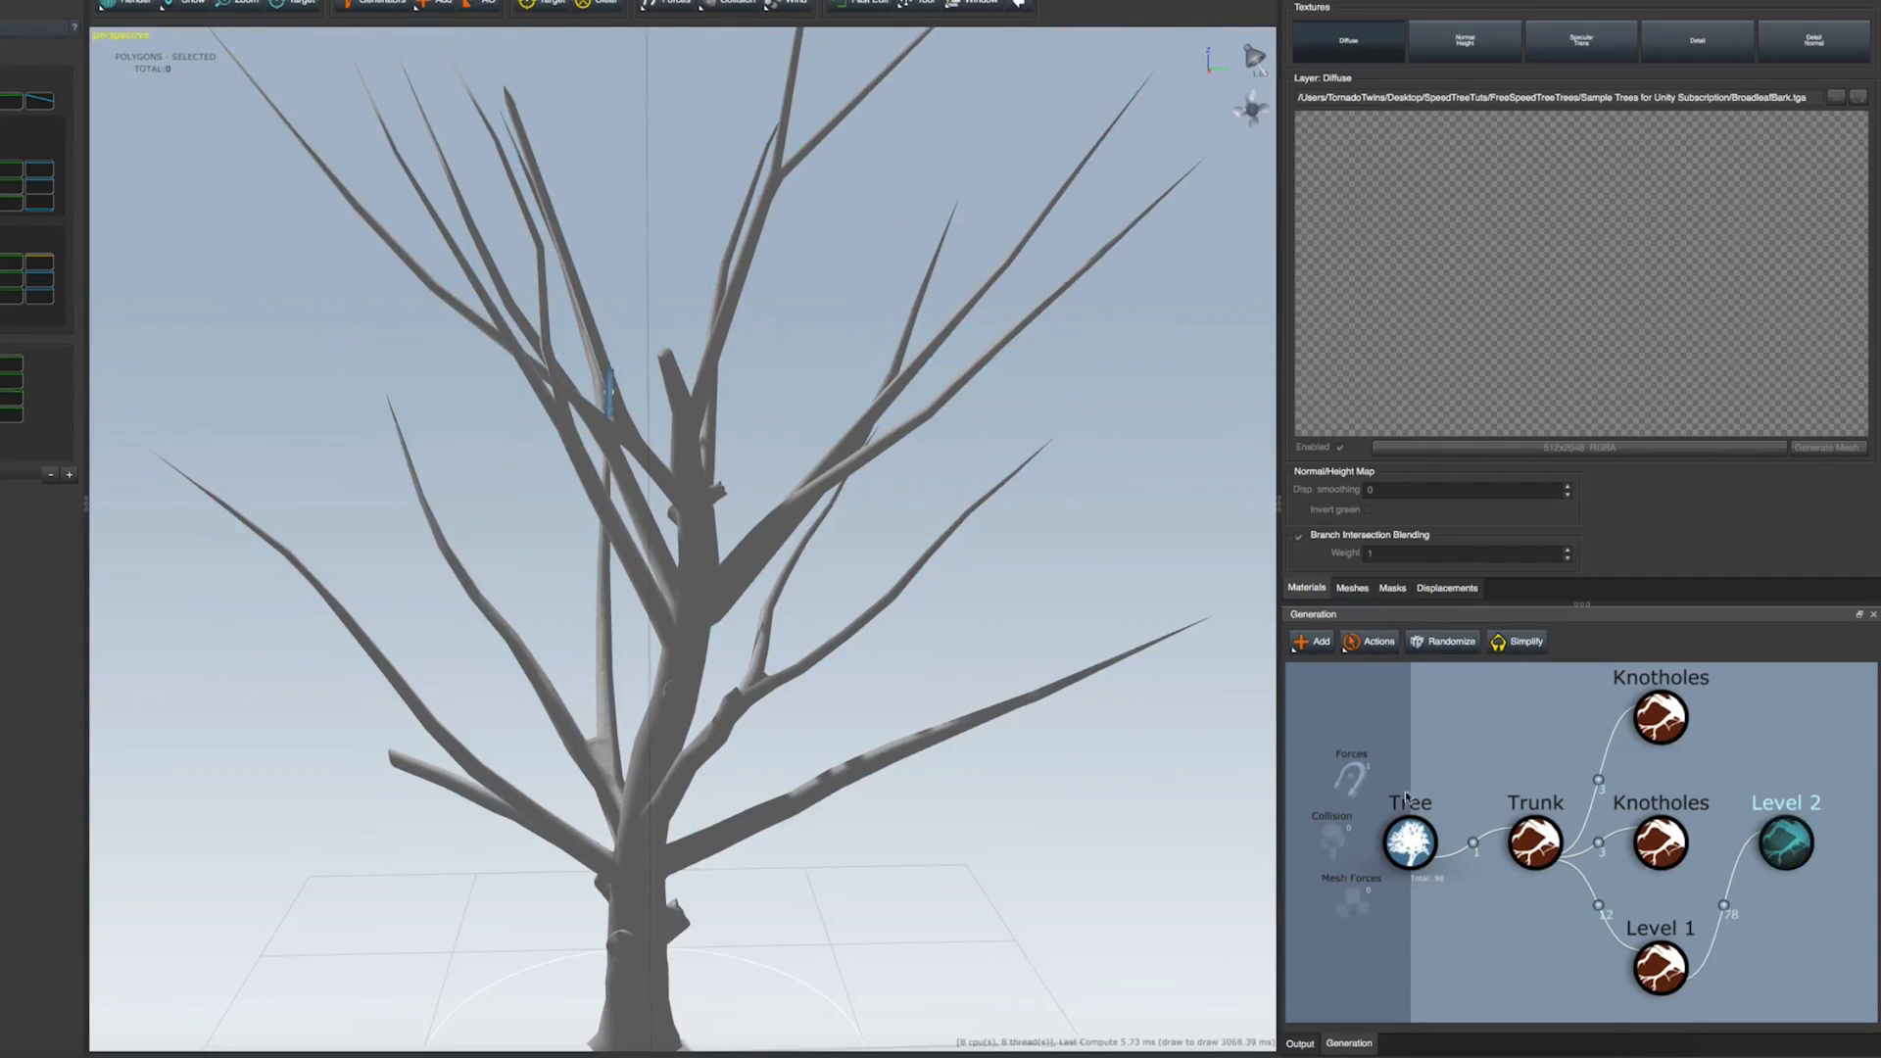
Select the Level 1 branches and set their bifurcation chance to 0.203
scroll(673, 751, "down", 5)
scroll(675, 767, "up", 5)
left_click_drag(683, 771, 611, 768)
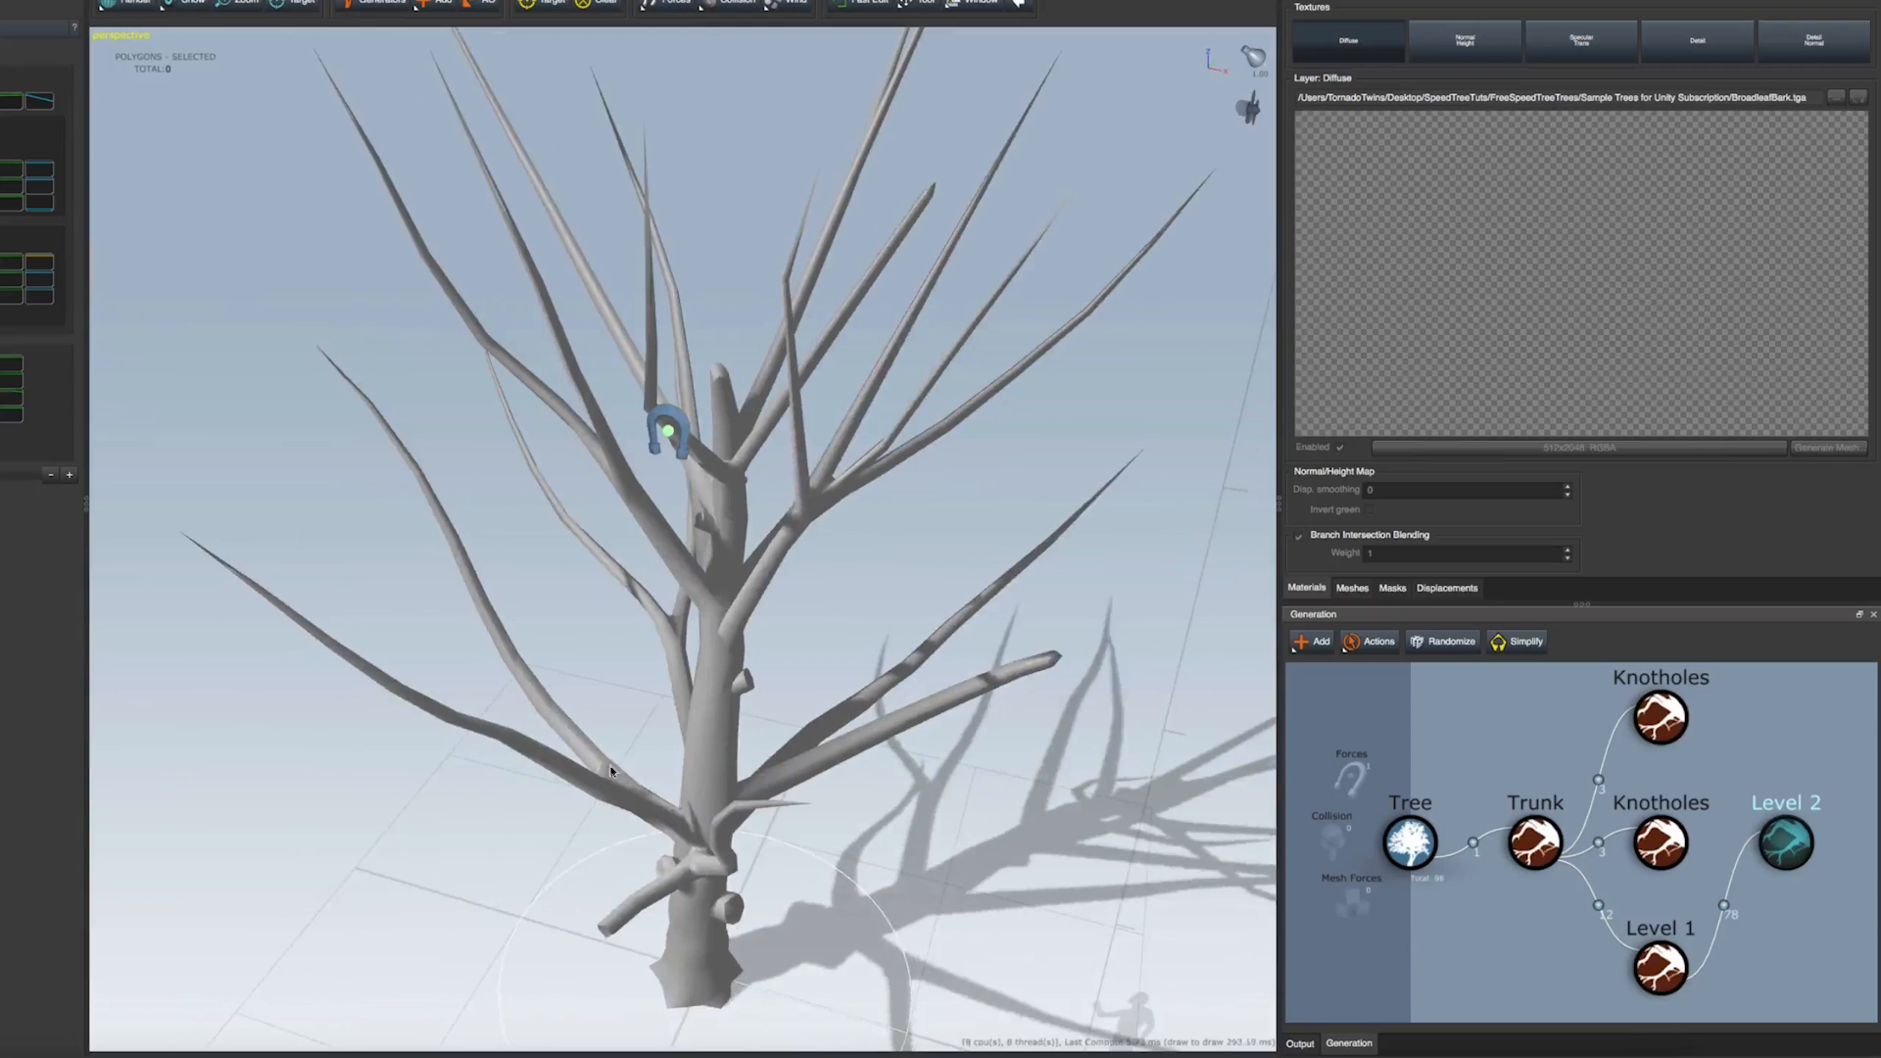
left_click(602, 774)
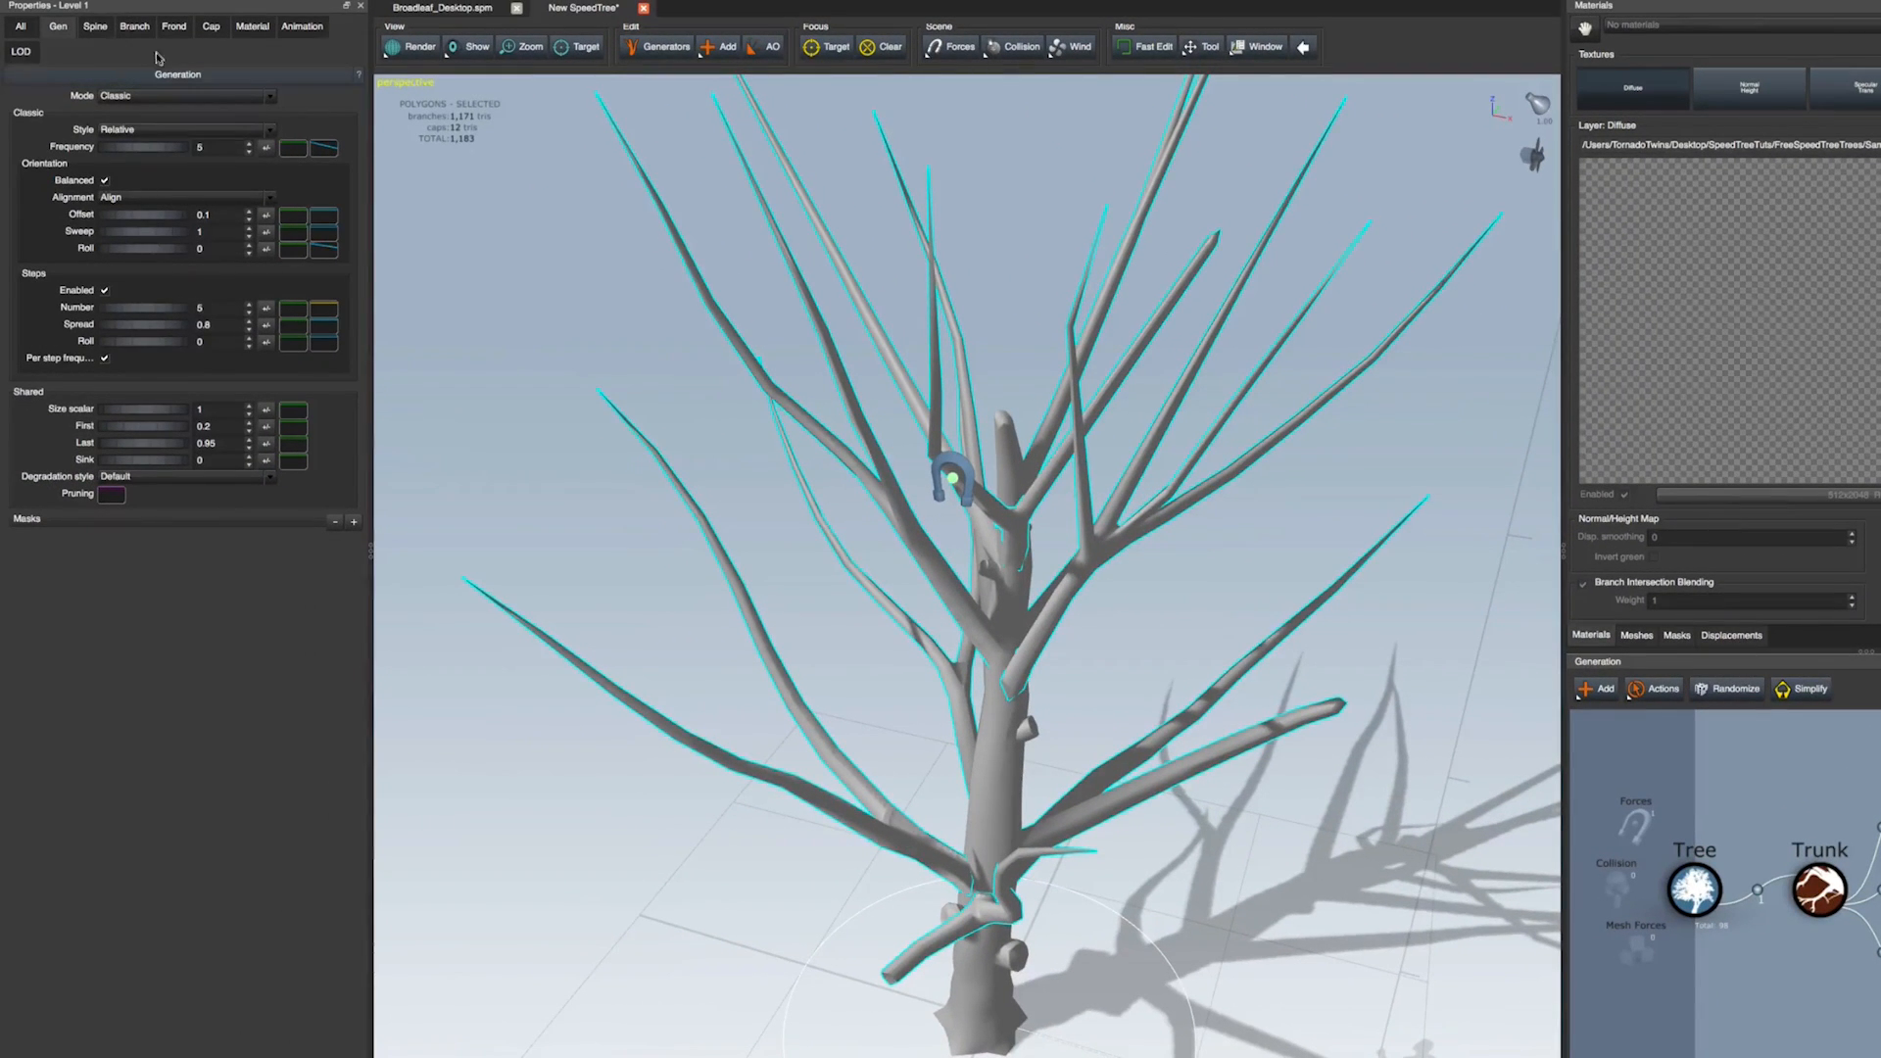
left_click(21, 27)
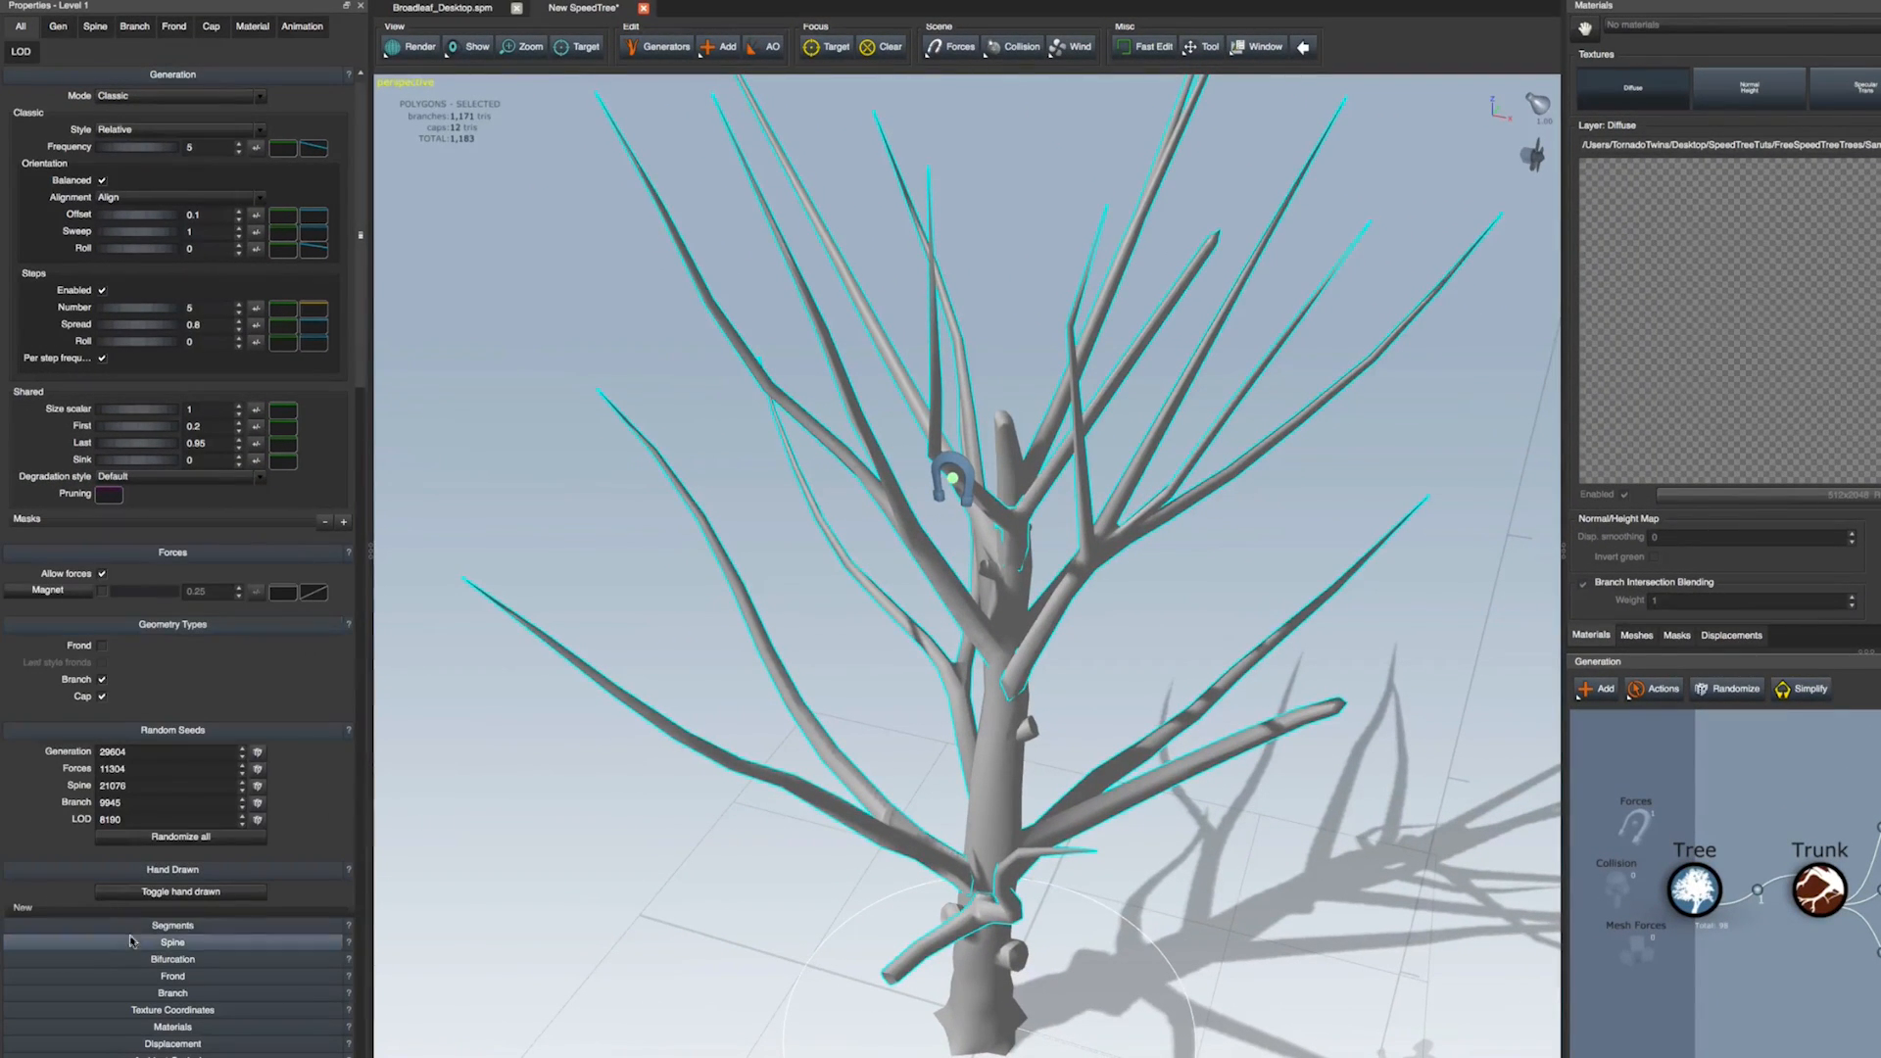
left_click(149, 959)
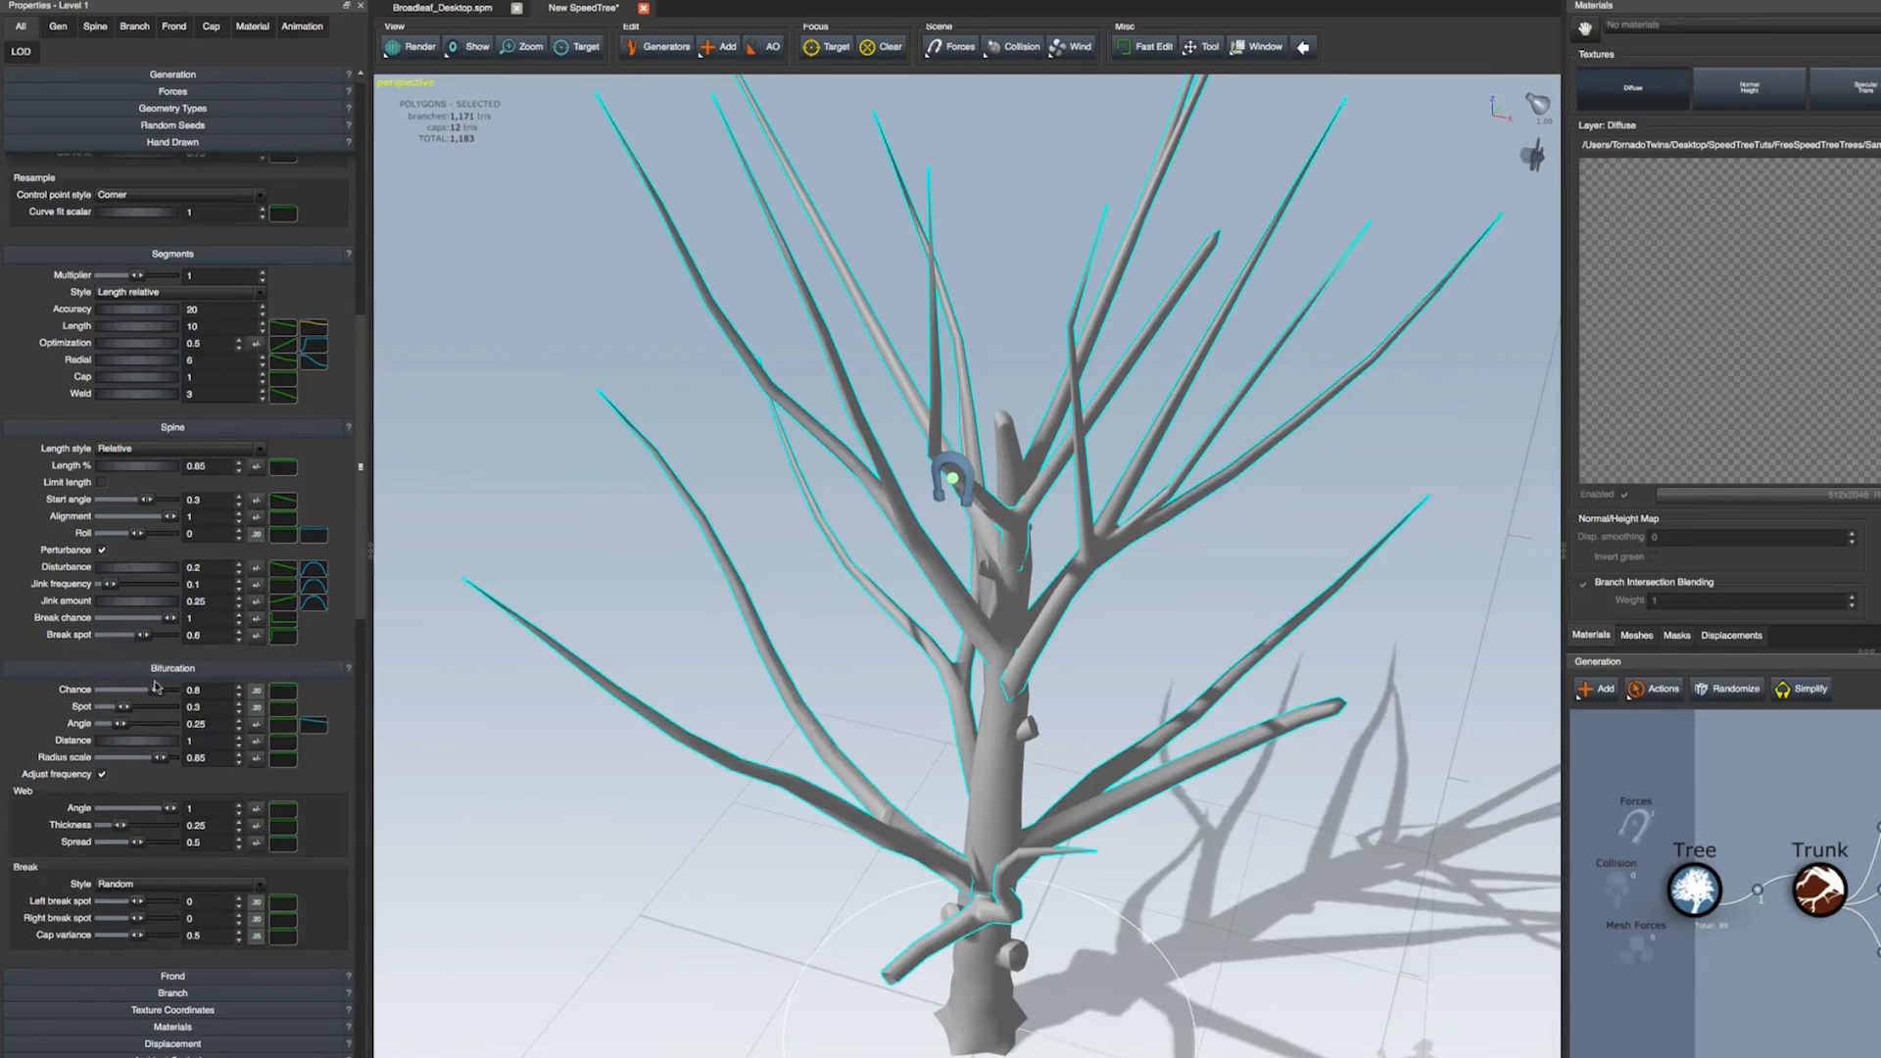
left_click_drag(155, 689, 116, 692)
left_click_drag(599, 848, 1068, 921)
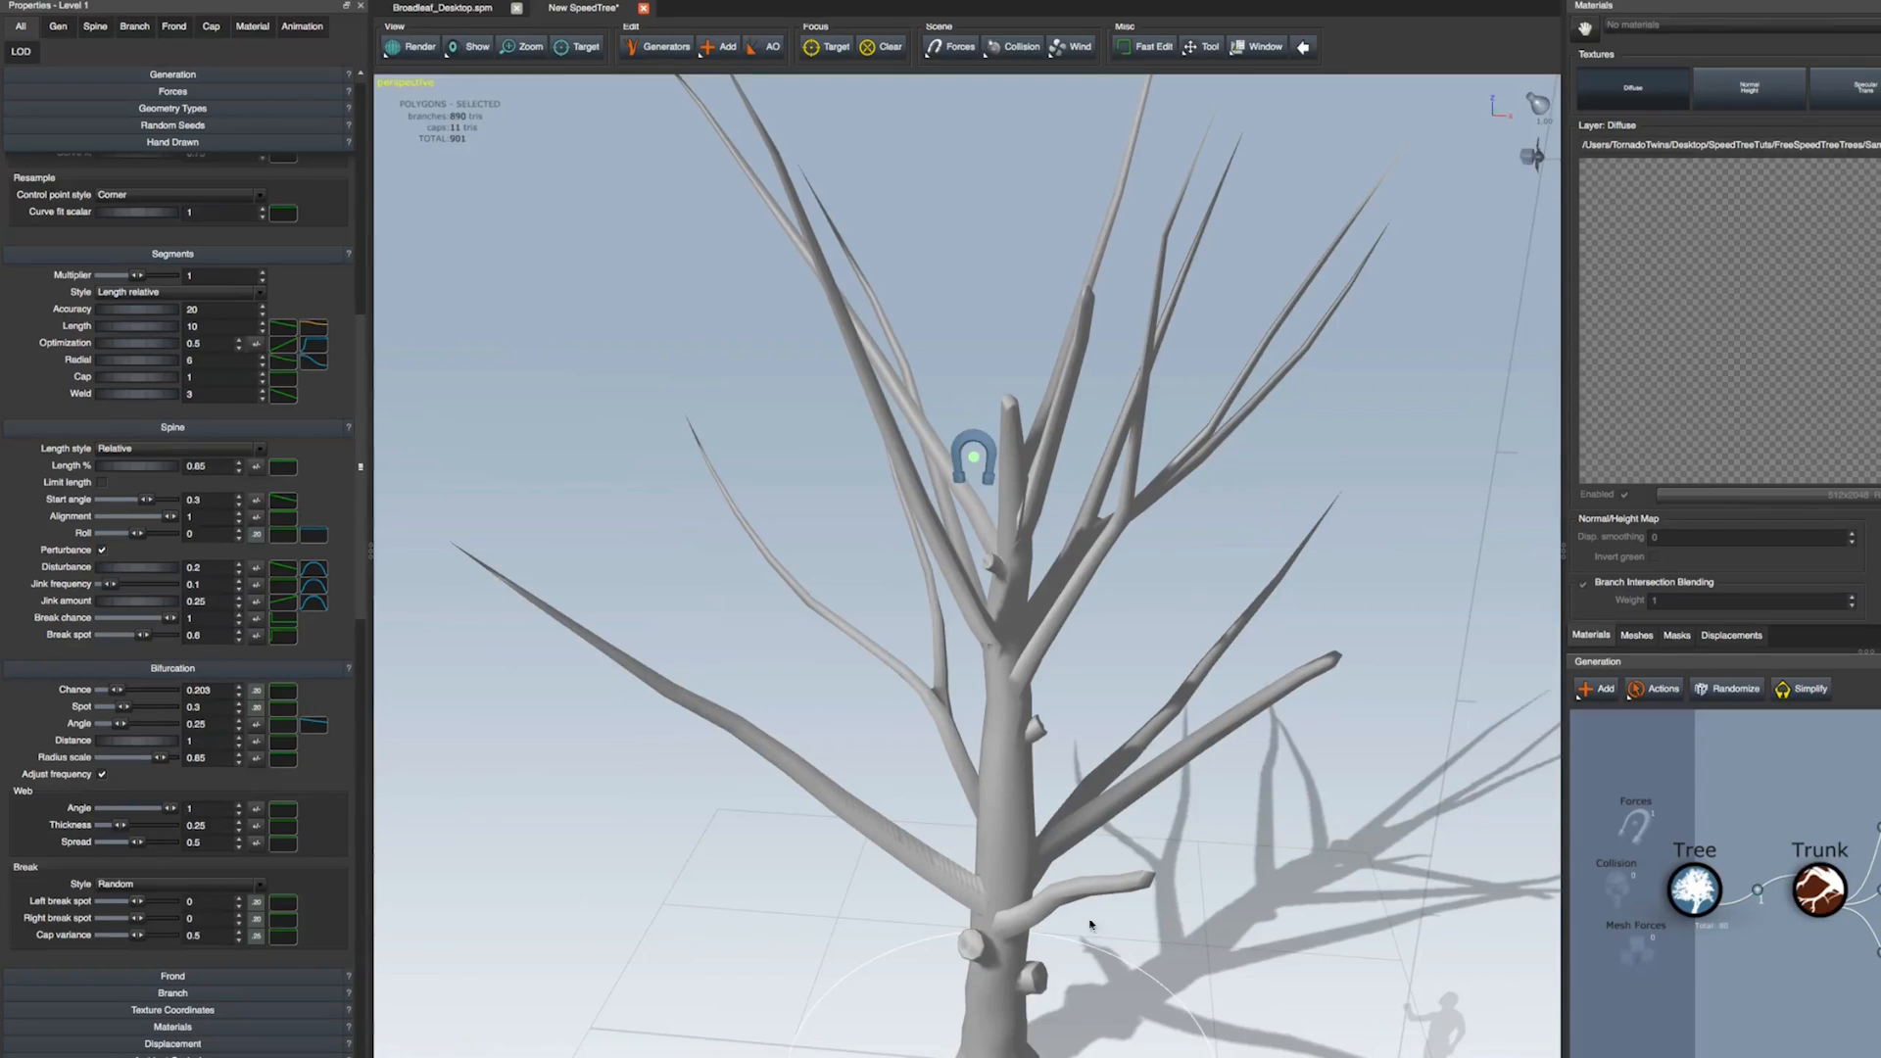
left_click_drag(868, 867, 914, 852)
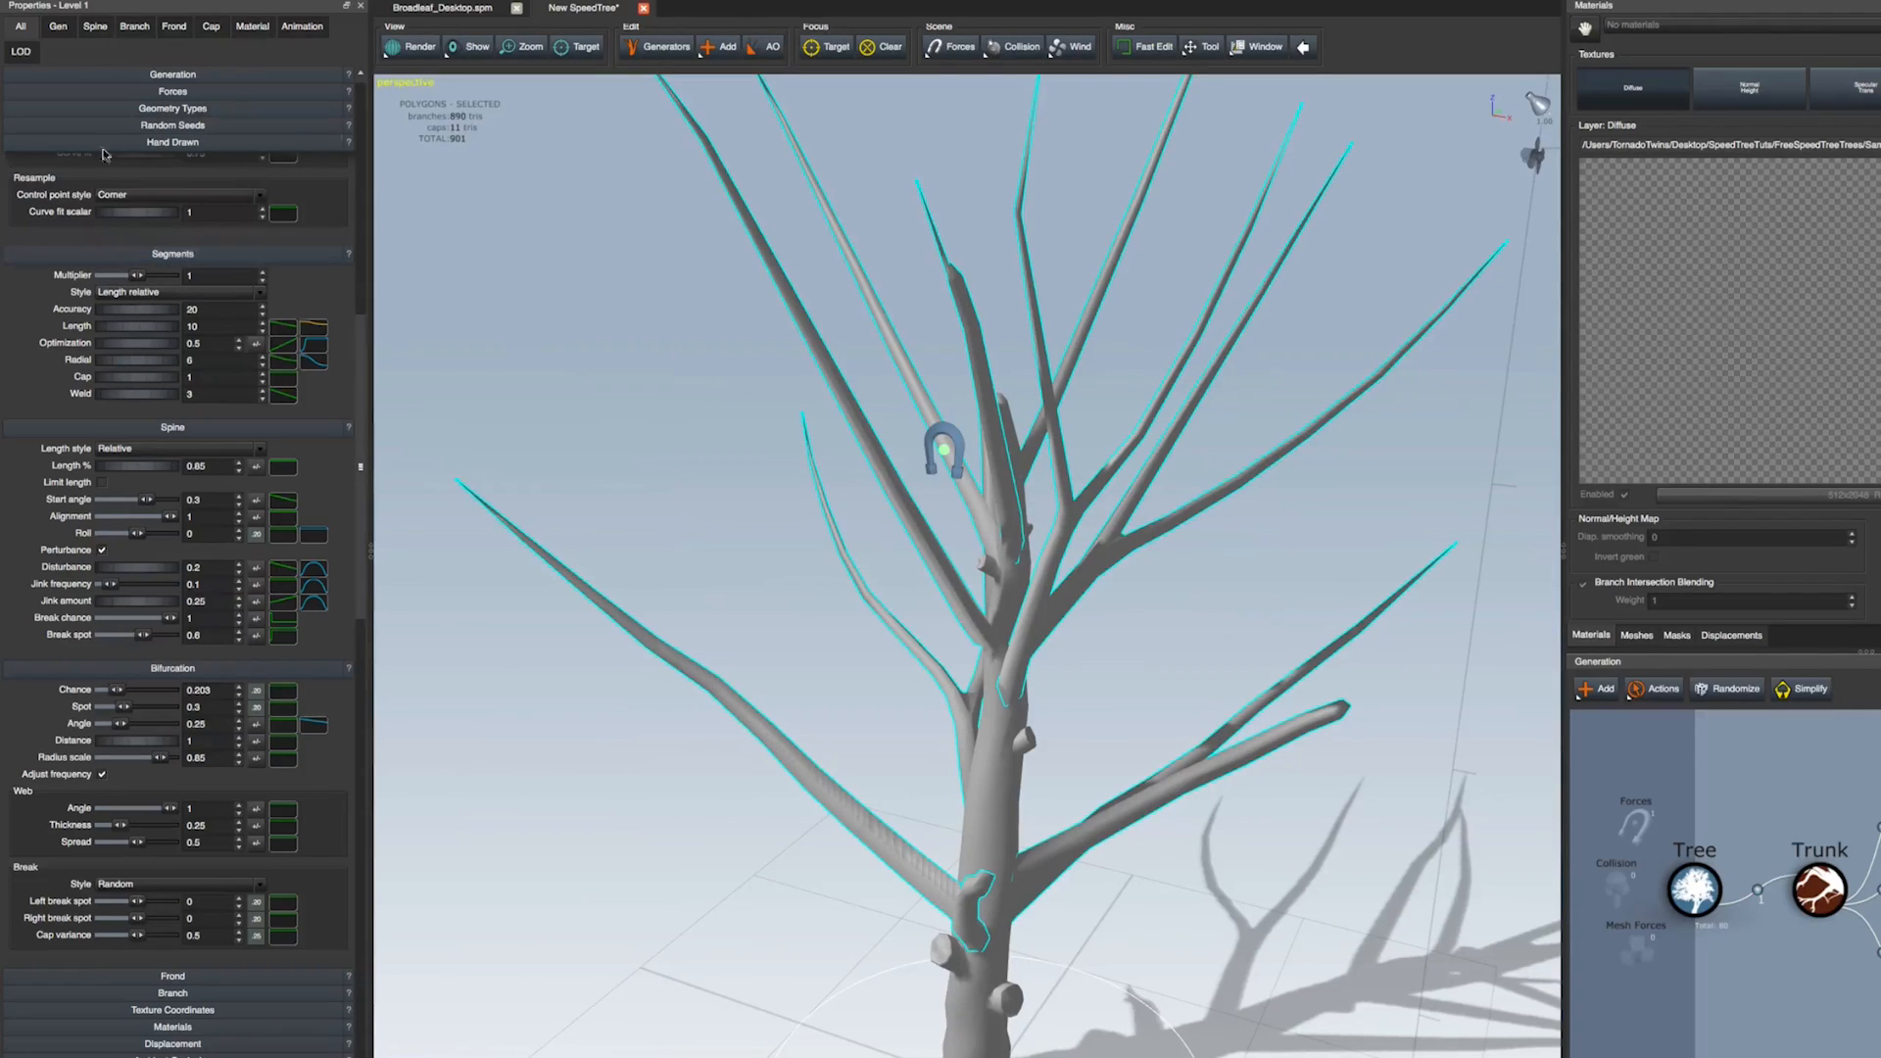
Raise the tip end of the Level 1 branch radius profile curve to thicken the branch tips, and close the curve editor
left_click(93, 27)
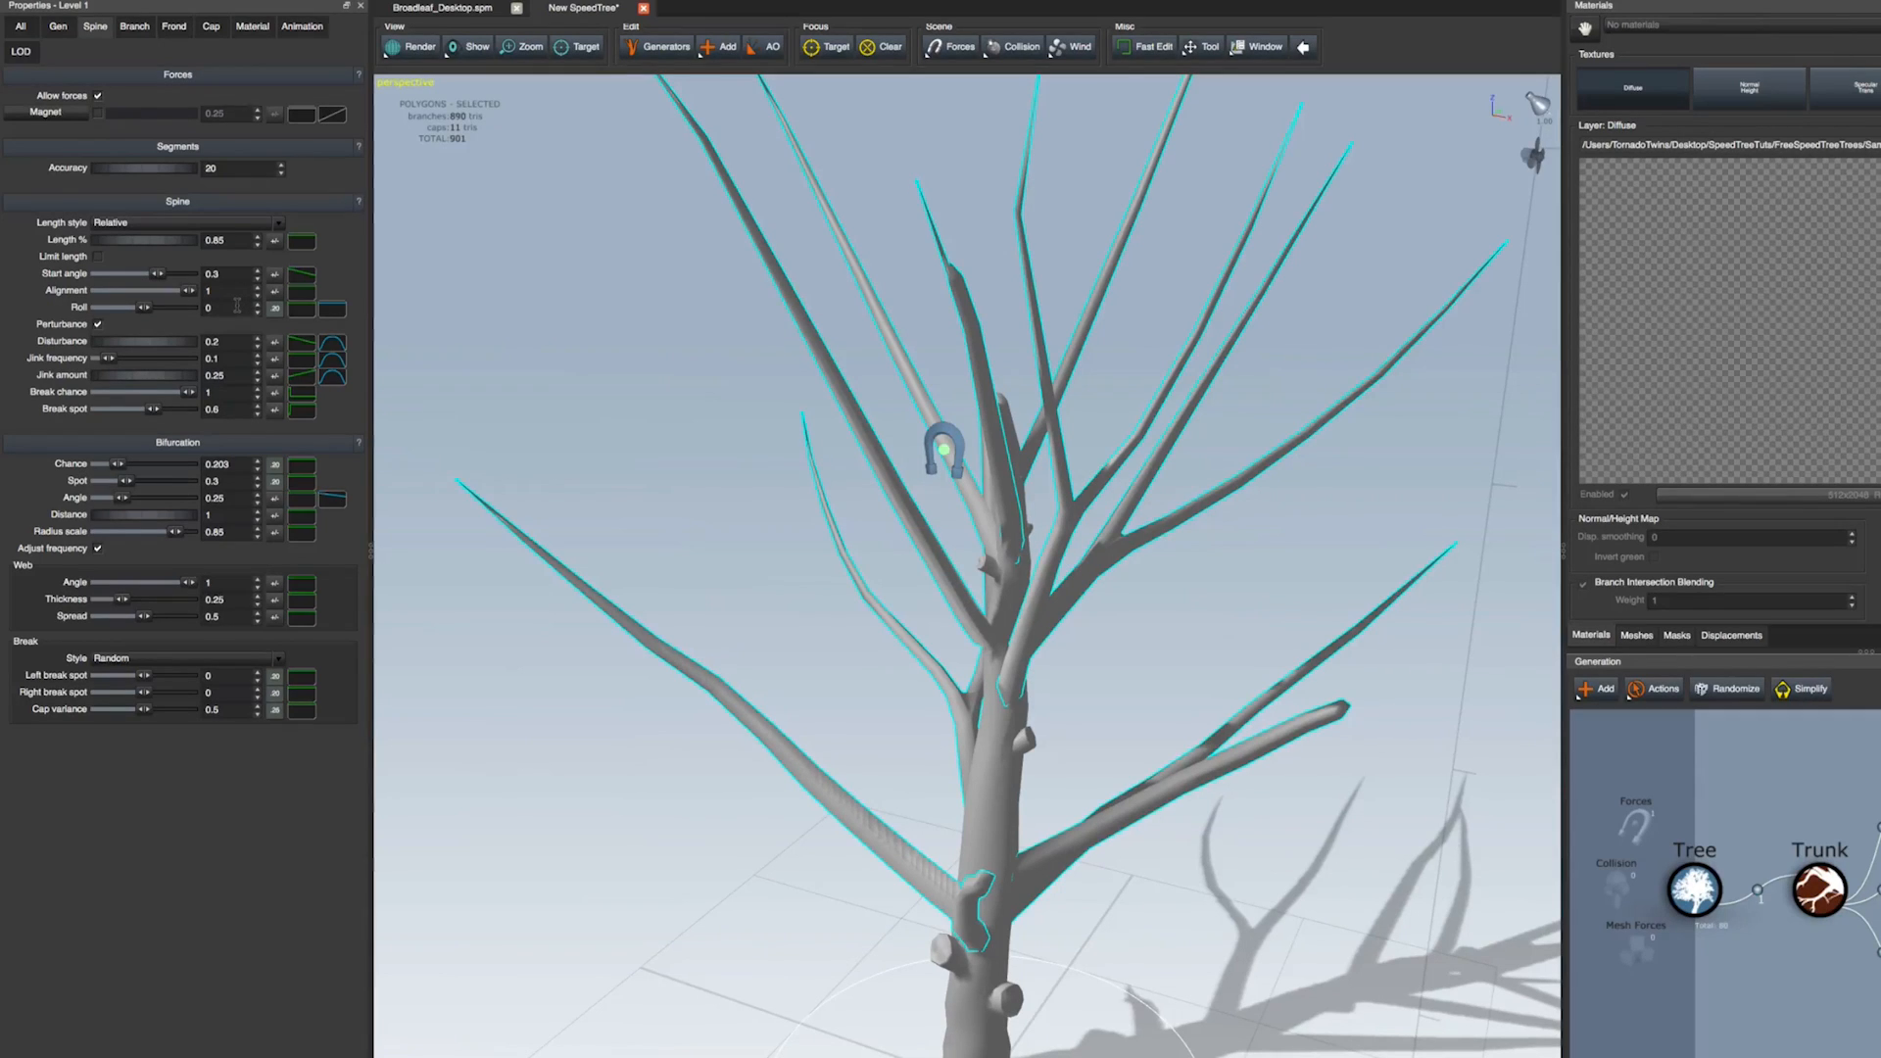
left_click(137, 27)
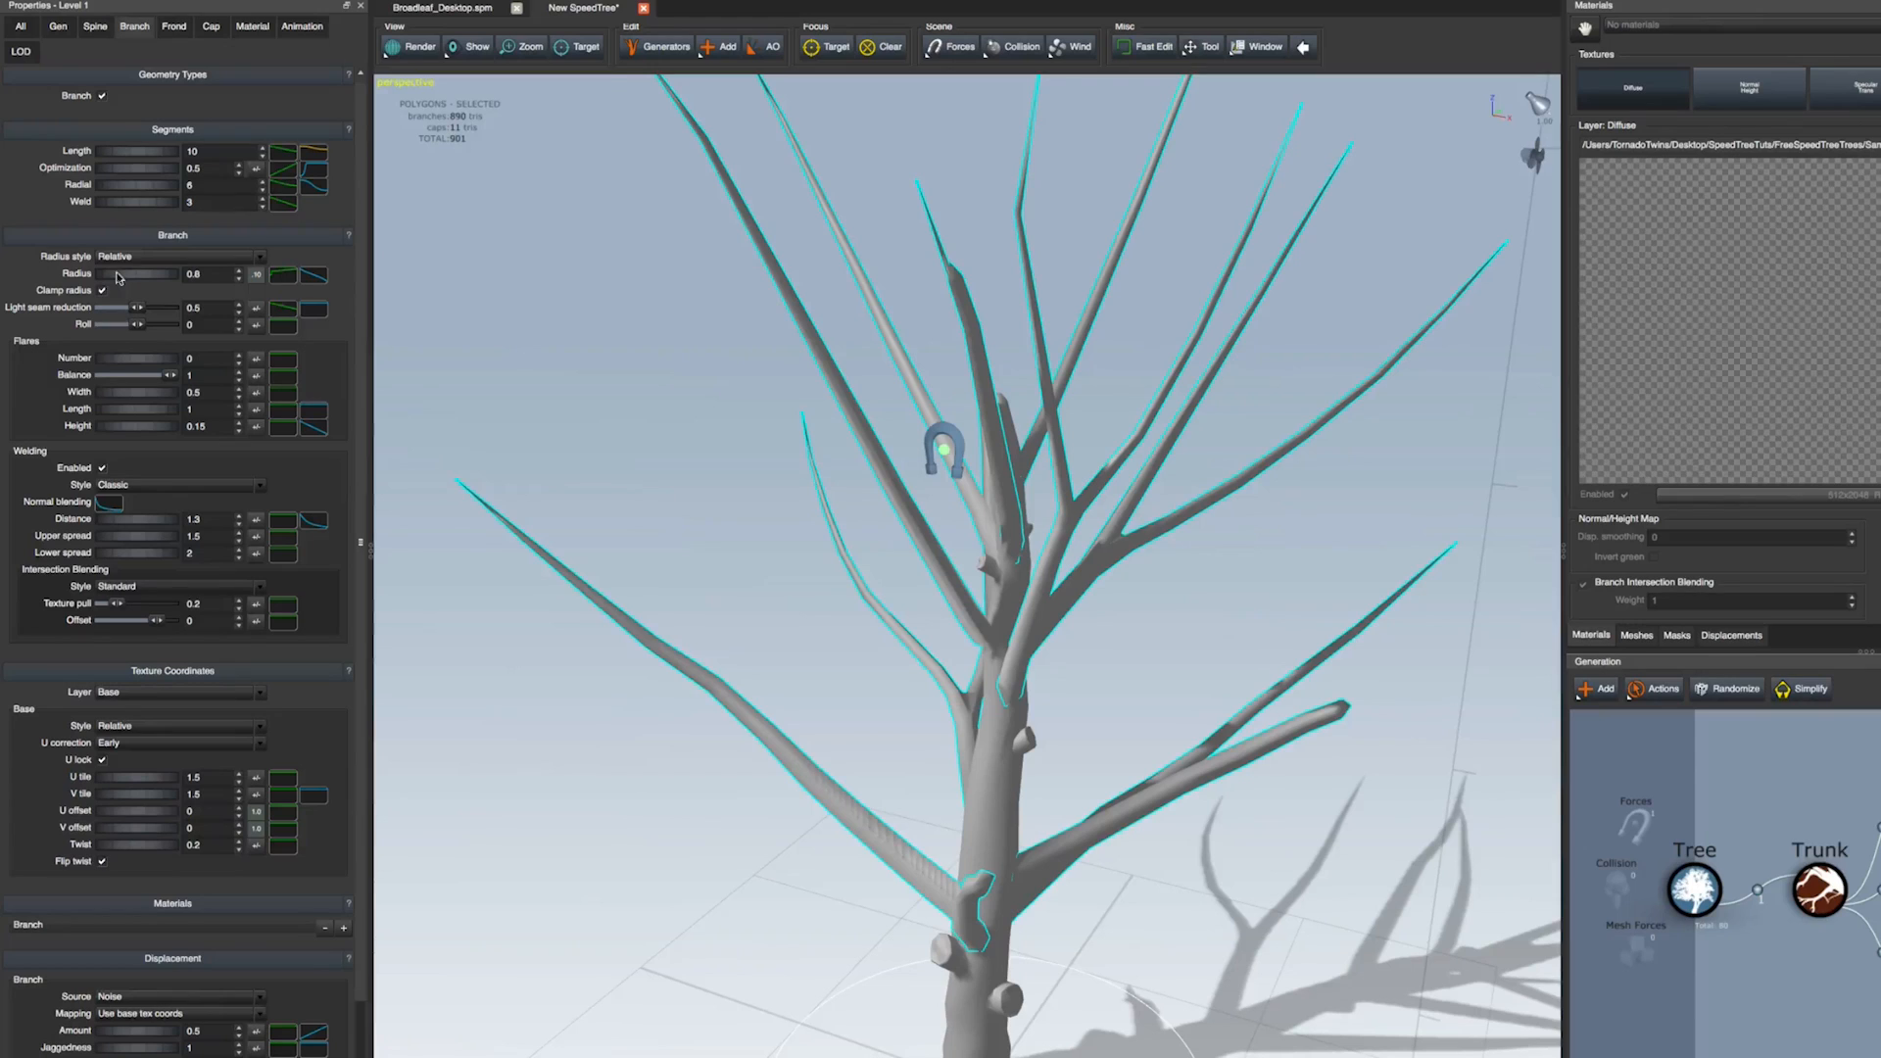
left_click(318, 277)
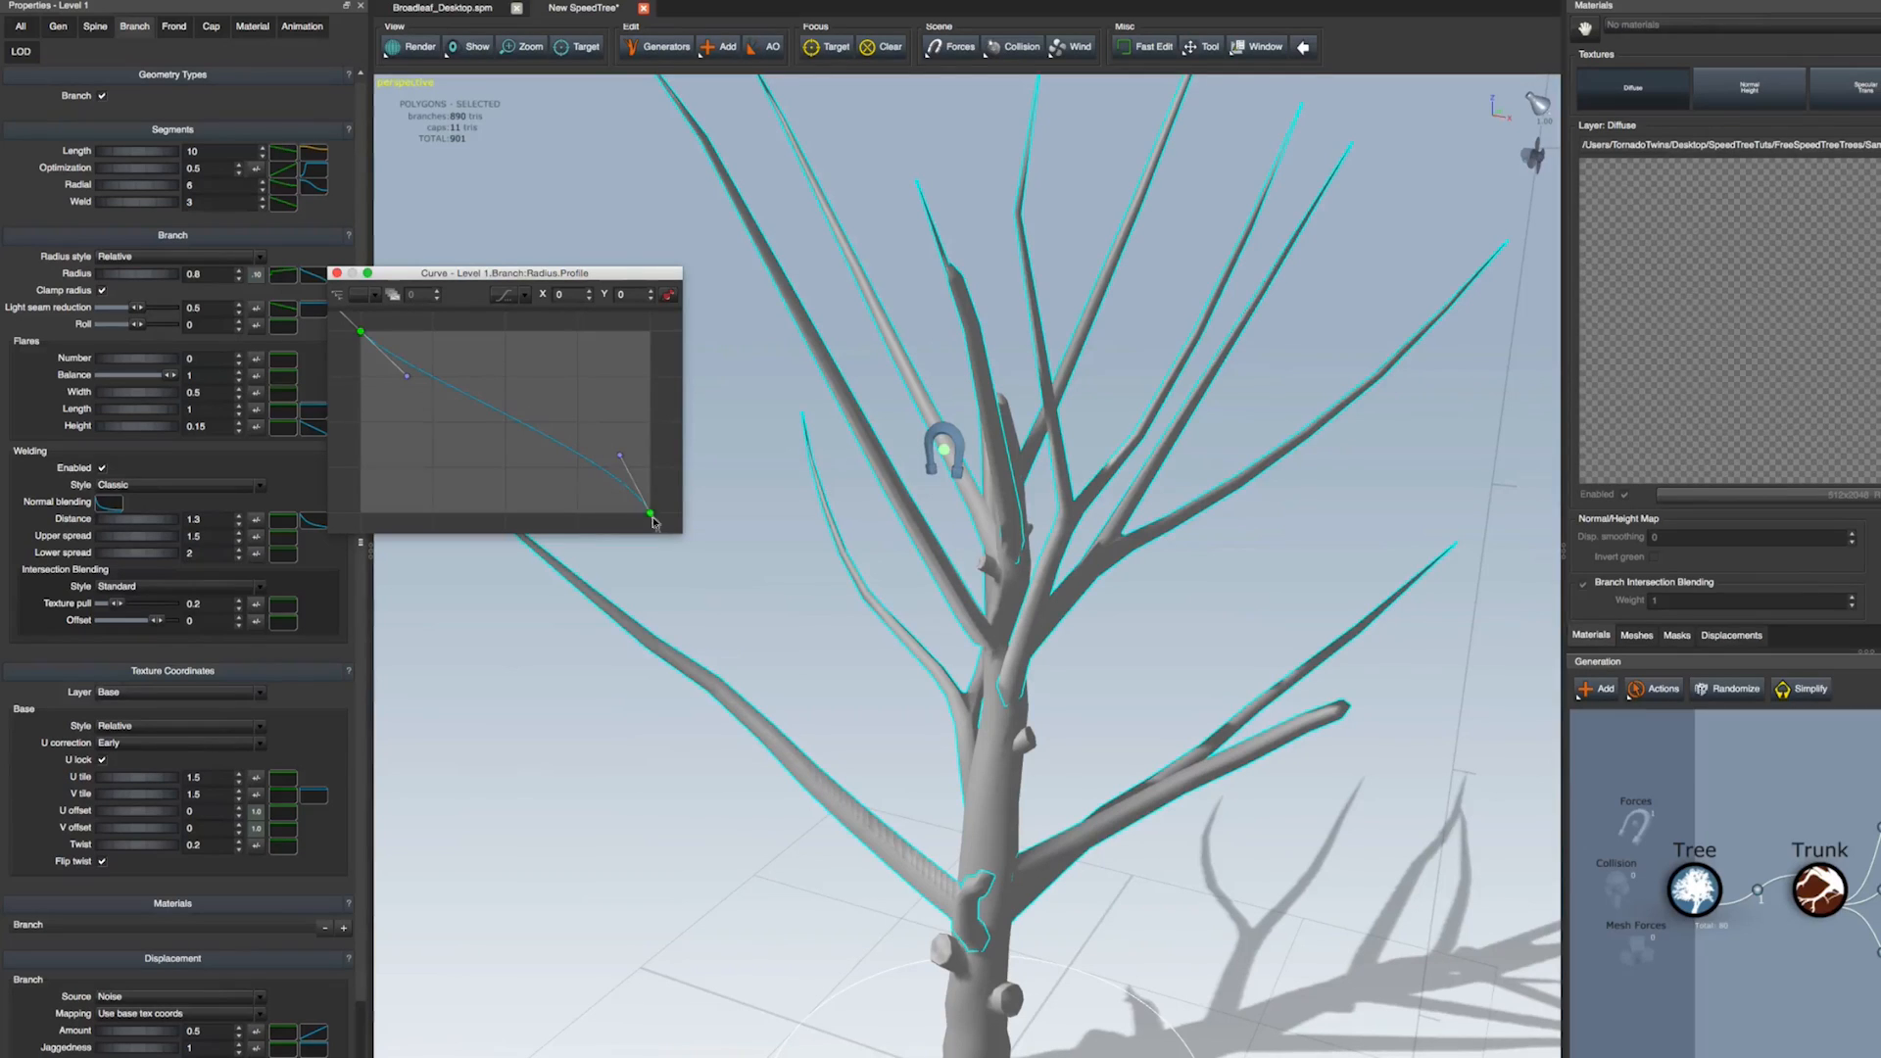
left_click_drag(653, 515, 650, 441)
scroll(1054, 654, "down", 5)
scroll(1063, 666, "up", 1)
middle_click_drag(990, 598, 1047, 675)
left_click(337, 273)
scroll(1051, 702, "down", 2)
scroll(1050, 703, "up", 6)
left_click_drag(1050, 702, 873, 416)
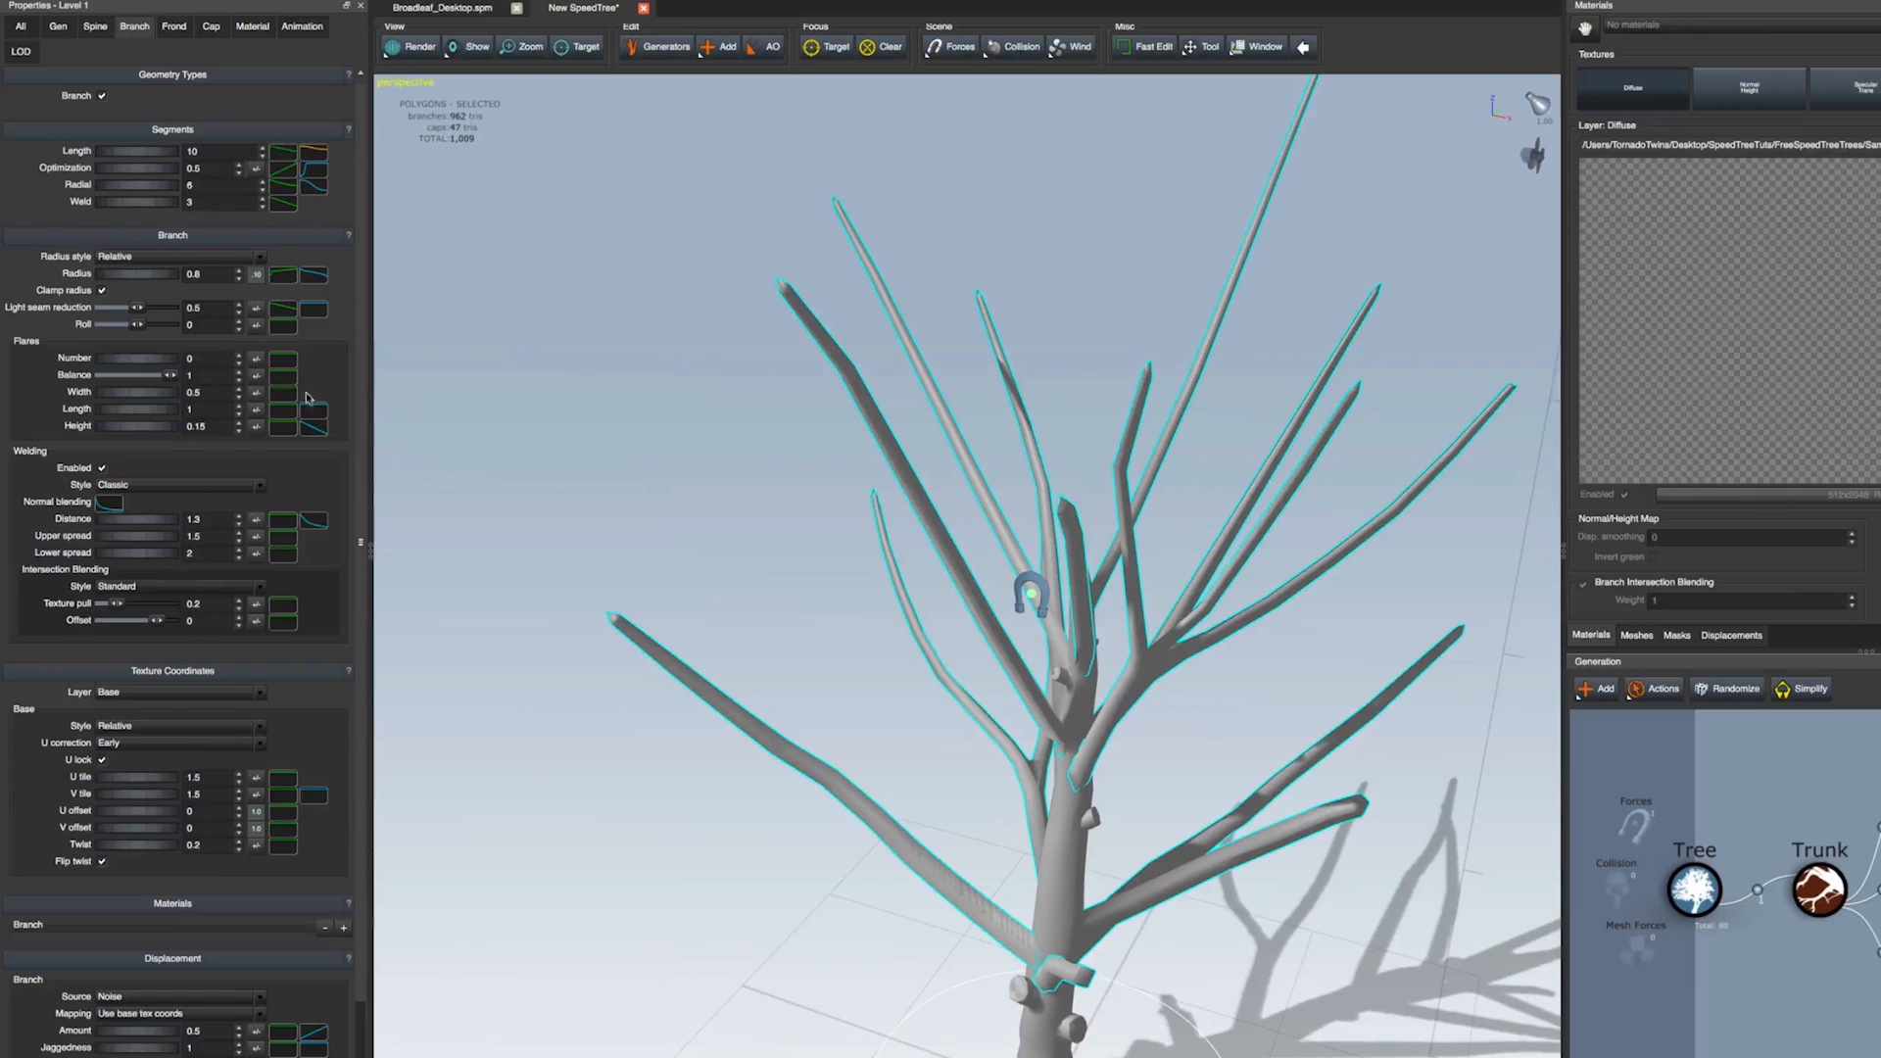
Set the Level 1 branches' spine length percentage to 0.67 and start angle to 0.34
left_click(95, 26)
left_click_drag(162, 244, 145, 250)
left_click_drag(627, 680, 682, 682)
left_click_drag(155, 280, 157, 281)
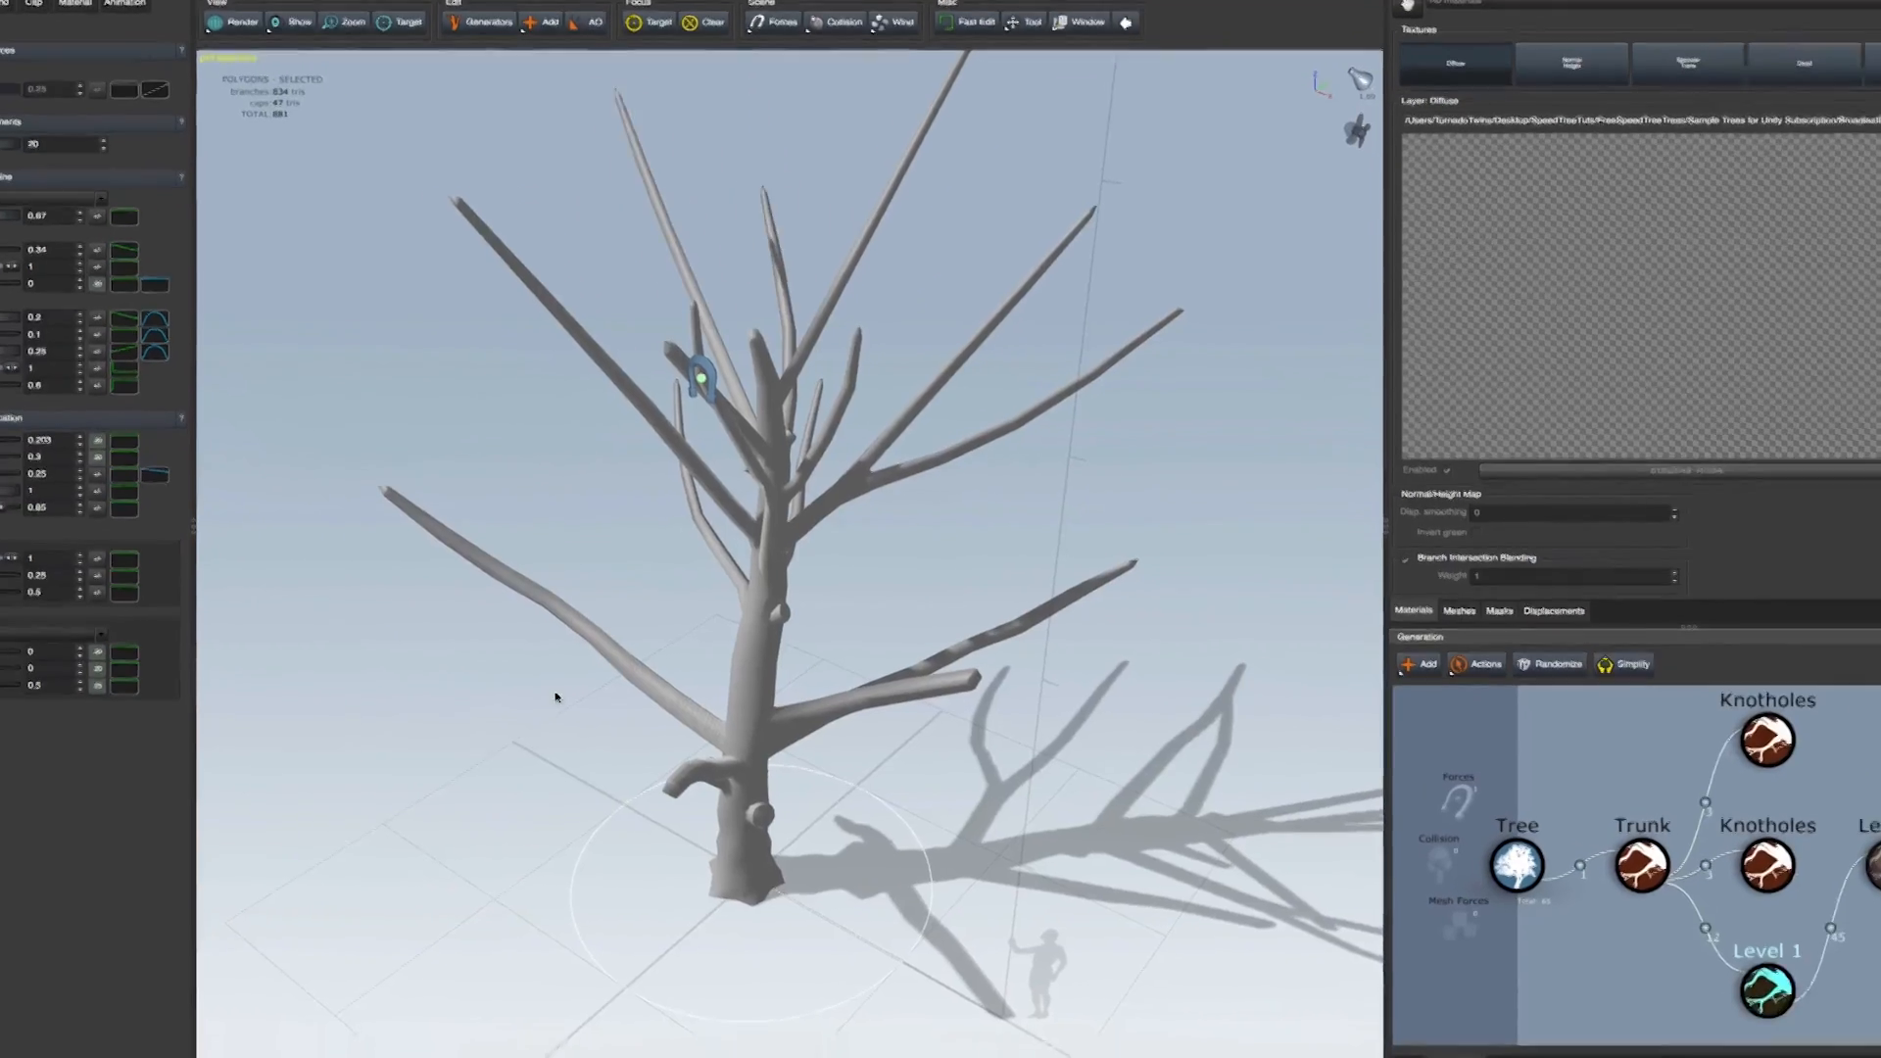
left_click_drag(735, 721, 918, 704)
left_click_drag(633, 666, 539, 676)
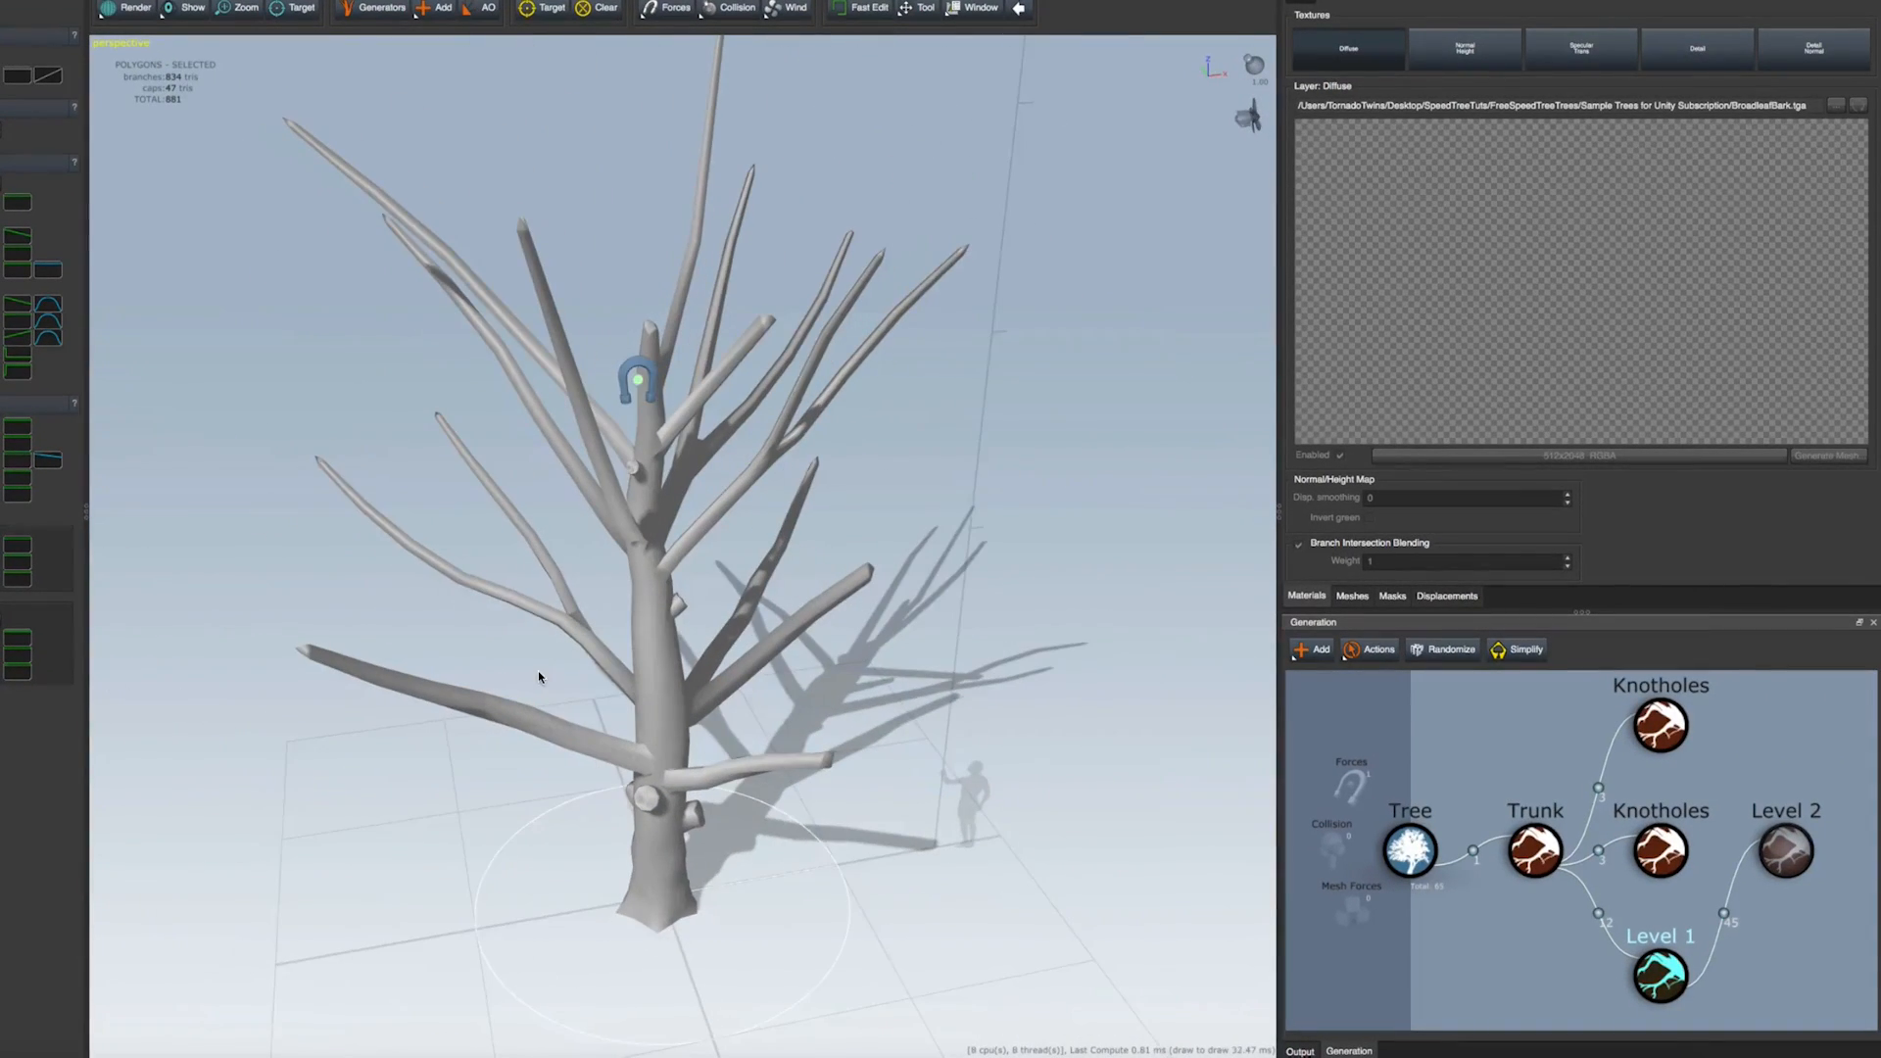
Unhide the Level 2 branch generator and keep its branches selected for editing
left_click(1783, 844)
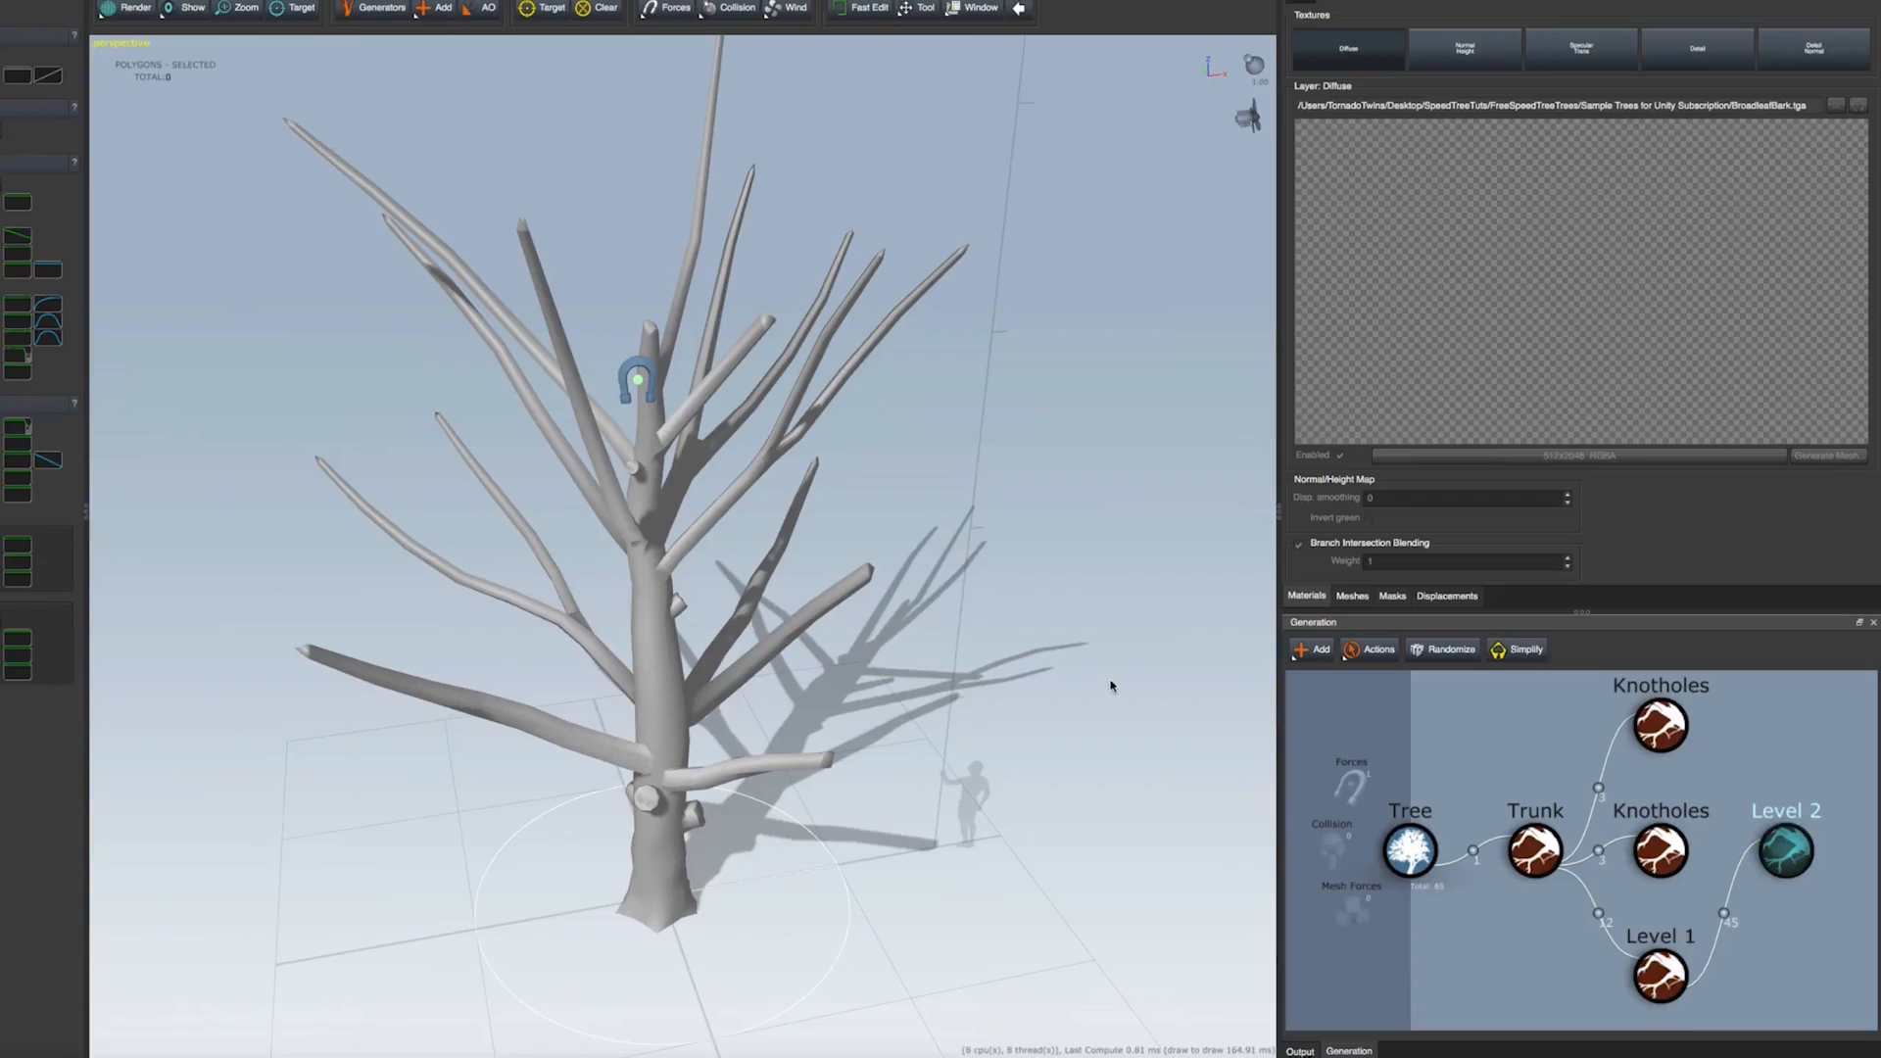
key("h")
scroll(806, 659, "down", 3)
scroll(807, 659, "up", 5)
left_click_drag(806, 675, 711, 690)
left_click(311, 779)
left_click(734, 731)
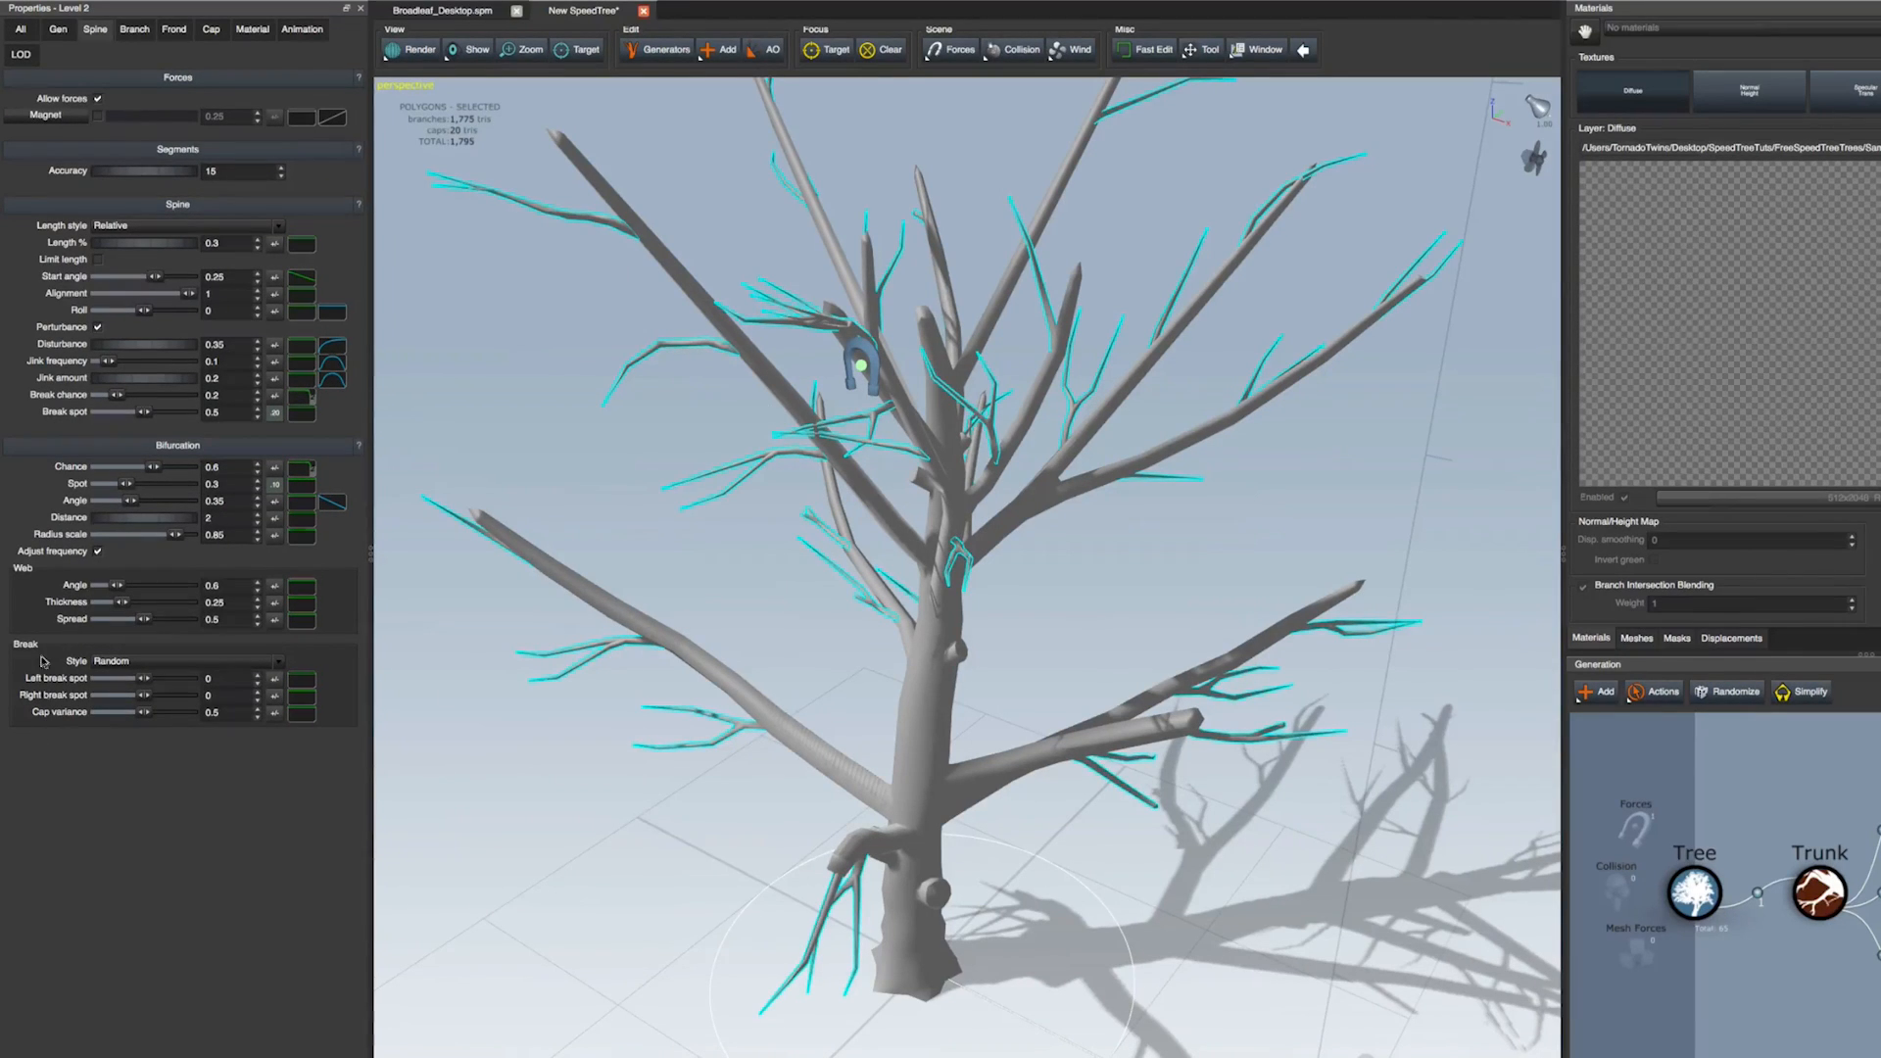
Set the Level 2 branches' bifurcation chance to 0.127
left_click(18, 30)
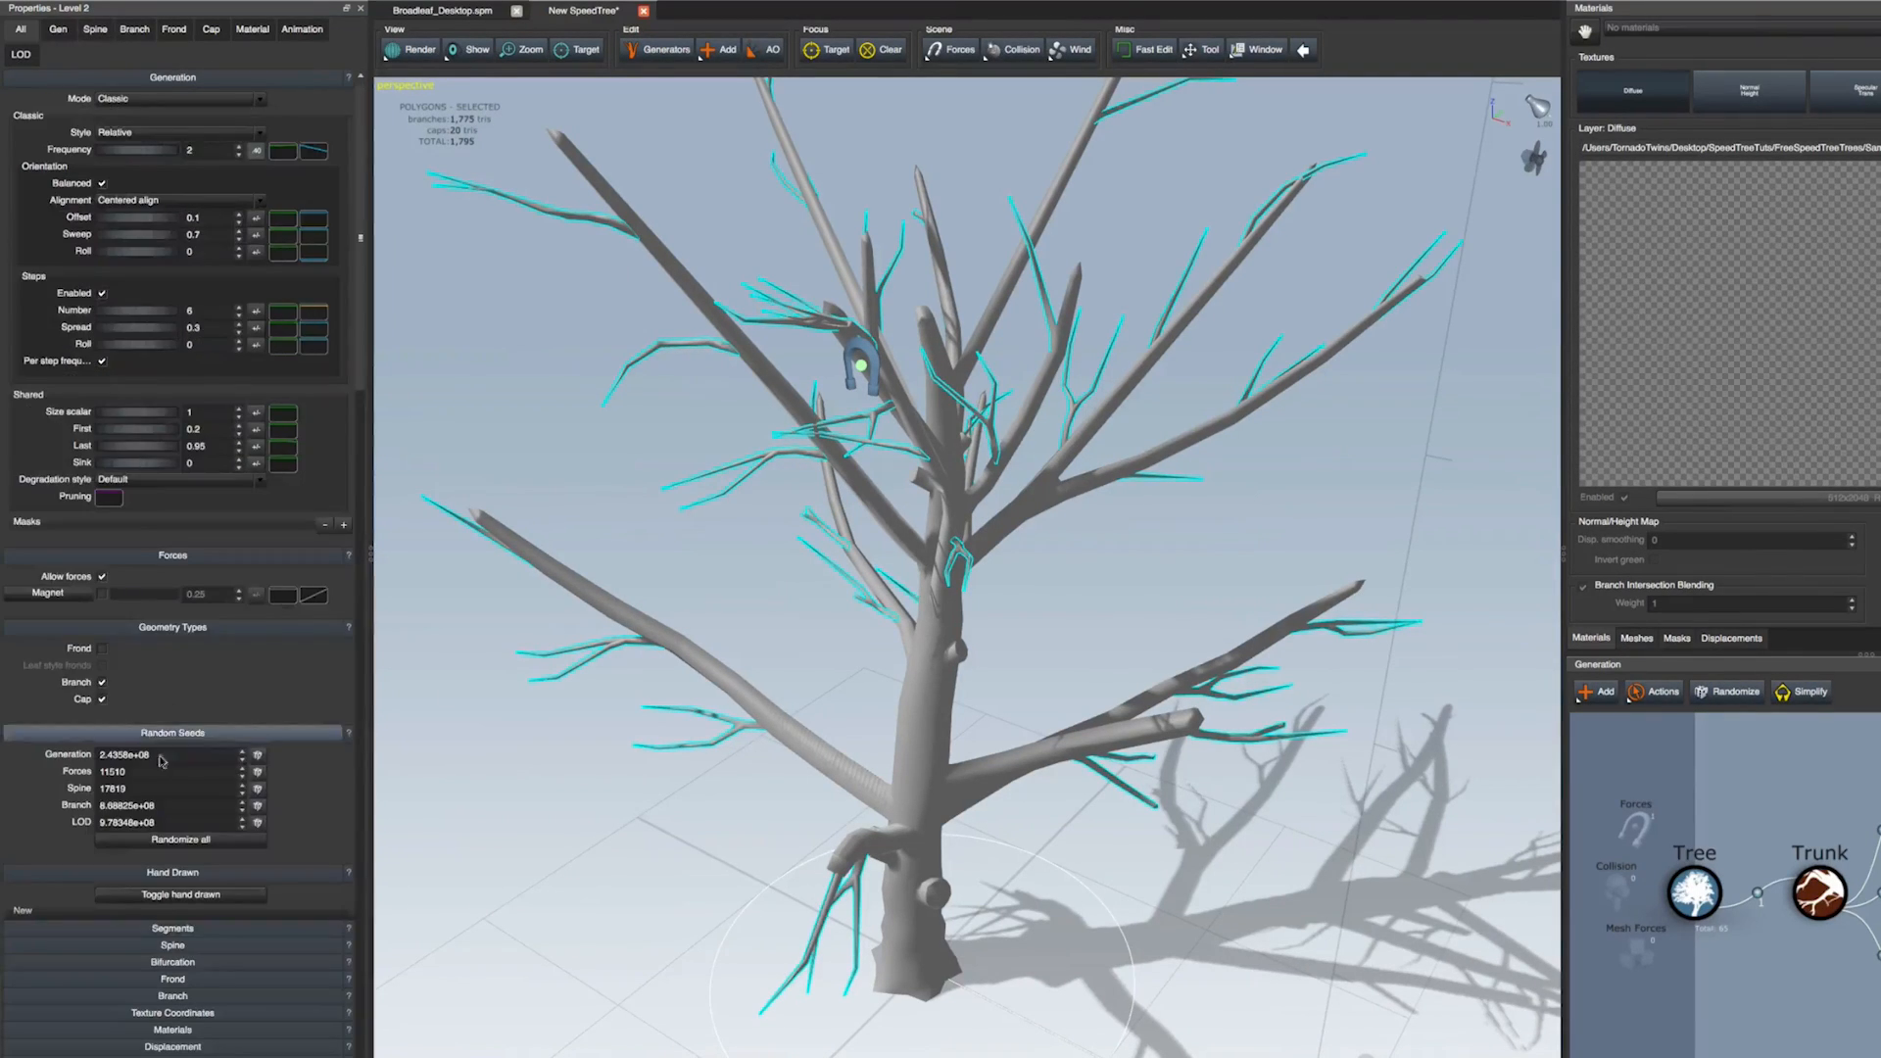
scroll(144, 948, "down", 5)
scroll(144, 949, "down", 1)
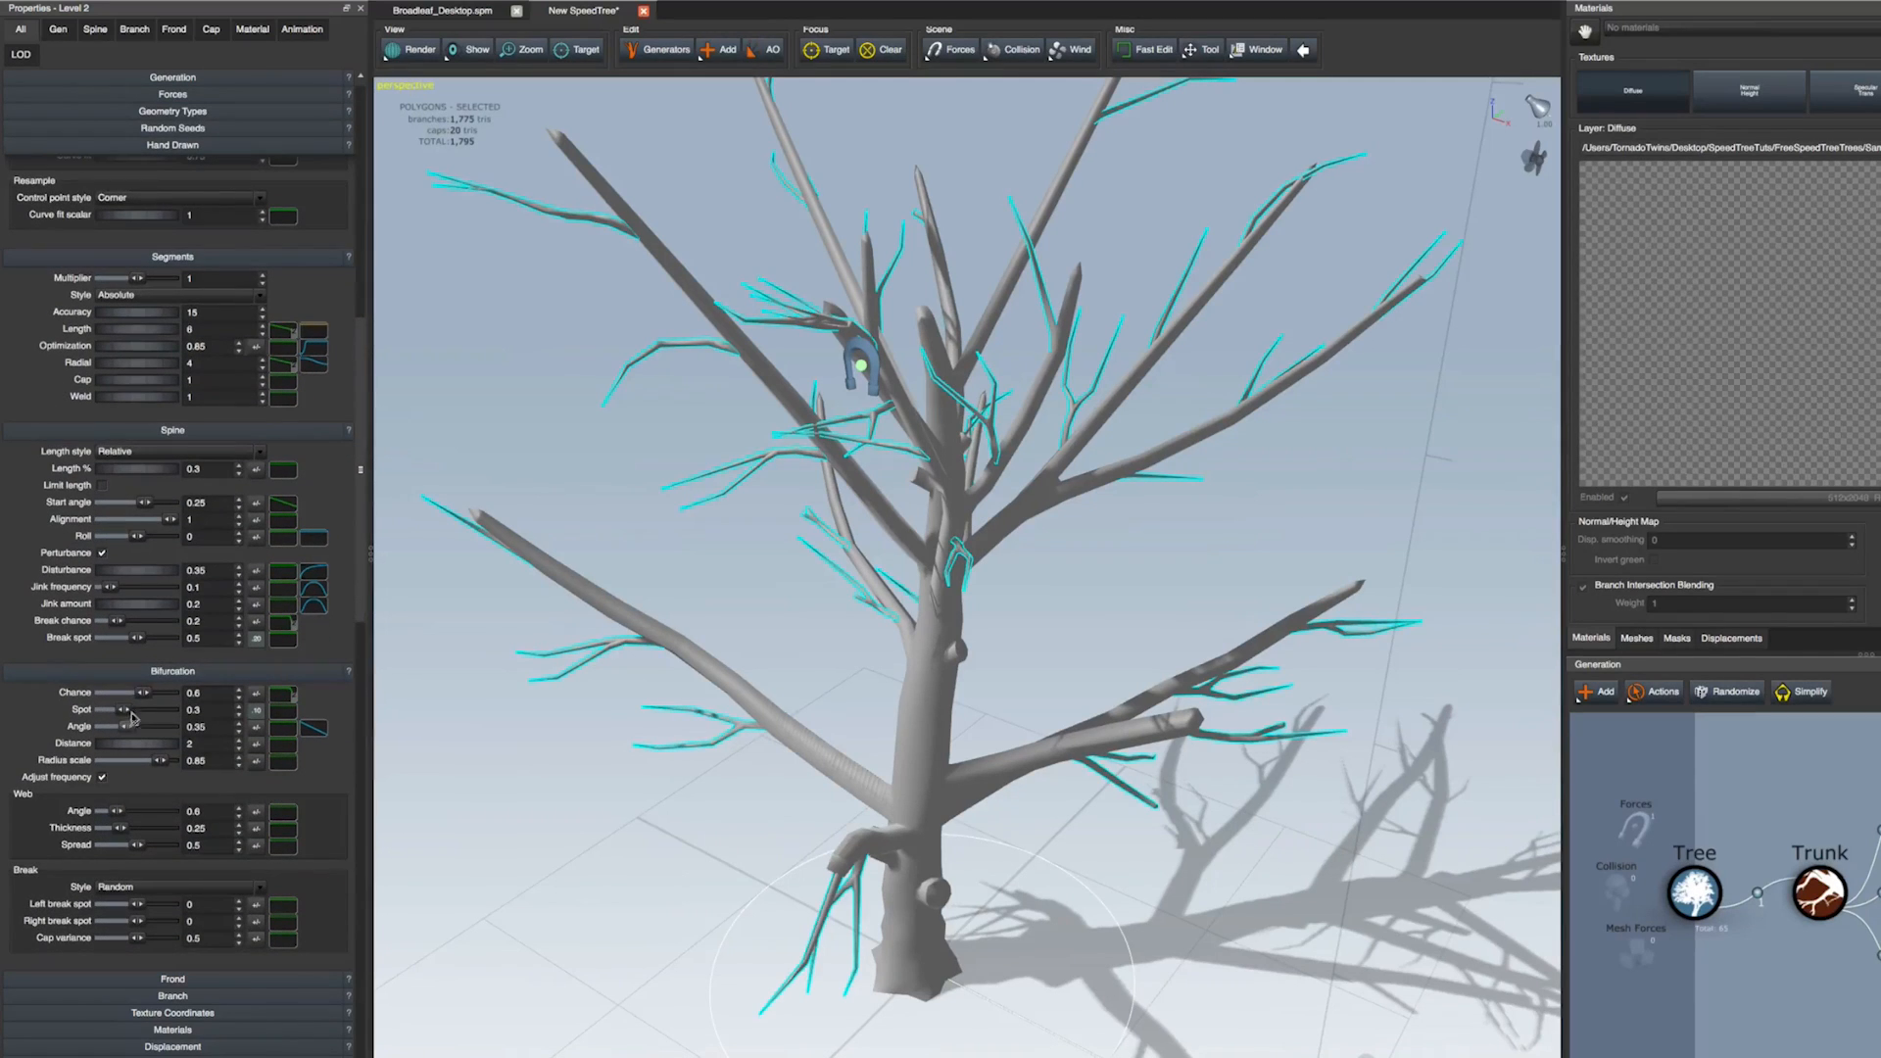
left_click_drag(144, 701, 112, 696)
mouse_move(995, 869)
left_mouse_down()
mouse_move(954, 857)
mouse_move(992, 823)
mouse_move(1009, 840)
left_mouse_up()
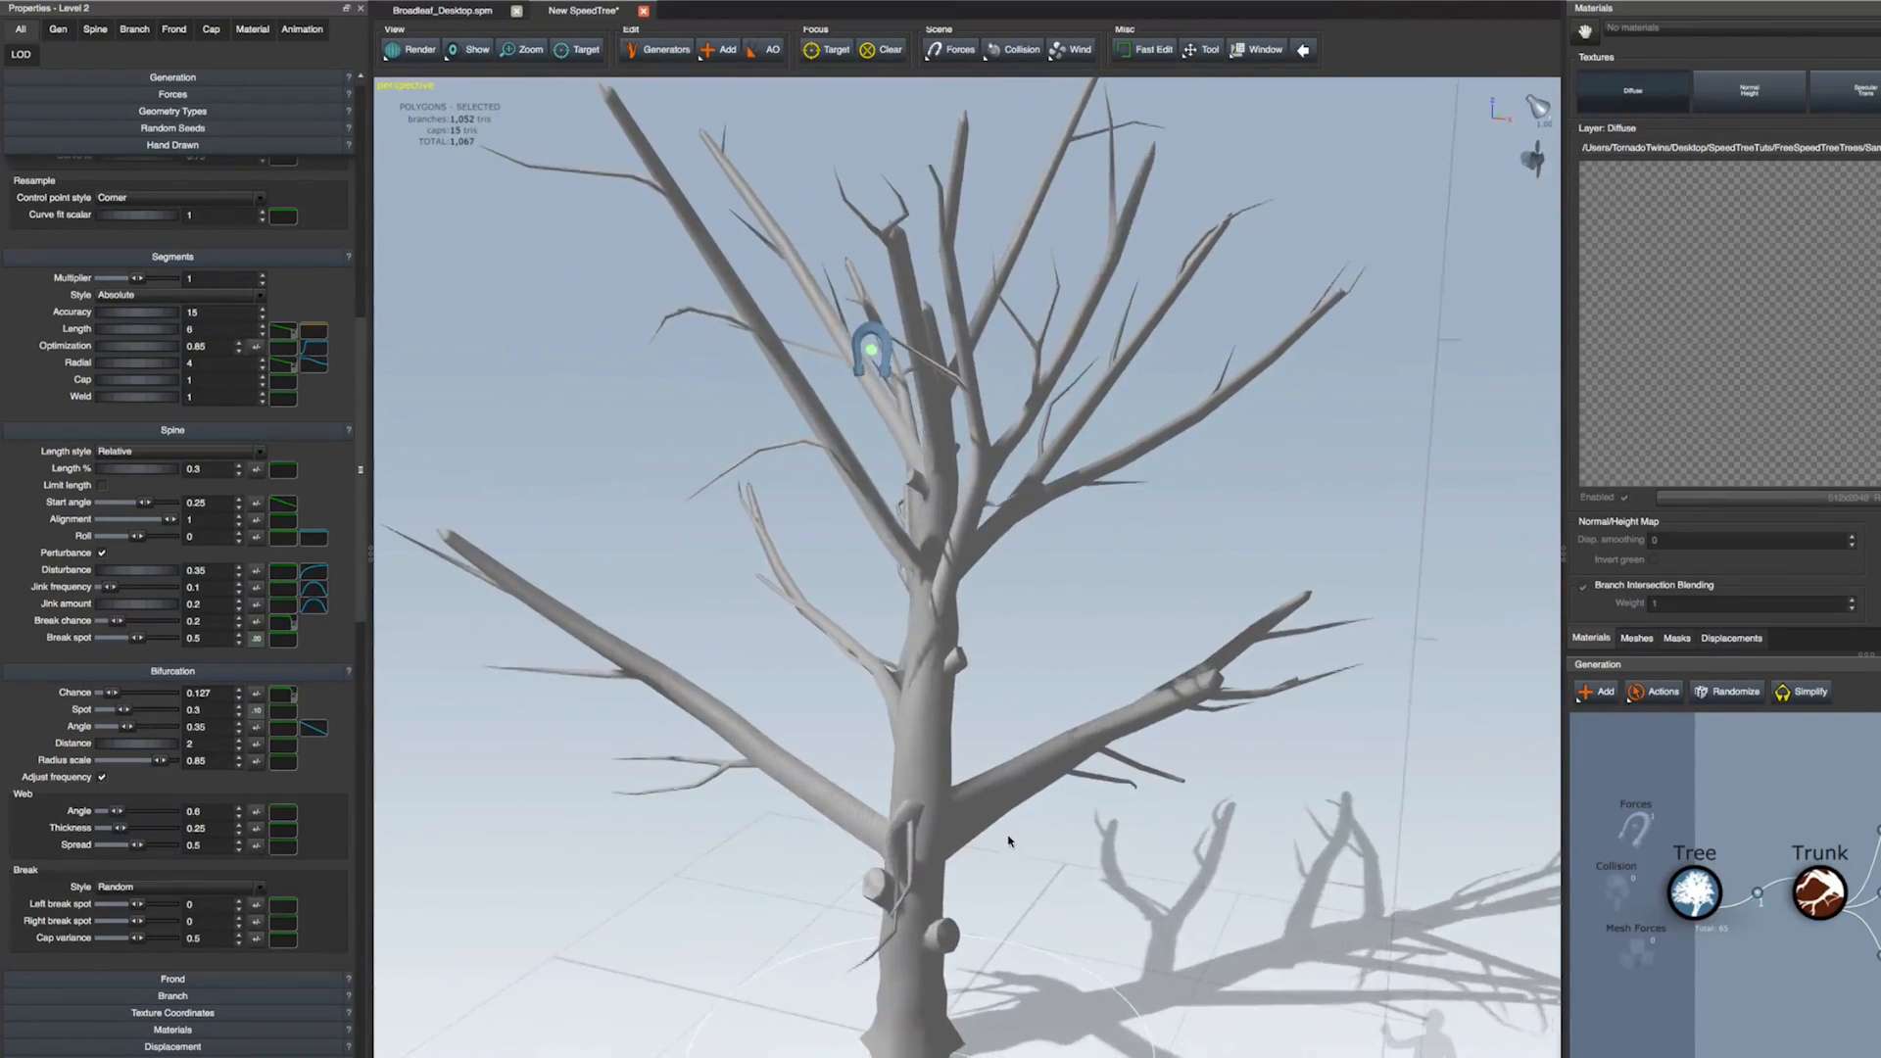
Switch the Level 2 branches' generation mode to Absolute steps and set the number of steps to 6
left_click(147, 77)
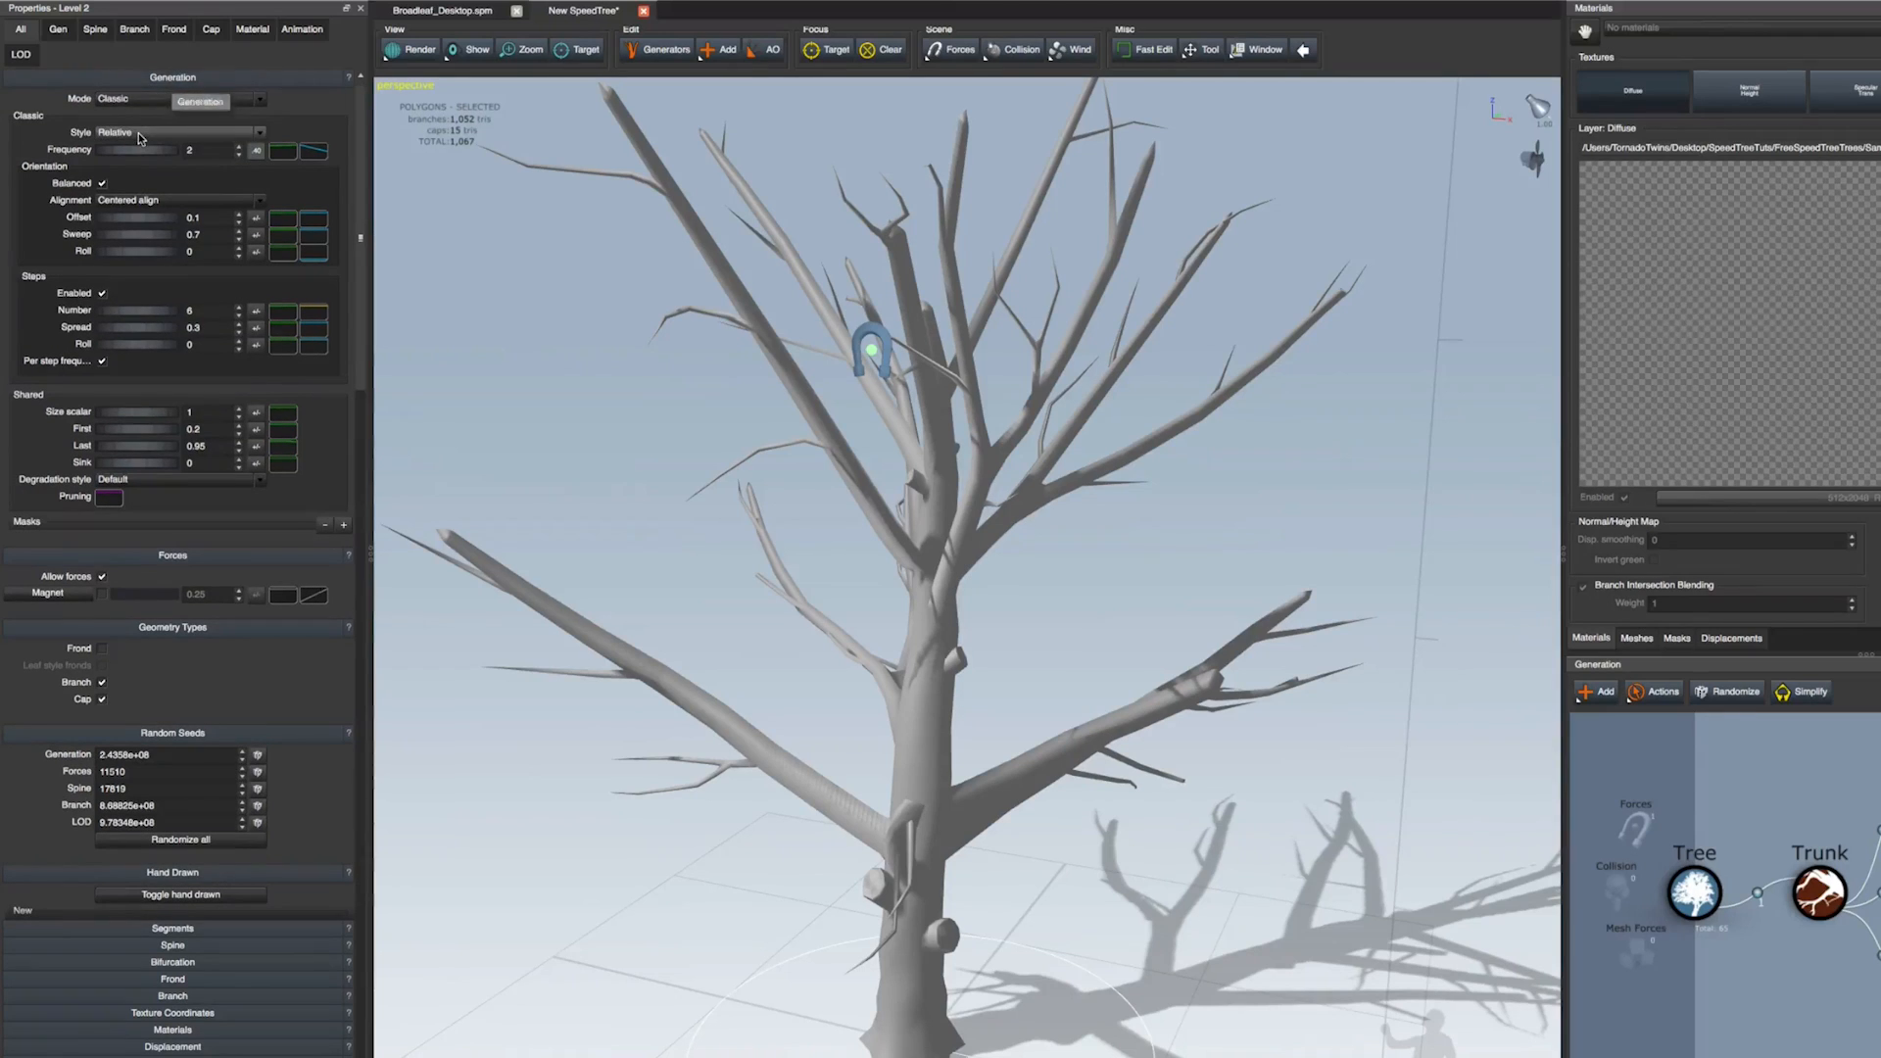
left_click(142, 100)
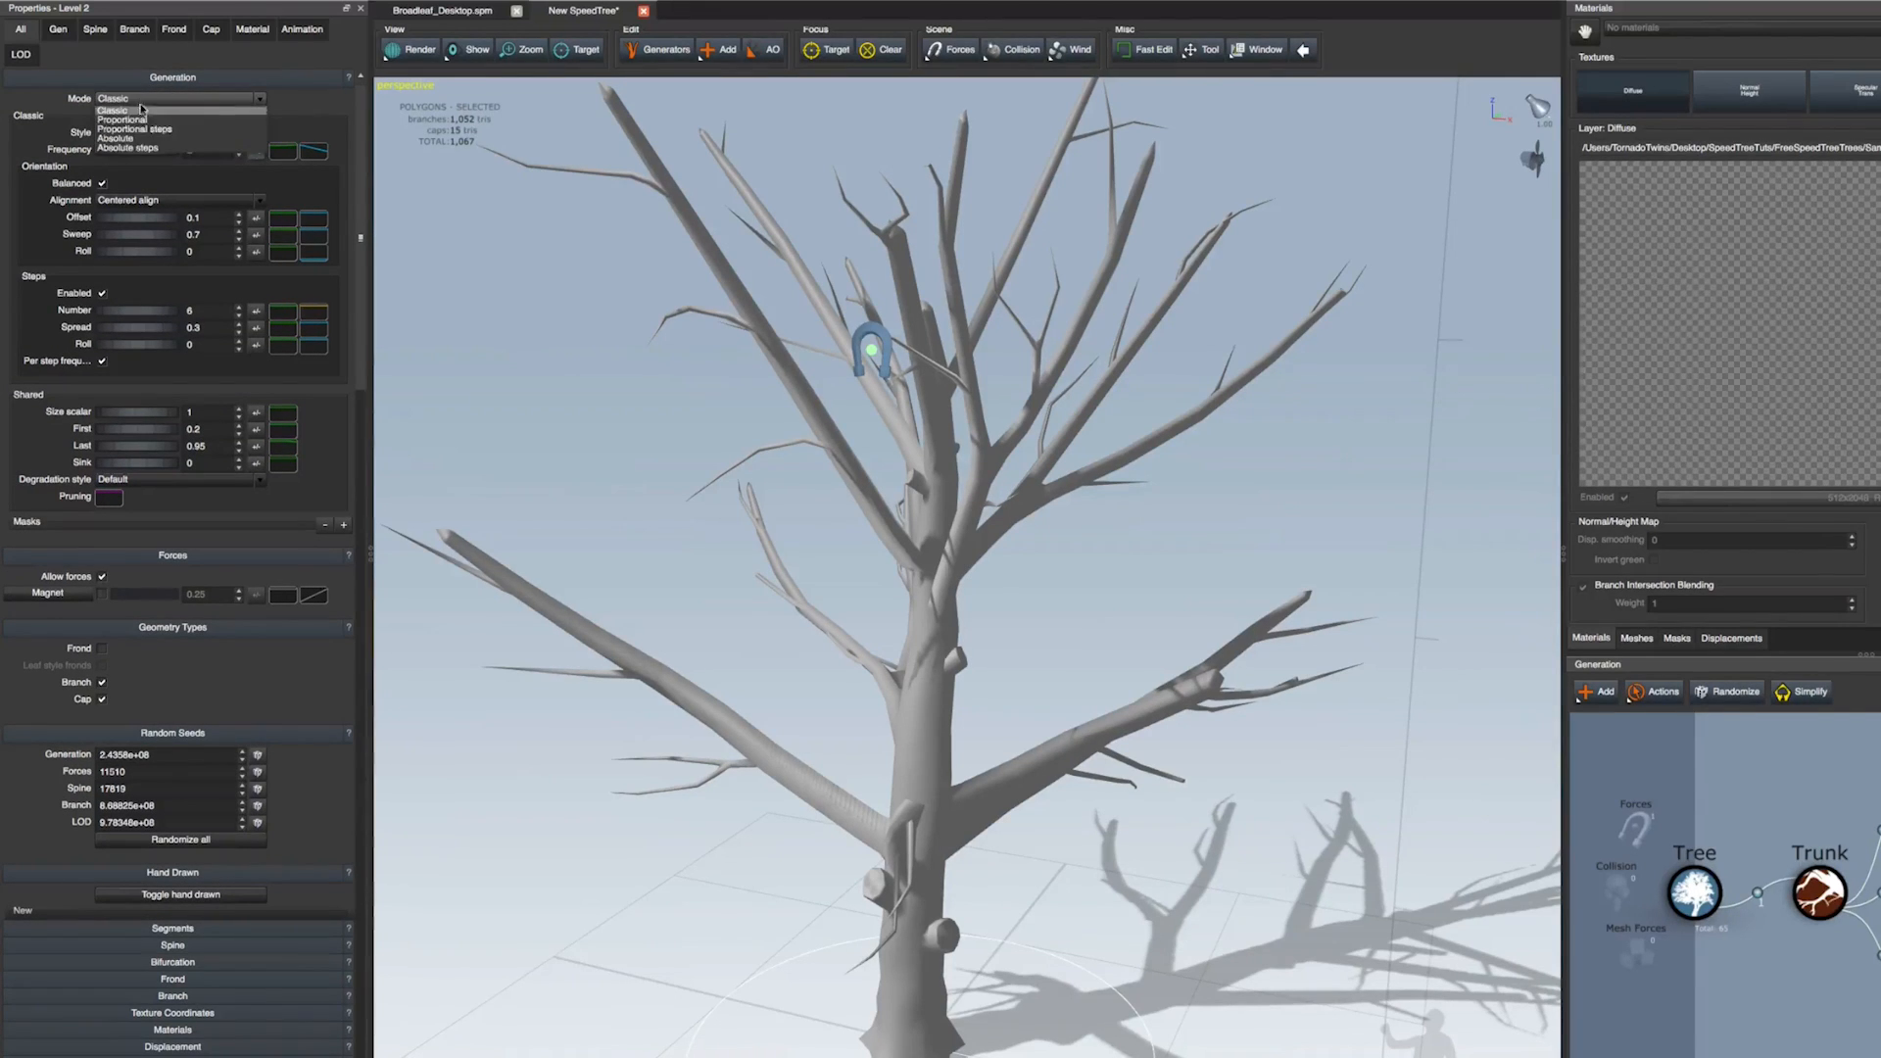
left_click(127, 148)
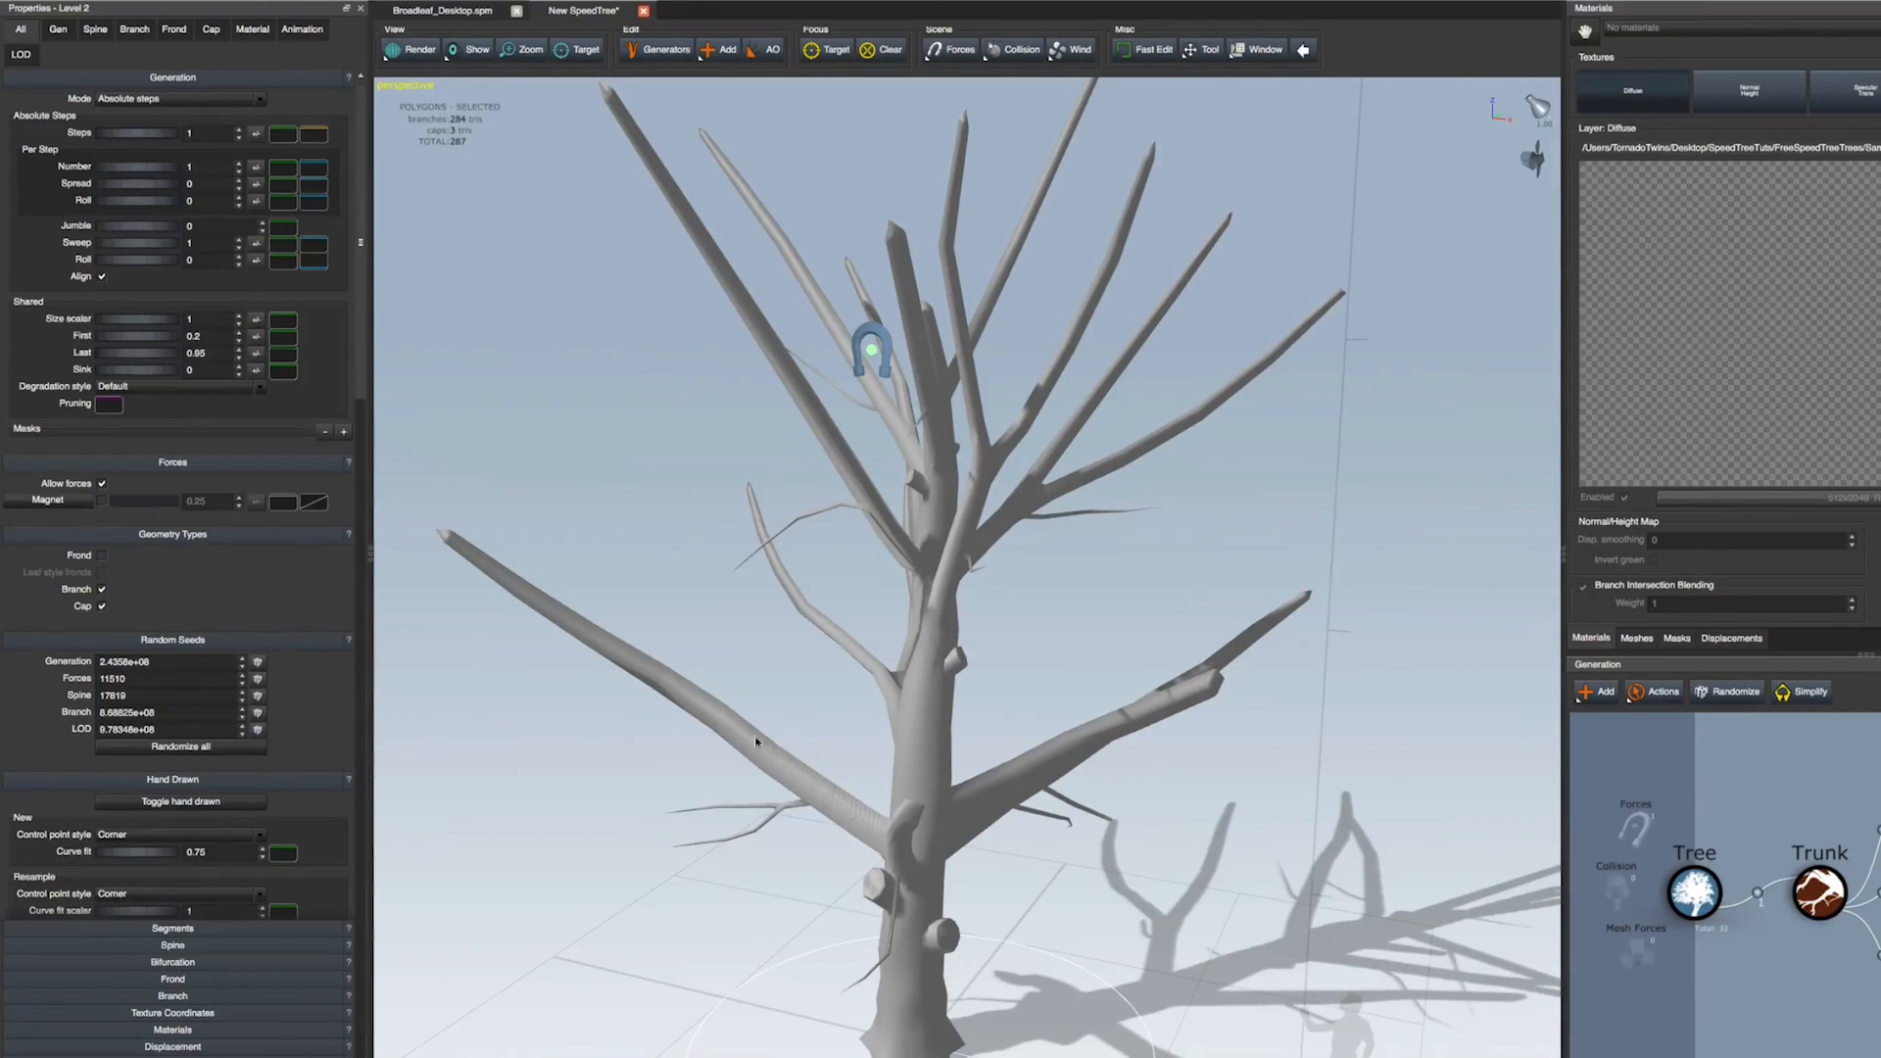
left_click_drag(775, 667, 744, 679)
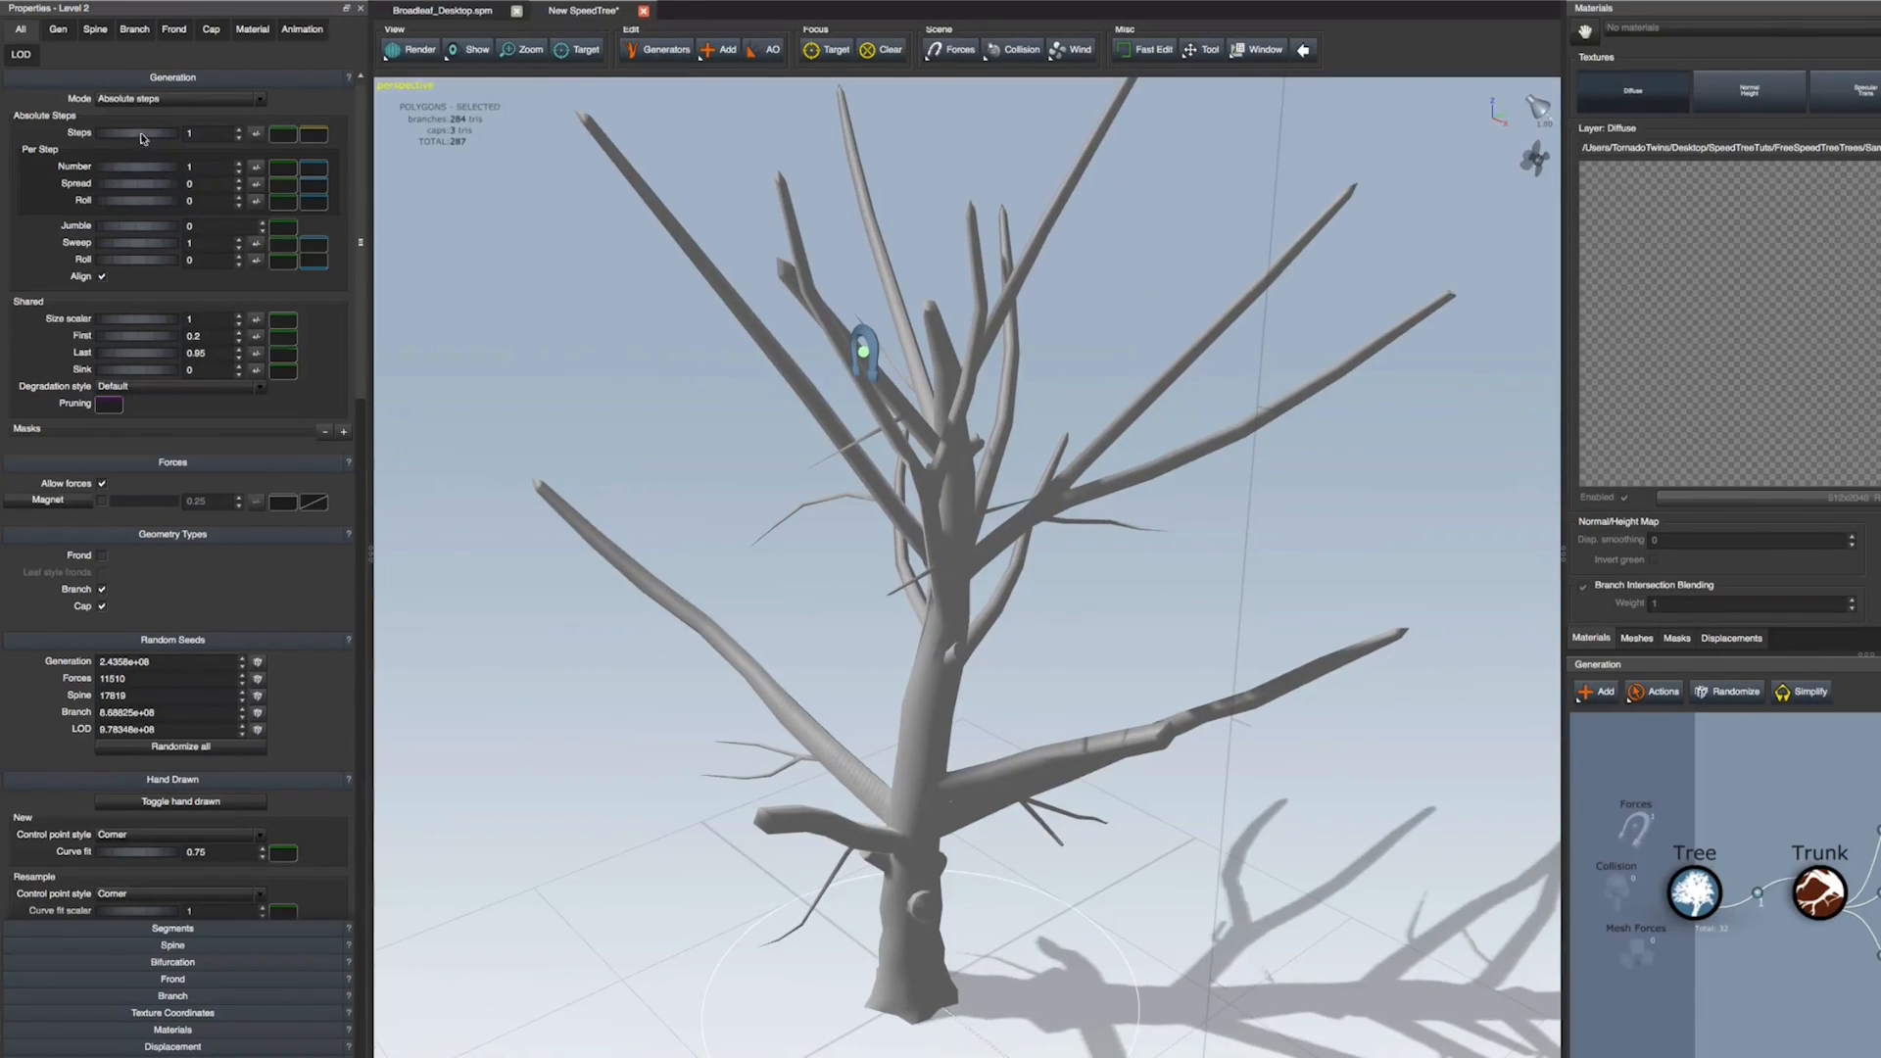
left_click_drag(142, 138, 203, 138)
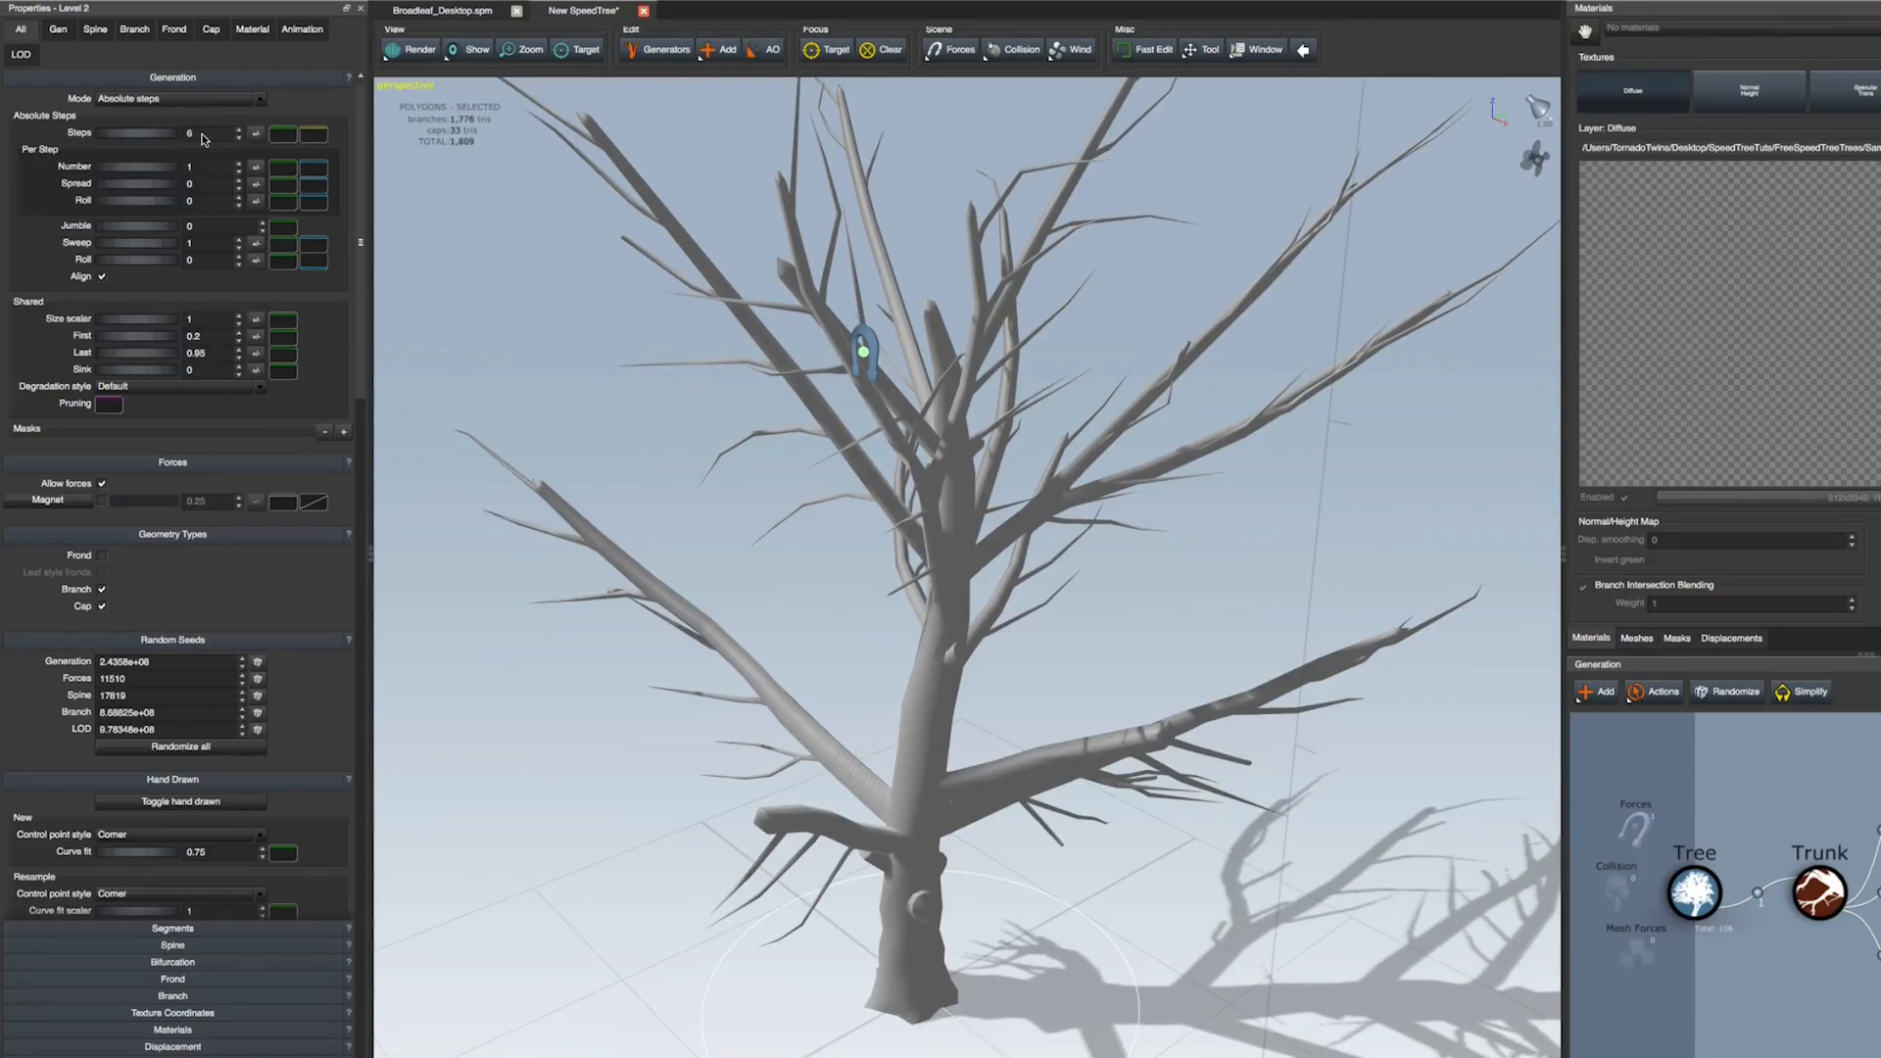
Set the Level 2 branches' per-step roll to 0.35 and per-step spread to 0.63
left_click_drag(747, 662, 836, 751)
left_click_drag(1130, 622, 460, 494)
left_click_drag(130, 206, 161, 203)
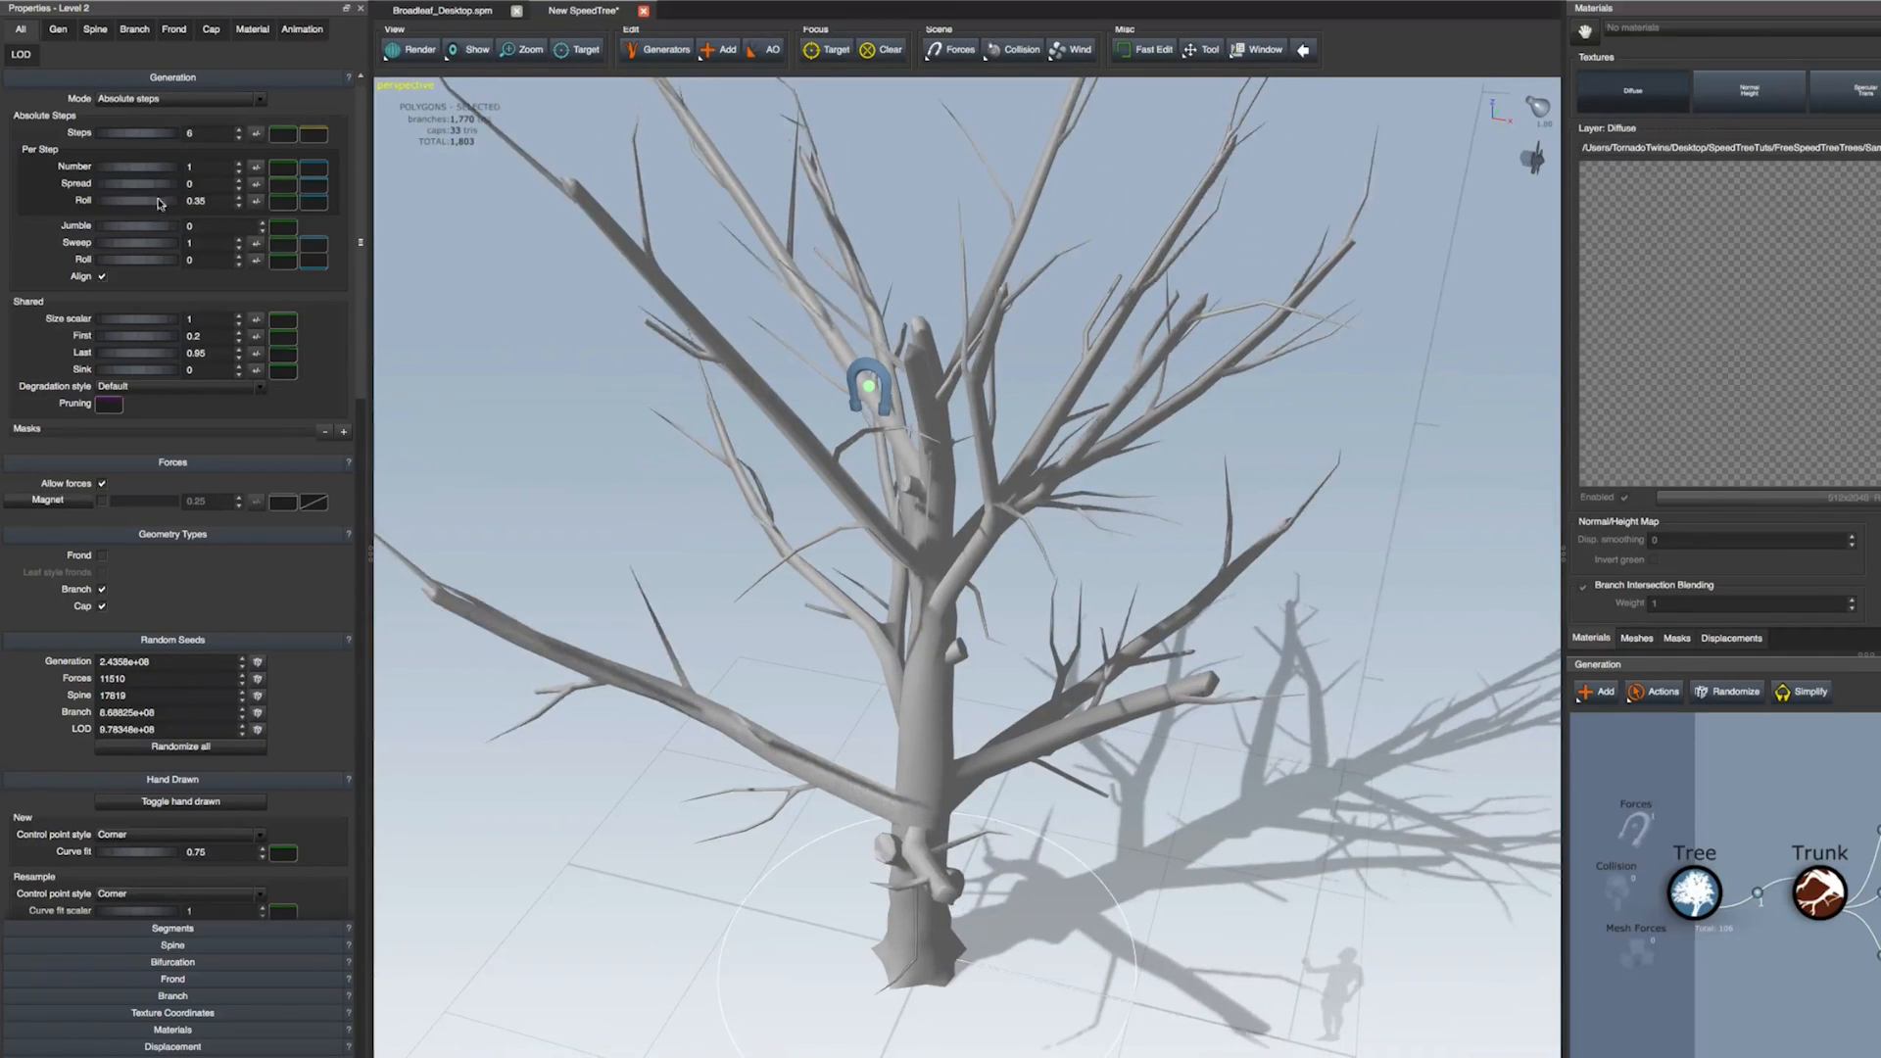
left_click_drag(807, 651, 768, 632)
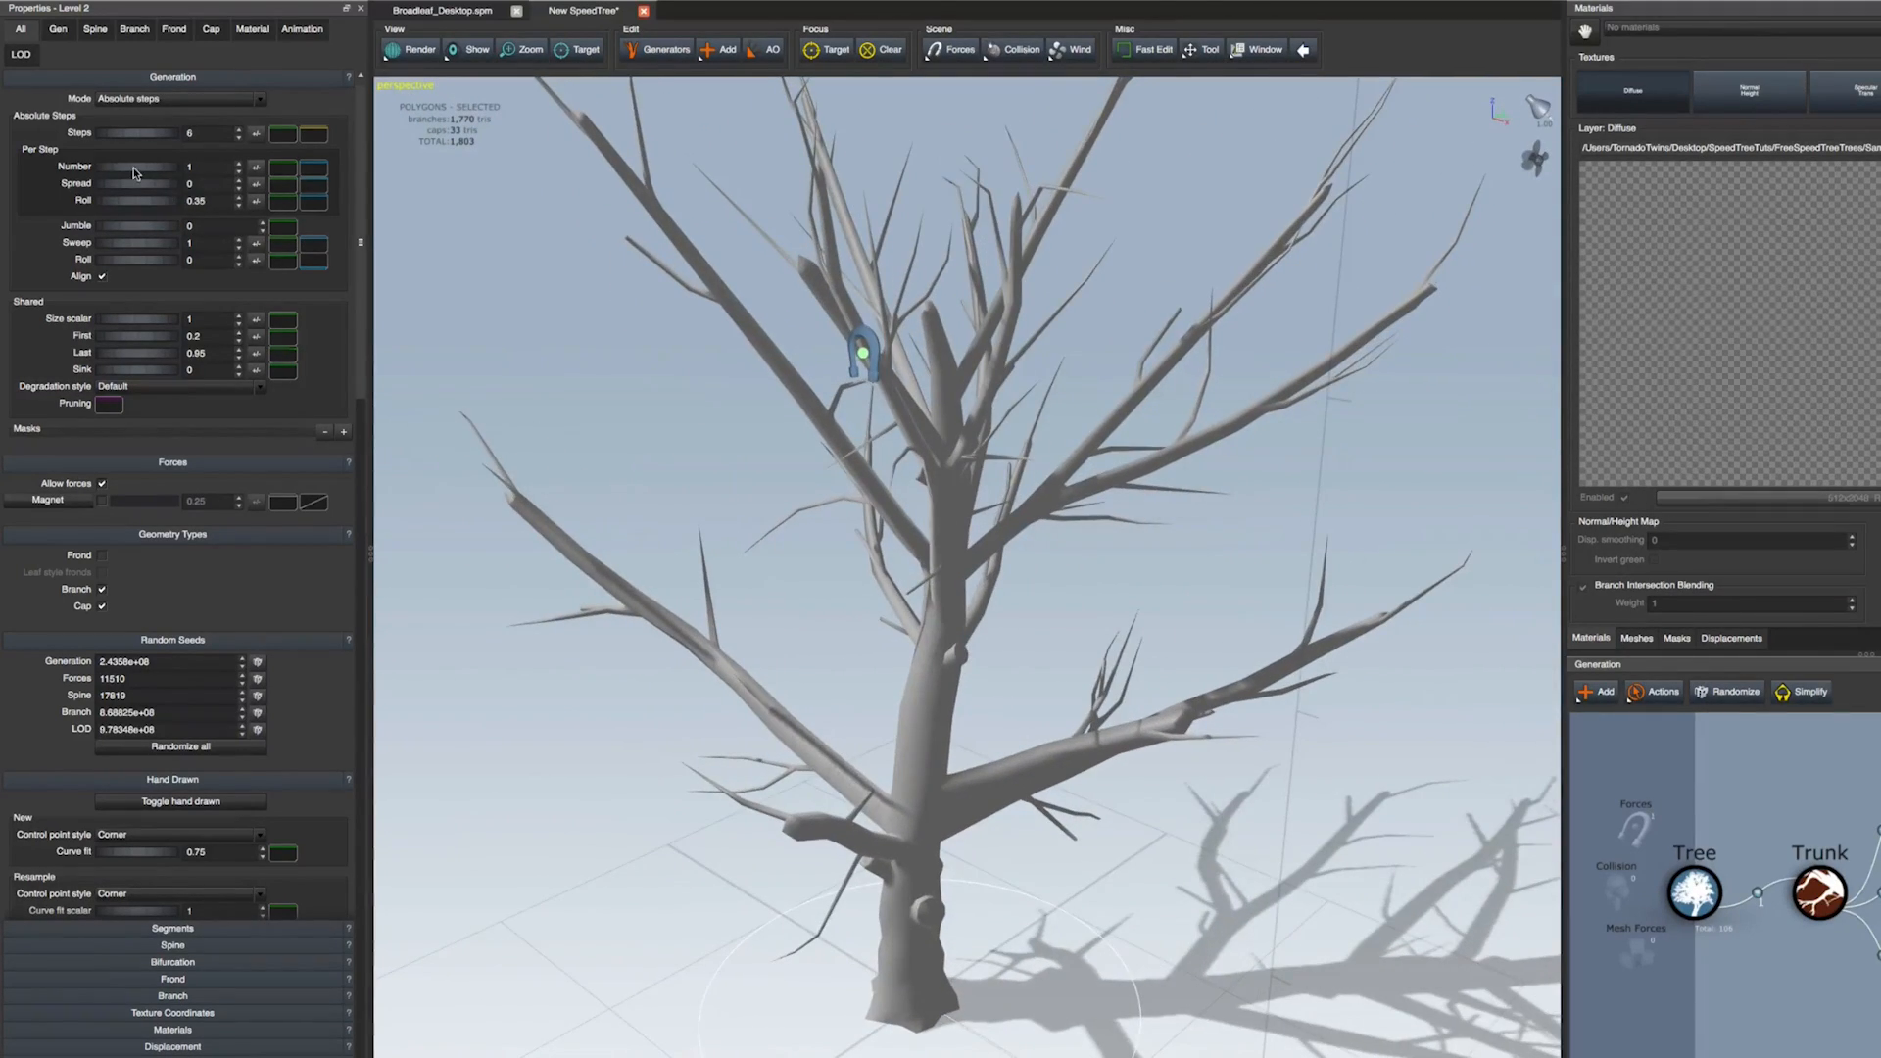
left_click_drag(132, 185, 178, 179)
left_click_drag(643, 382, 818, 463)
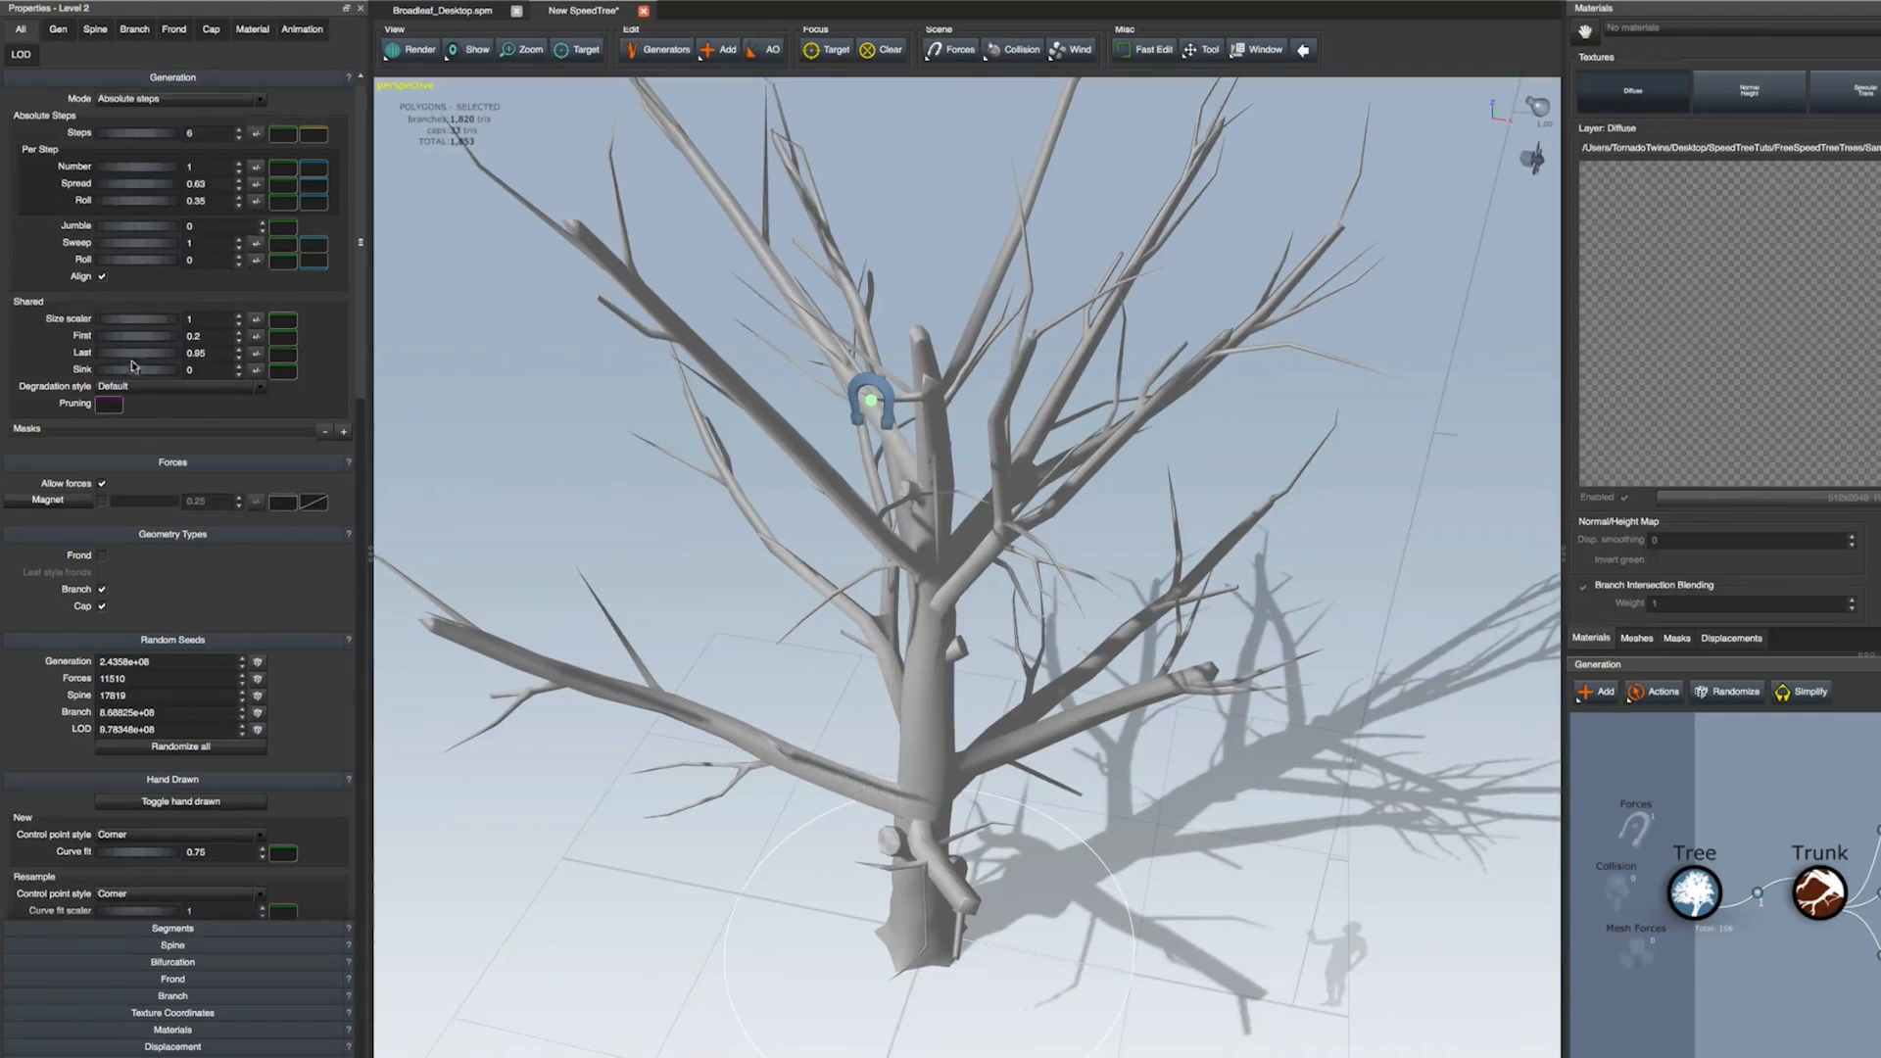
Lengthen the Level 2 branches by setting their spine length percentage to 0.54
left_click(95, 28)
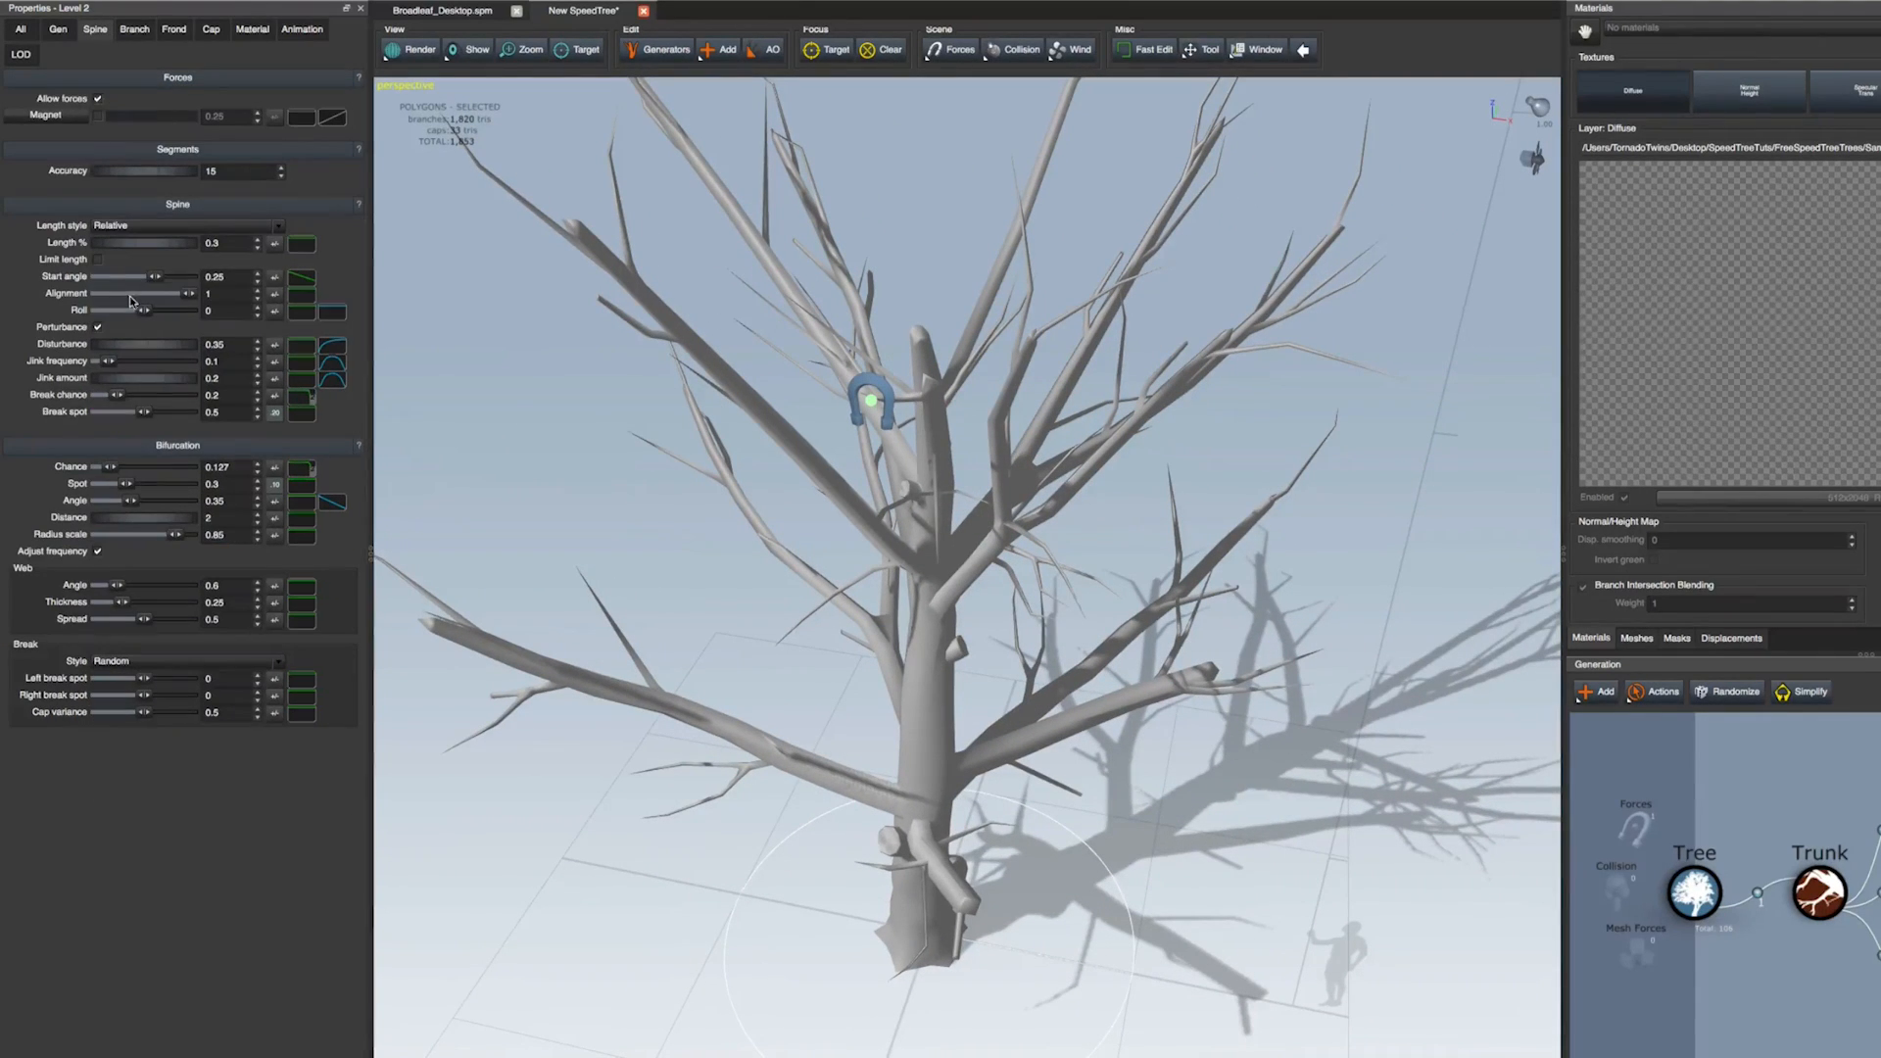
left_click_drag(117, 246, 141, 246)
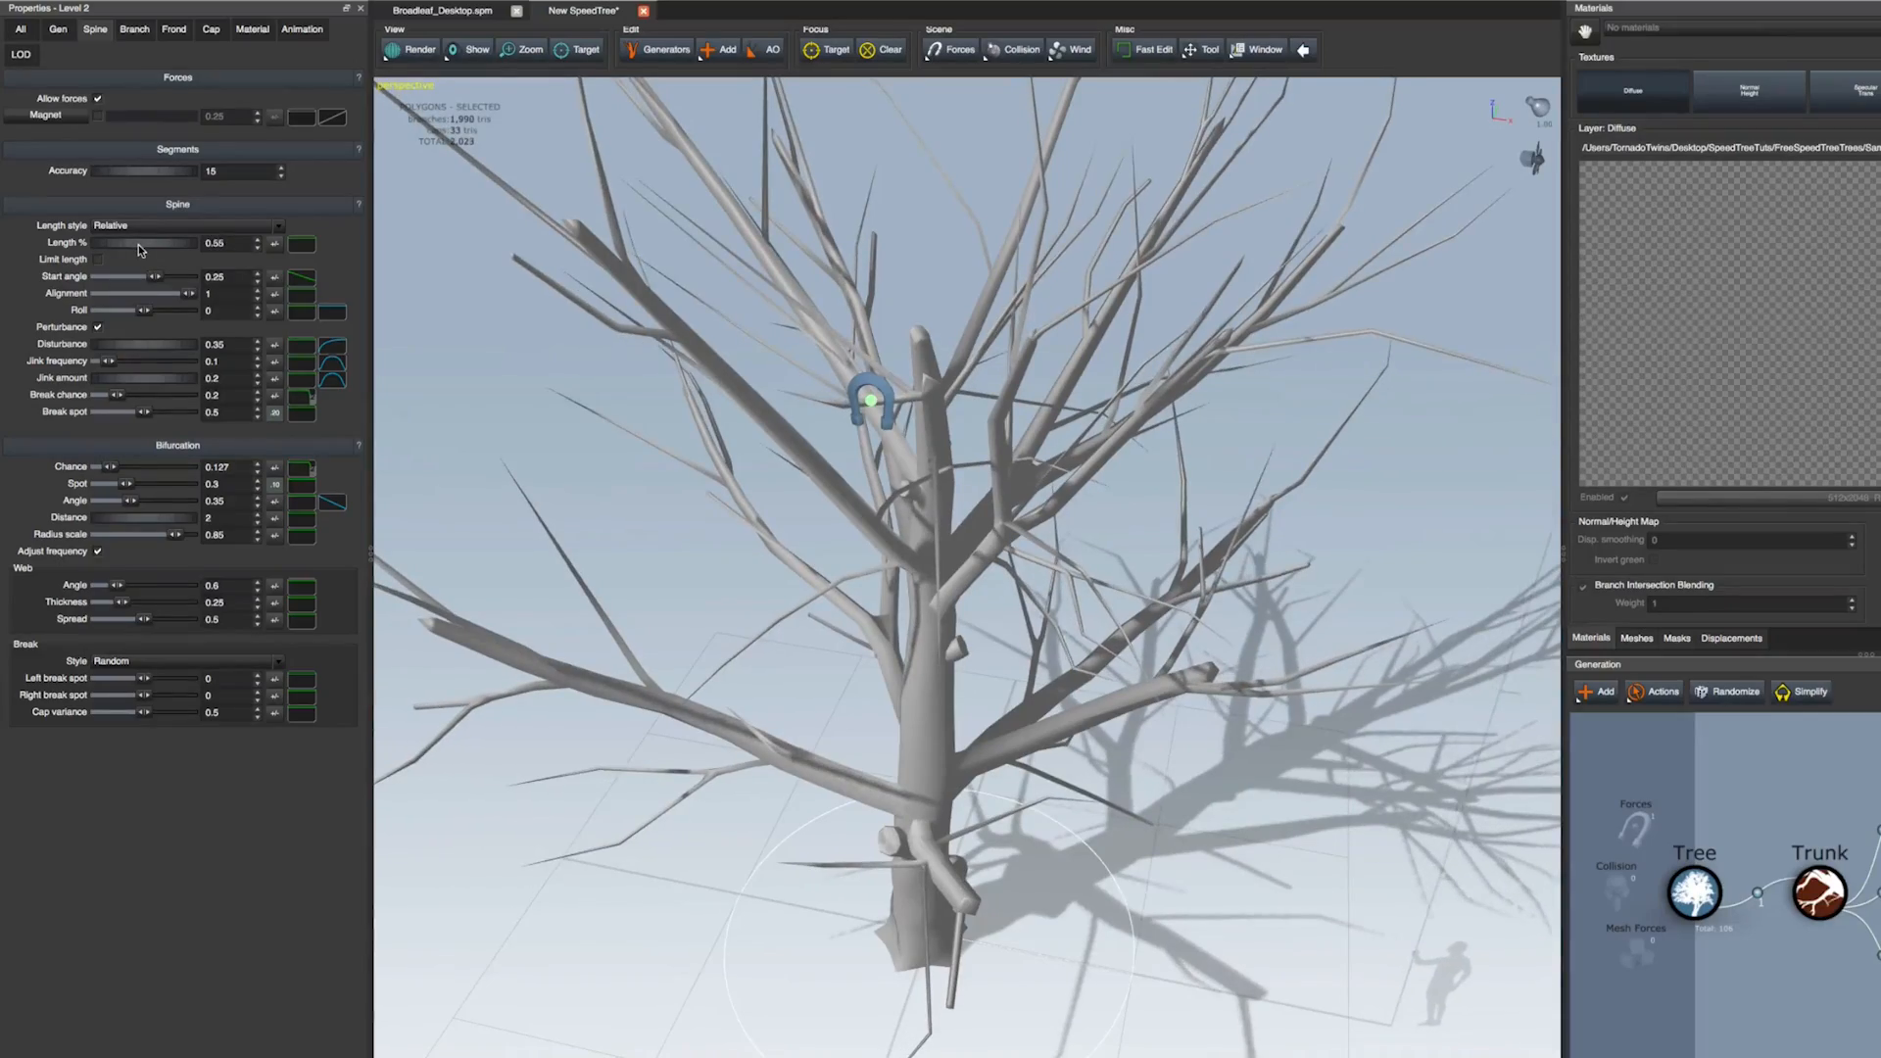
left_click_drag(754, 675, 957, 787)
right_click_drag(958, 786, 812, 574)
left_click_drag(569, 670, 826, 729)
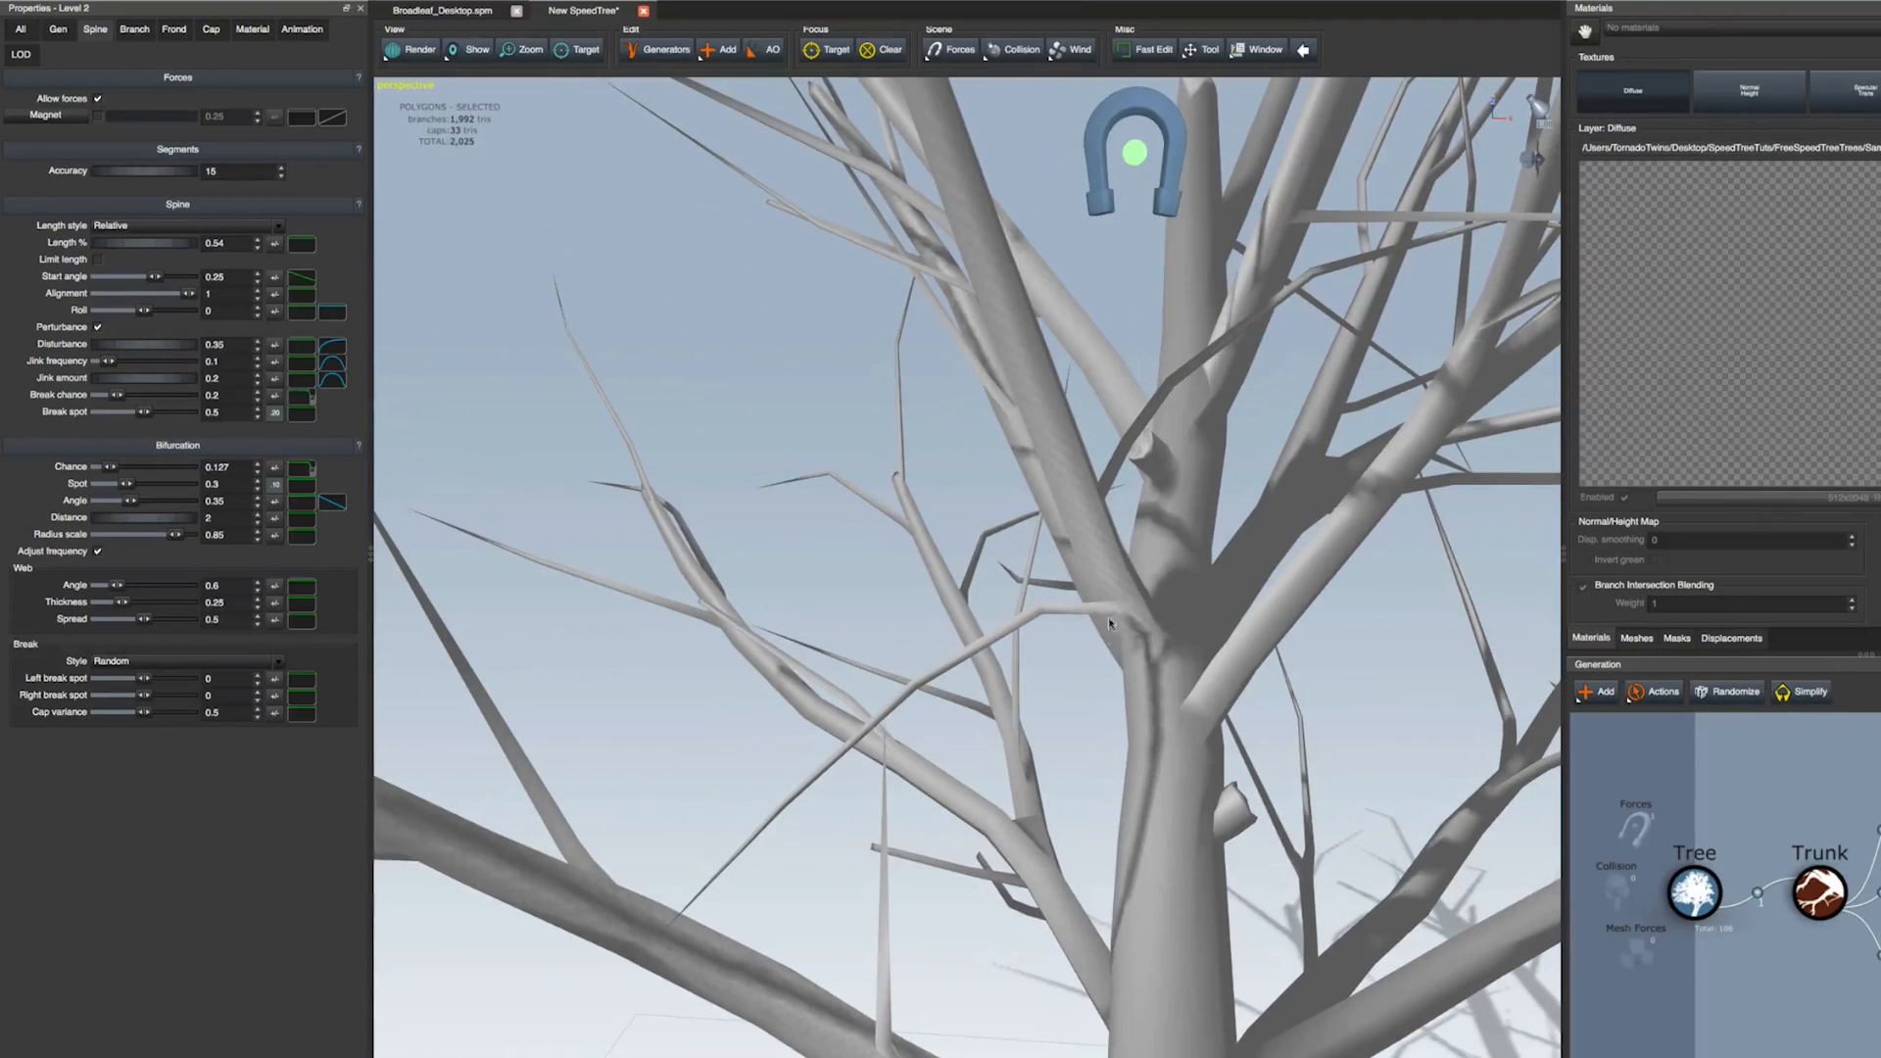
scroll(1077, 668, "down", 6)
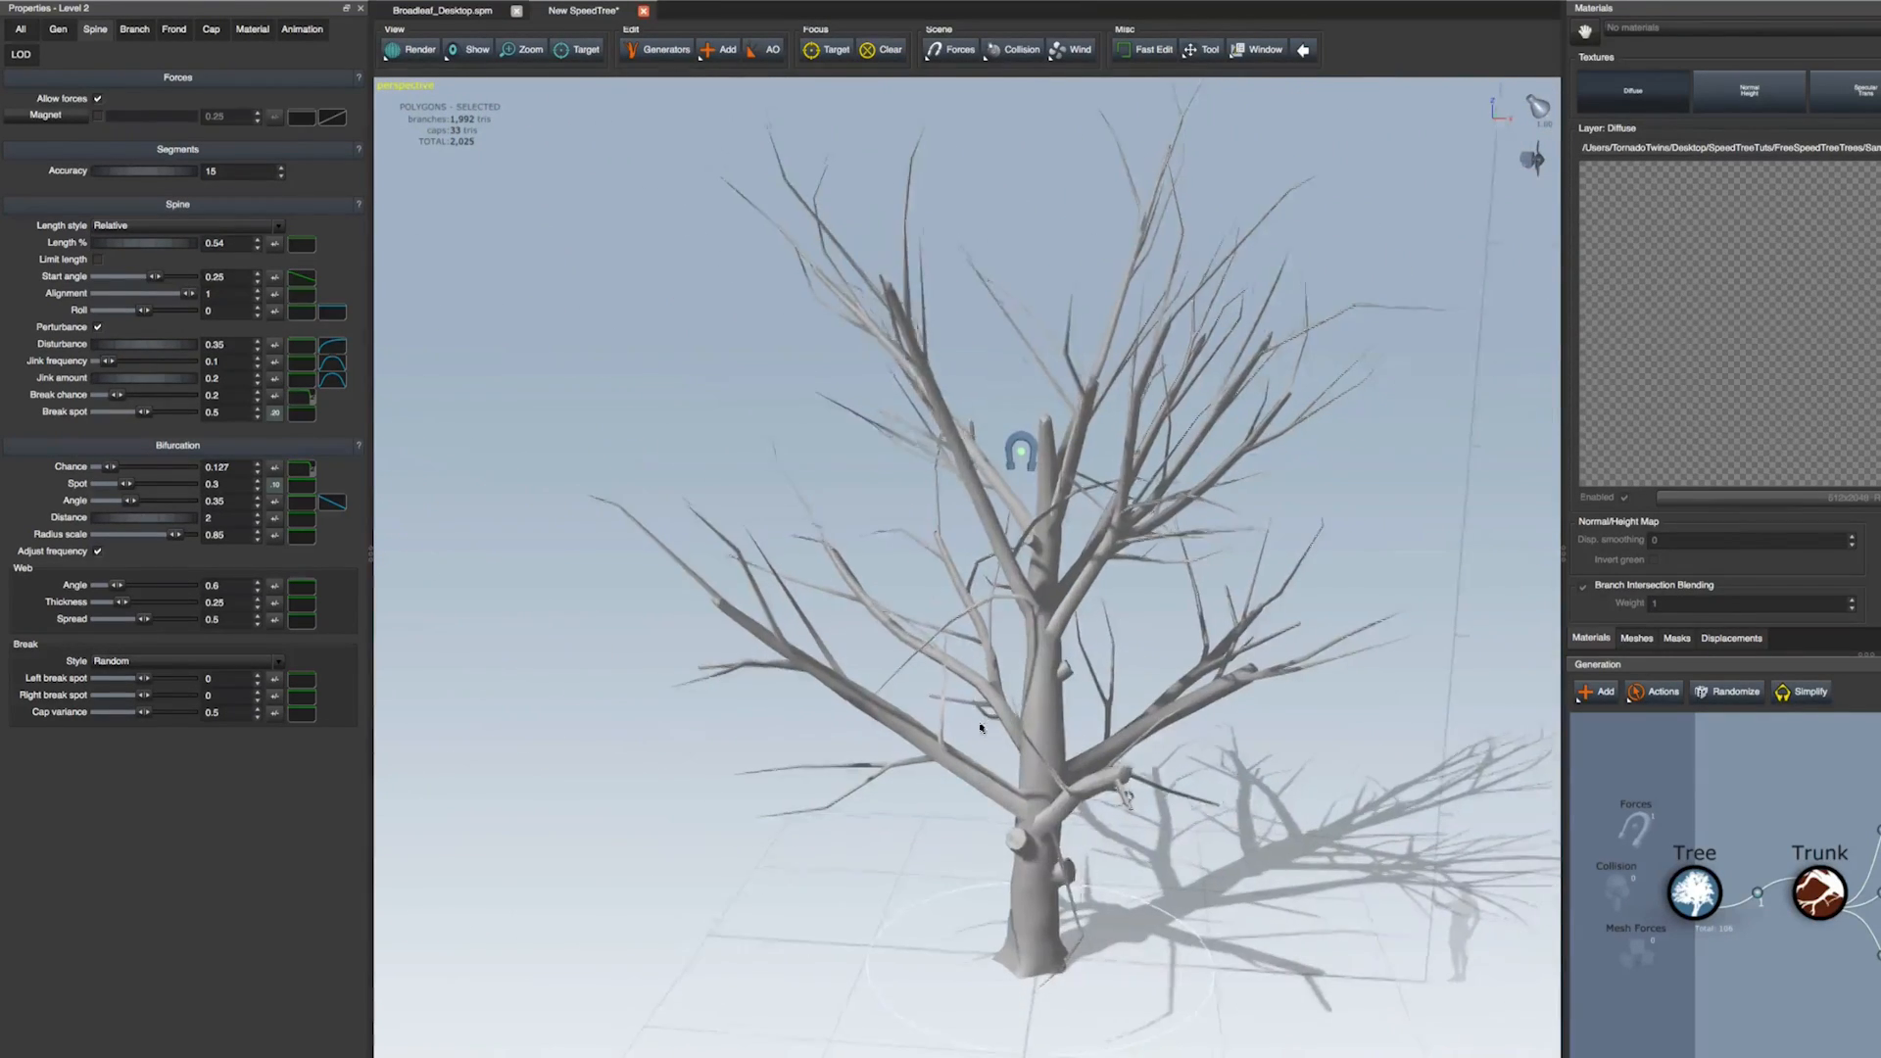
Set the Level 2 branches' First generation value to 0.35 so they start farther along their parents, and deselect them
left_click(993, 609)
left_click(61, 29)
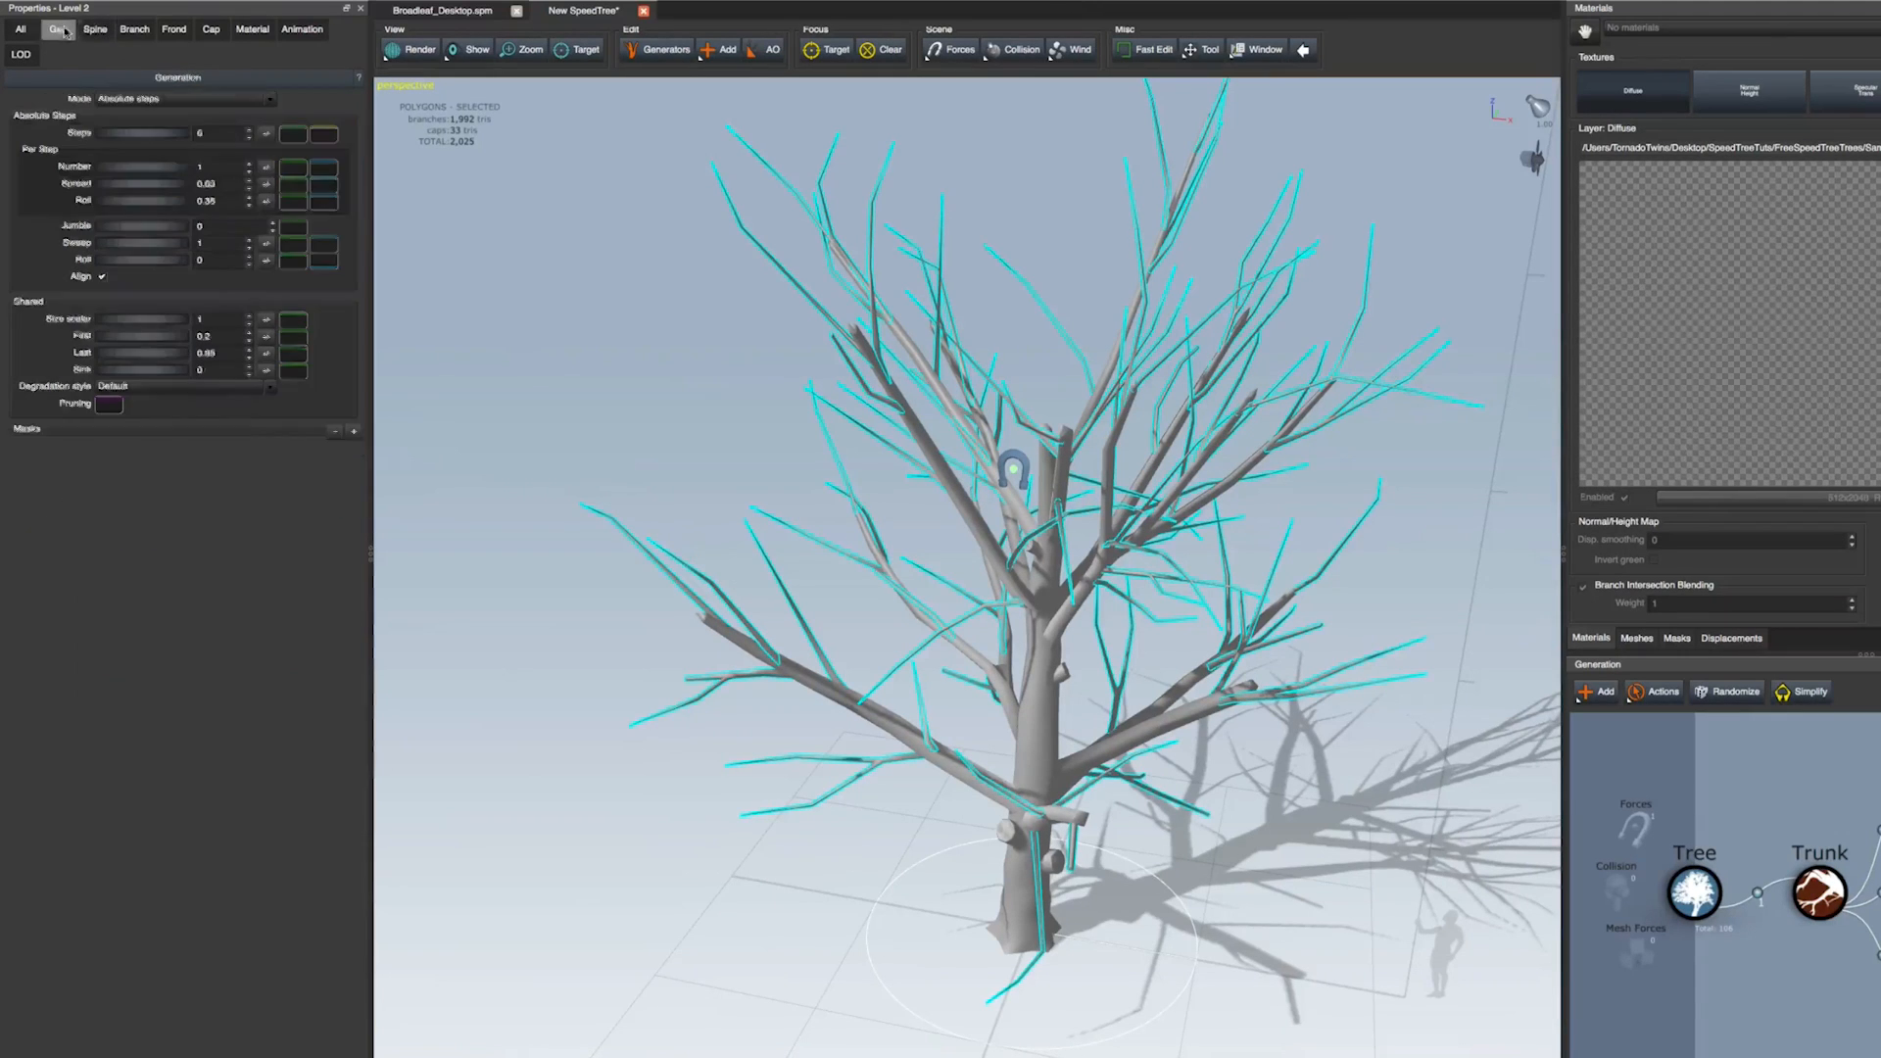
left_click_drag(116, 340, 128, 341)
left_click_drag(621, 700, 573, 721)
left_click(594, 838)
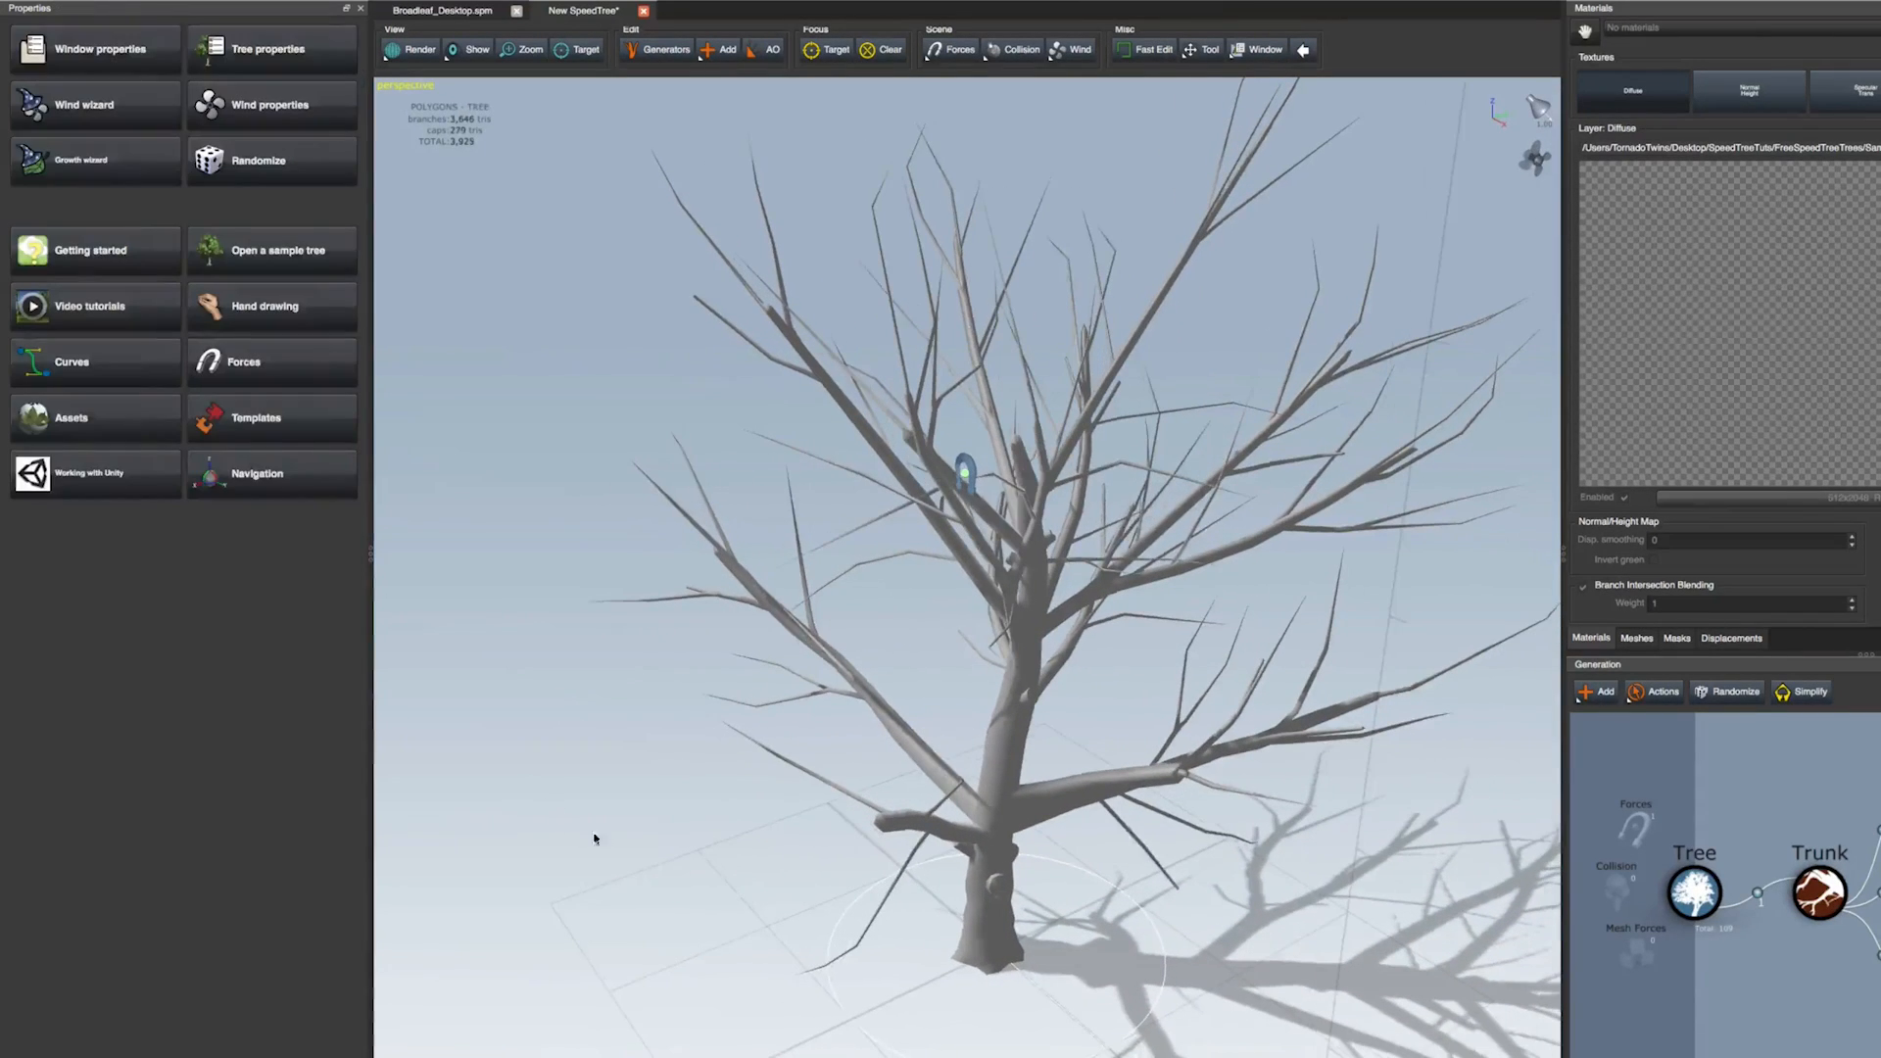
Select the trunk and add Roots geometry to its base
left_click(817, 780)
left_click_drag(762, 866, 960, 944)
middle_click_drag(961, 944, 988, 873)
scroll(991, 842, "up", 6)
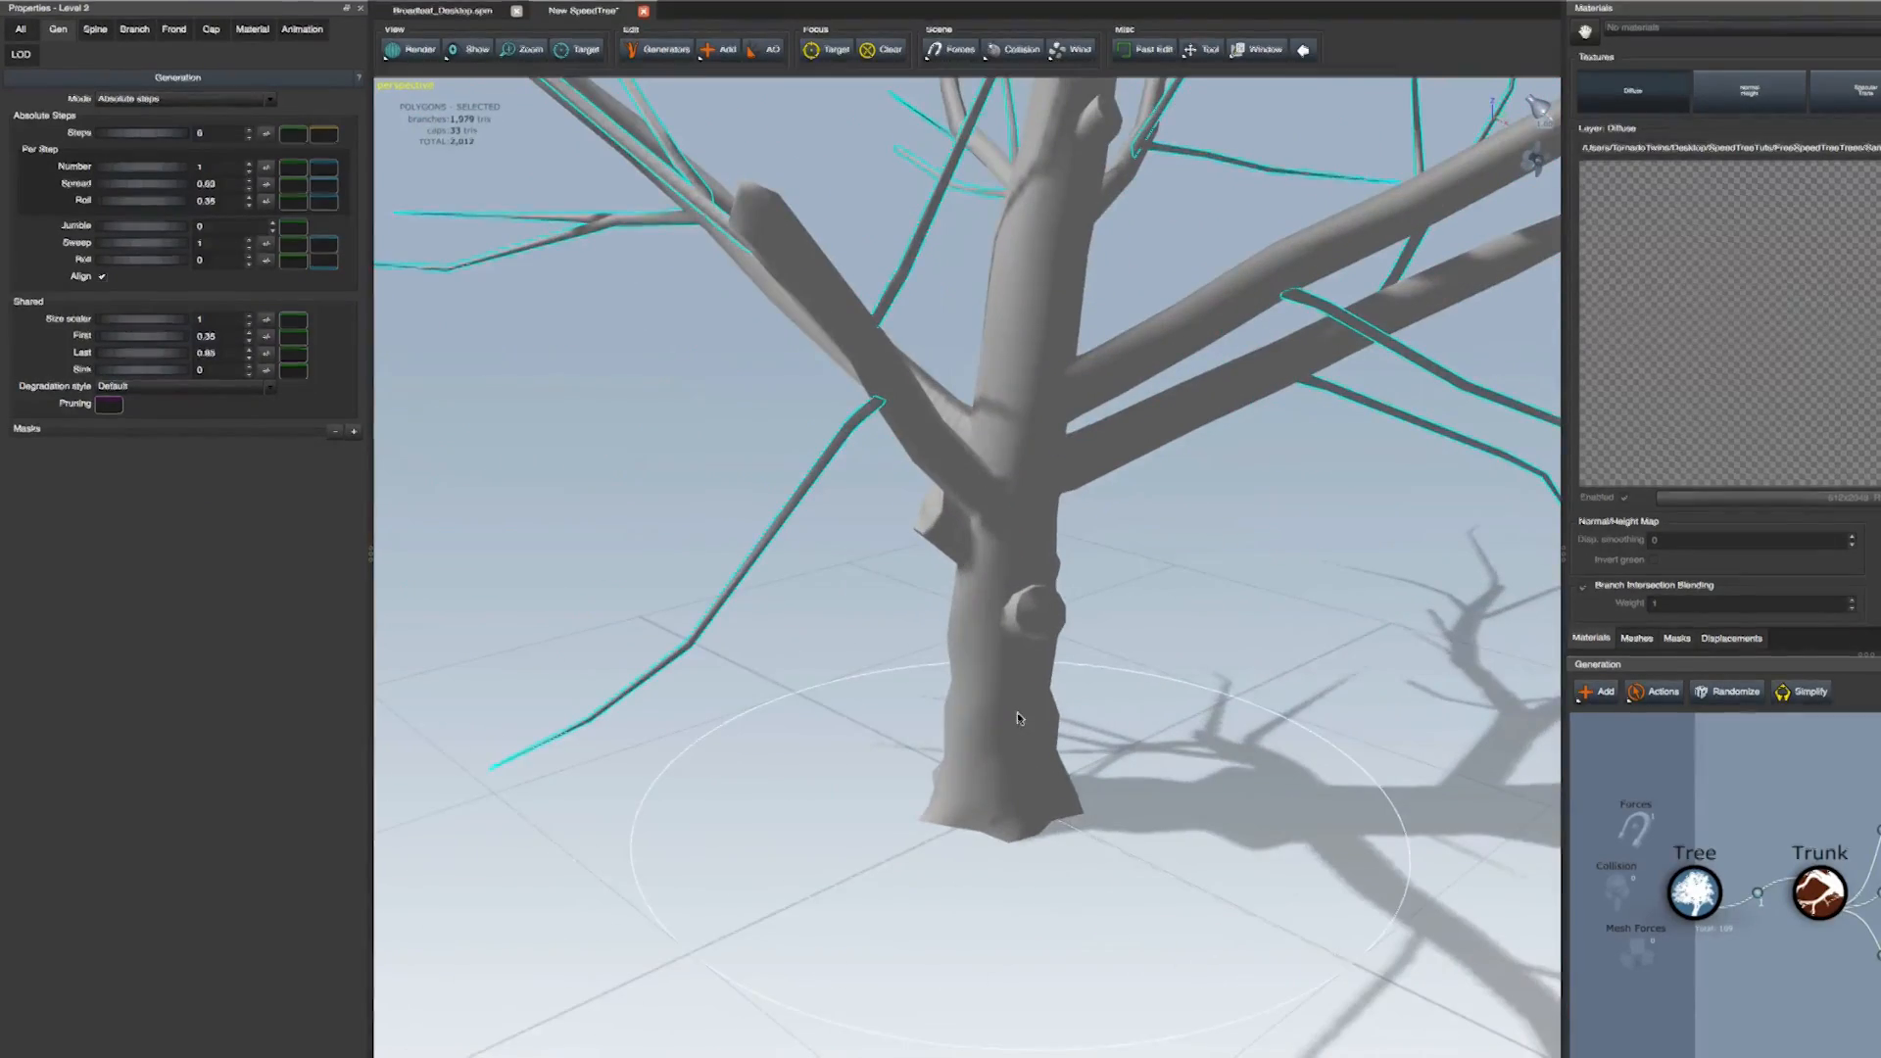
left_click(1010, 760)
right_click(1004, 766)
mouse_move(1095, 780)
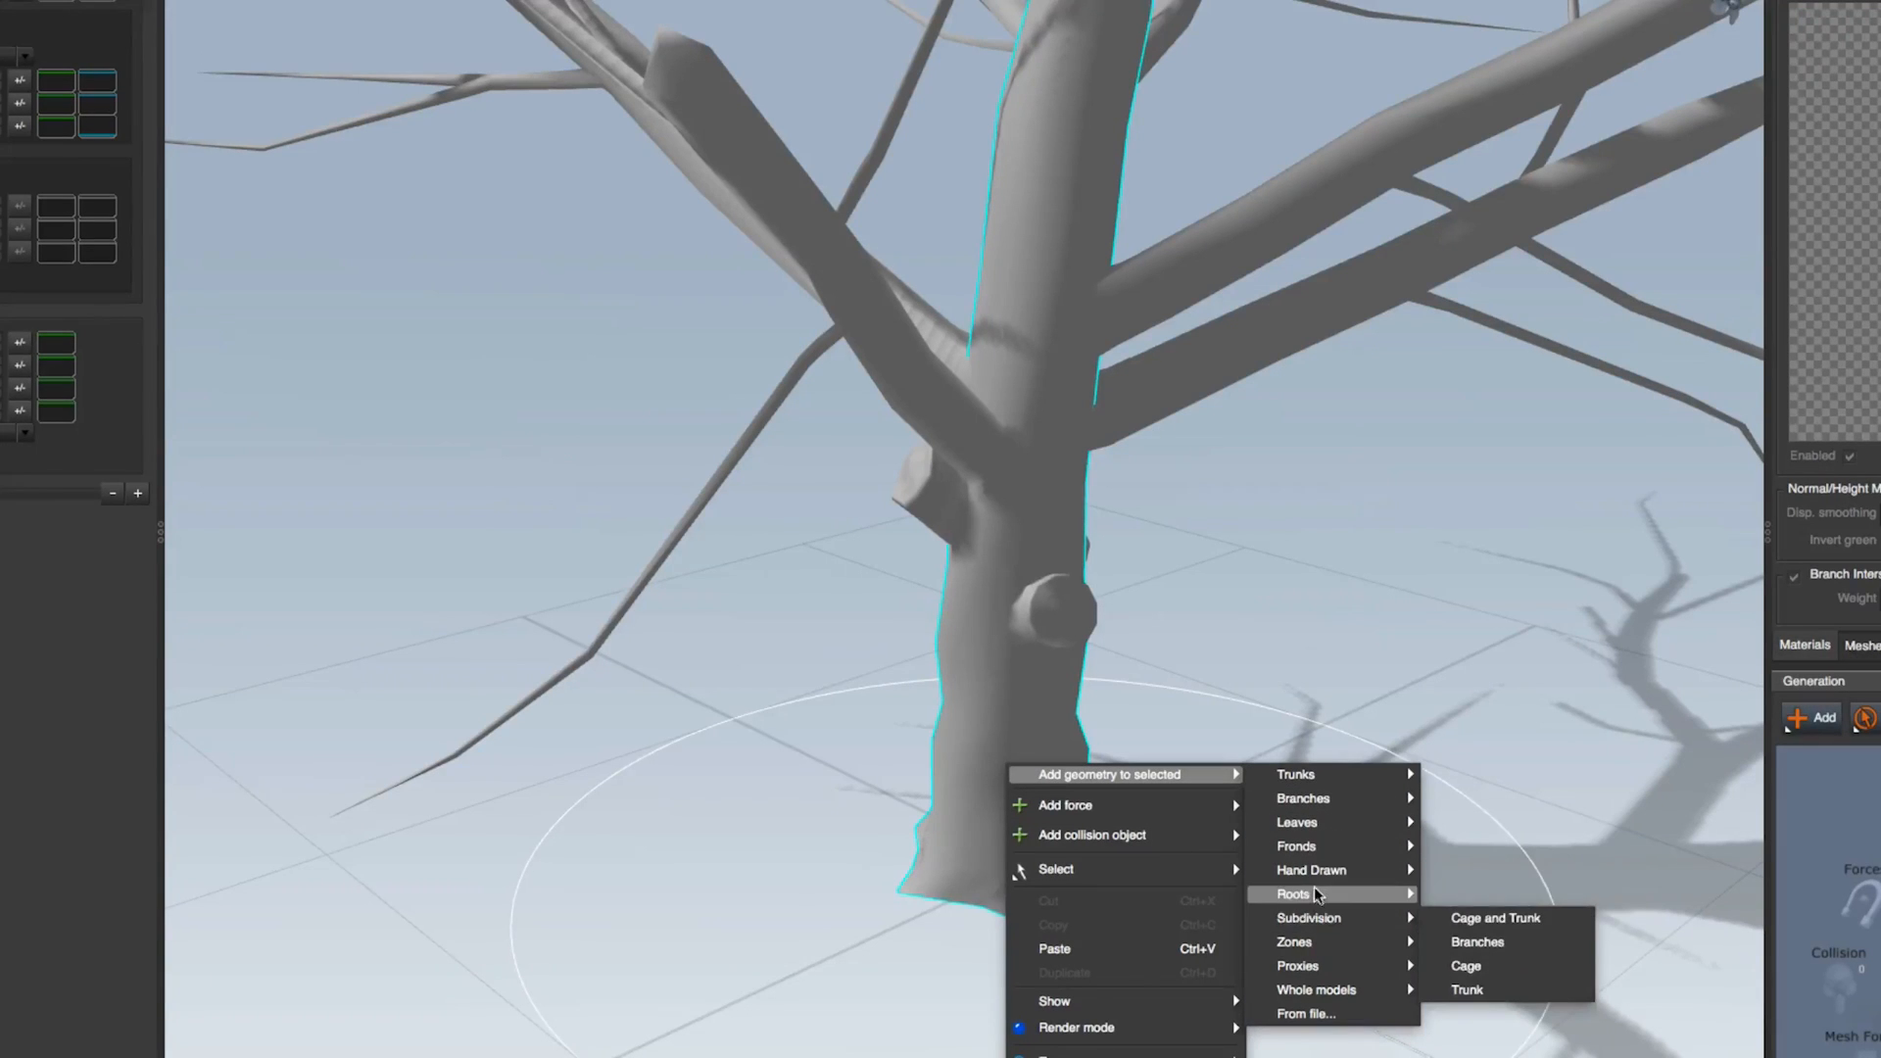
mouse_move(1316, 899)
left_click(1491, 894)
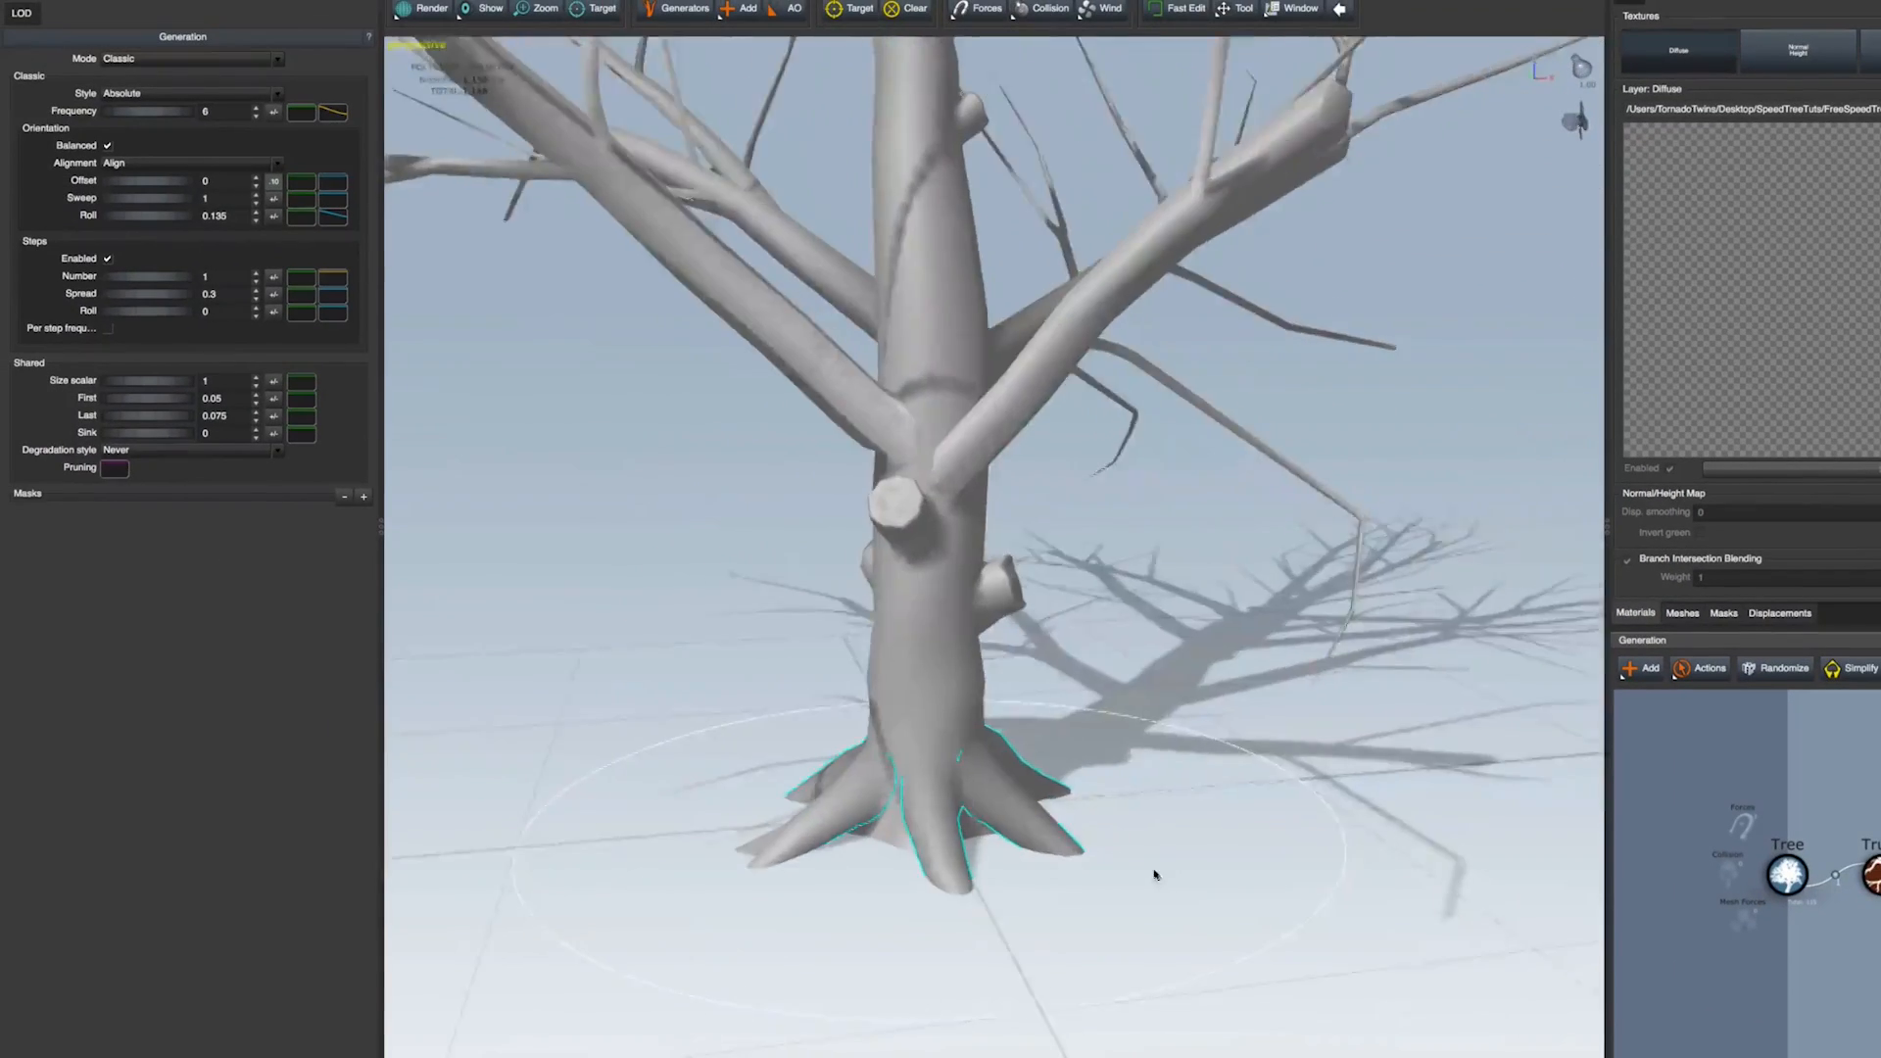
left_click_drag(1153, 875, 1236, 760)
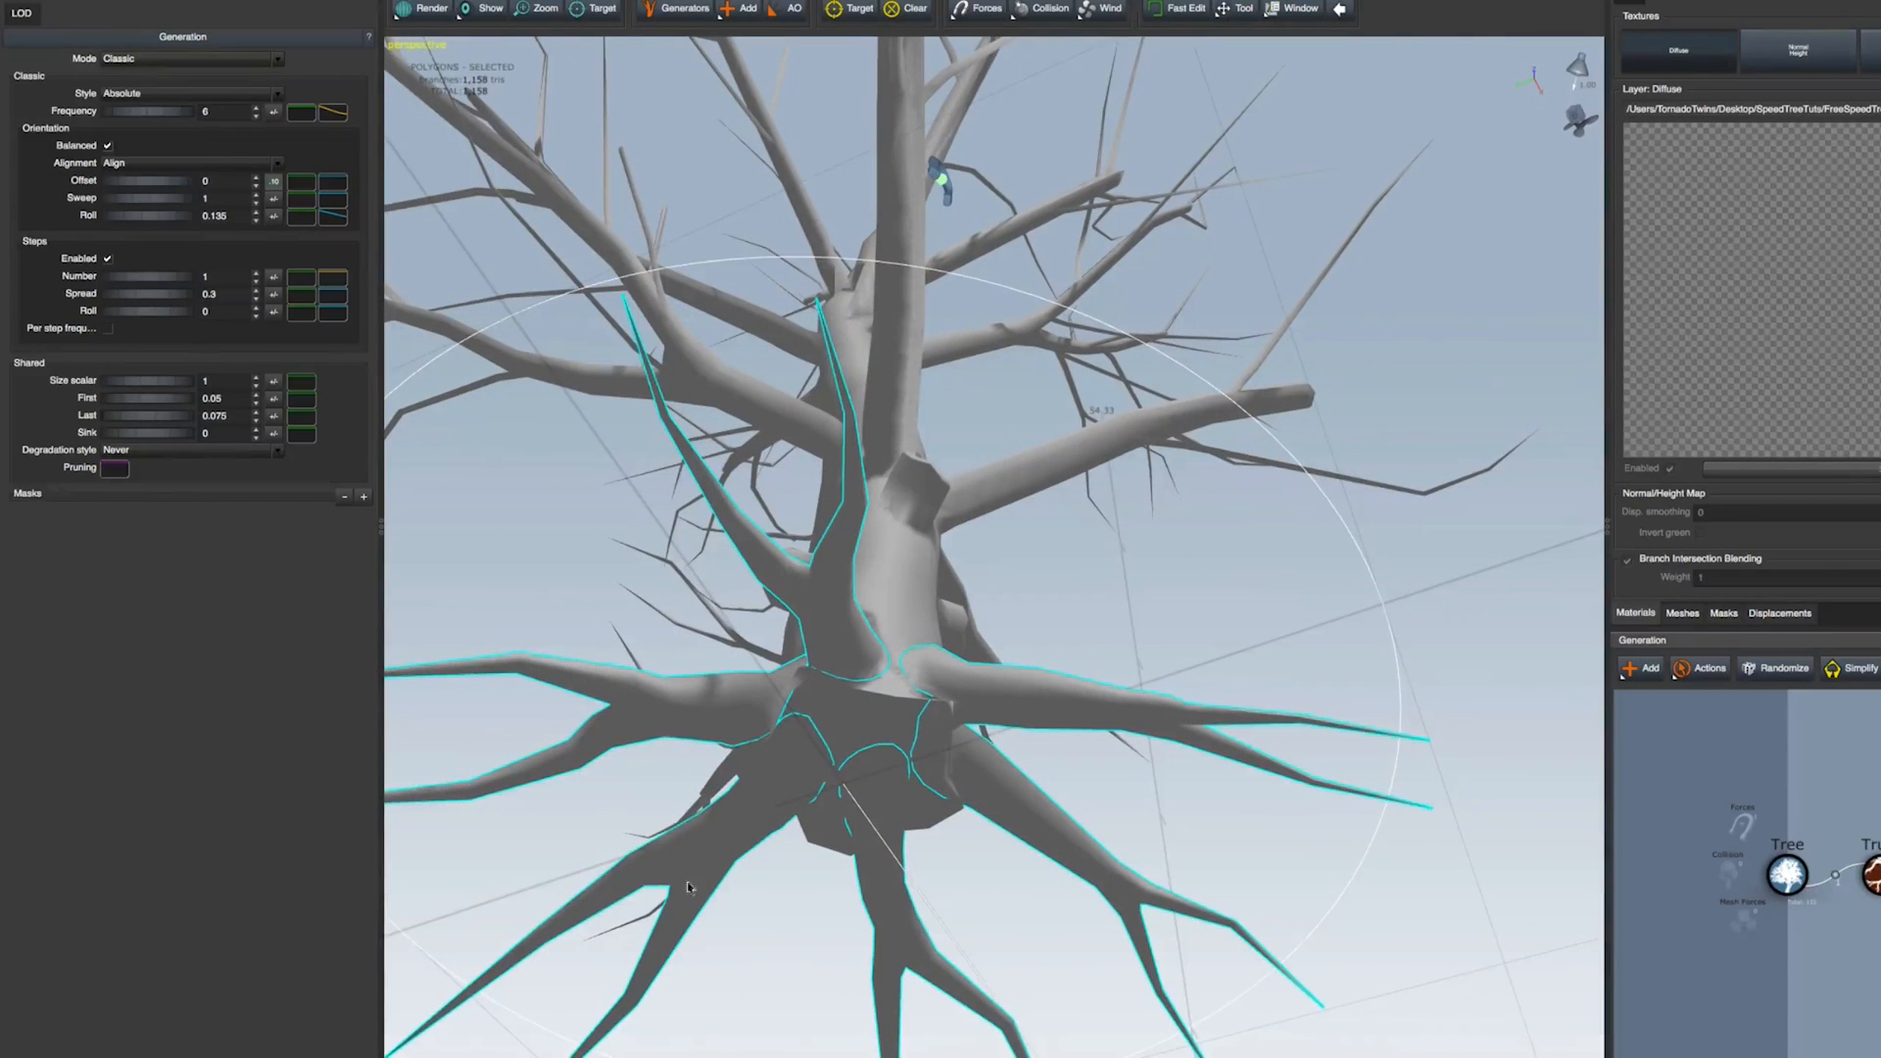
Set the roots' bifurcation chance to 0
left_click(27, 1)
left_click(157, 946)
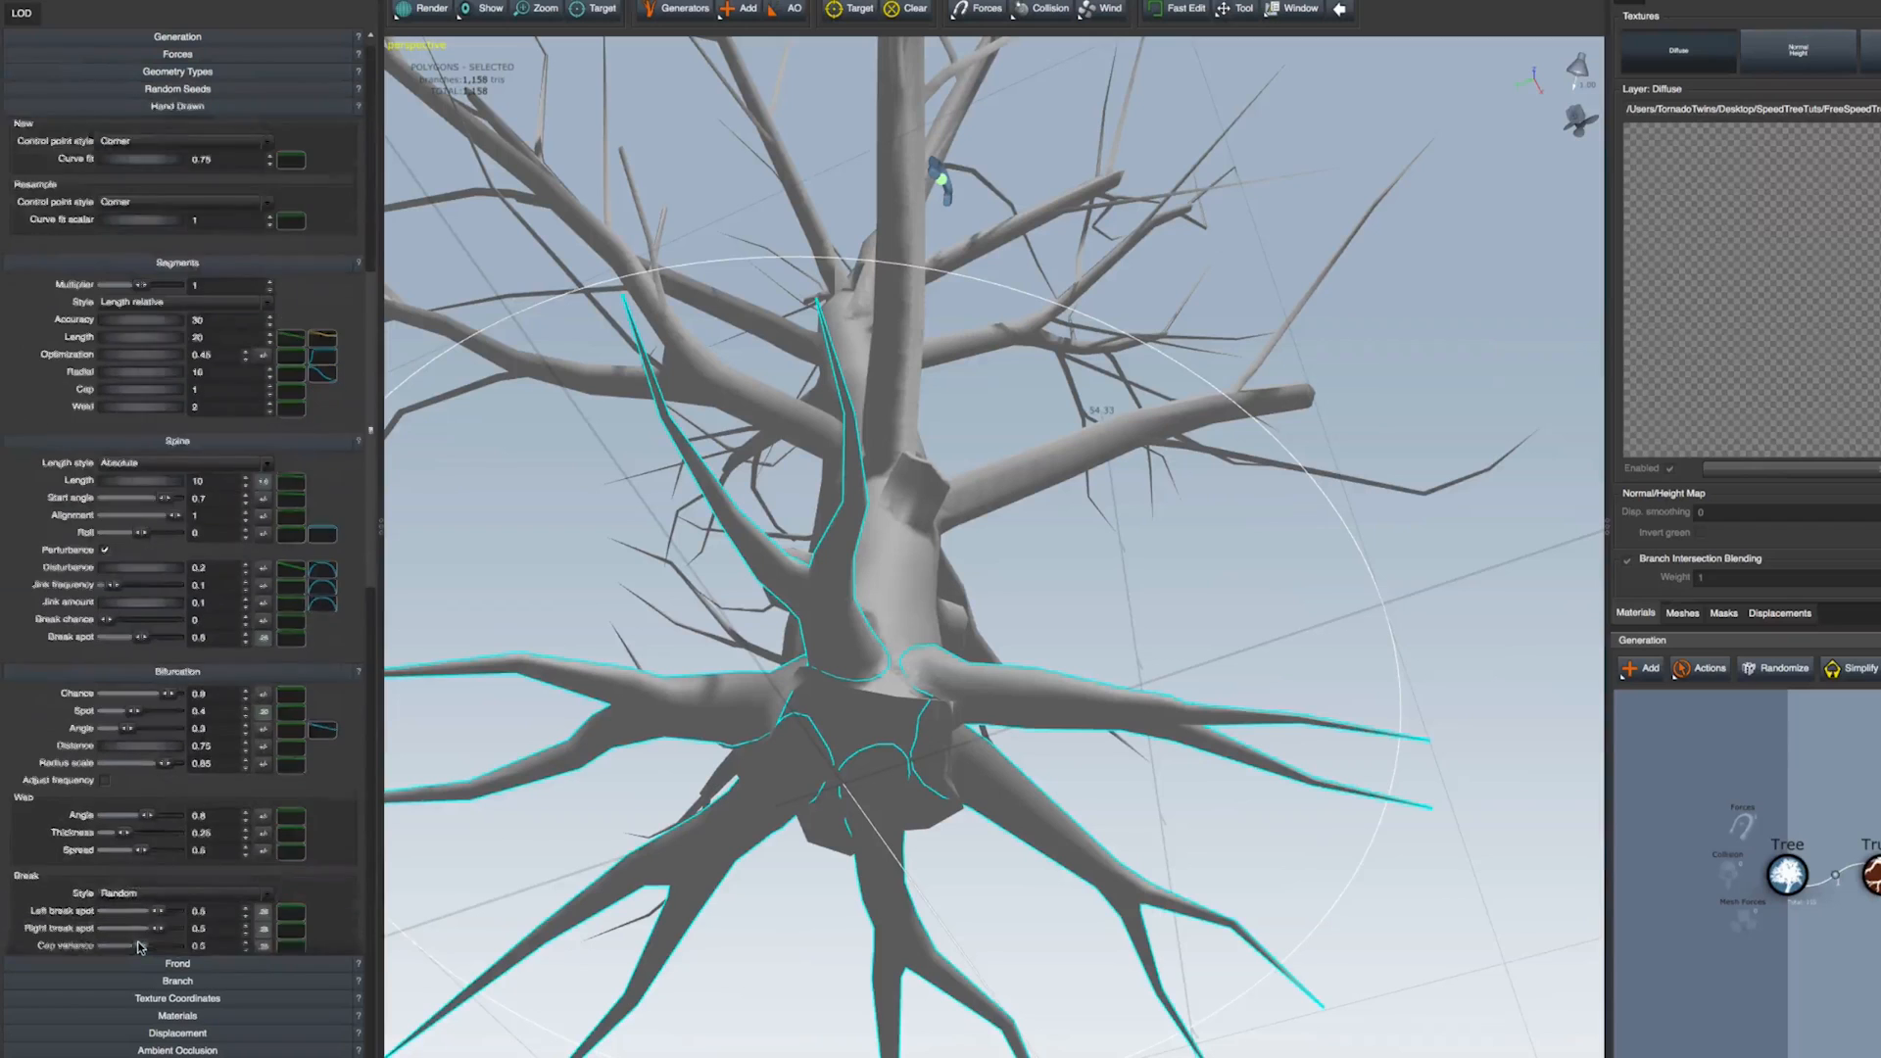
scroll(140, 946, "down", 1)
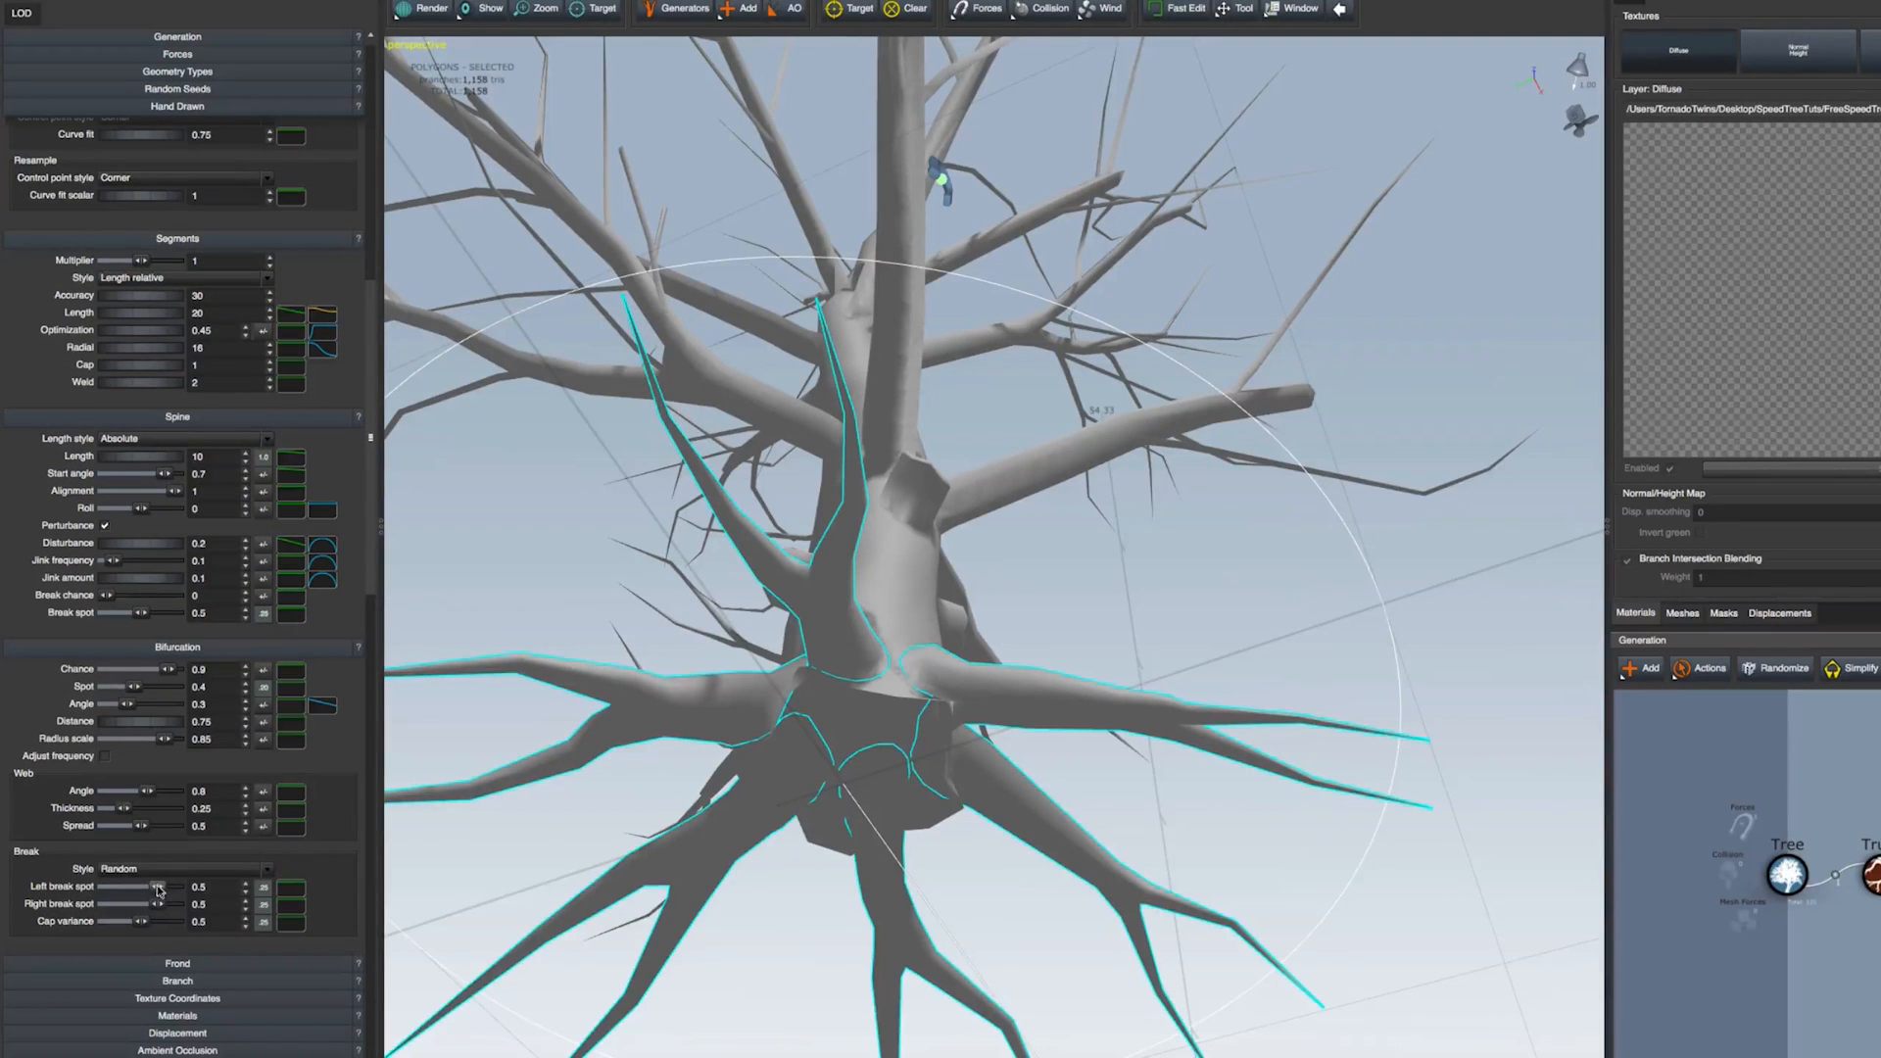
left_click_drag(166, 673, 79, 670)
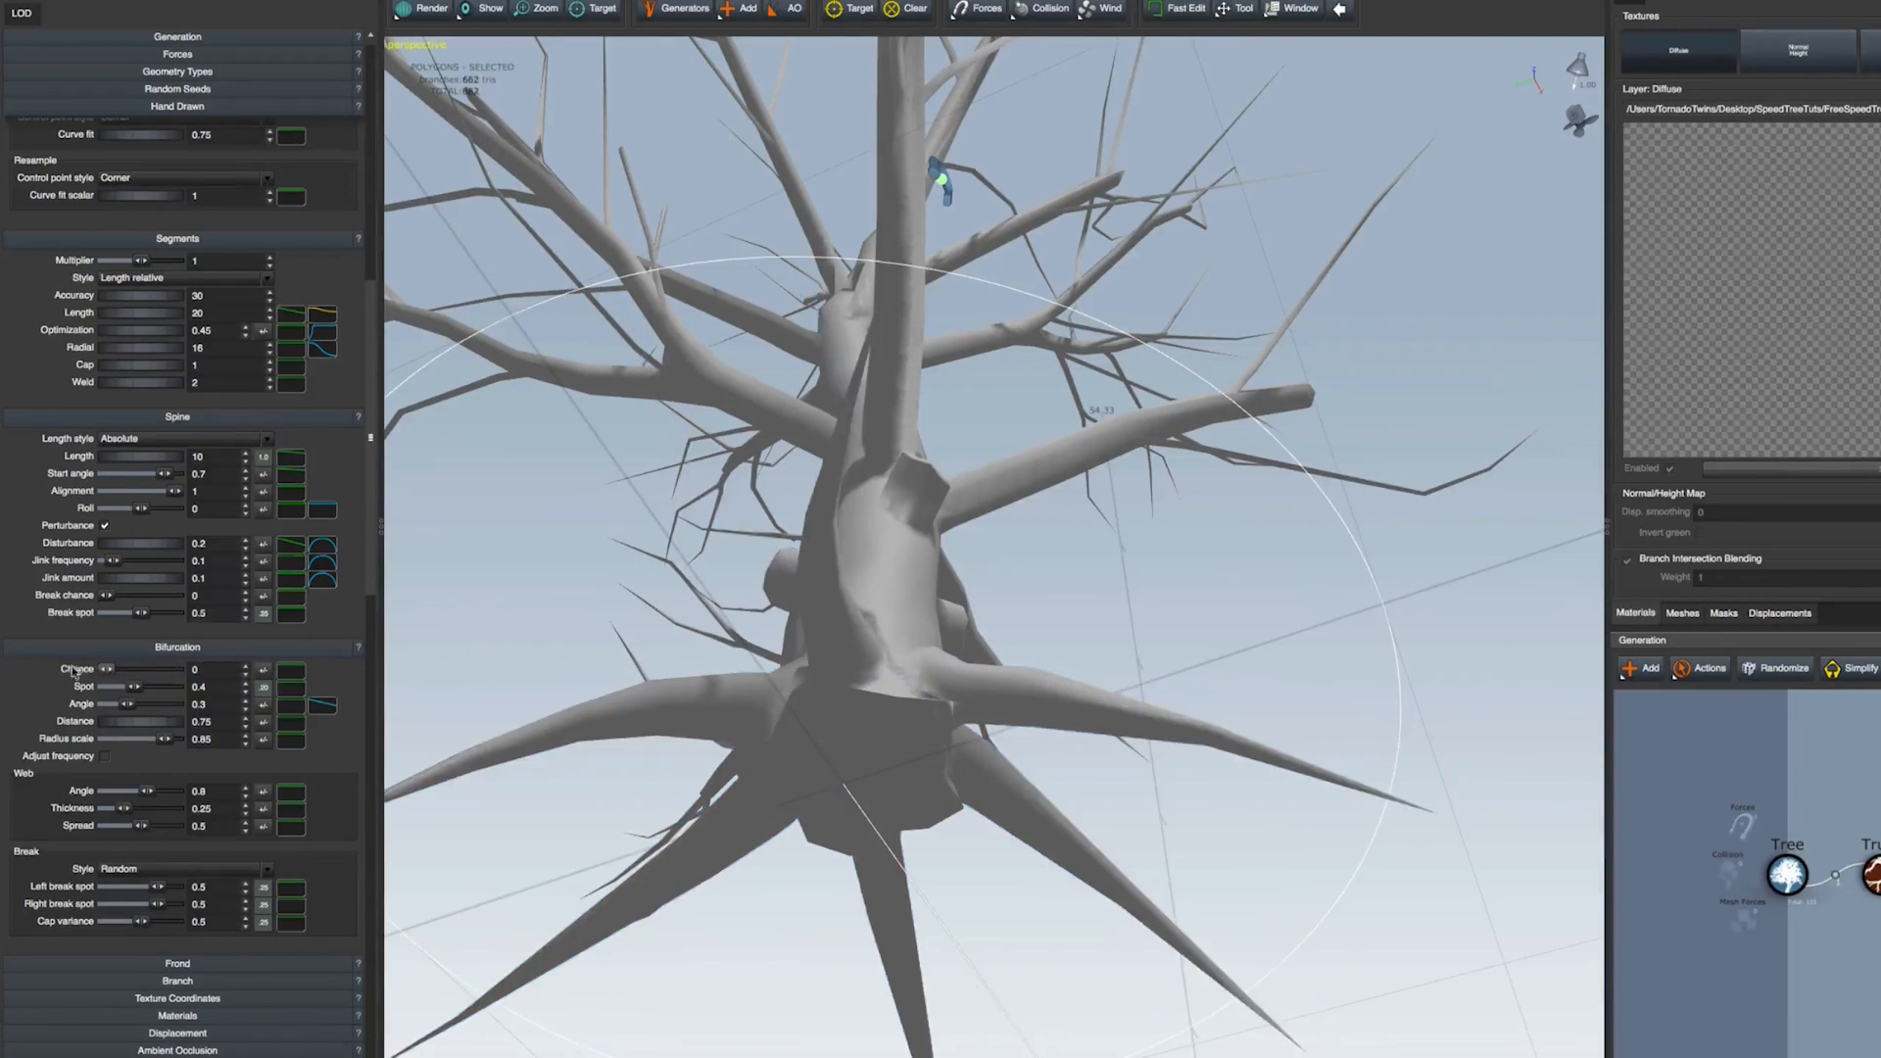
left_click_drag(673, 781, 657, 805)
Set the roots' orientation sweep to 1.14 in the generation properties
left_click(169, 39)
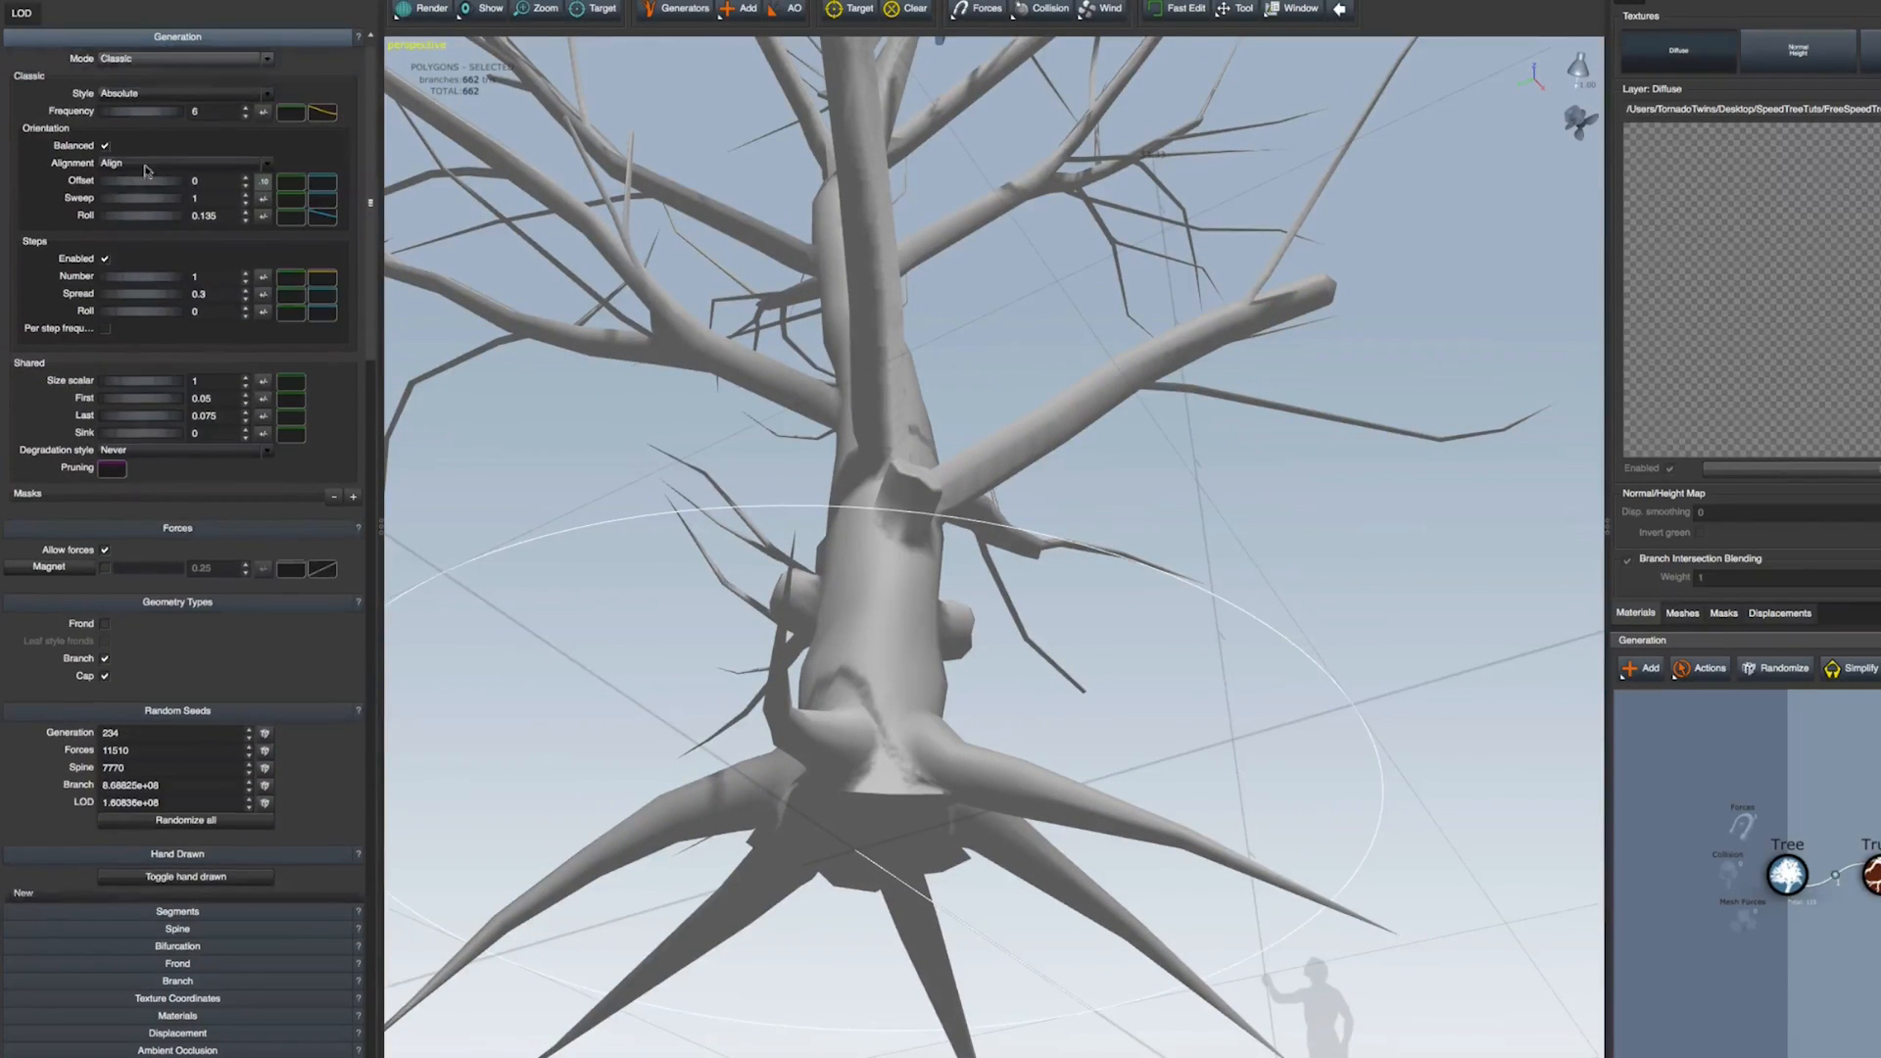
left_click_drag(135, 203, 144, 210)
left_click_drag(840, 706, 926, 501)
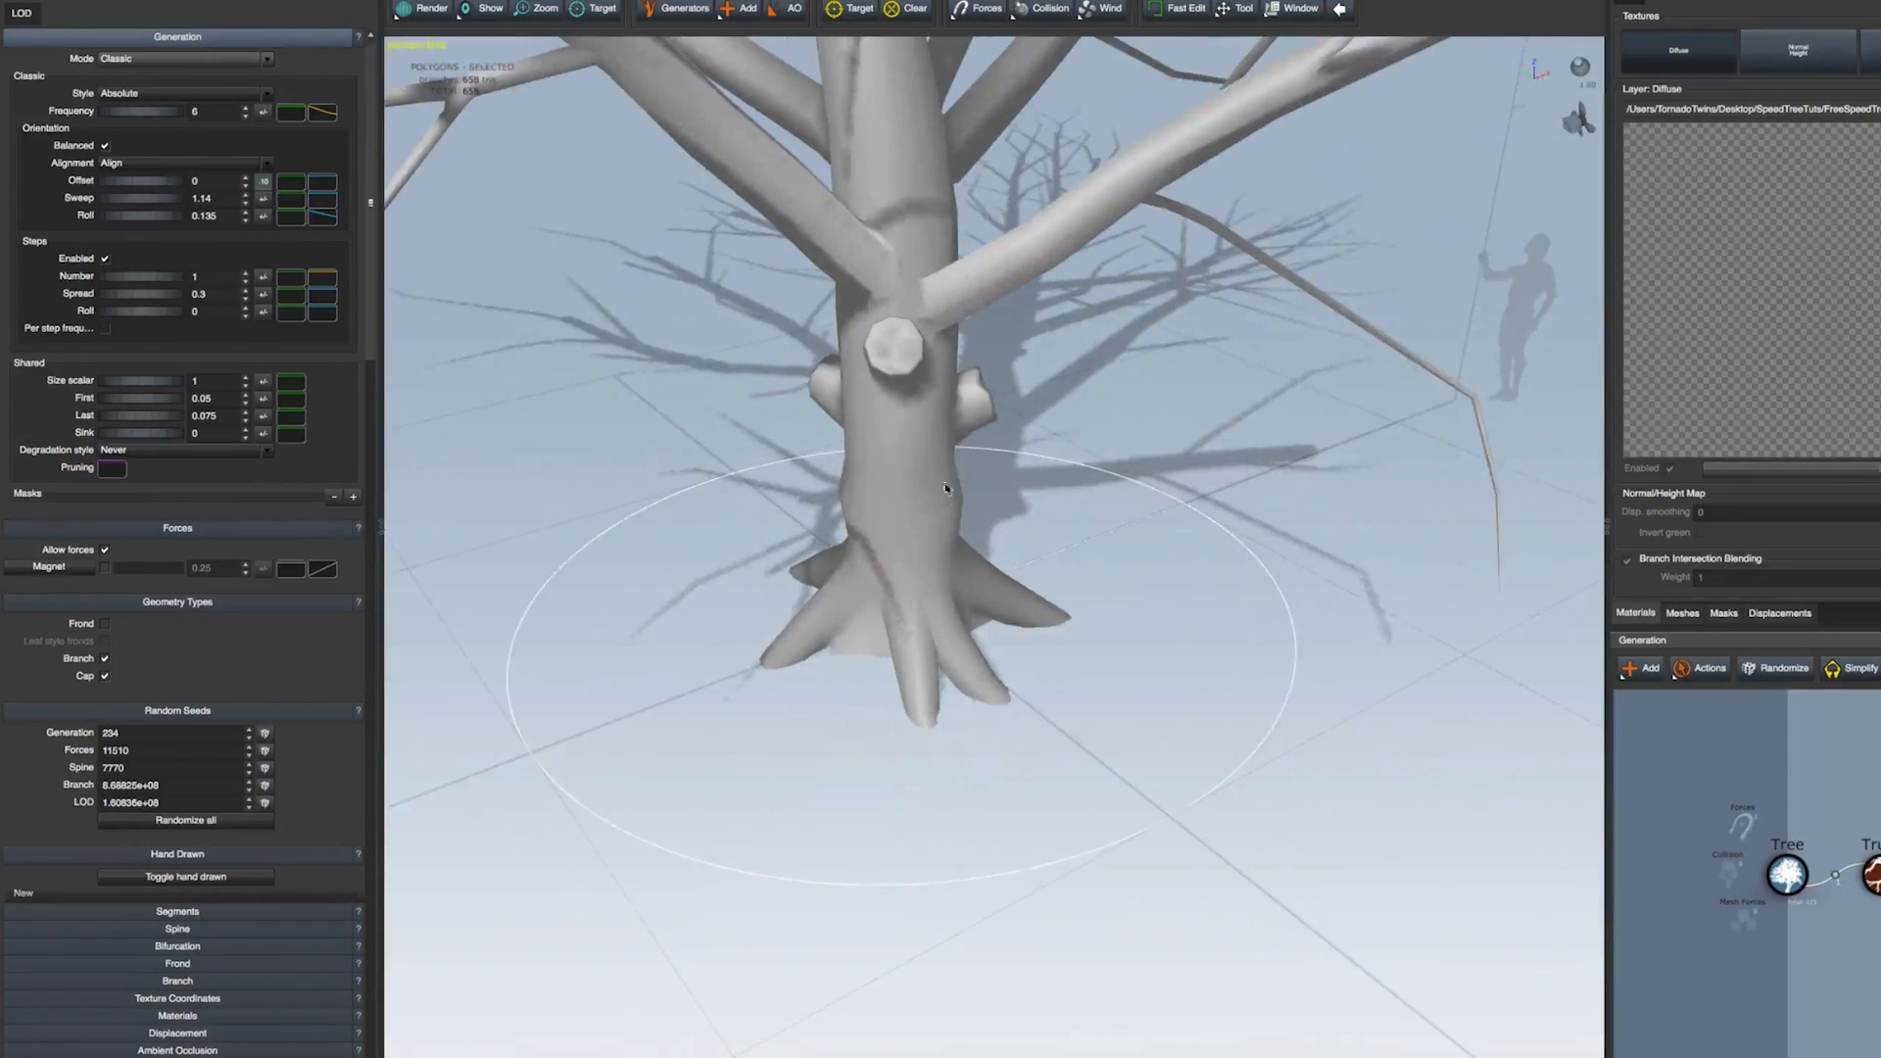
Hide the ground in the viewport to expose the full length of the roots
left_click(1289, 14)
left_click(1328, 137)
mouse_move(1091, 551)
left_mouse_down()
mouse_move(1100, 415)
mouse_move(1079, 547)
left_mouse_up()
Add a Direction force to the selected roots to bend them downward
right_click(905, 680)
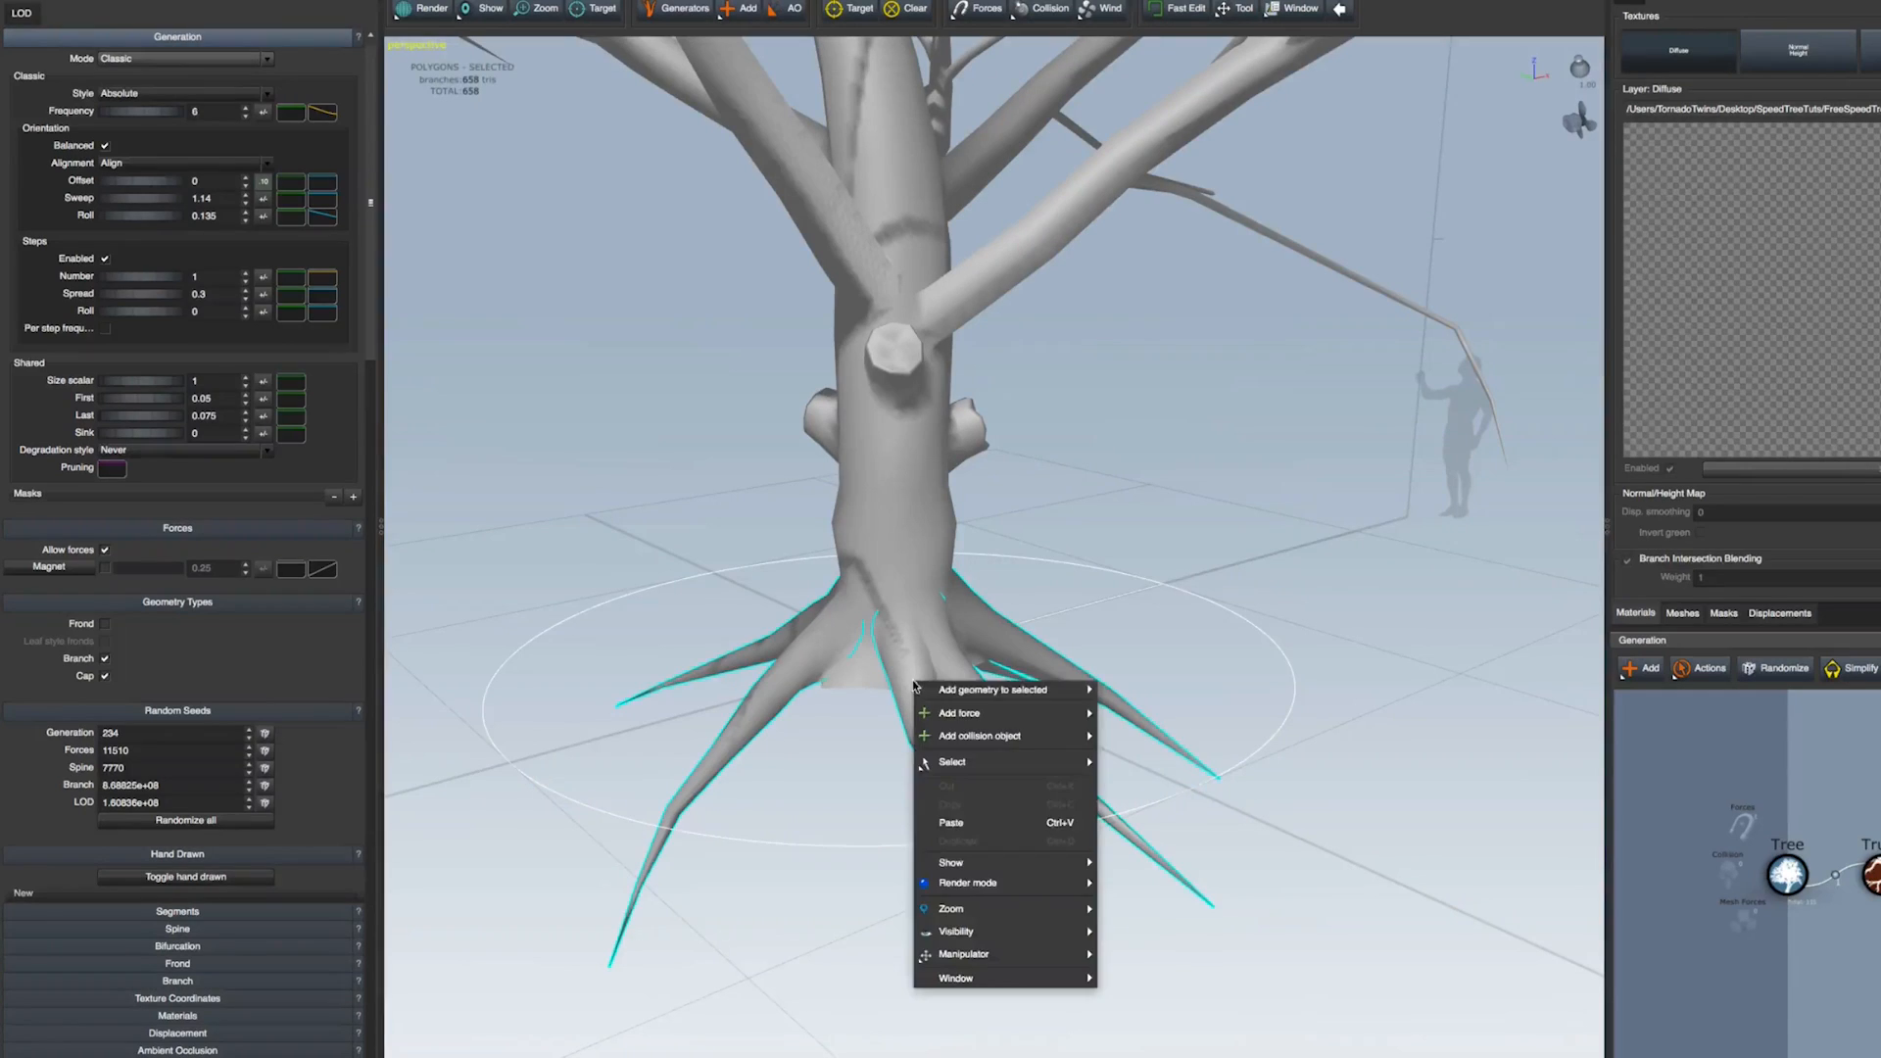
mouse_move(951, 710)
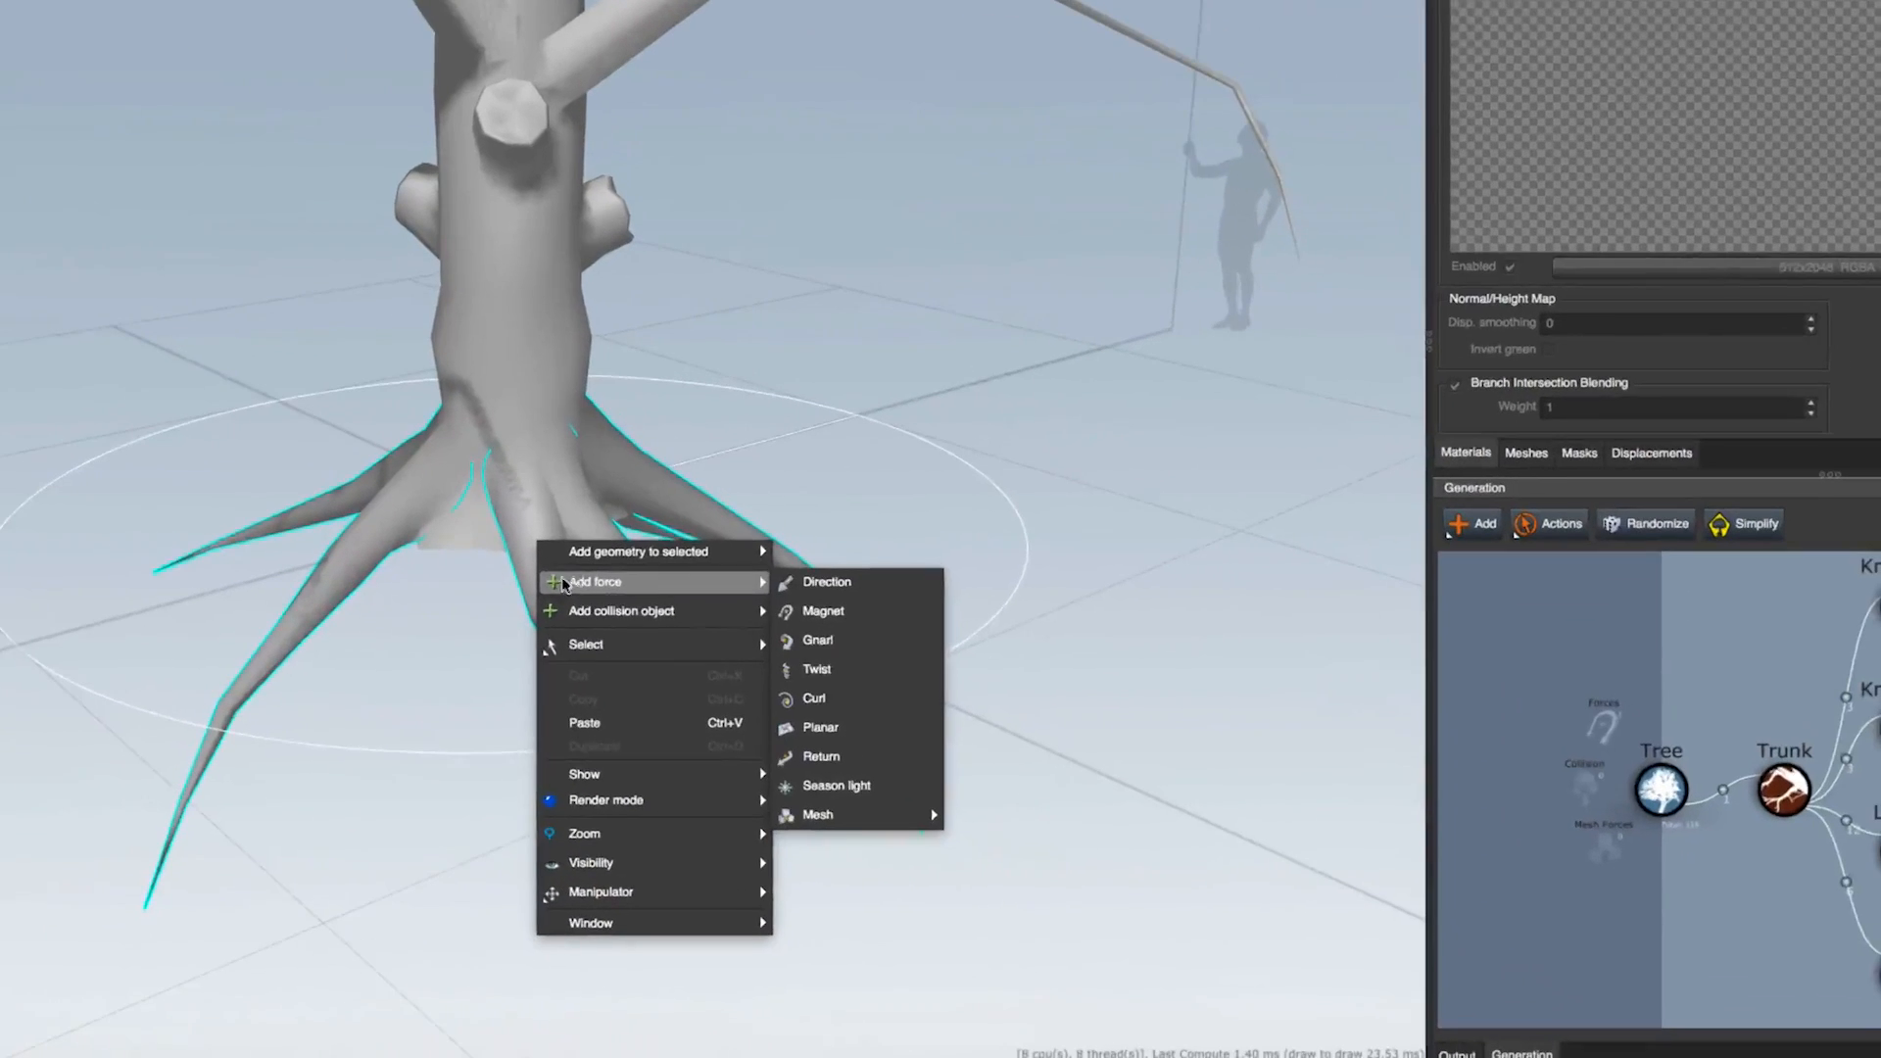
left_click(814, 588)
left_click_drag(425, 765, 548, 666)
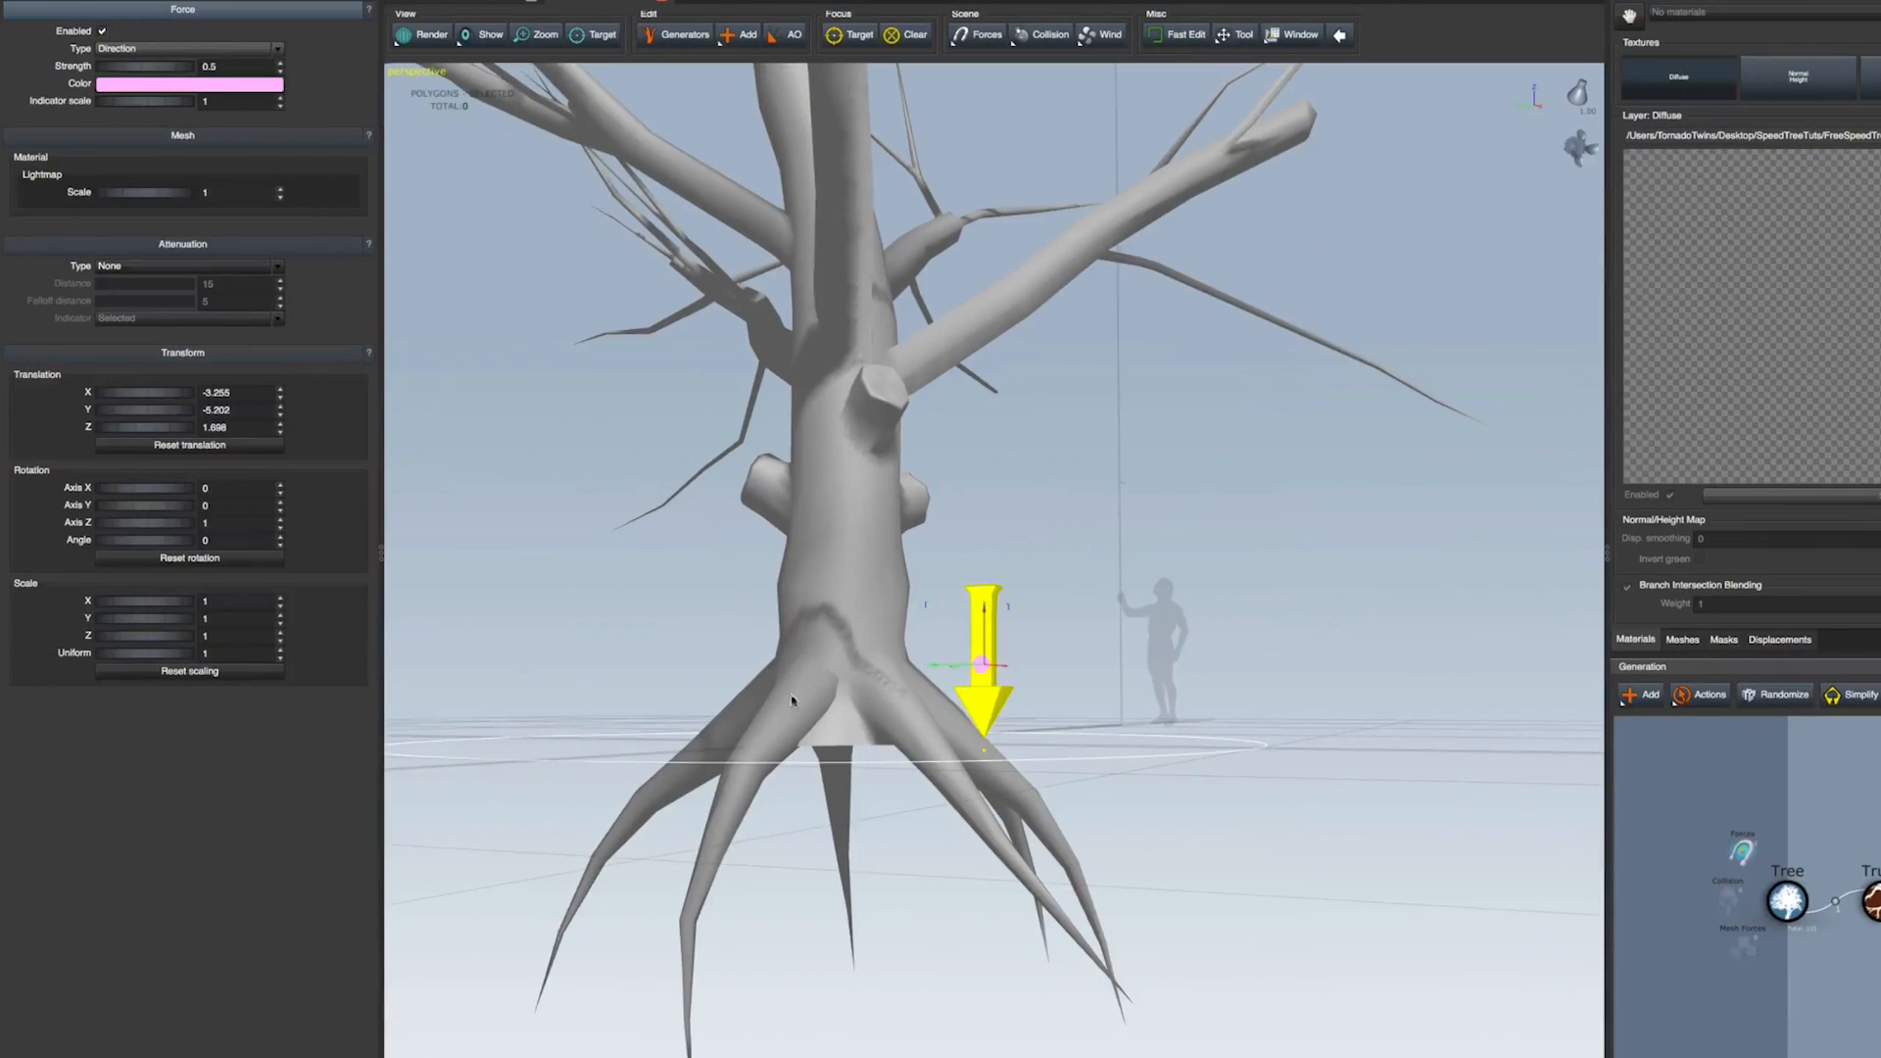
Reselect the roots and set their spine start angle to 0.66
left_click(431, 544)
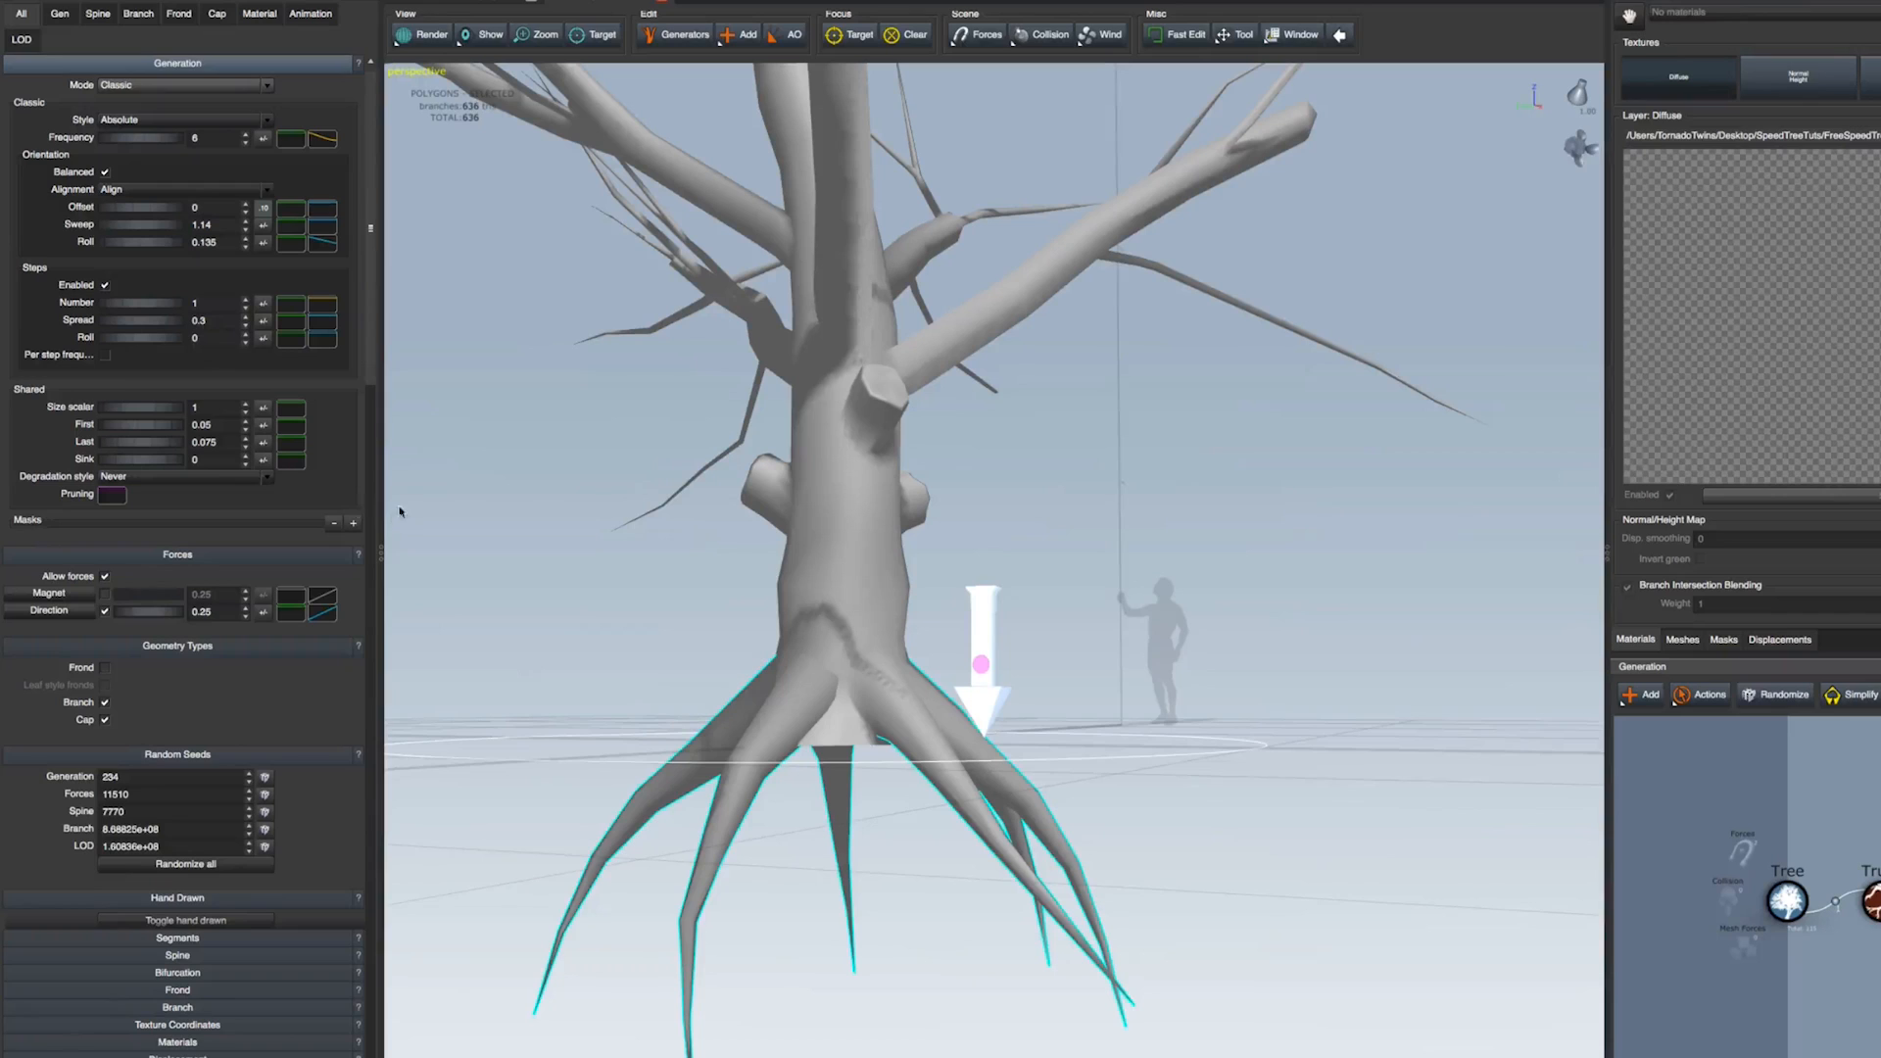
left_click(59, 15)
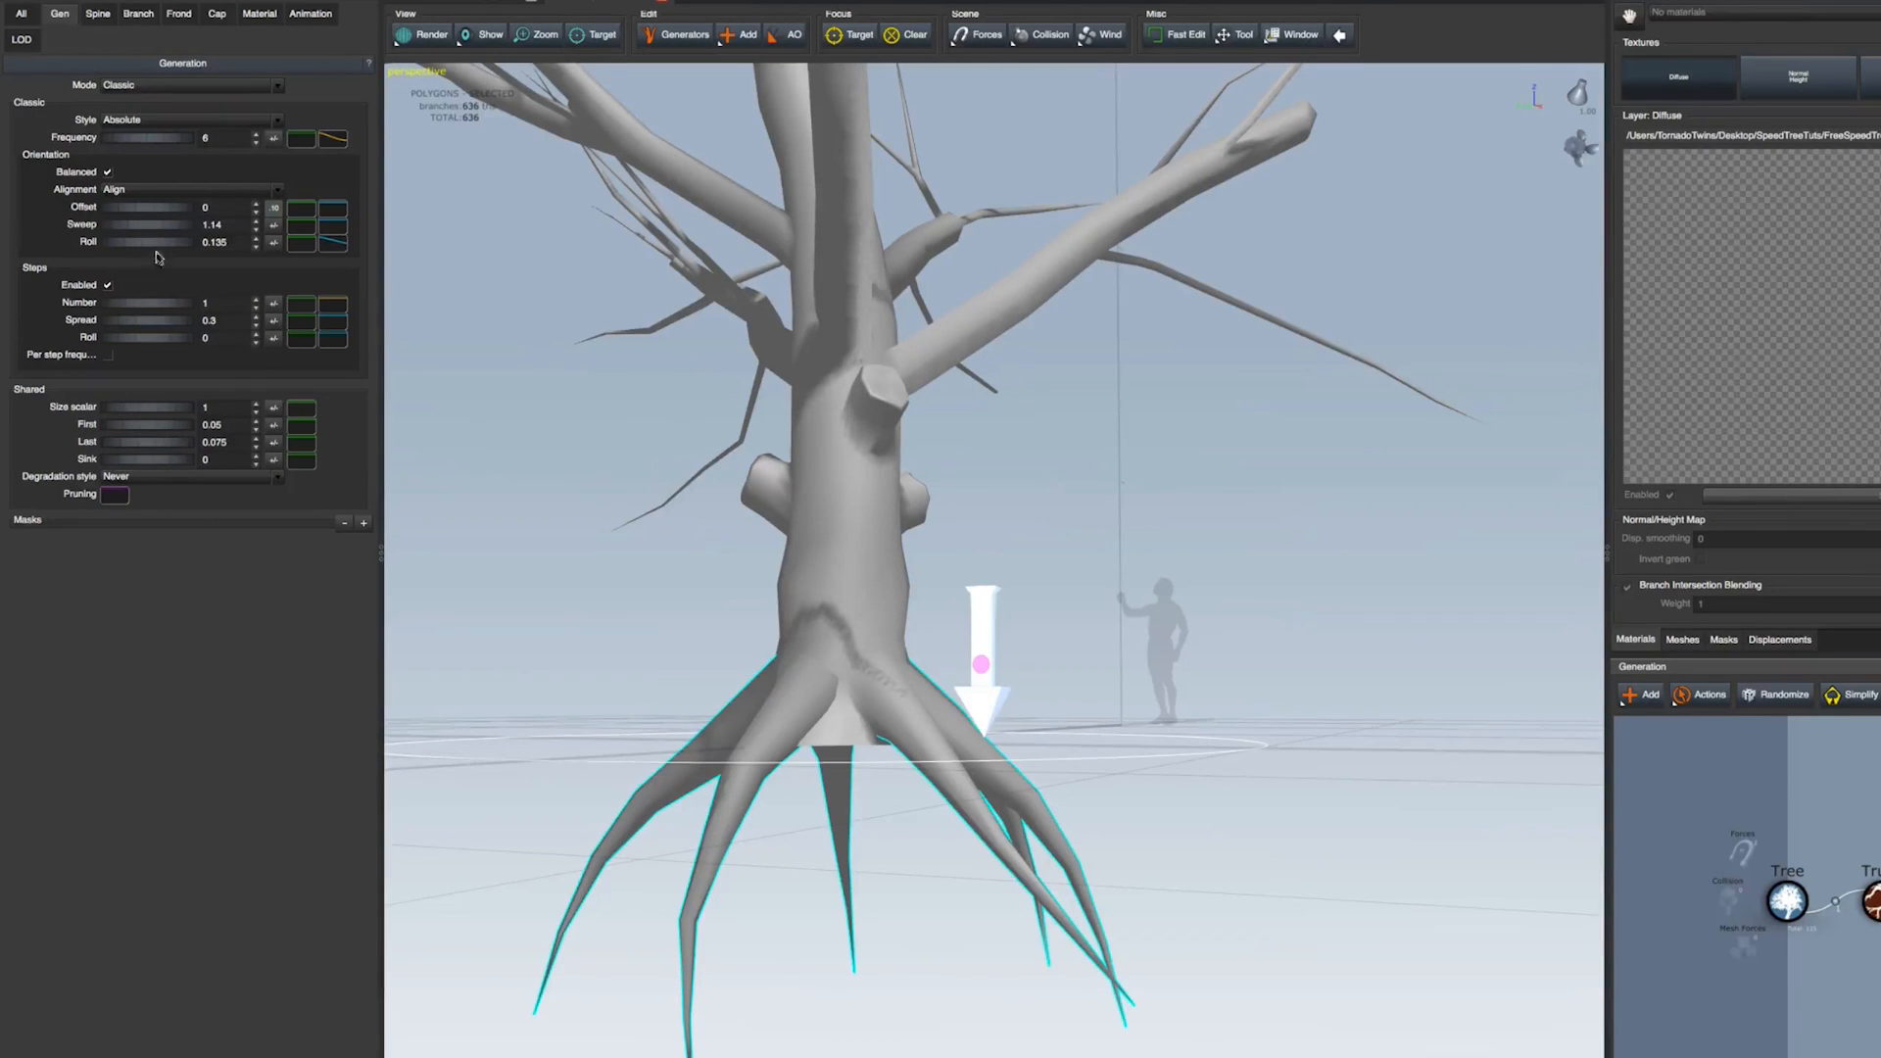
left_click(98, 14)
left_click_drag(182, 272, 177, 277)
left_click_drag(635, 641, 647, 784)
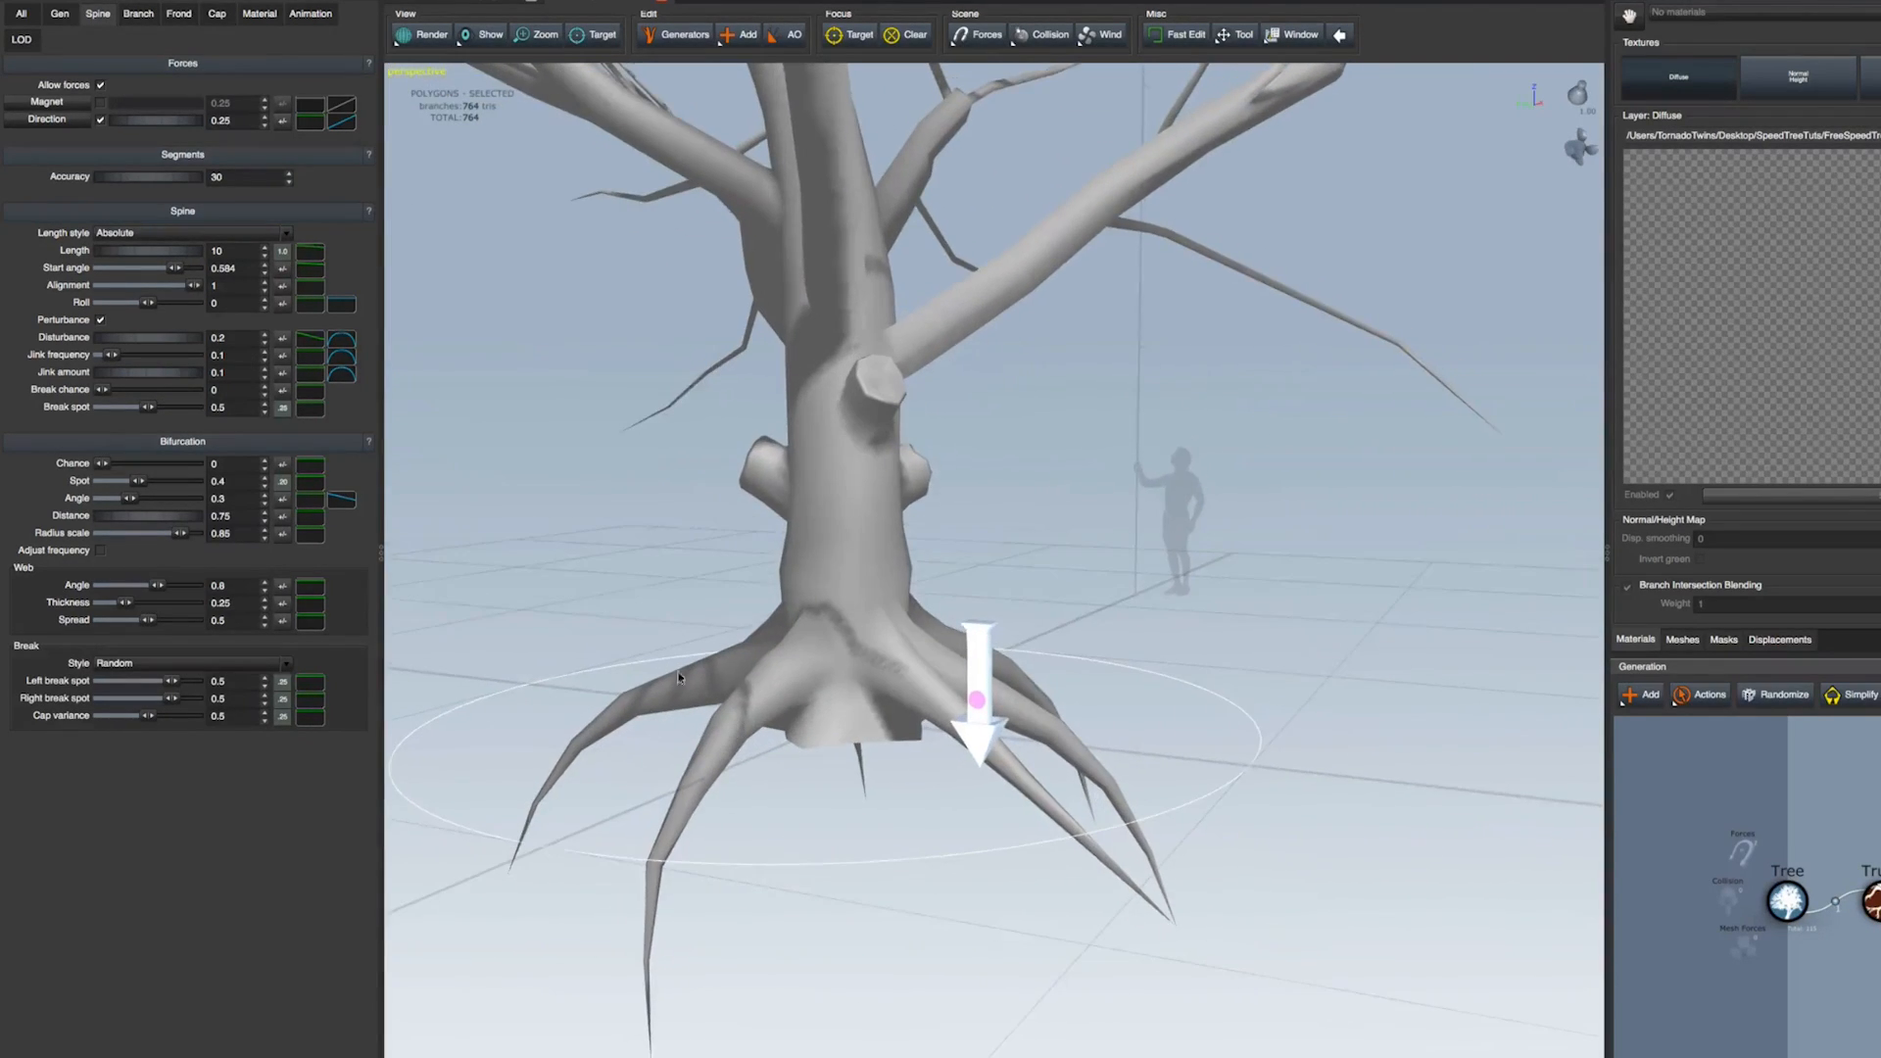
left_click_drag(177, 275, 181, 276)
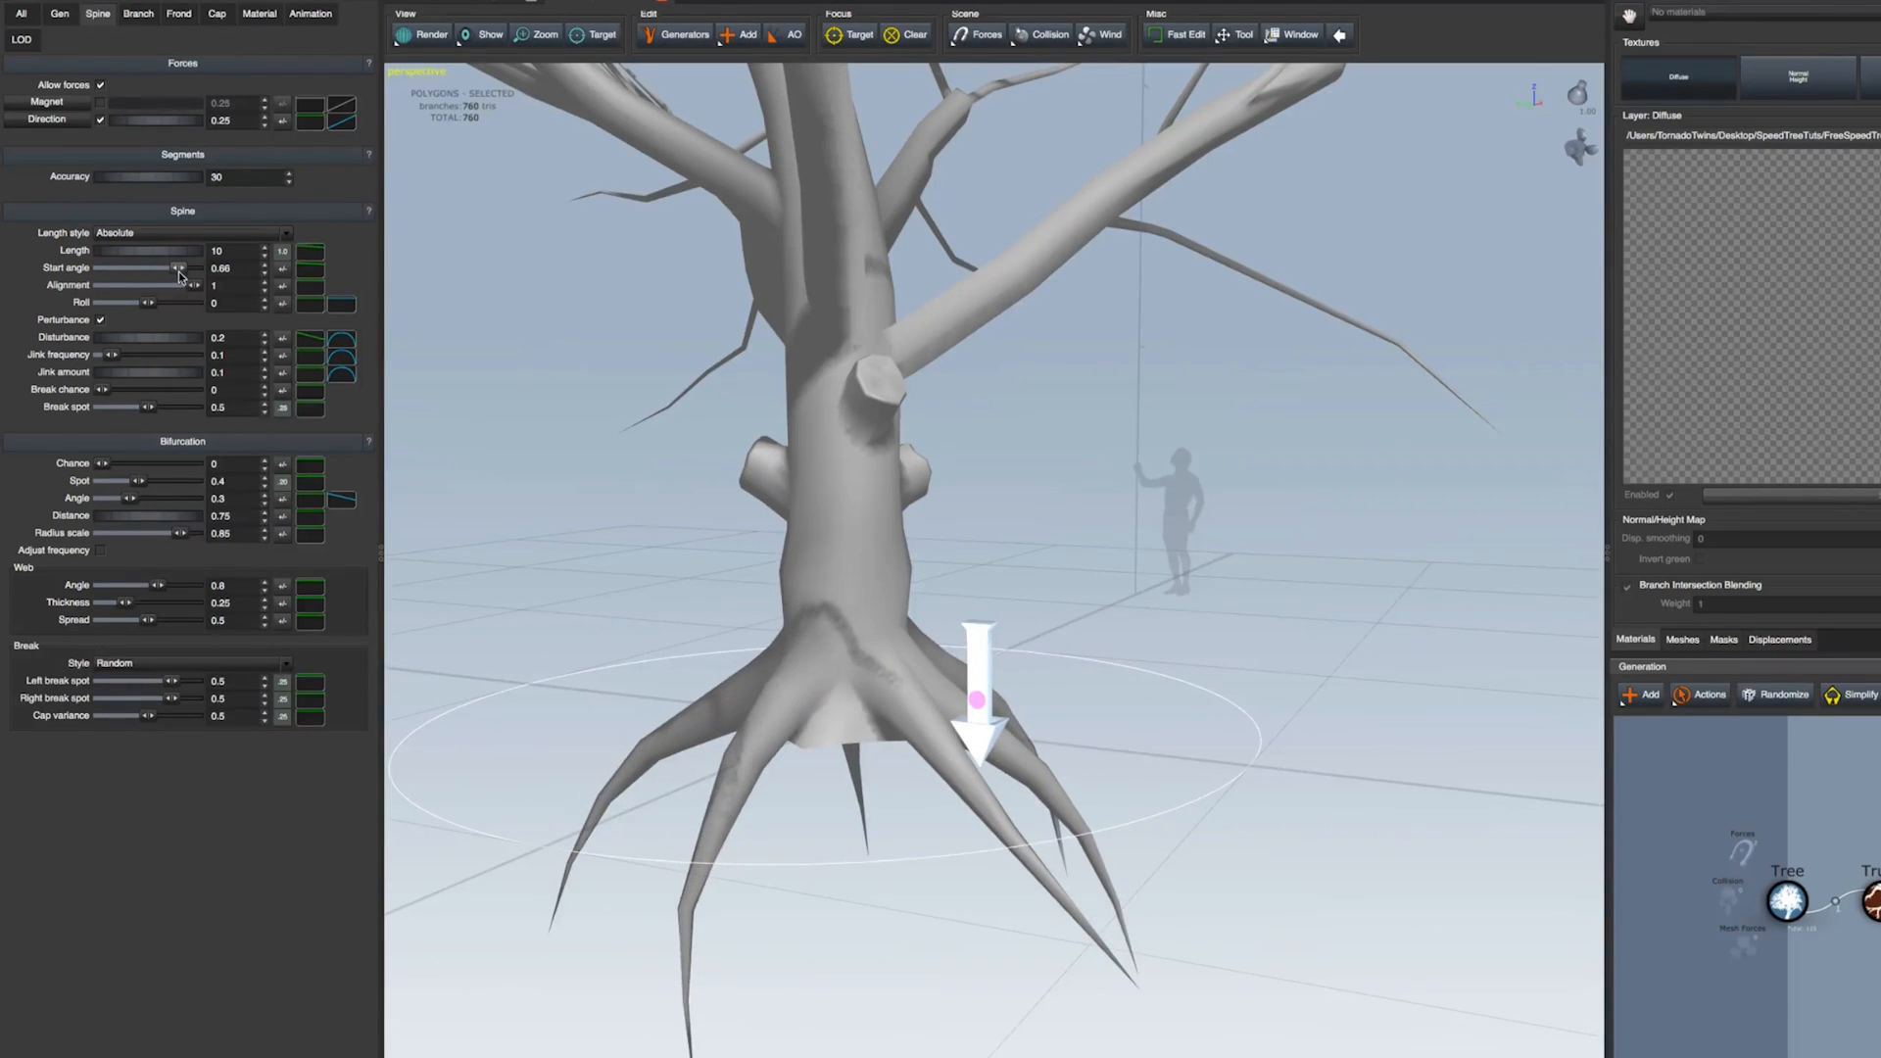
Shorten the roots by setting their absolute spine length to 5.83
left_click_drag(721, 709, 447, 516)
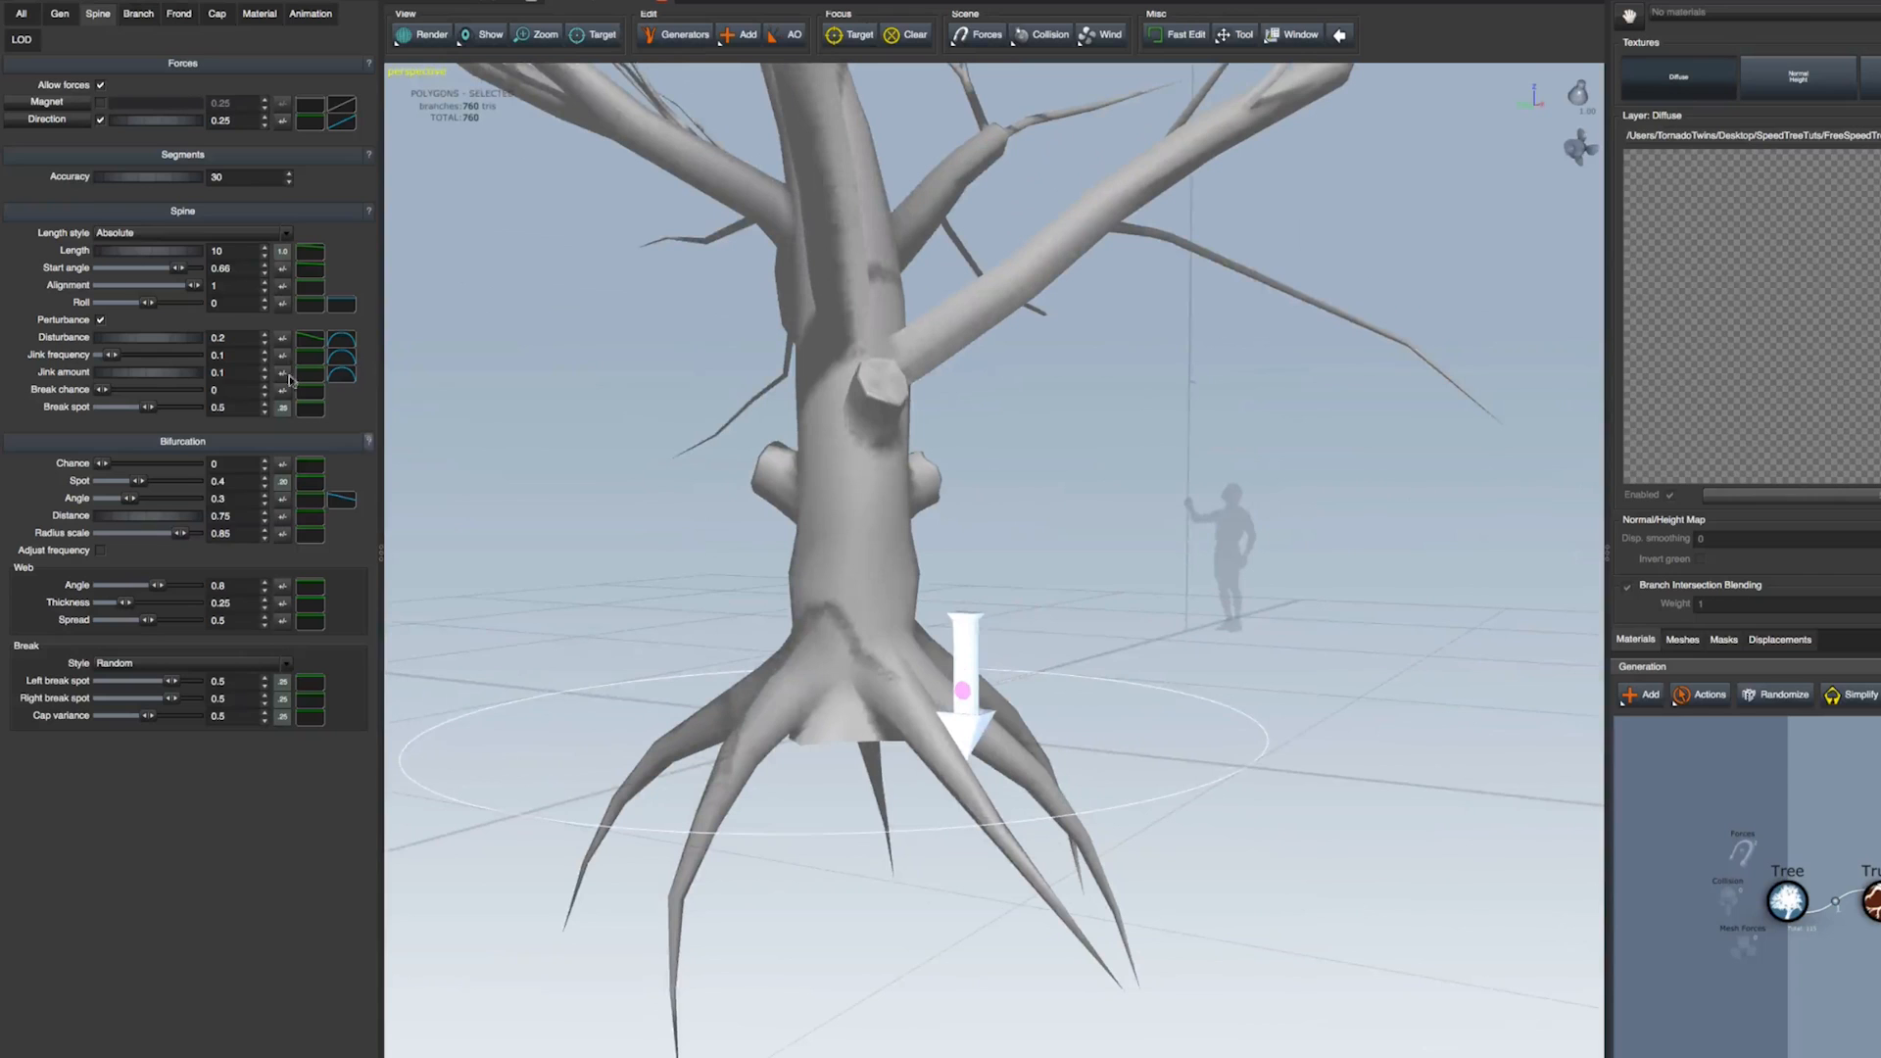
left_click_drag(134, 253, 108, 253)
mouse_move(974, 737)
left_mouse_down()
mouse_move(819, 780)
mouse_move(1027, 764)
mouse_move(1117, 549)
mouse_move(1024, 528)
mouse_move(932, 797)
mouse_move(1007, 748)
left_mouse_up()
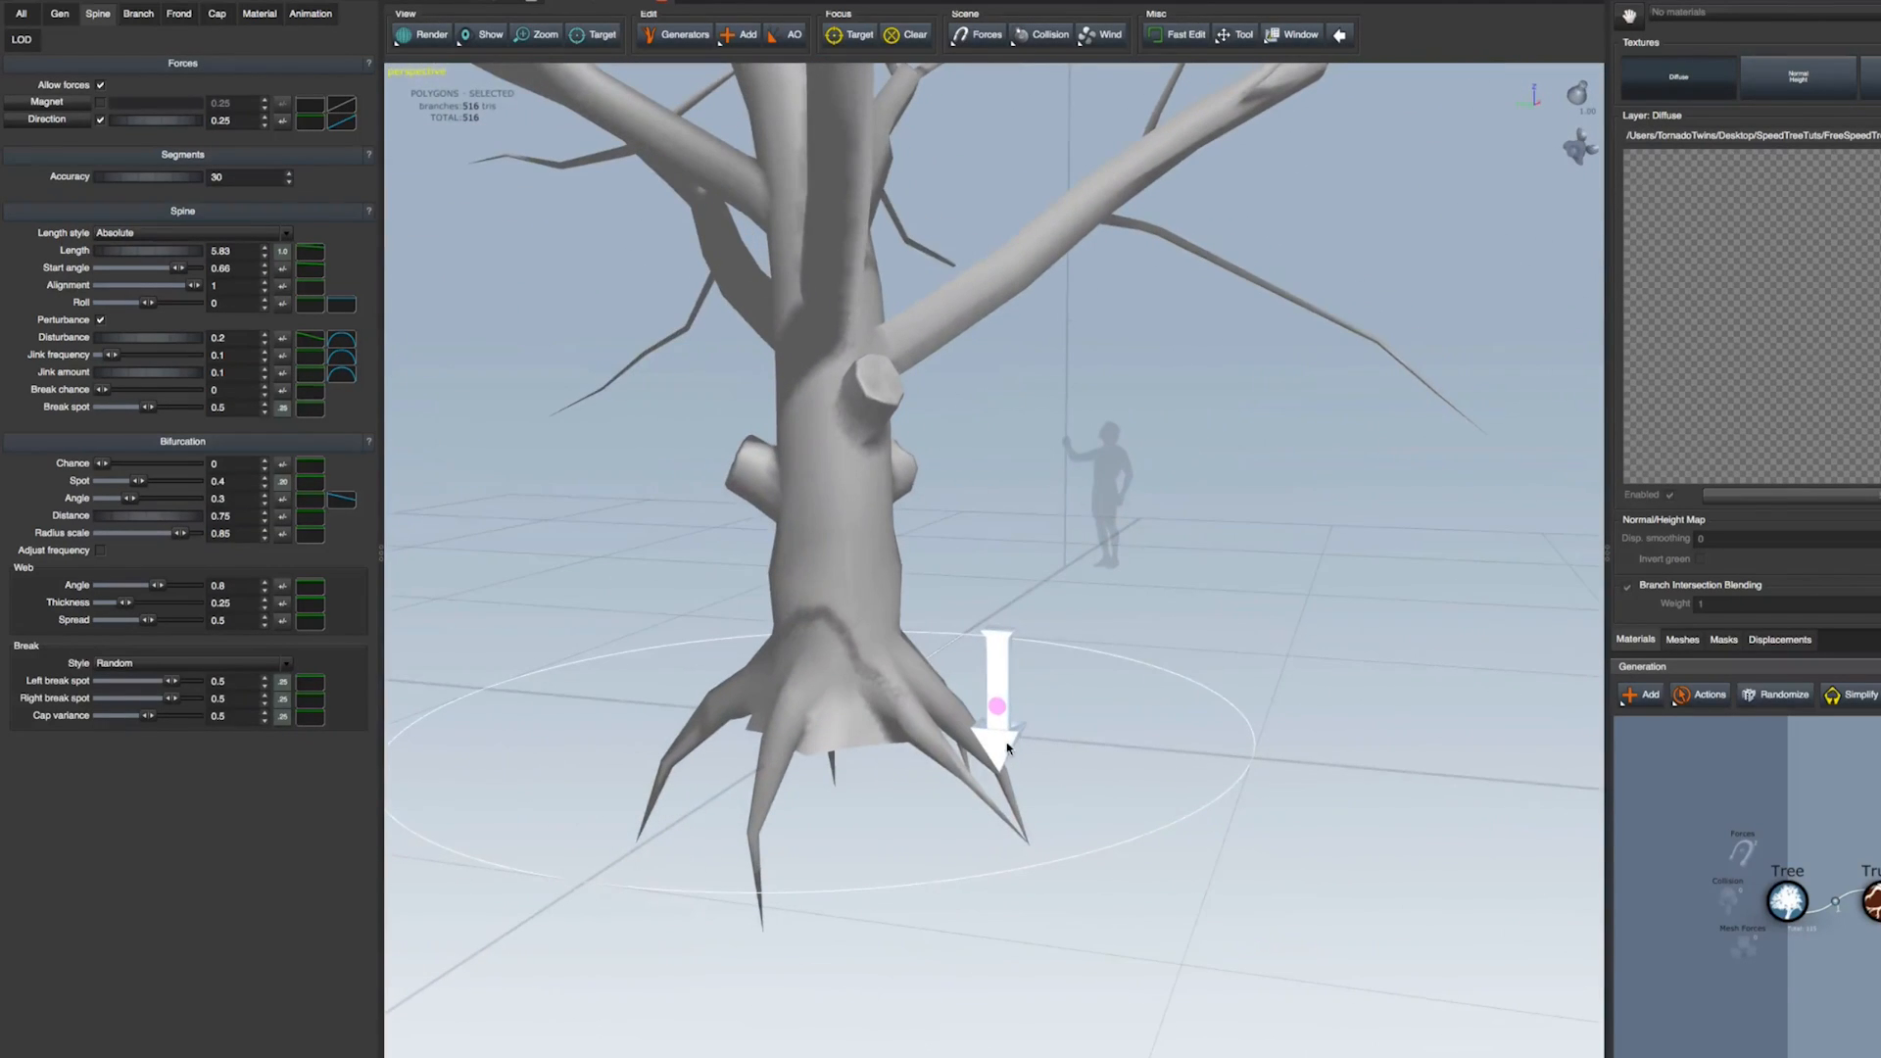
Show the ground in the viewport again and deselect the roots
left_click(1291, 34)
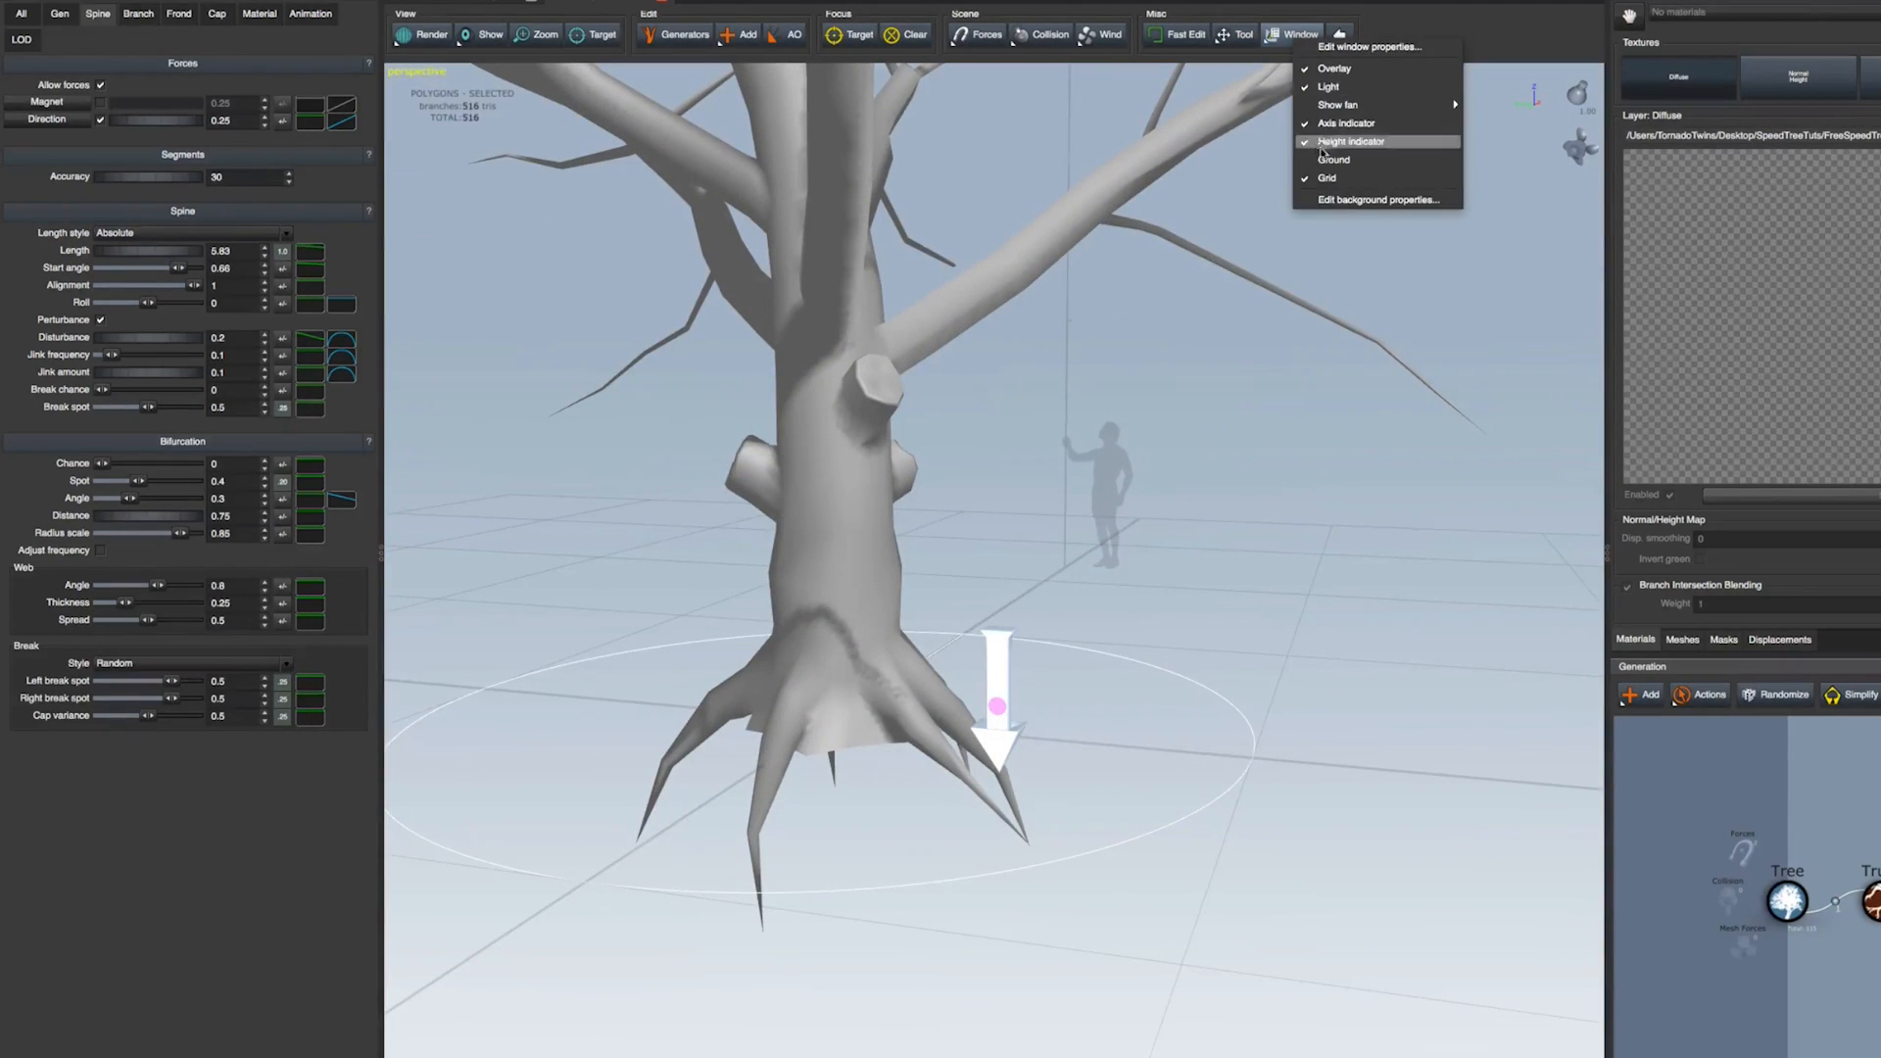
left_click(1321, 162)
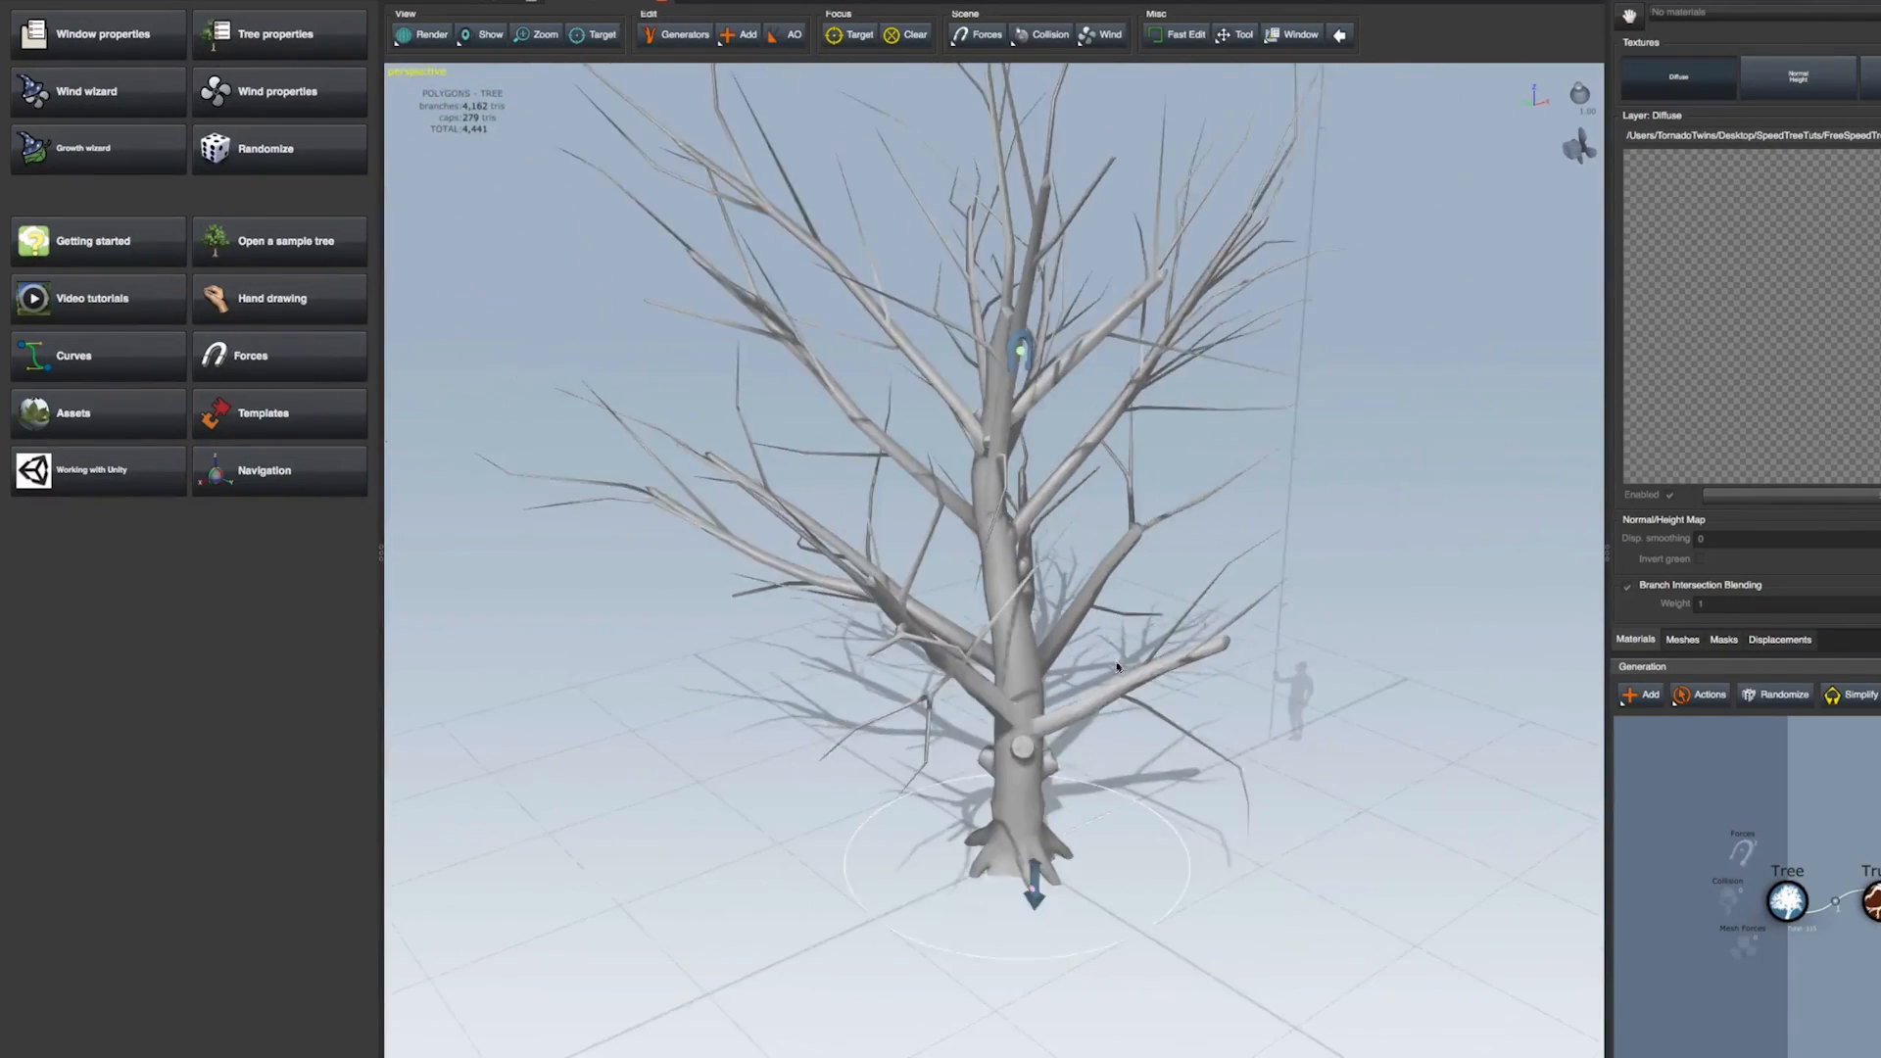
left_click_drag(1130, 732, 1049, 711)
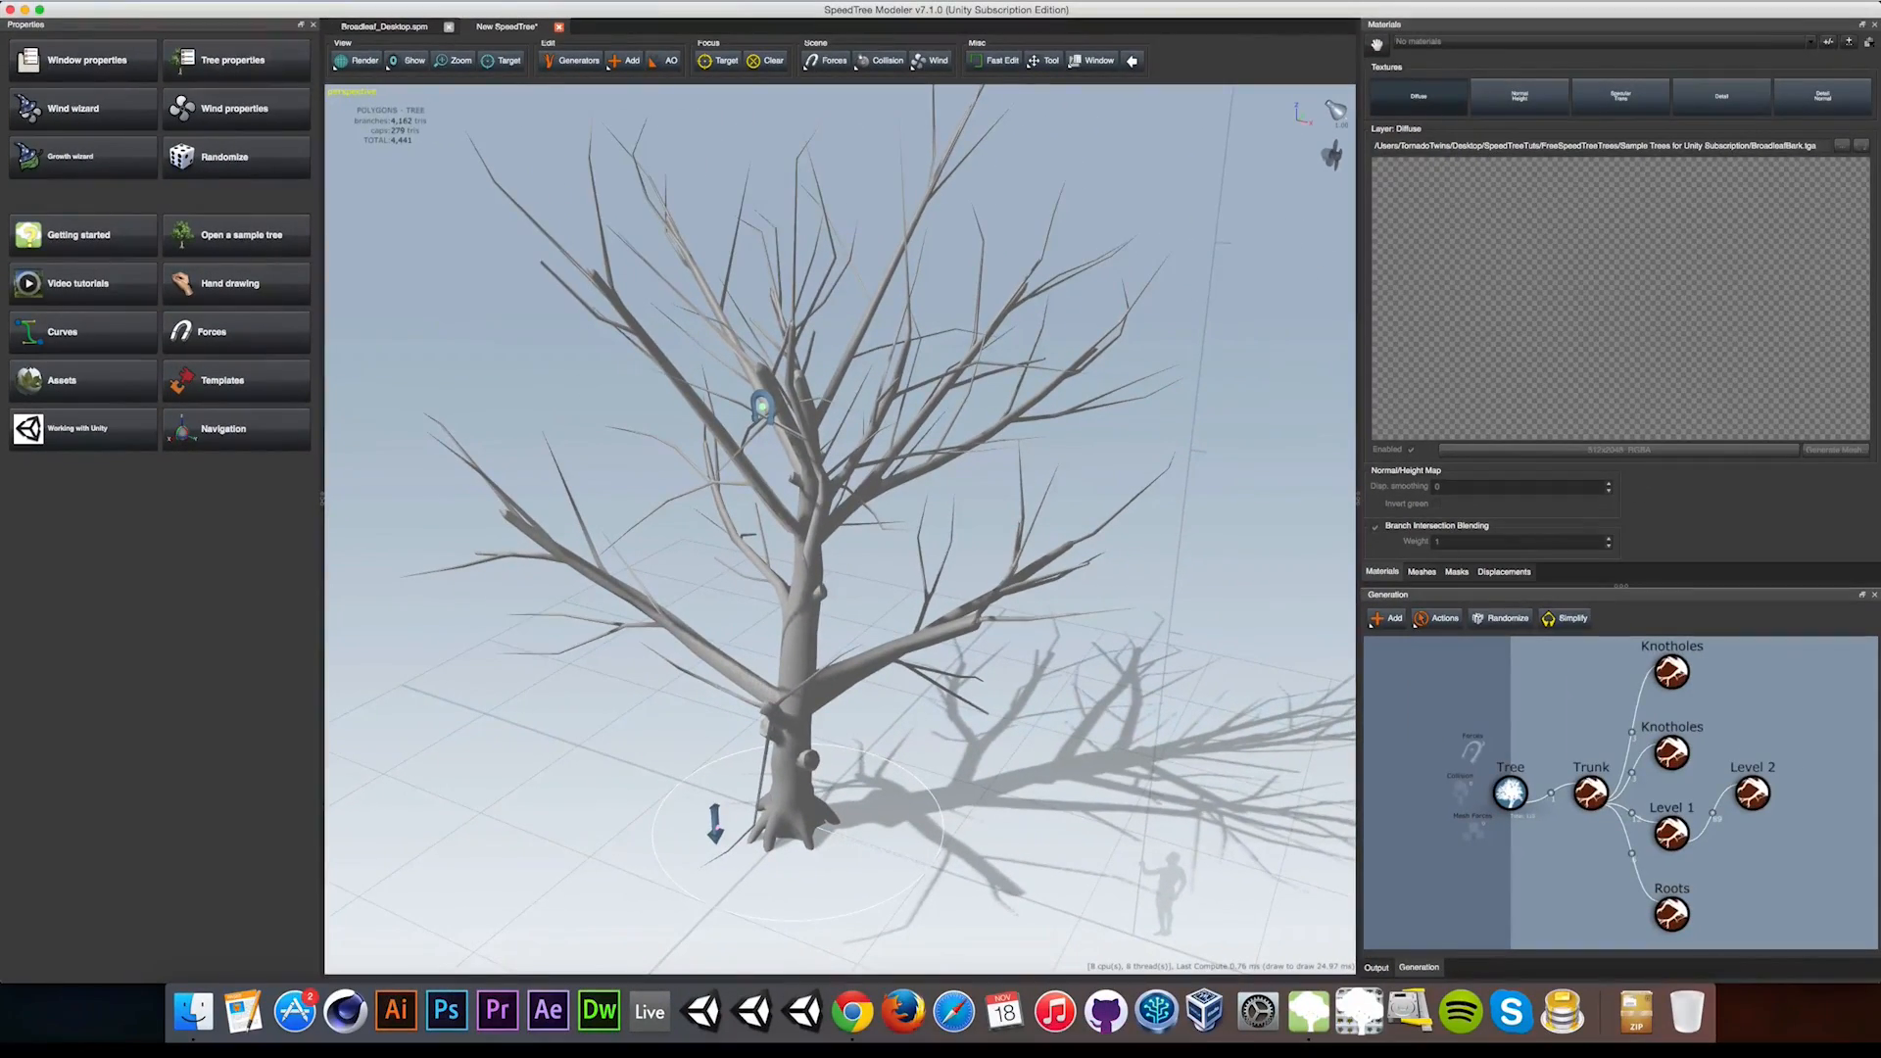
Save the model as TutorialTree in the SpeedTreeTuts folder
left_click(261, 3)
left_click(270, 62)
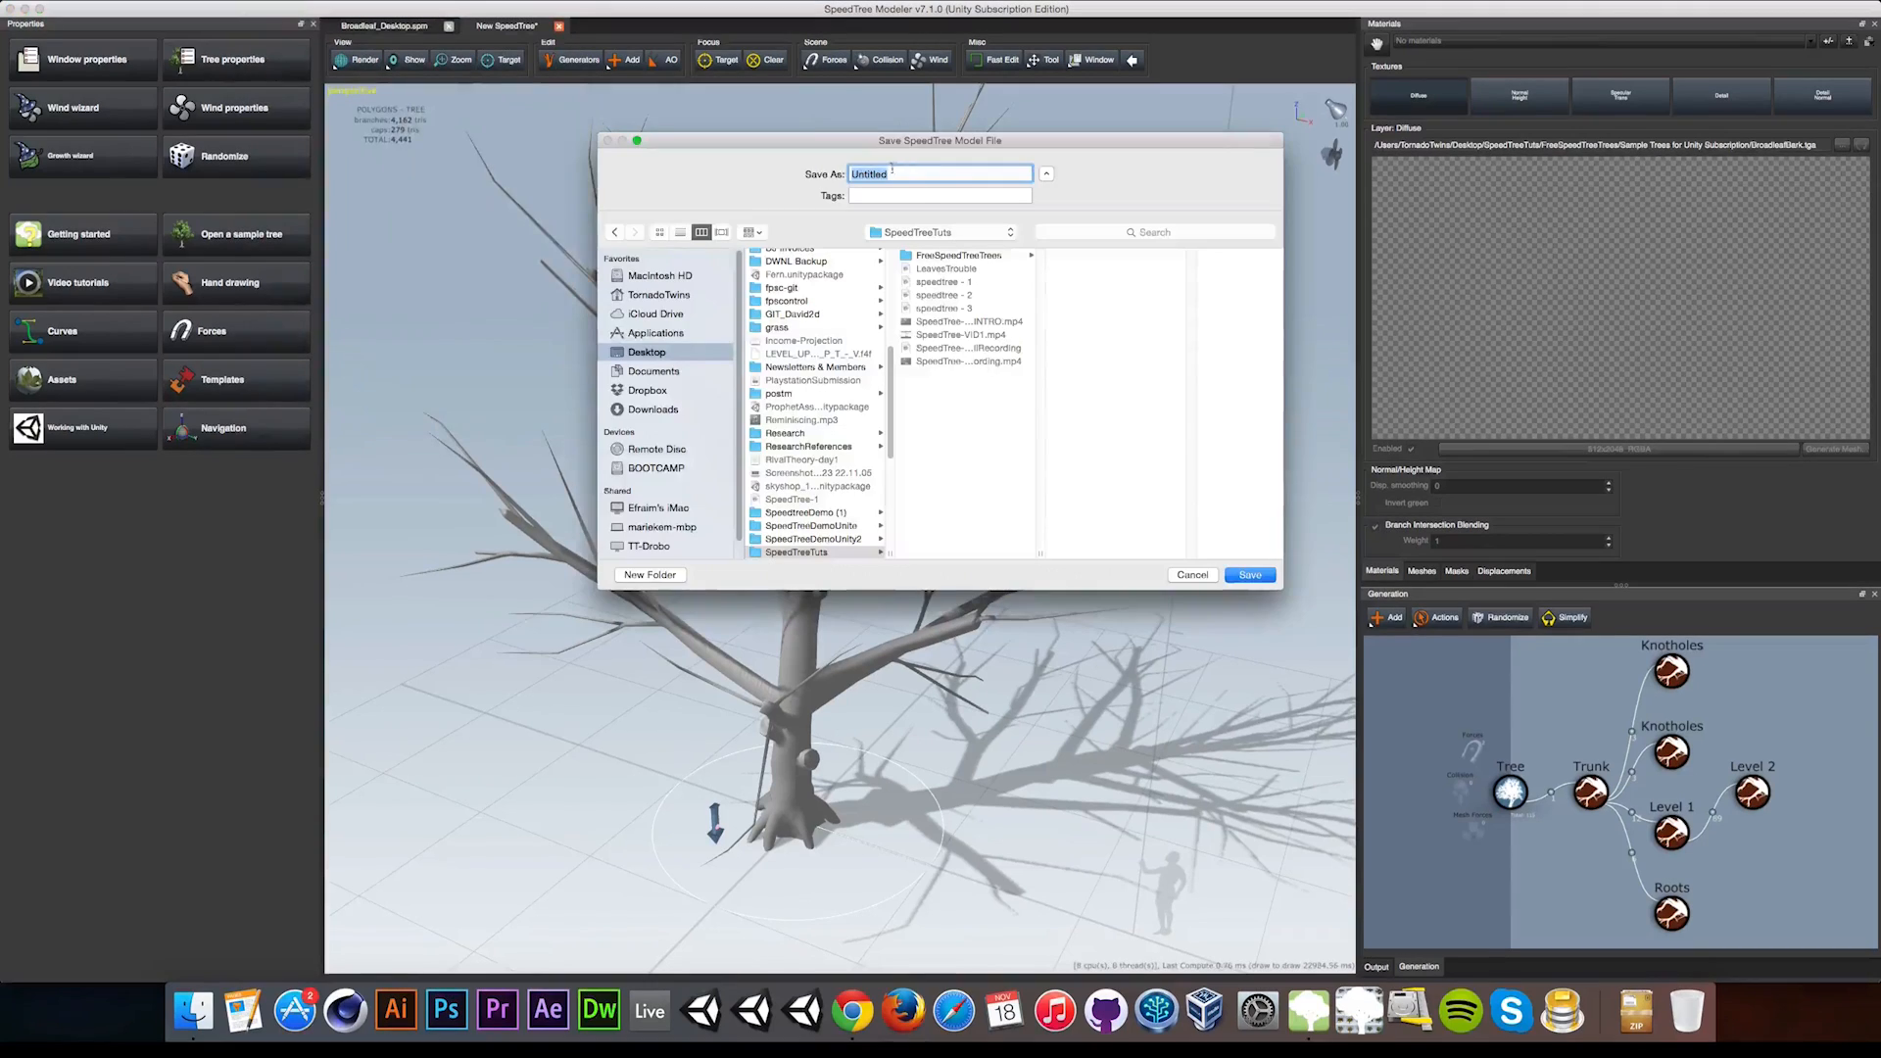
type("TutorialTree")
key("Return")
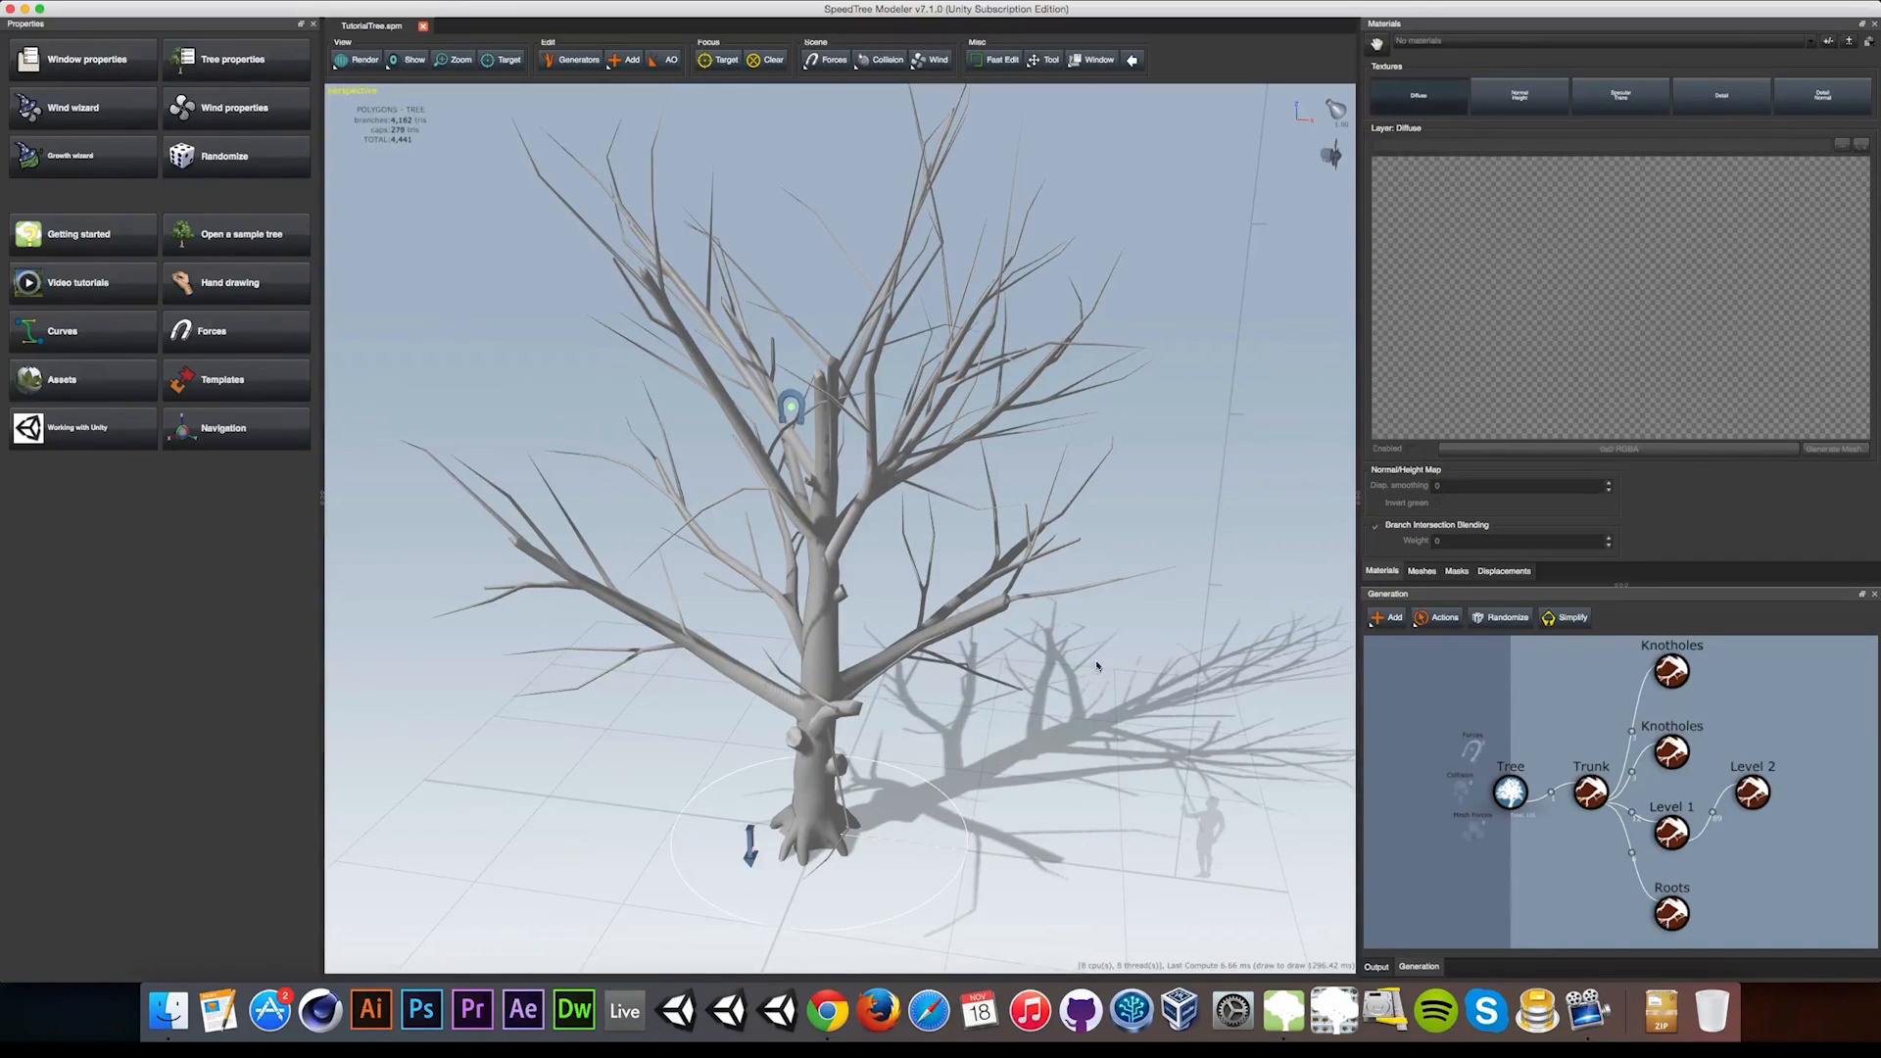
mouse_move(1173, 703)
left_mouse_down()
mouse_move(1125, 693)
mouse_move(1201, 702)
left_mouse_up()
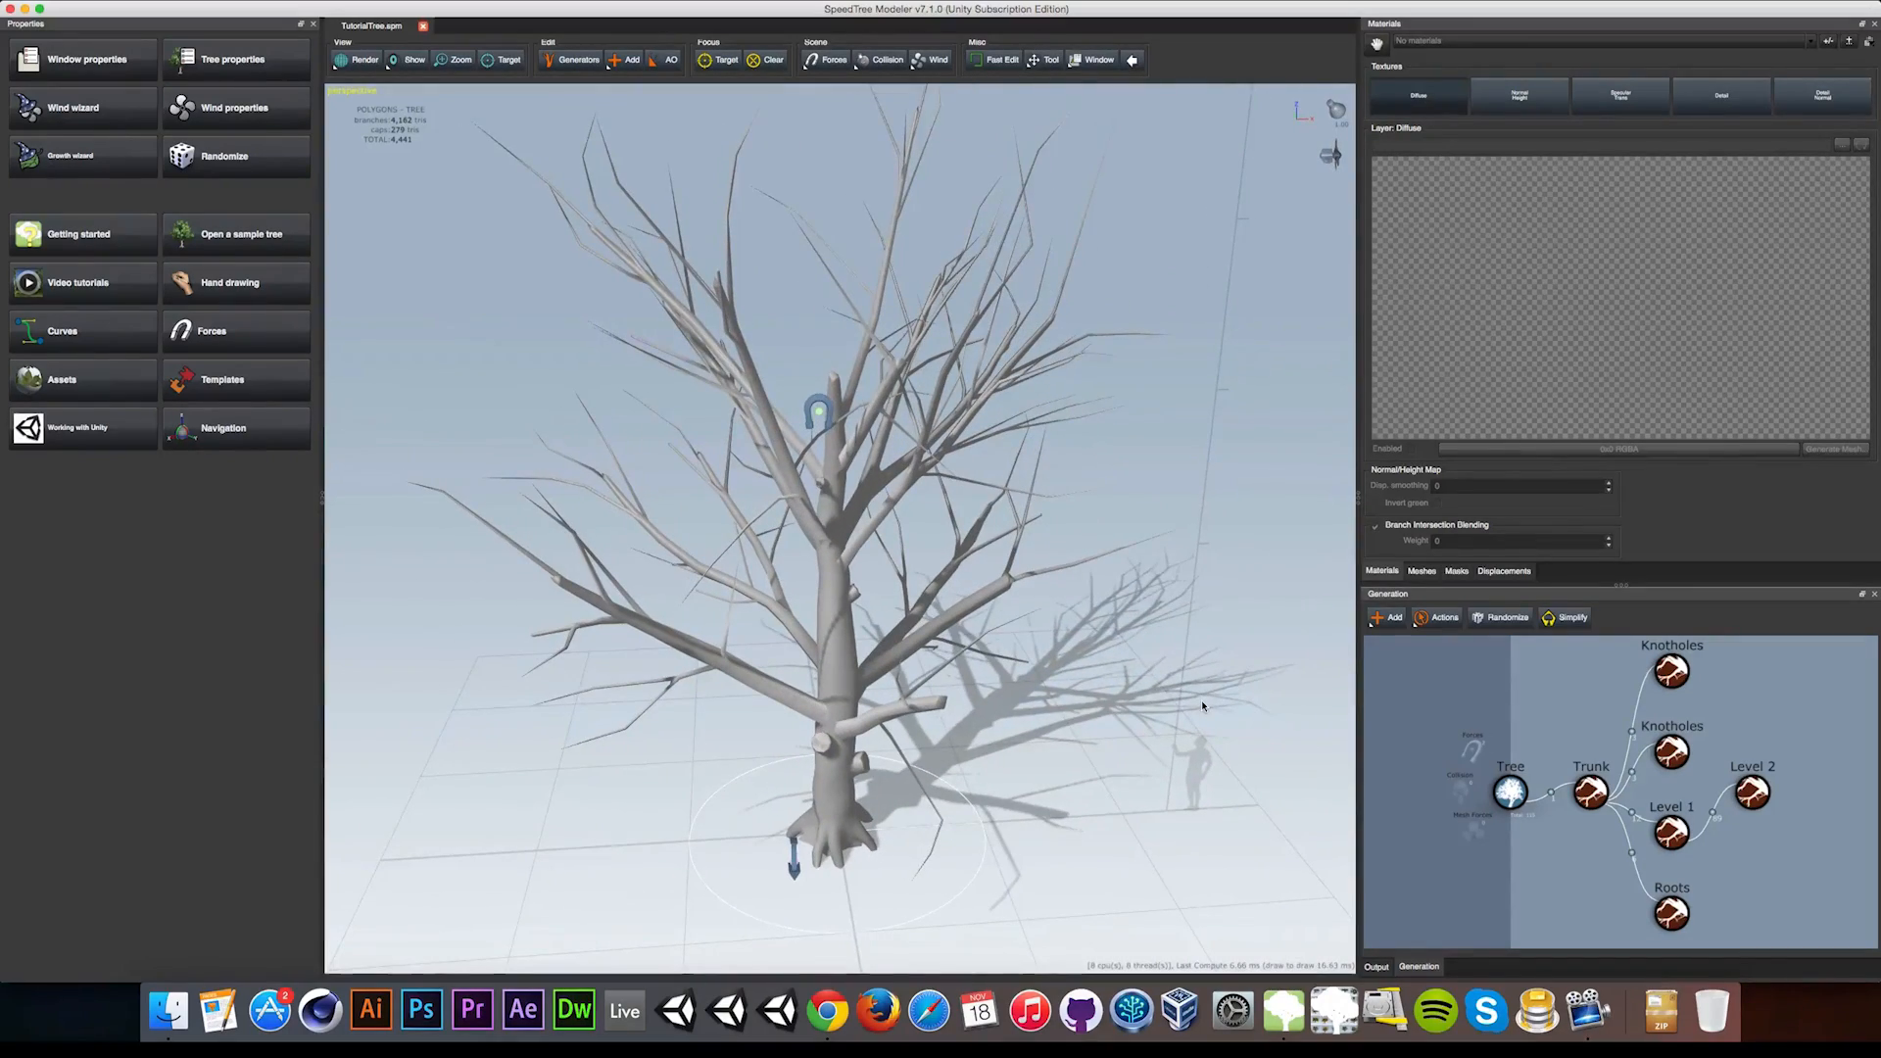